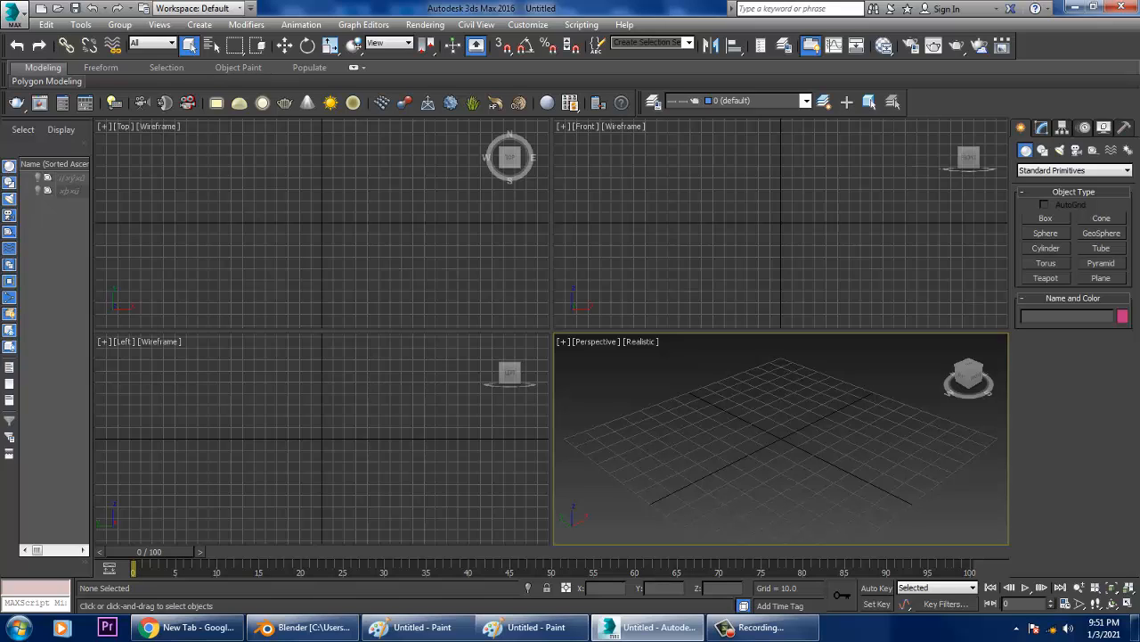
{"action": "left_click", "coordinate": [664, 250]}
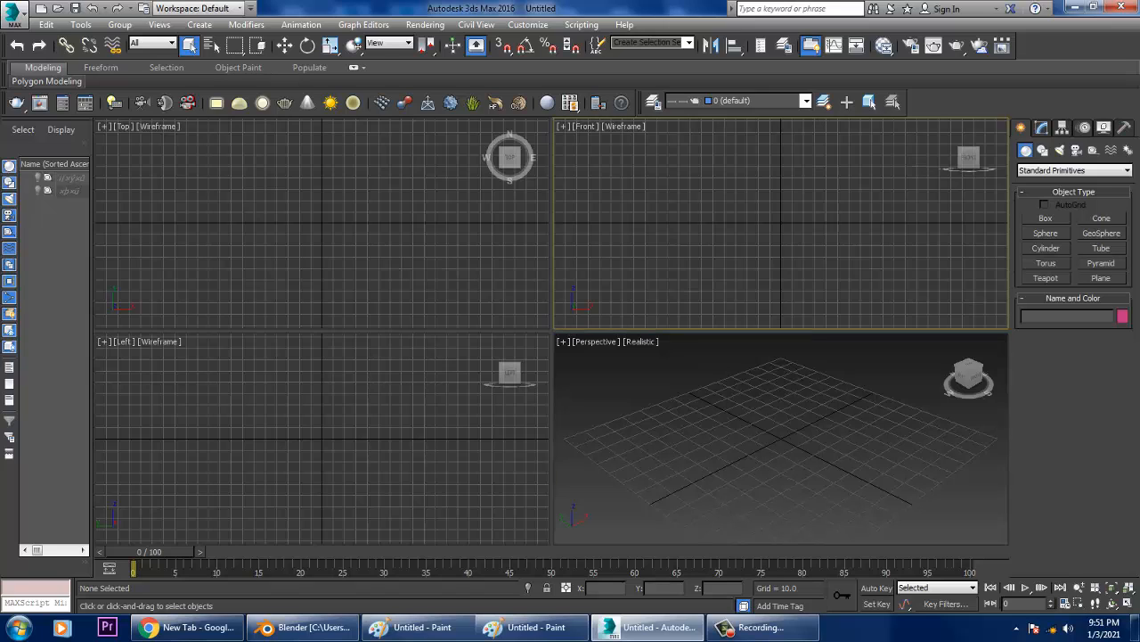
{"action": "left_click", "coordinate": [436, 250]}
{"action": "left_click", "coordinate": [437, 410]}
{"action": "left_click", "coordinate": [664, 410]}
{"action": "left_click", "coordinate": [642, 258]}
{"action": "left_click", "coordinate": [499, 264]}
{"action": "left_click", "coordinate": [490, 392]}
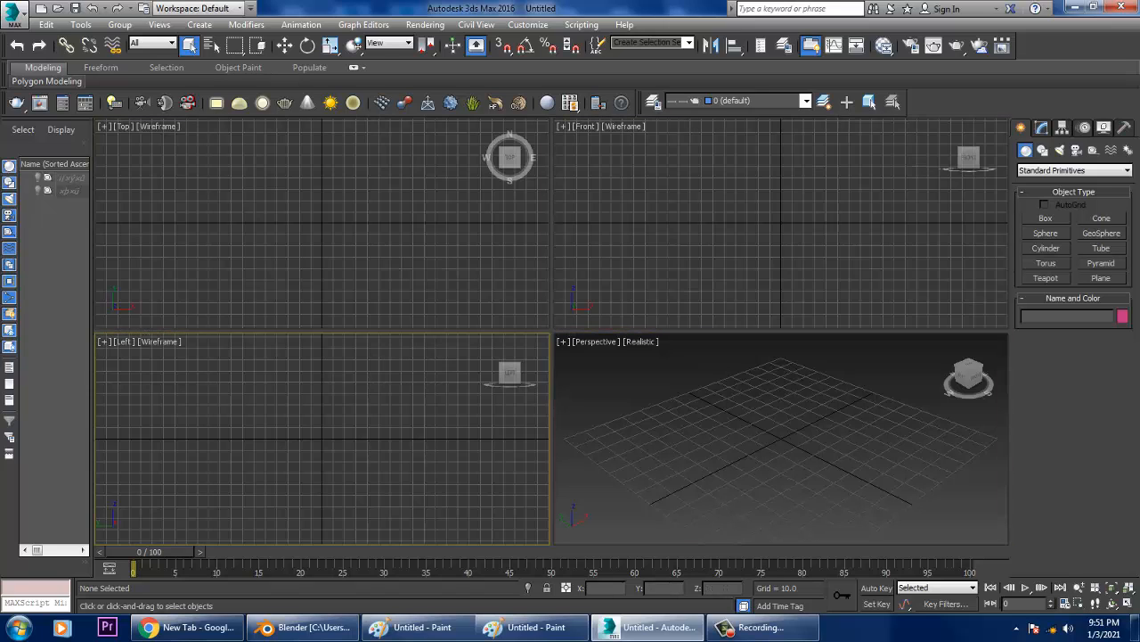
{"action": "left_click", "coordinate": [614, 392]}
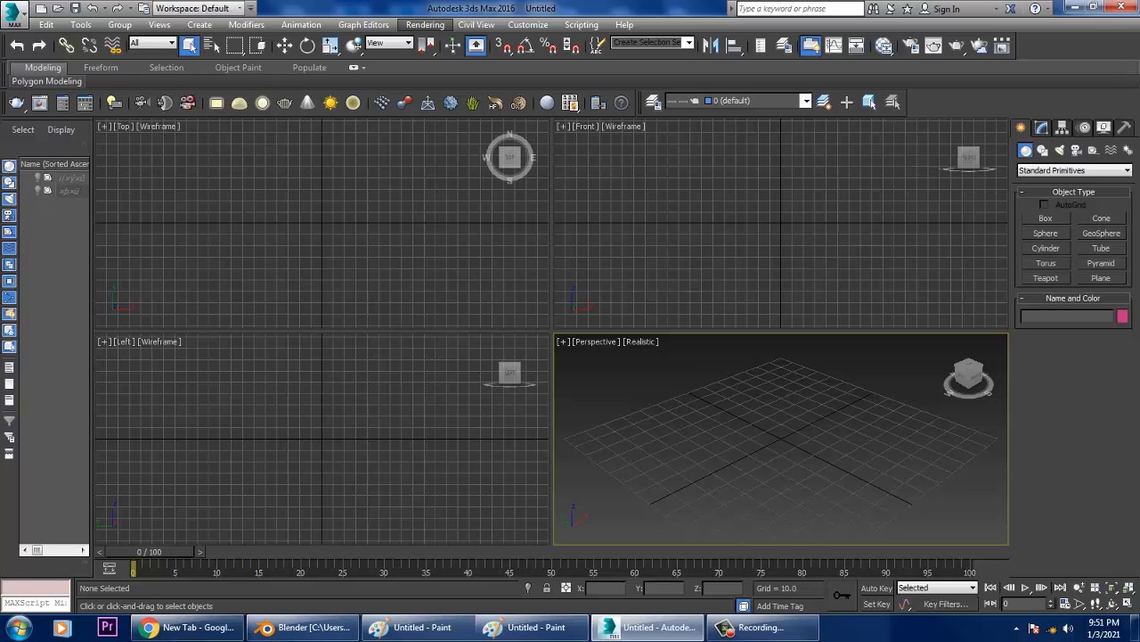
Open the prop image from the Desktop as a viewable reference of the hand truck
{"action": "left_click", "coordinate": [425, 24]}
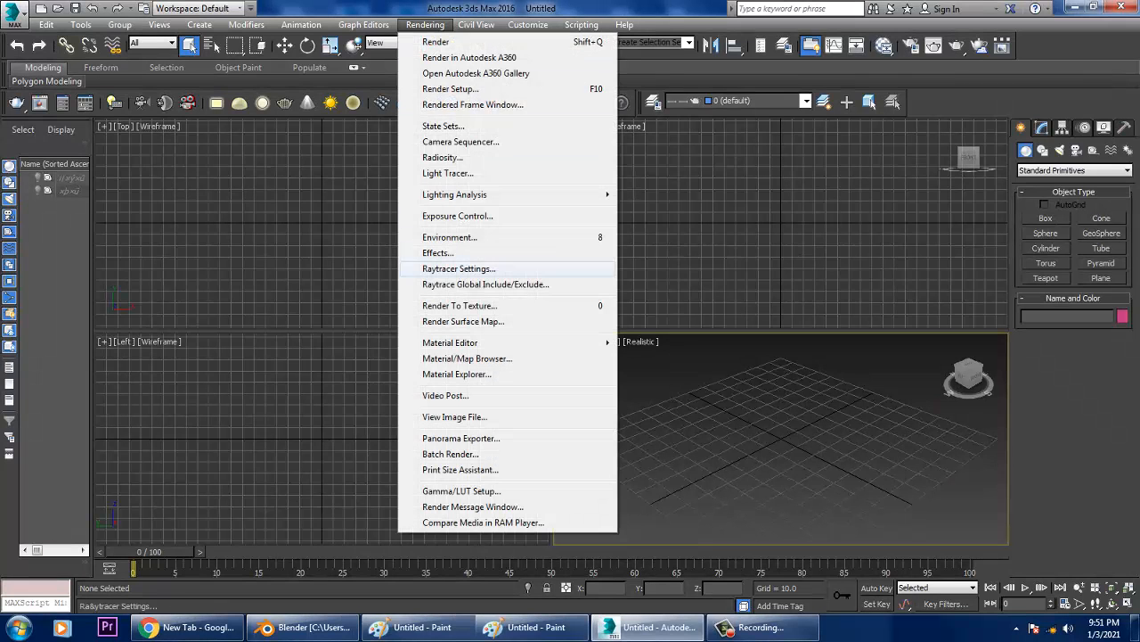
{"action": "left_click", "coordinate": [454, 416]}
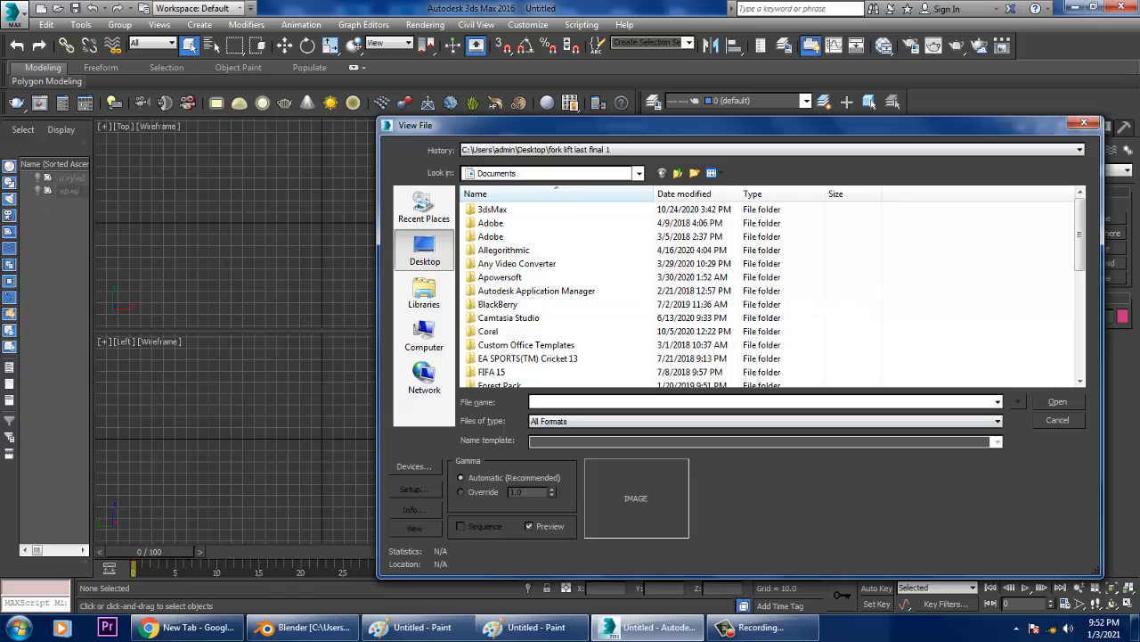
{"action": "left_click", "coordinate": [425, 250]}
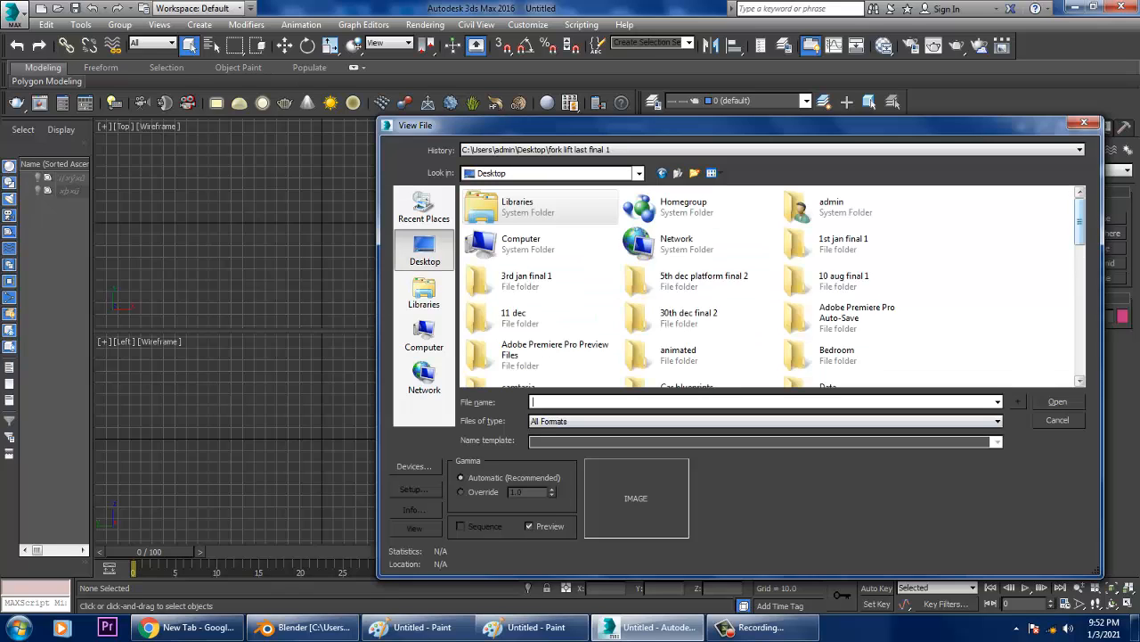
{"action": "scroll", "coordinate": [539, 207], "scroll_direction": "down", "scroll_amount": 10}
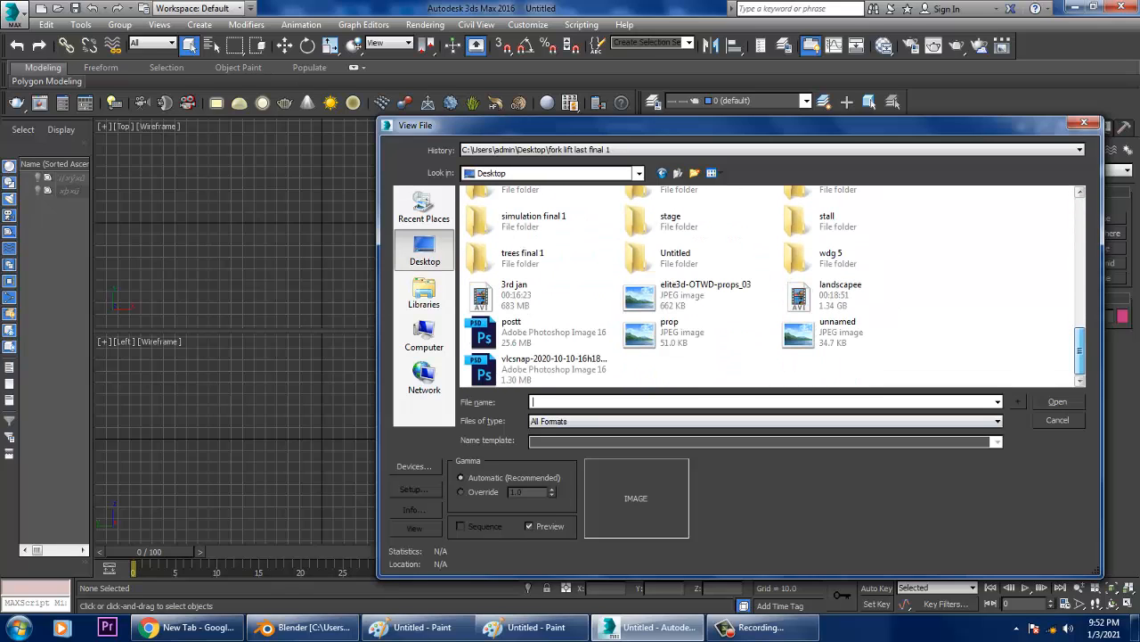
{"action": "double_click", "coordinate": [659, 331]}
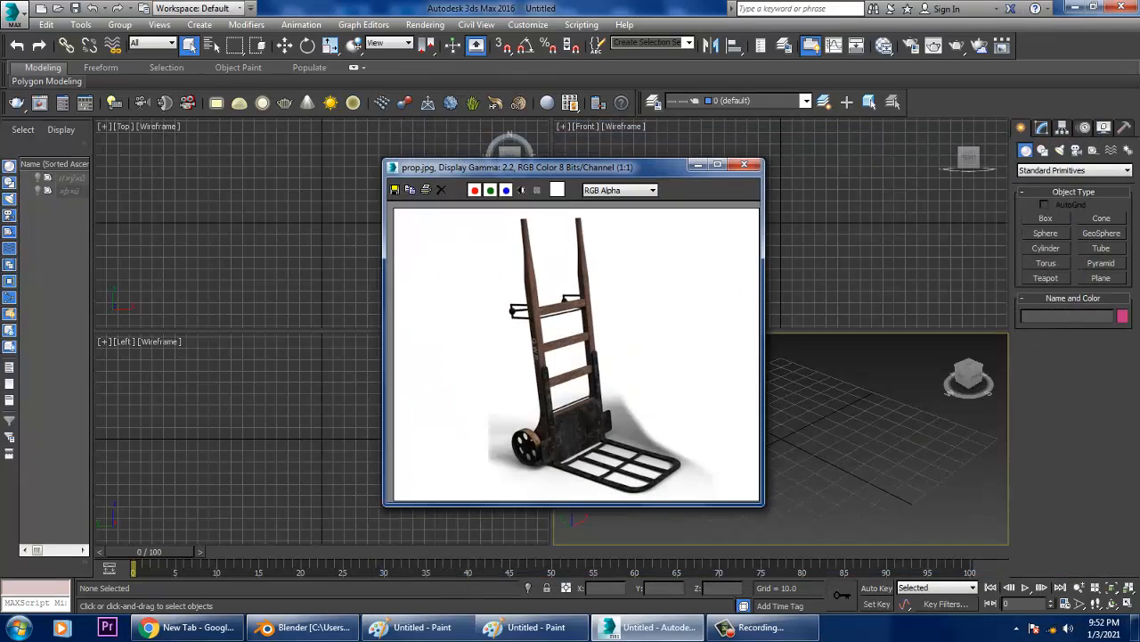
Move the prop.jpg reference window clear of the Perspective viewport and enlarge it
{"action": "left_click_drag", "start_coordinate": [552, 167], "coordinate": [251, 76]}
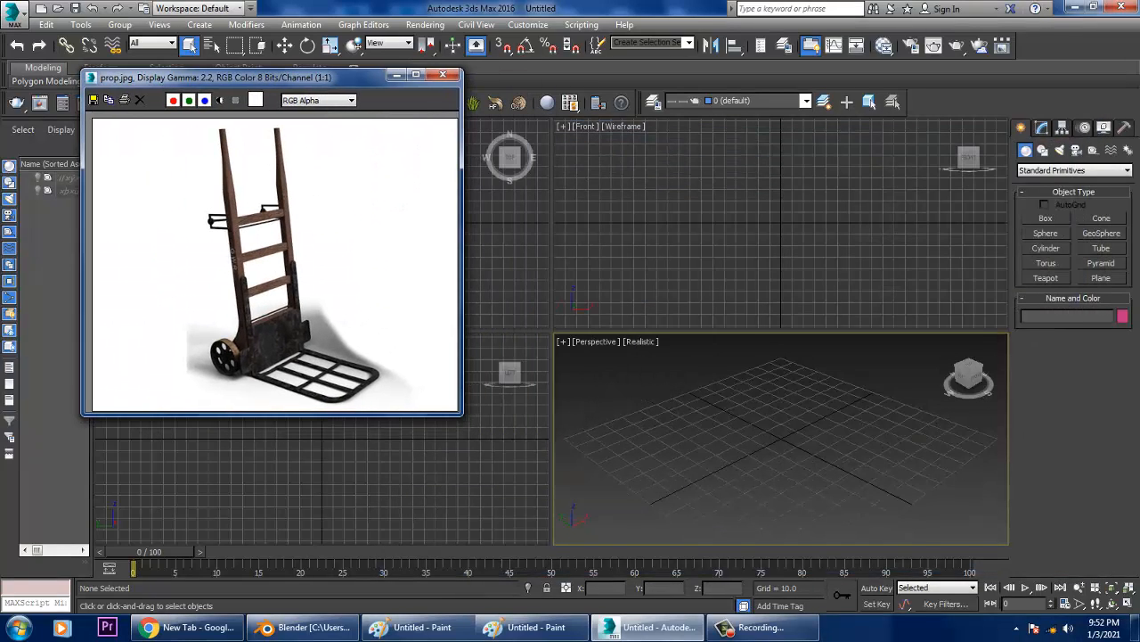
{"action": "left_click_drag", "start_coordinate": [461, 414], "coordinate": [508, 479]}
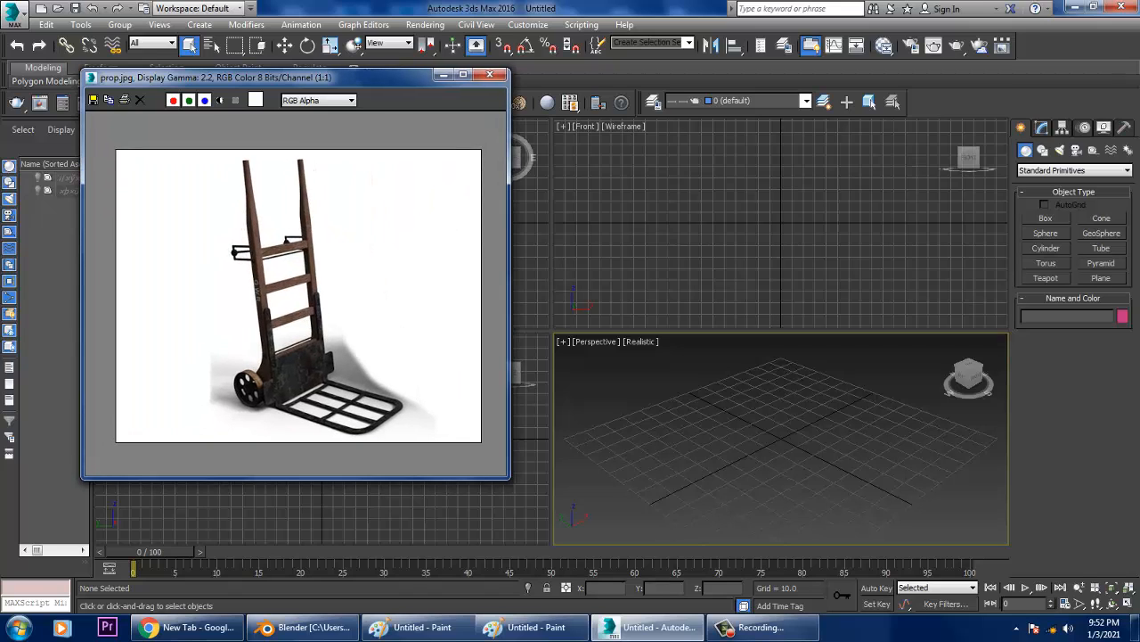
{"action": "scroll", "coordinate": [252, 293], "scroll_direction": "up", "scroll_amount": 1}
{"action": "scroll", "coordinate": [252, 292], "scroll_direction": "down", "scroll_amount": 1}
Create a large ground plane around the grid in the Perspective viewport, with that viewport maximized
{"action": "left_click", "coordinate": [751, 426]}
{"action": "left_click", "coordinate": [1102, 278]}
{"action": "scroll", "coordinate": [757, 432], "scroll_direction": "up", "scroll_amount": 3}
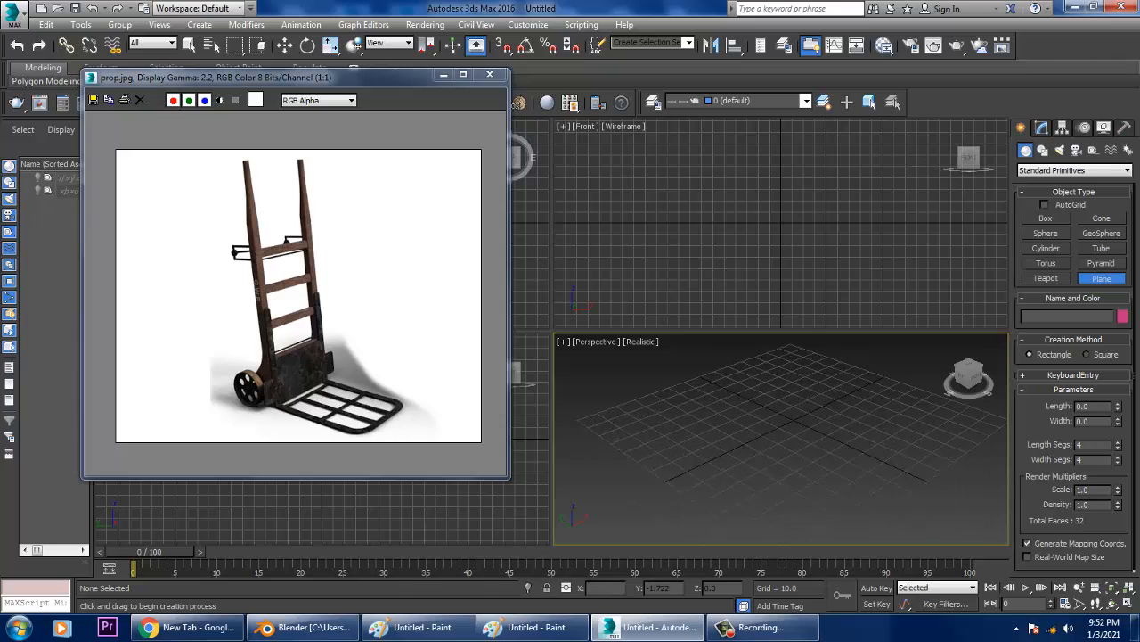
{"action": "key", "text": "alt+w"}
{"action": "scroll", "coordinate": [755, 364], "scroll_direction": "down", "scroll_amount": 5}
{"action": "left_click_drag", "start_coordinate": [746, 237], "coordinate": [781, 567]}
{"action": "key", "text": "w"}
{"action": "middle_click_drag", "start_coordinate": [777, 499], "coordinate": [753, 487], "text": "alt"}
{"action": "scroll", "coordinate": [784, 276], "scroll_direction": "up", "scroll_amount": 2}
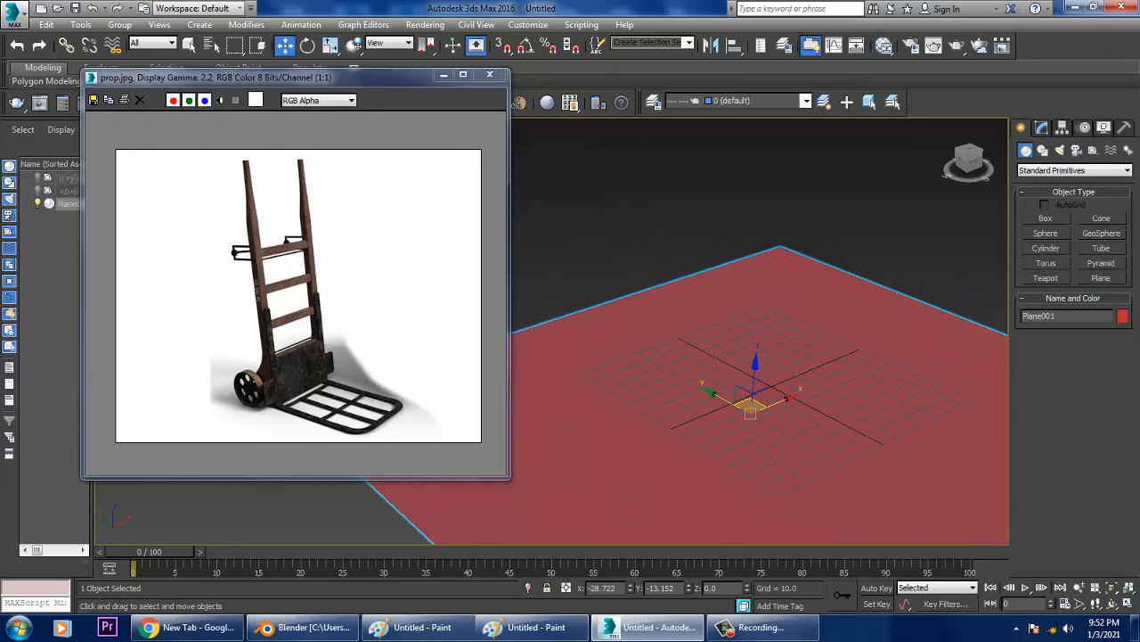
Create a tall box post on the plane, about 7.6 long, 8.7 wide and 127 high
{"action": "left_click", "coordinate": [1046, 218]}
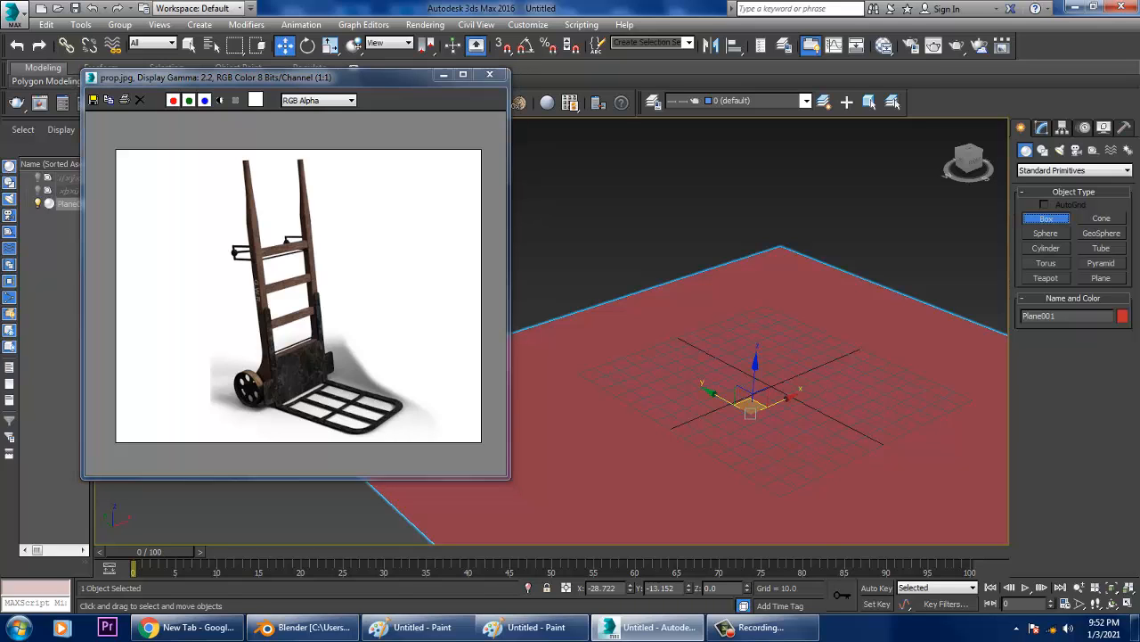
{"action": "left_click_drag", "start_coordinate": [692, 417], "coordinate": [697, 422]}
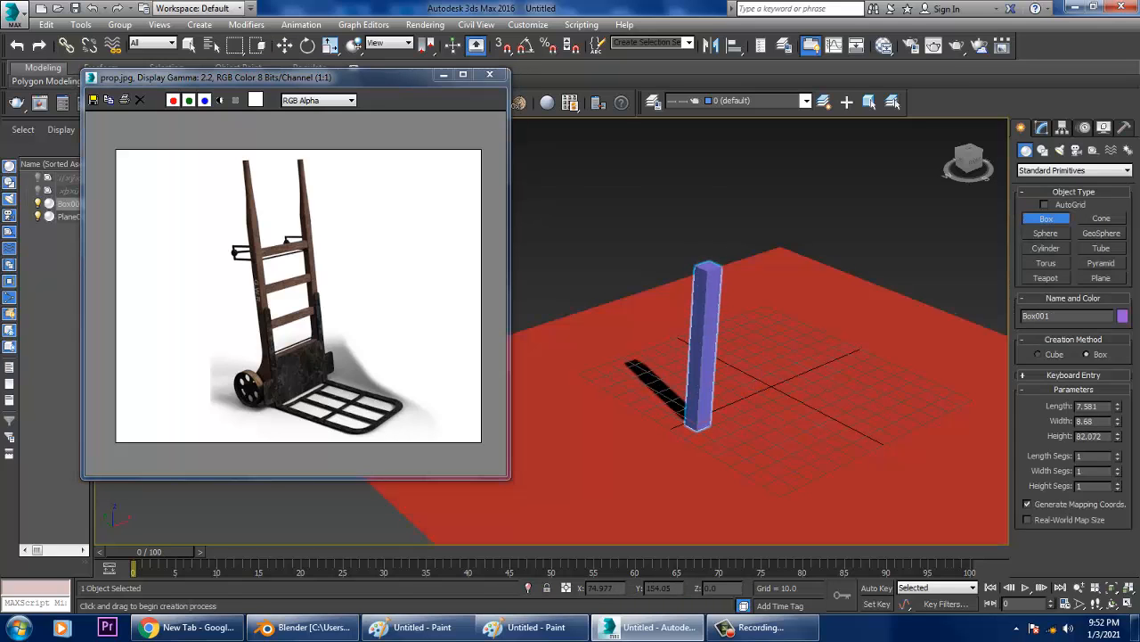
{"action": "left_click", "coordinate": [712, 171]}
{"action": "key", "text": "w"}
{"action": "middle_click_drag", "start_coordinate": [713, 174], "coordinate": [697, 141], "text": "alt"}
{"action": "middle_click_drag", "start_coordinate": [704, 338], "coordinate": [713, 419]}
{"action": "scroll", "coordinate": [706, 376], "scroll_direction": "up", "scroll_amount": 3}
Scale the box post down along its X axis to make it thinner
{"action": "key", "text": "r"}
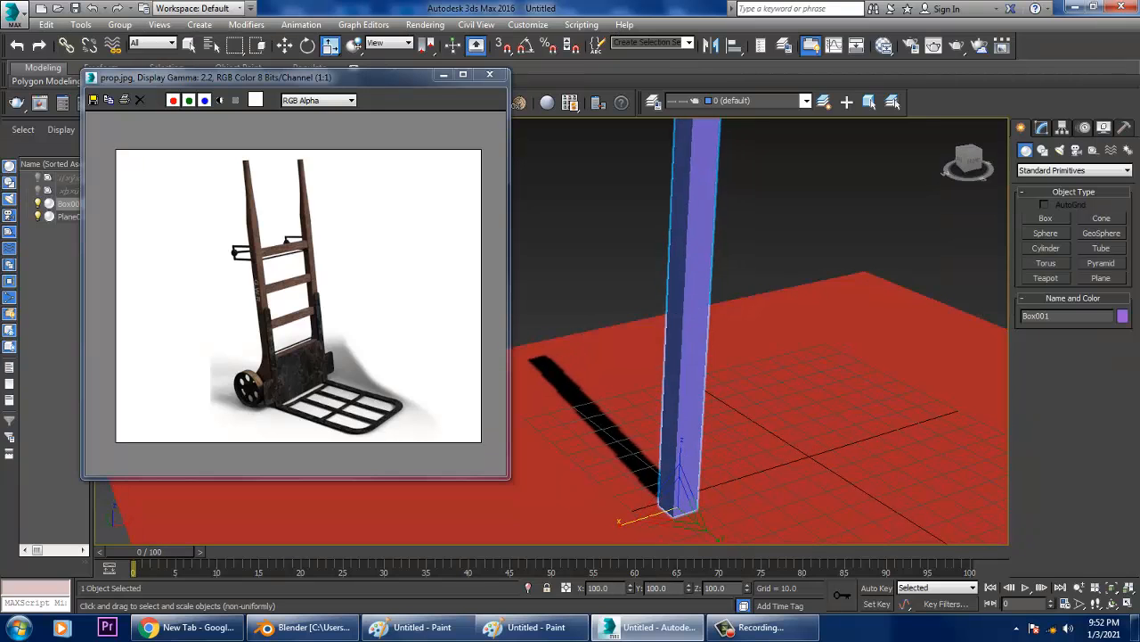
{"action": "left_click_drag", "start_coordinate": [631, 521], "coordinate": [695, 519]}
{"action": "key", "text": "w"}
{"action": "middle_click_drag", "start_coordinate": [695, 498], "coordinate": [732, 540], "text": "alt"}
Convert the box post to an Editable Poly
{"action": "right_click", "coordinate": [664, 214]}
{"action": "mouse_move", "coordinate": [722, 359]}
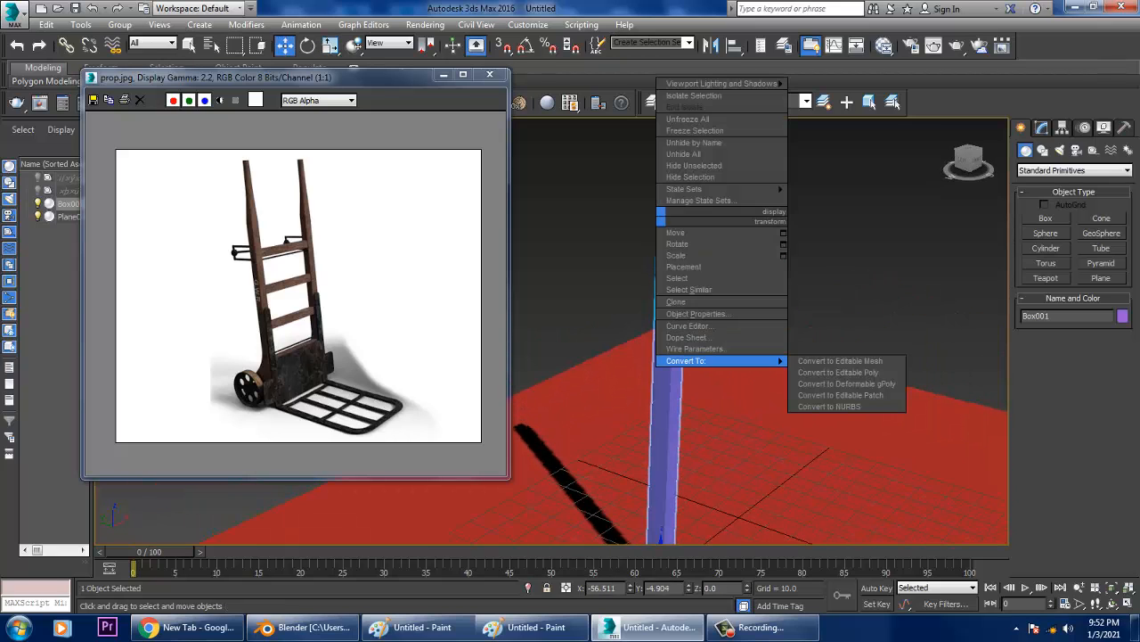
{"action": "left_click", "coordinate": [847, 371]}
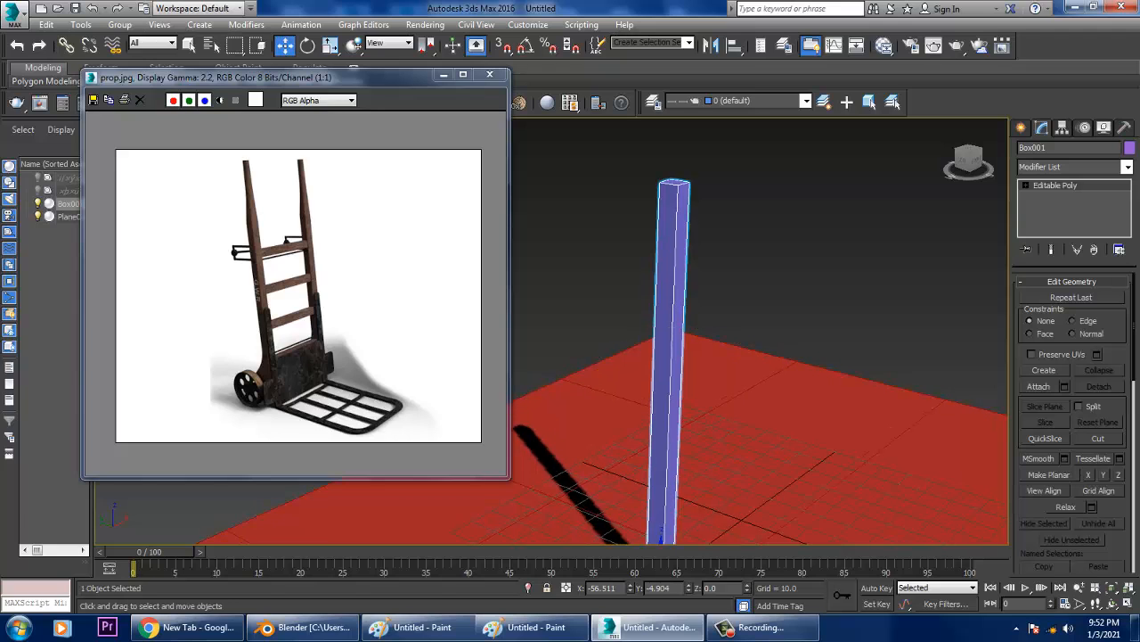
Move the prop.jpg reference window clear of the post and the modeling ribbon, and expand the ribbon
{"action": "left_click_drag", "start_coordinate": [268, 76], "coordinate": [185, 105]}
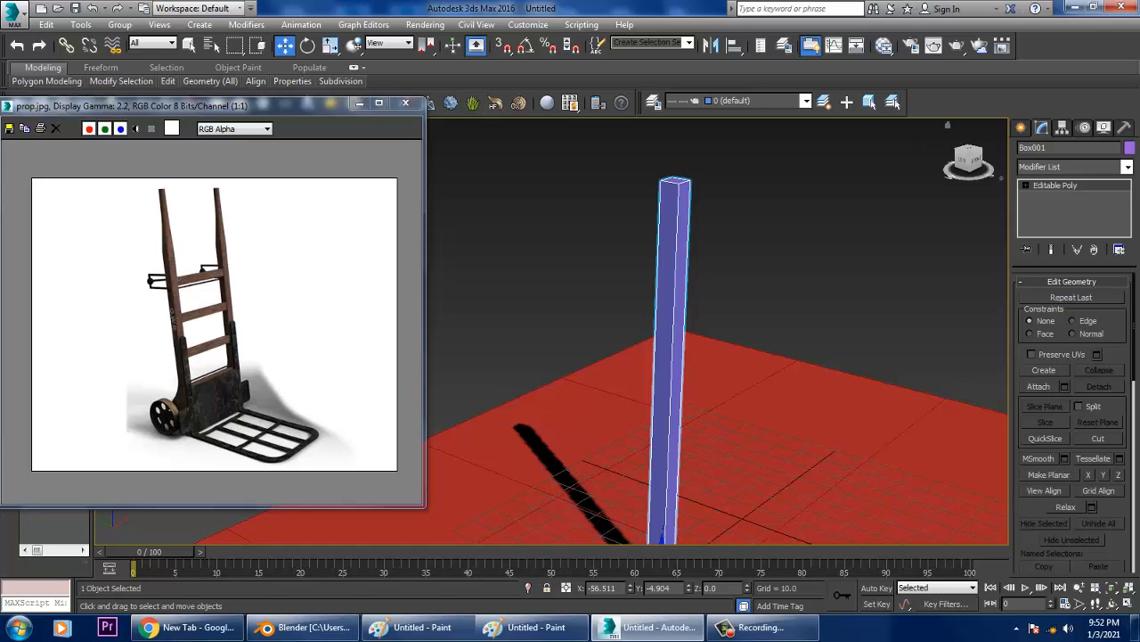
{"action": "left_click_drag", "start_coordinate": [185, 106], "coordinate": [180, 157]}
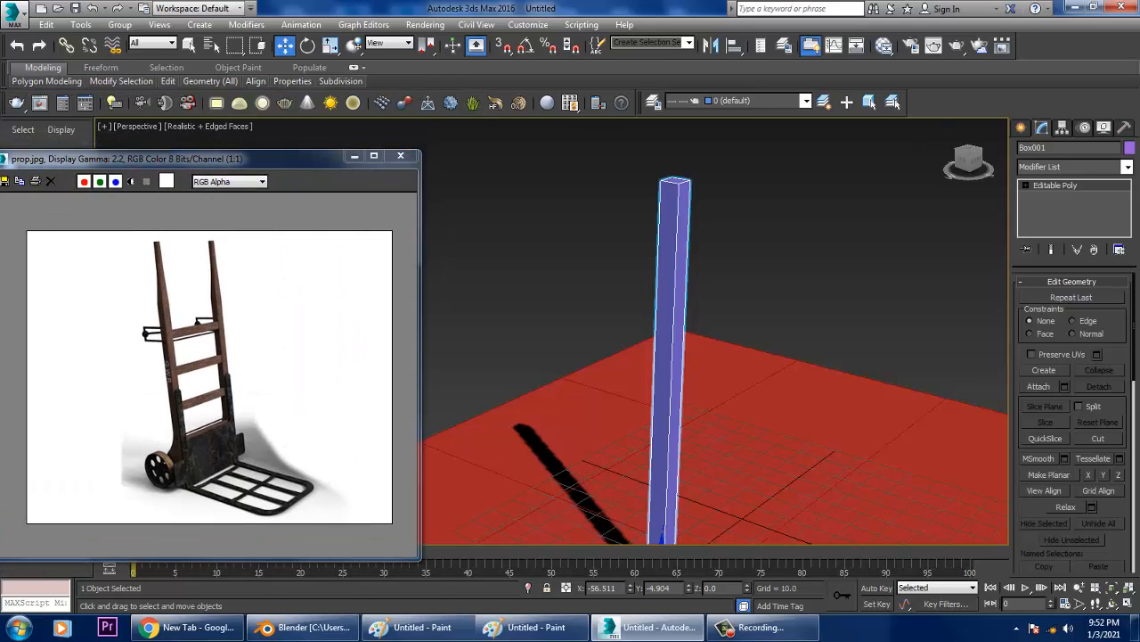
{"action": "double_click", "coordinate": [42, 67]}
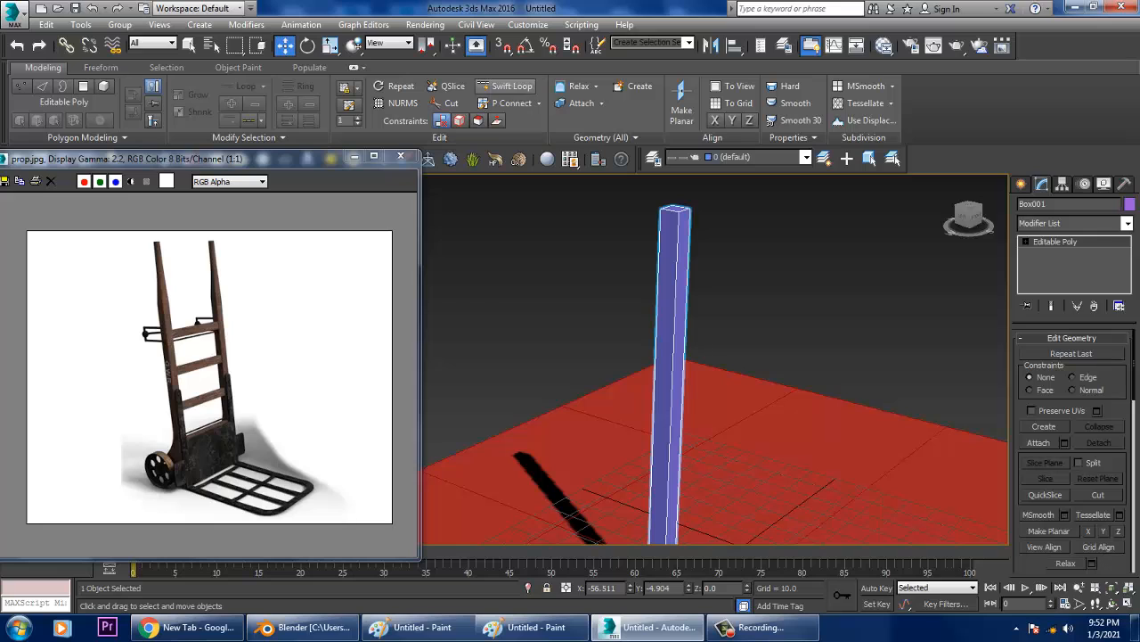
Add an edge loop around the upper part of the post with Swift Loop
{"action": "left_click", "coordinate": [506, 87]}
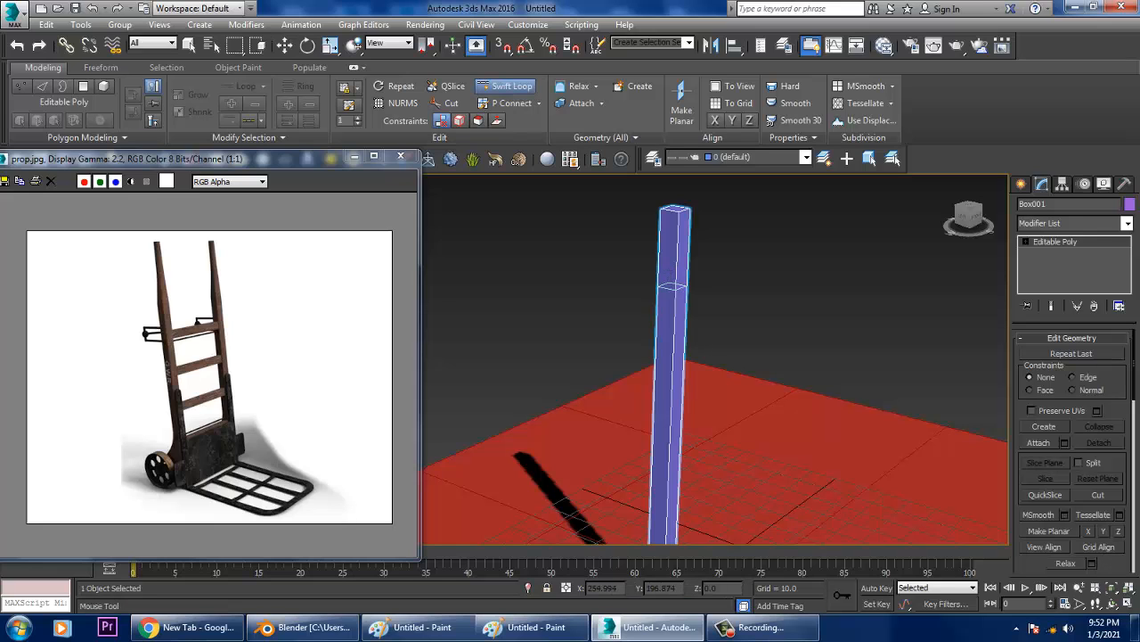
{"action": "middle_click_drag", "start_coordinate": [675, 357], "coordinate": [738, 379], "text": "alt"}
{"action": "key", "text": "w"}
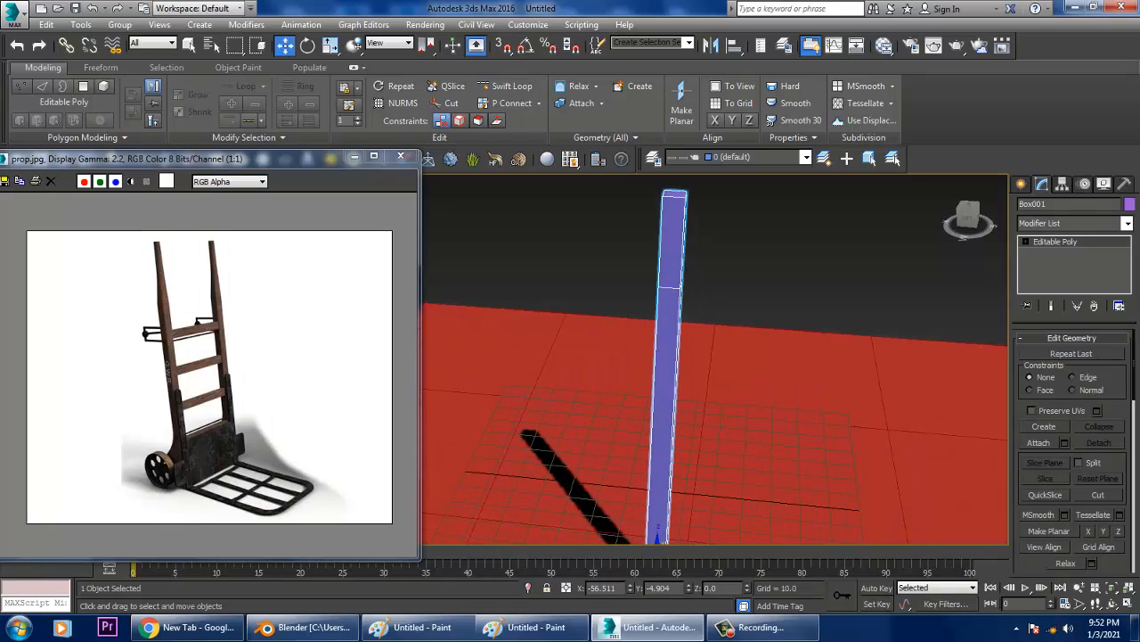
Move the post's side polygon below the edge loop outward along Y by about 1.9 units, so the post tapers above the loop
{"action": "key", "text": "4"}
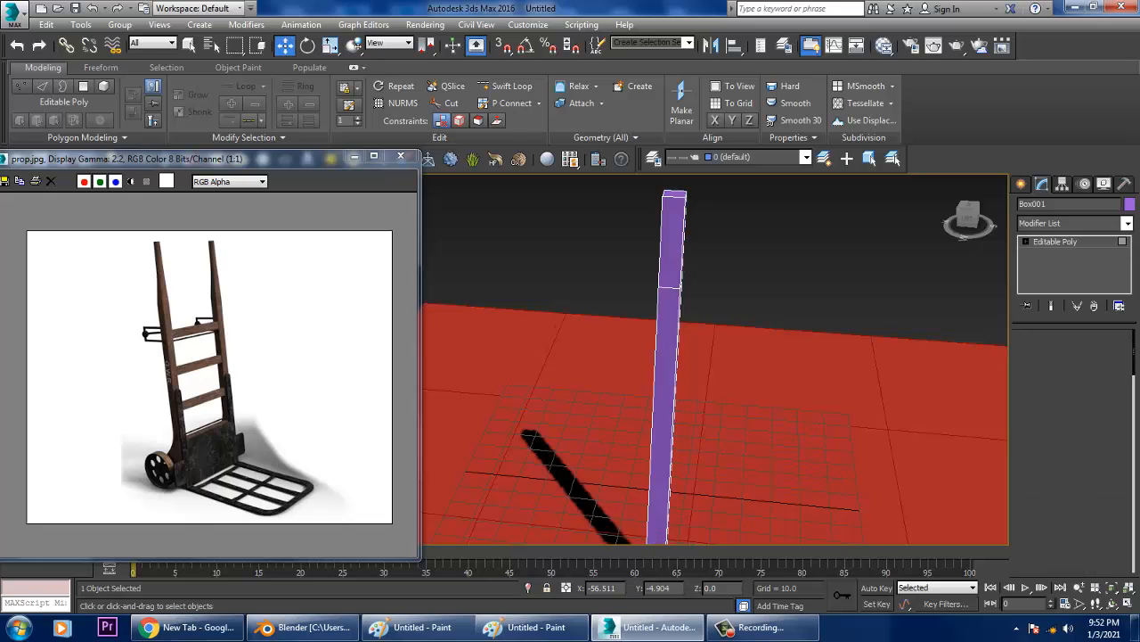
{"action": "middle_click_drag", "start_coordinate": [663, 383], "coordinate": [619, 406], "text": "alt"}
{"action": "left_click", "coordinate": [661, 401]}
{"action": "scroll", "coordinate": [661, 401], "scroll_direction": "down", "scroll_amount": 5}
{"action": "scroll", "coordinate": [619, 384], "scroll_direction": "up", "scroll_amount": 4}
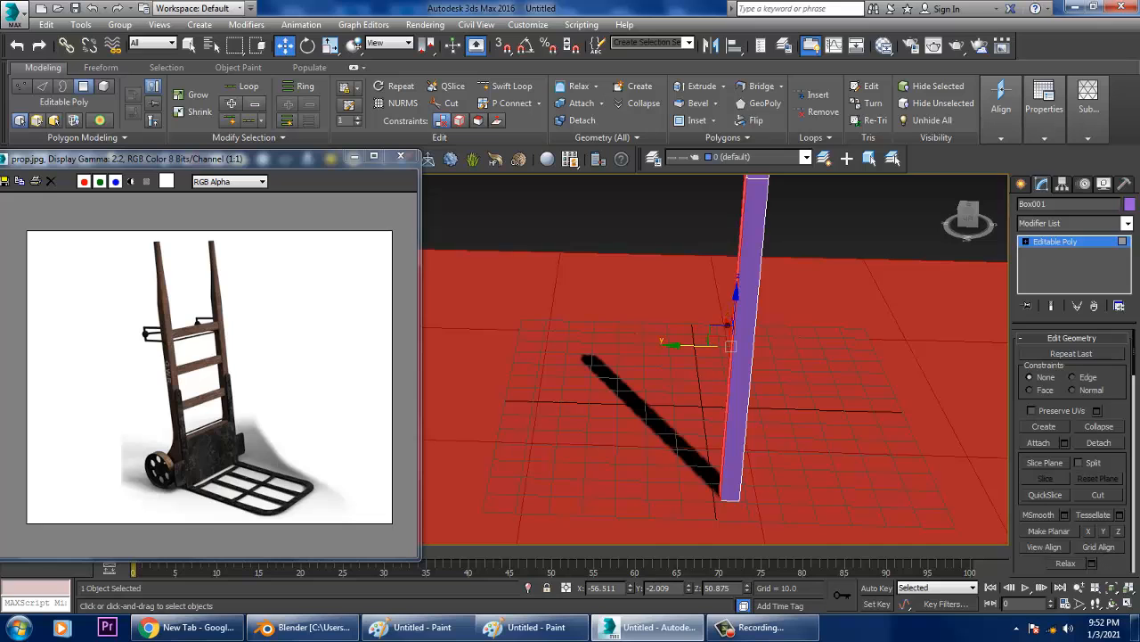
{"action": "left_click_drag", "start_coordinate": [686, 344], "coordinate": [678, 345]}
{"action": "scroll", "coordinate": [678, 356], "scroll_direction": "down", "scroll_amount": 3}
{"action": "scroll", "coordinate": [635, 360], "scroll_direction": "up", "scroll_amount": 3}
{"action": "middle_click_drag", "start_coordinate": [678, 357], "coordinate": [632, 387], "text": "alt"}
{"action": "scroll", "coordinate": [530, 320], "scroll_direction": "down", "scroll_amount": 2}
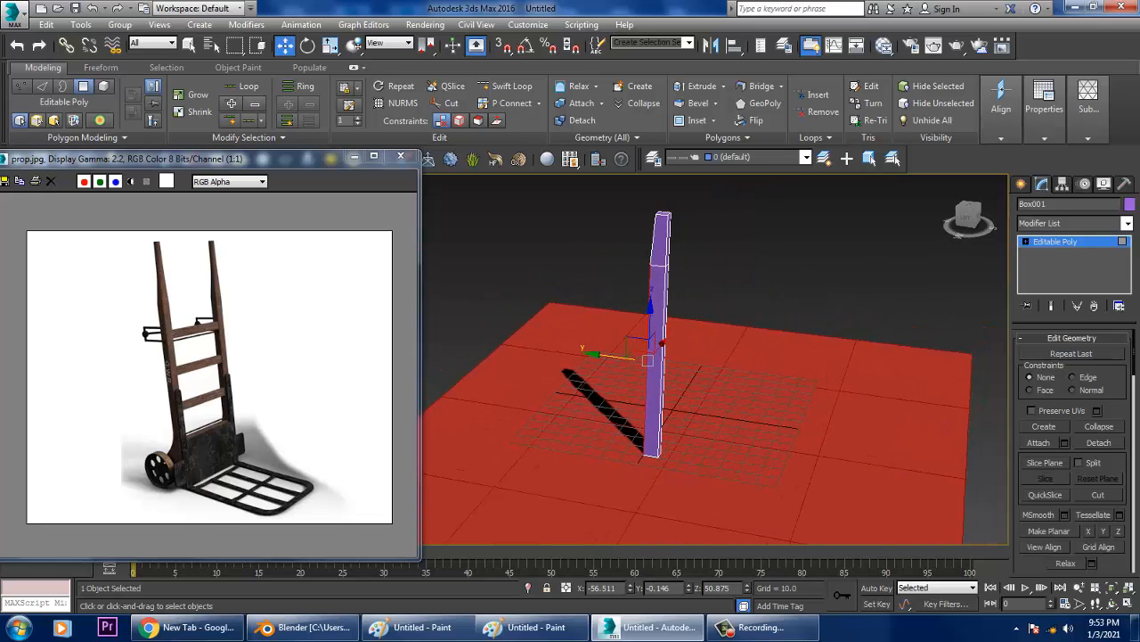
Assign the light grey custom color to both the post and the ground plane
{"action": "key", "text": "4"}
{"action": "key", "text": "ctrl+a"}
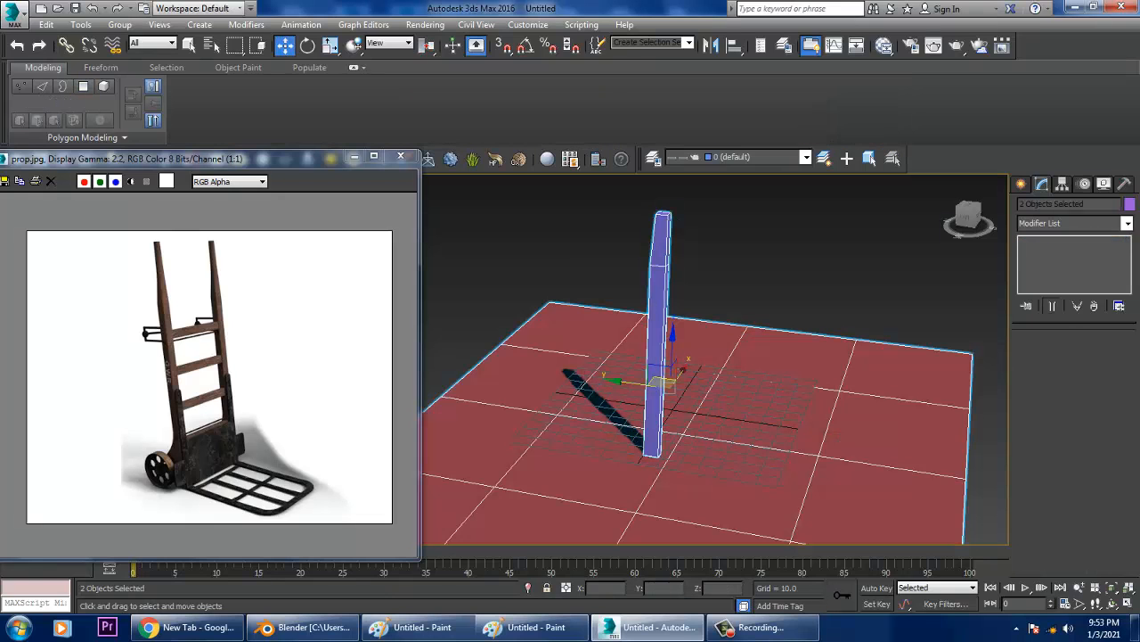
{"action": "left_click", "coordinate": [1130, 204]}
{"action": "left_click", "coordinate": [663, 345]}
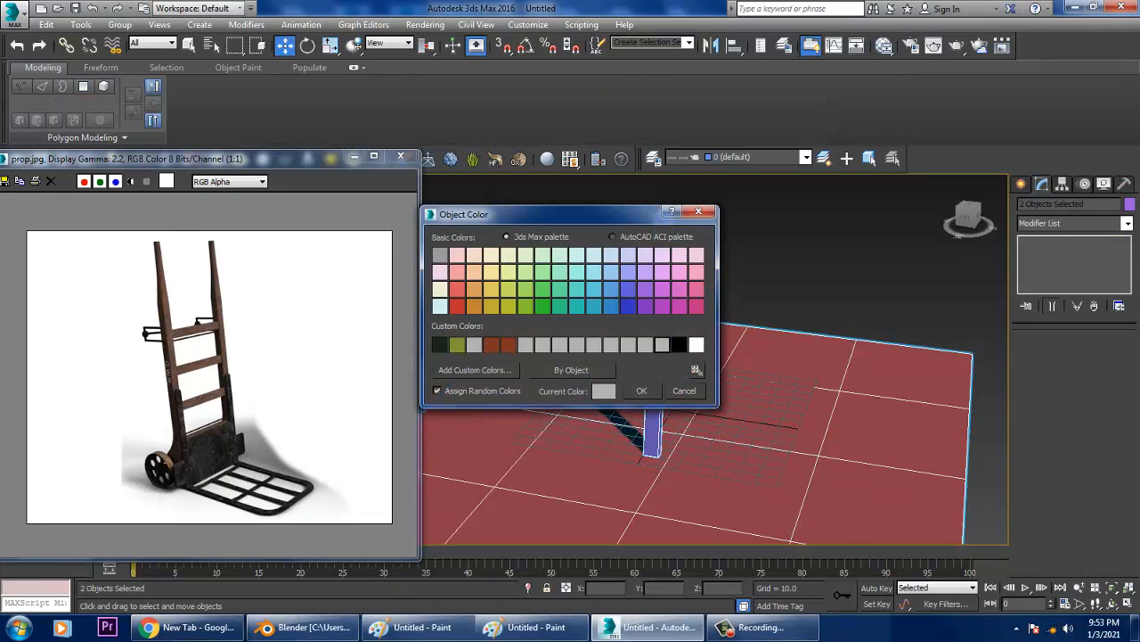
{"action": "left_click", "coordinate": [641, 391]}
{"action": "middle_click_drag", "start_coordinate": [641, 390], "coordinate": [675, 392], "text": "alt"}
{"action": "left_click", "coordinate": [748, 263]}
Raise the post's top polygon along Z to about 138.3 to lengthen the tapered handle section
{"action": "left_click", "coordinate": [664, 343]}
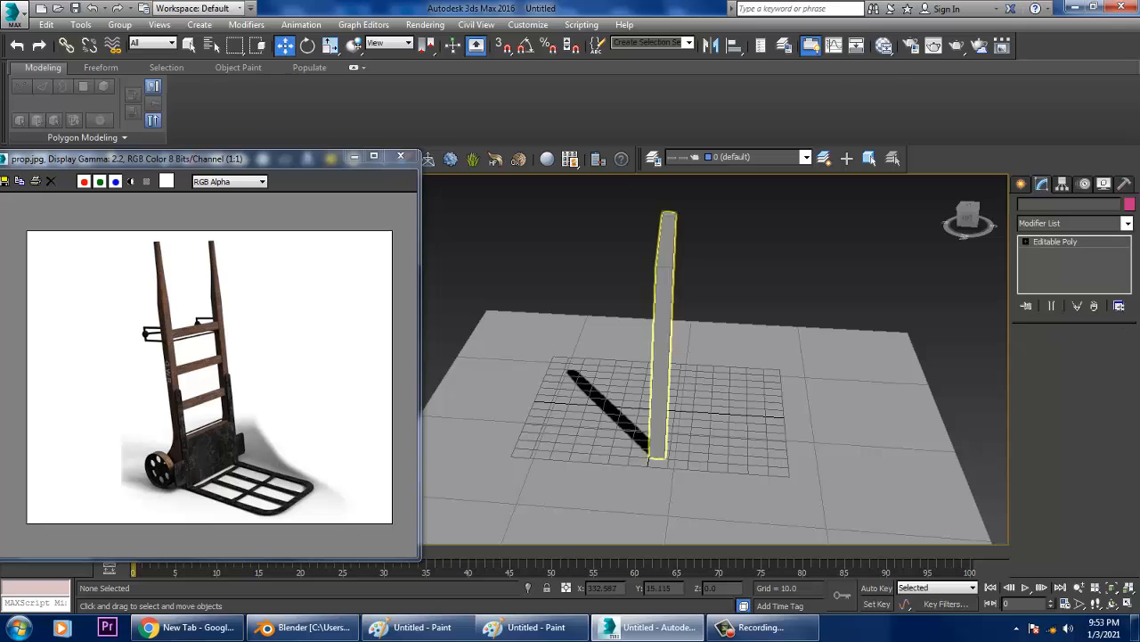
{"action": "mouse_move", "coordinate": [665, 343]}
{"action": "middle_mouse_down", "text": "alt"}
{"action": "mouse_move", "coordinate": [704, 346]}
{"action": "mouse_move", "coordinate": [704, 376]}
{"action": "mouse_move", "coordinate": [664, 361]}
{"action": "middle_mouse_up", "text": "alt"}
{"action": "scroll", "coordinate": [659, 268], "scroll_direction": "up", "scroll_amount": 5}
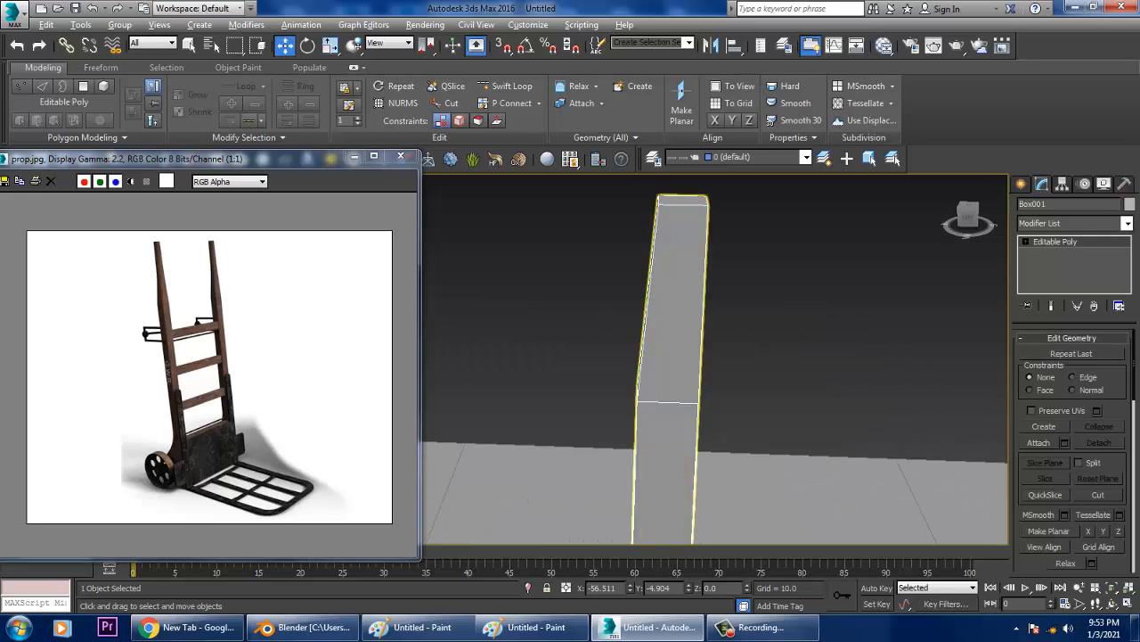
{"action": "middle_click_drag", "start_coordinate": [667, 272], "coordinate": [668, 335]}
{"action": "key", "text": "4"}
{"action": "left_click", "coordinate": [685, 267]}
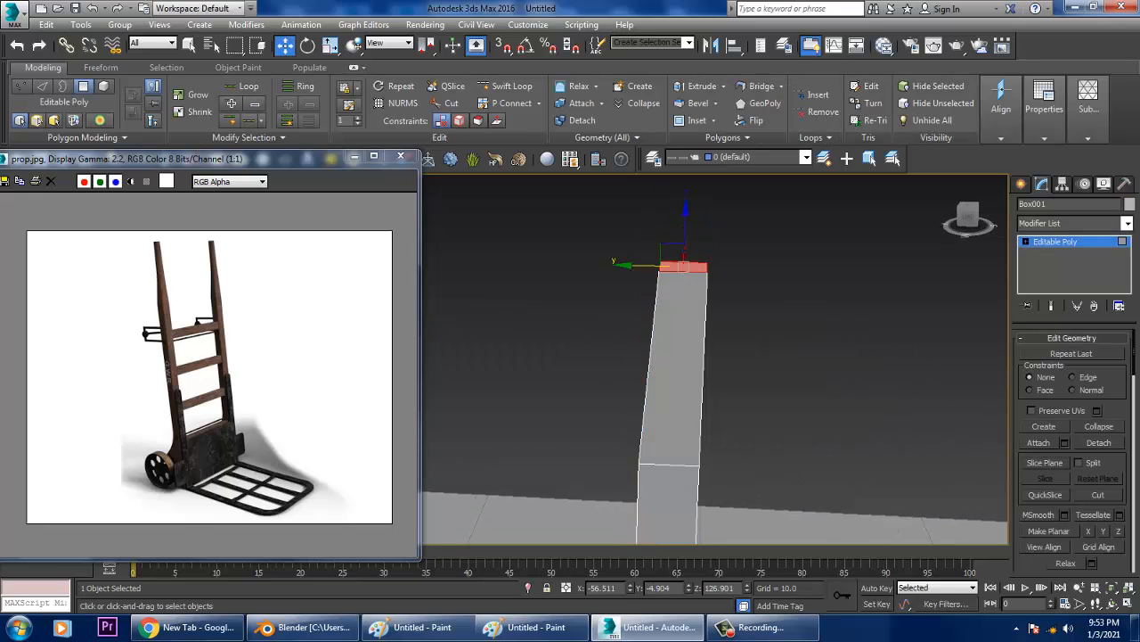
{"action": "left_click_drag", "start_coordinate": [685, 220], "coordinate": [686, 130]}
{"action": "scroll", "coordinate": [713, 205], "scroll_direction": "down", "scroll_amount": 3}
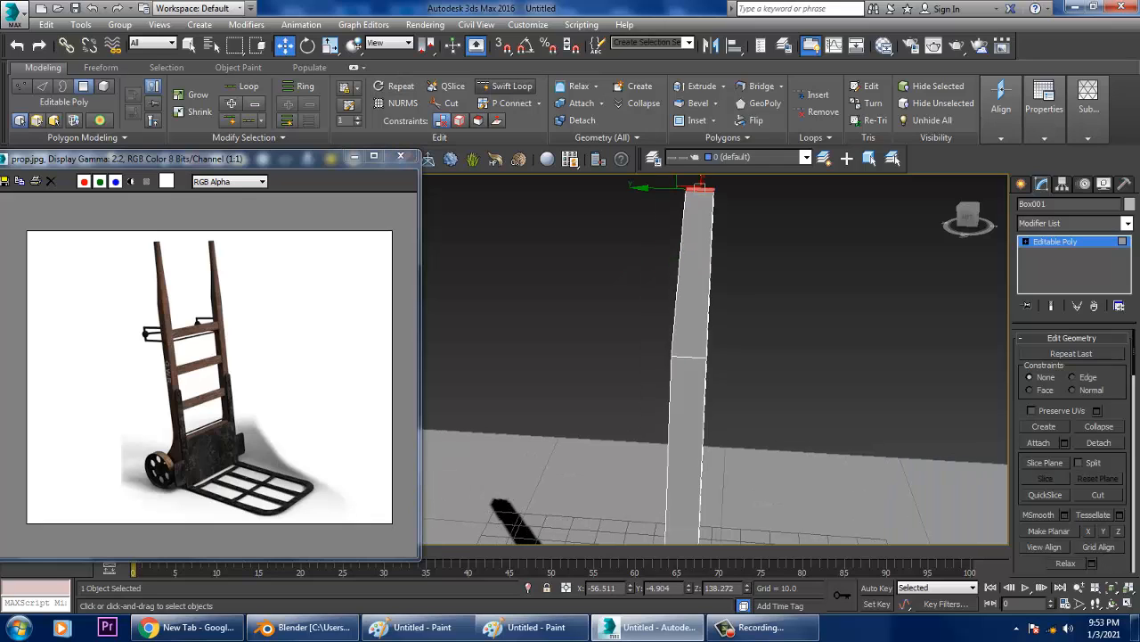
Add a second edge loop a little above the first one on the post with Swift Loop
{"action": "left_click", "coordinate": [508, 85]}
{"action": "left_click", "coordinate": [692, 317]}
{"action": "mouse_move", "coordinate": [692, 318]}
{"action": "middle_mouse_down", "text": "alt"}
{"action": "mouse_move", "coordinate": [726, 319]}
{"action": "mouse_move", "coordinate": [708, 326]}
{"action": "middle_mouse_up", "text": "alt"}
{"action": "scroll", "coordinate": [695, 318], "scroll_direction": "up", "scroll_amount": 3}
{"action": "right_click", "coordinate": [695, 318]}
{"action": "key", "text": "2"}
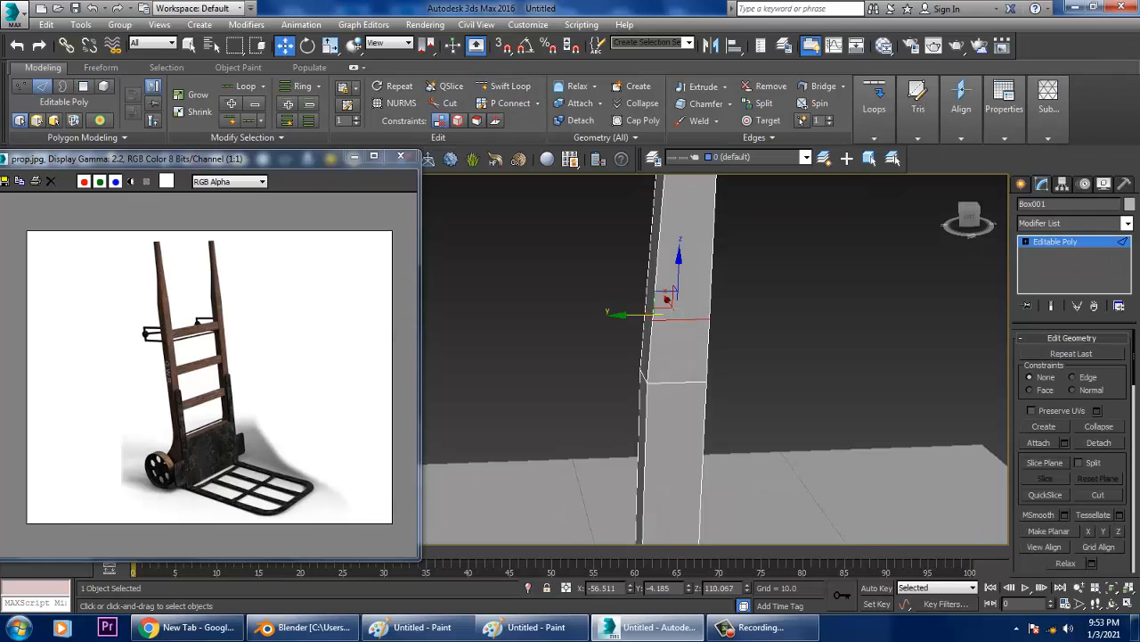
Move the side edge of the new loop inward along Y to make the taper steeper between the two loops
{"action": "left_click_drag", "start_coordinate": [643, 312], "coordinate": [648, 313]}
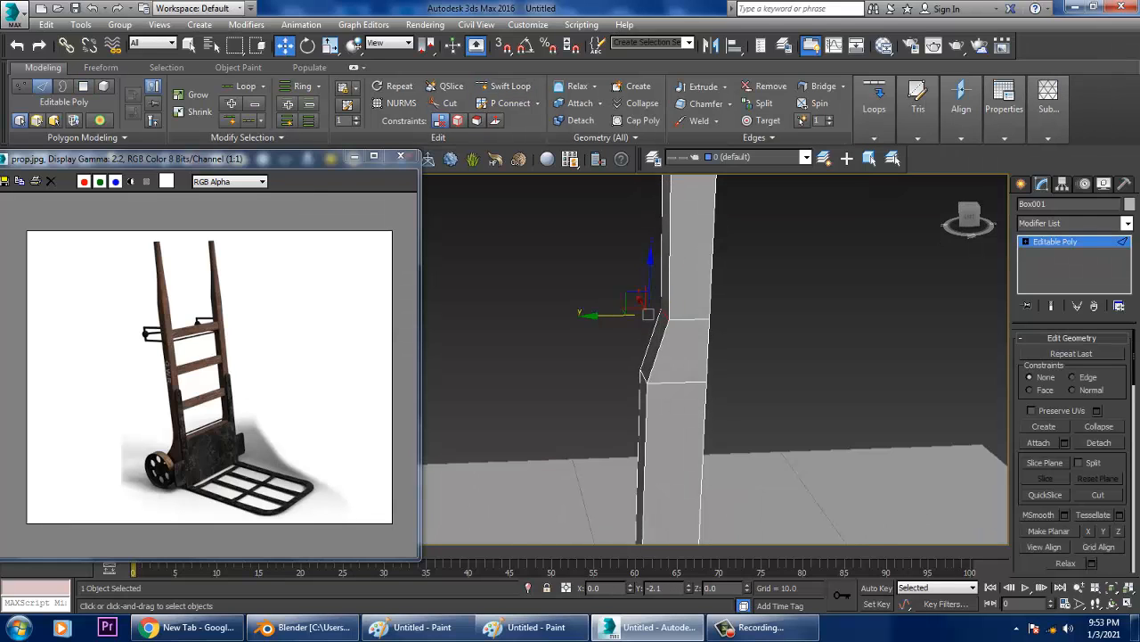
{"action": "scroll", "coordinate": [648, 313], "scroll_direction": "down", "scroll_amount": 5}
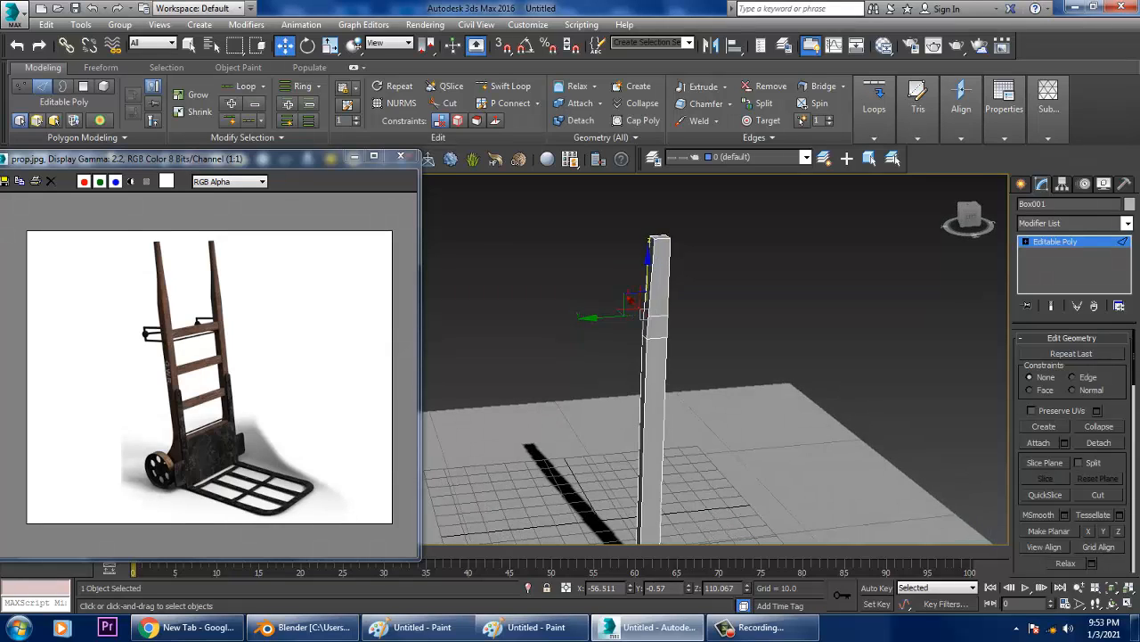
{"action": "middle_click_drag", "start_coordinate": [648, 314], "coordinate": [657, 357], "text": "alt"}
{"action": "scroll", "coordinate": [657, 357], "scroll_direction": "up", "scroll_amount": 3}
Move the side edges of the post's top and upper loop inward along Y to narrow the handle section
{"action": "left_click", "coordinate": [648, 324]}
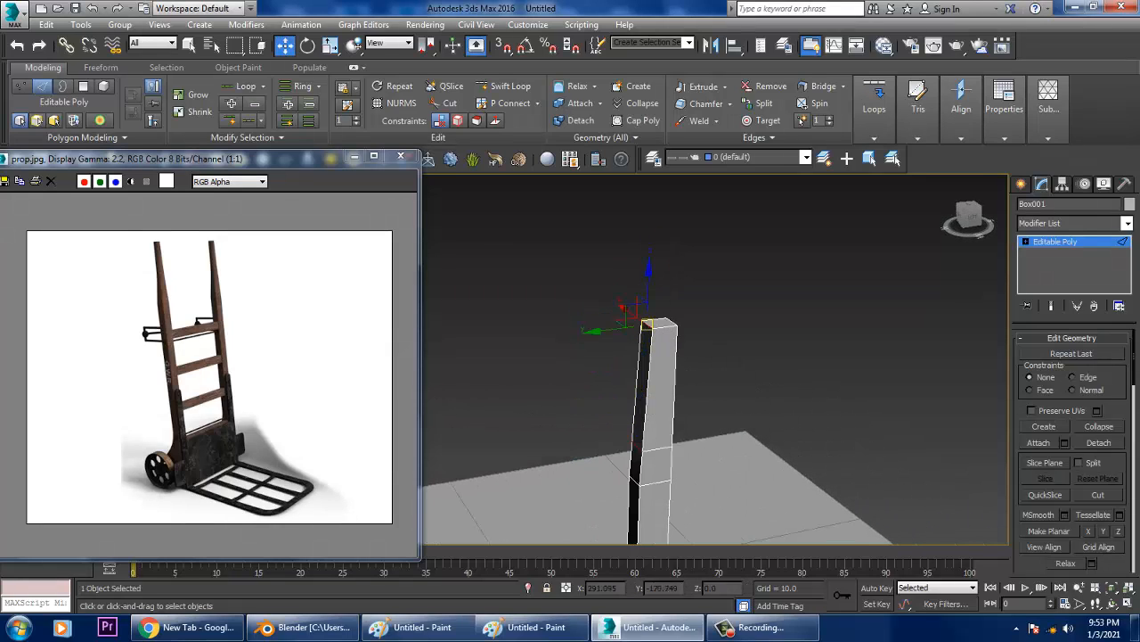
{"action": "left_click_drag", "start_coordinate": [648, 324], "coordinate": [647, 326]}
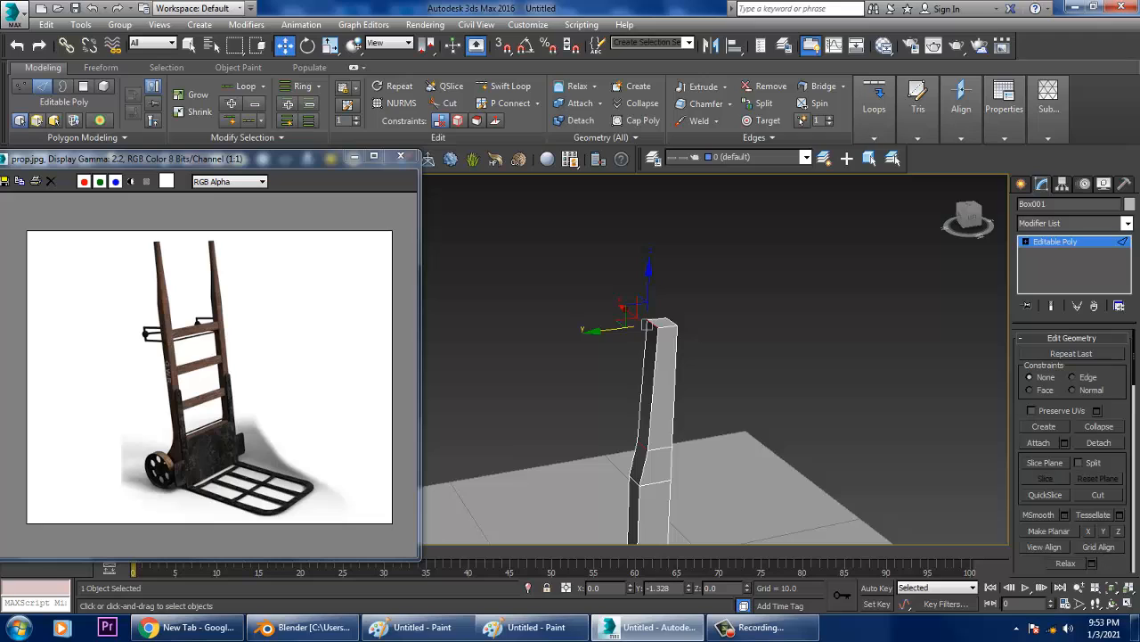
{"action": "scroll", "coordinate": [652, 441], "scroll_direction": "up", "scroll_amount": 3}
{"action": "left_click", "coordinate": [634, 453]}
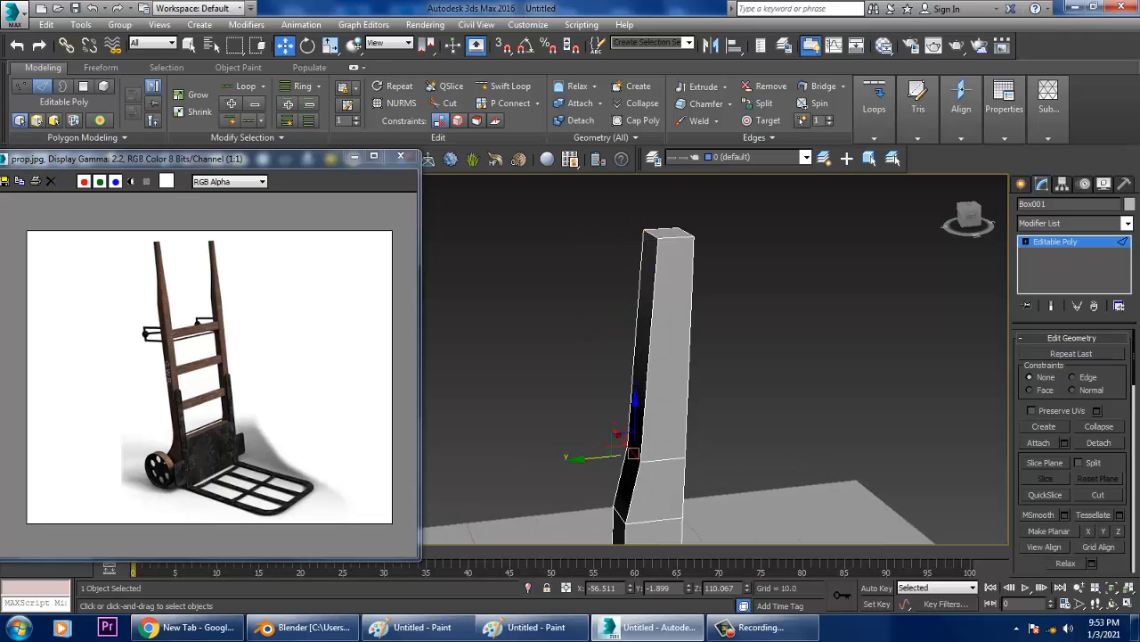
{"action": "left_click_drag", "start_coordinate": [633, 454], "coordinate": [642, 454]}
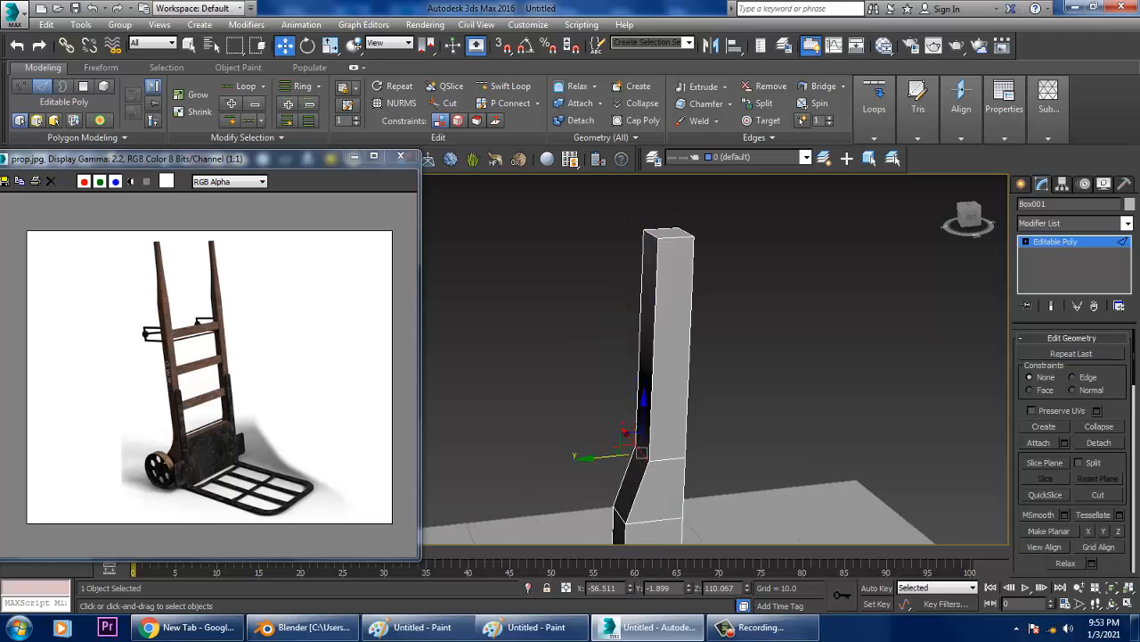
Raise the whole post along Z to about 22.5 and lower its bottom vertices by about 10.4
{"action": "scroll", "coordinate": [641, 453], "scroll_direction": "down", "scroll_amount": 3}
{"action": "middle_click_drag", "start_coordinate": [641, 453], "coordinate": [626, 350], "text": "alt"}
{"action": "scroll", "coordinate": [588, 314], "scroll_direction": "down", "scroll_amount": 5}
{"action": "middle_click_drag", "start_coordinate": [625, 349], "coordinate": [596, 265]}
{"action": "key", "text": "2"}
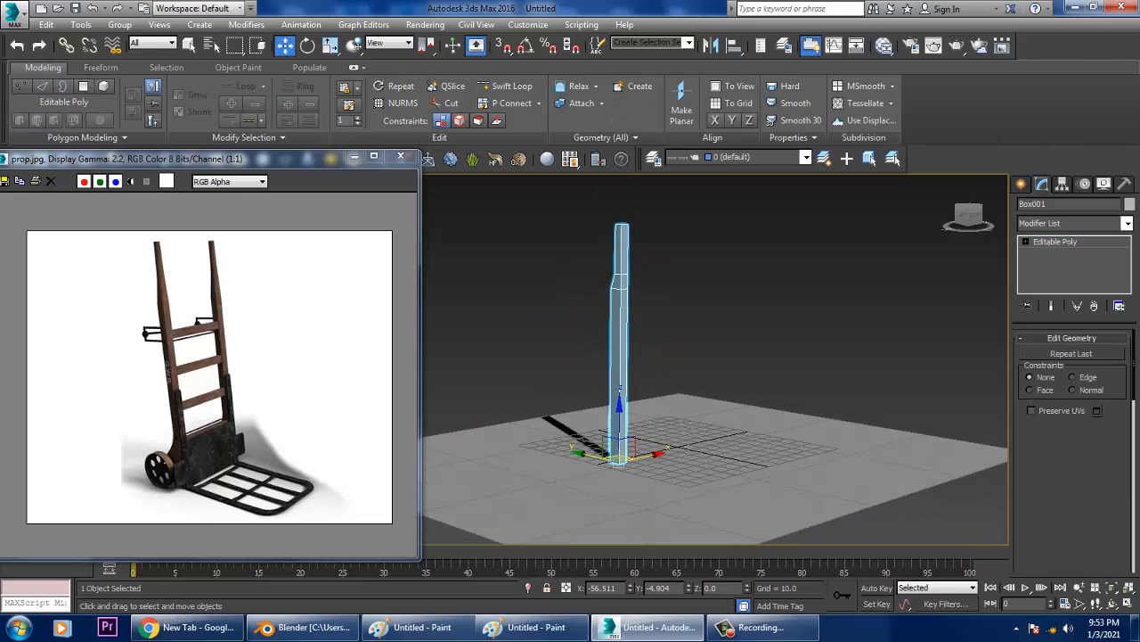
{"action": "left_click_drag", "start_coordinate": [619, 410], "coordinate": [652, 446]}
{"action": "key", "text": "1"}
{"action": "left_click_drag", "start_coordinate": [619, 383], "coordinate": [619, 401]}
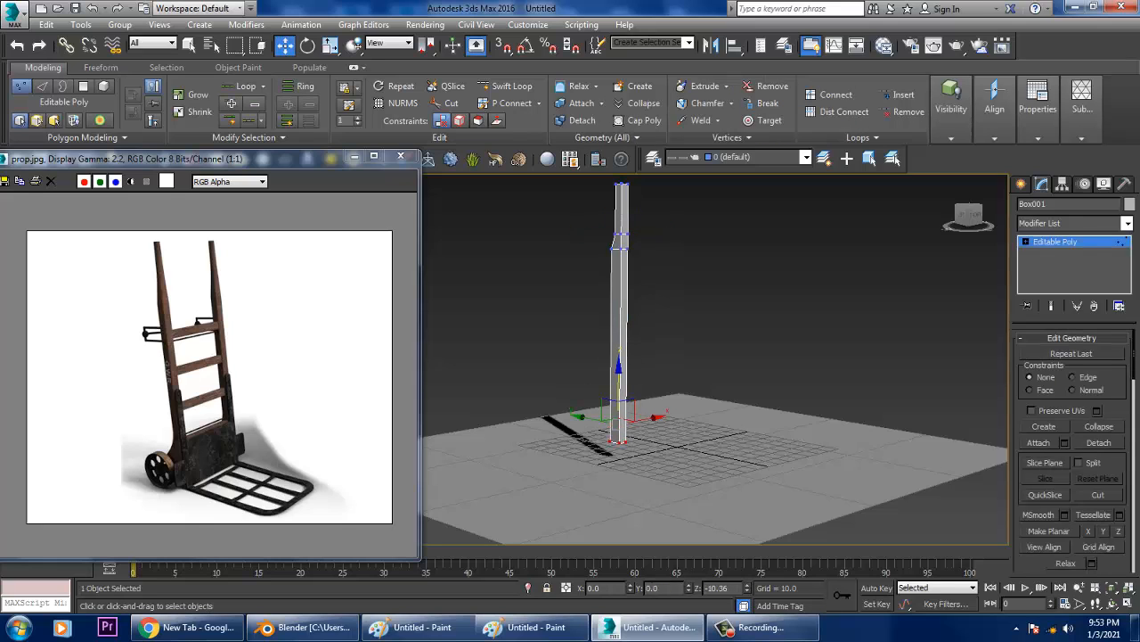
Reselect the post's bottom vertices and lower them further along Z toward the ground plane
{"action": "middle_click_drag", "start_coordinate": [619, 406], "coordinate": [570, 400], "text": "alt"}
{"action": "key", "text": "1"}
{"action": "key", "text": "1"}
{"action": "left_click_drag", "start_coordinate": [573, 384], "coordinate": [654, 492]}
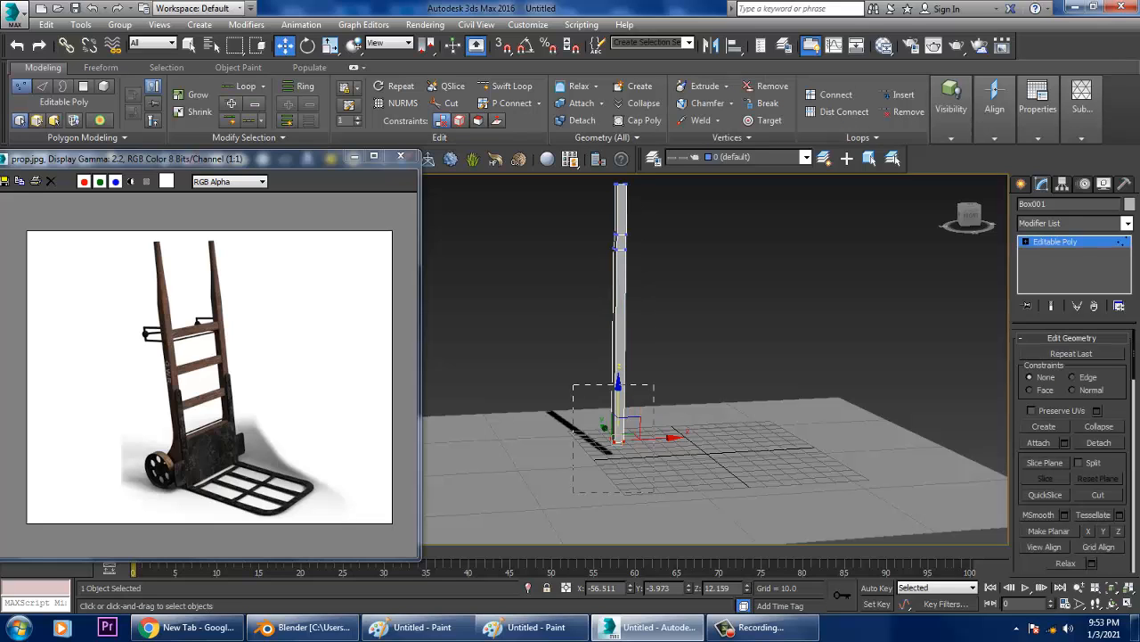
{"action": "mouse_move", "coordinate": [618, 385]}
{"action": "left_mouse_down"}
{"action": "mouse_move", "coordinate": [619, 401]}
{"action": "mouse_move", "coordinate": [663, 419]}
{"action": "mouse_move", "coordinate": [733, 418]}
{"action": "left_mouse_up"}
{"action": "key", "text": "1"}
{"action": "key", "text": "Escape"}
Add three closely spaced pairs of edge loops along the post below the taper with Swift Loop, marking the rung positions
{"action": "middle_click_drag", "start_coordinate": [663, 374], "coordinate": [697, 381], "text": "alt"}
{"action": "scroll", "coordinate": [686, 381], "scroll_direction": "up", "scroll_amount": 3}
{"action": "left_click", "coordinate": [508, 85]}
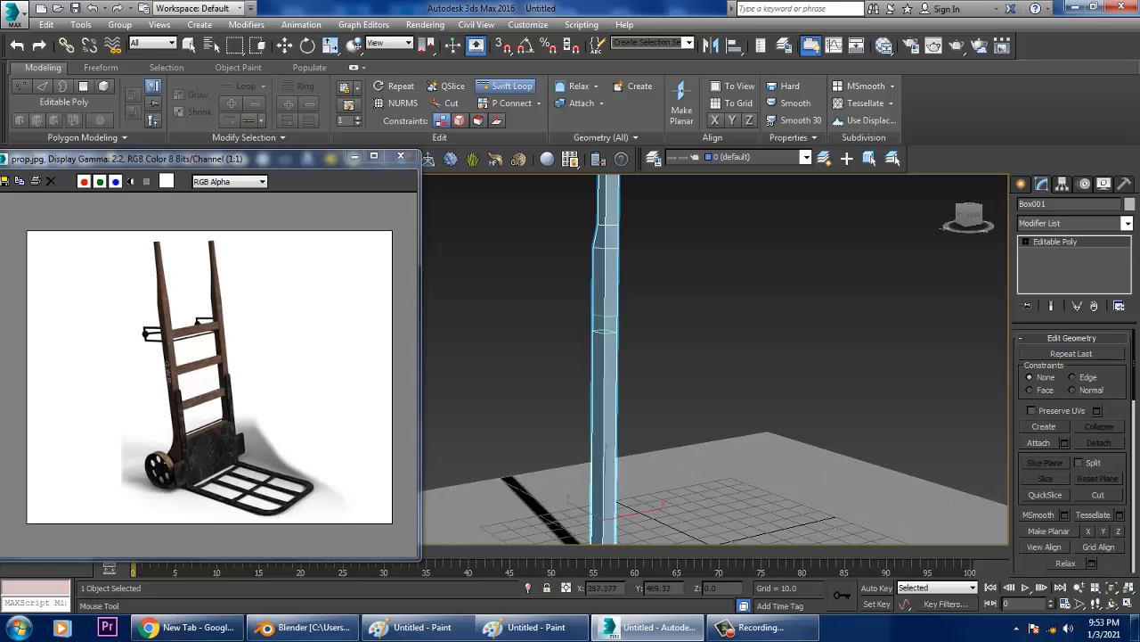
{"action": "left_click", "coordinate": [606, 332]}
{"action": "middle_click_drag", "start_coordinate": [605, 332], "coordinate": [650, 269], "text": "alt"}
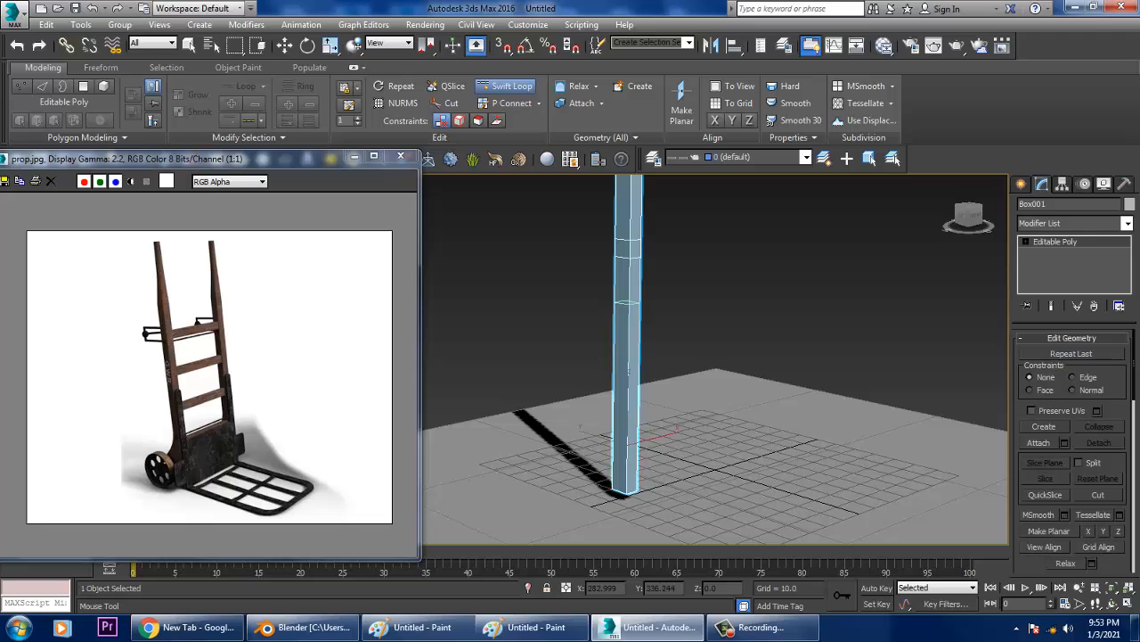
{"action": "scroll", "coordinate": [629, 373], "scroll_direction": "up", "scroll_amount": 4}
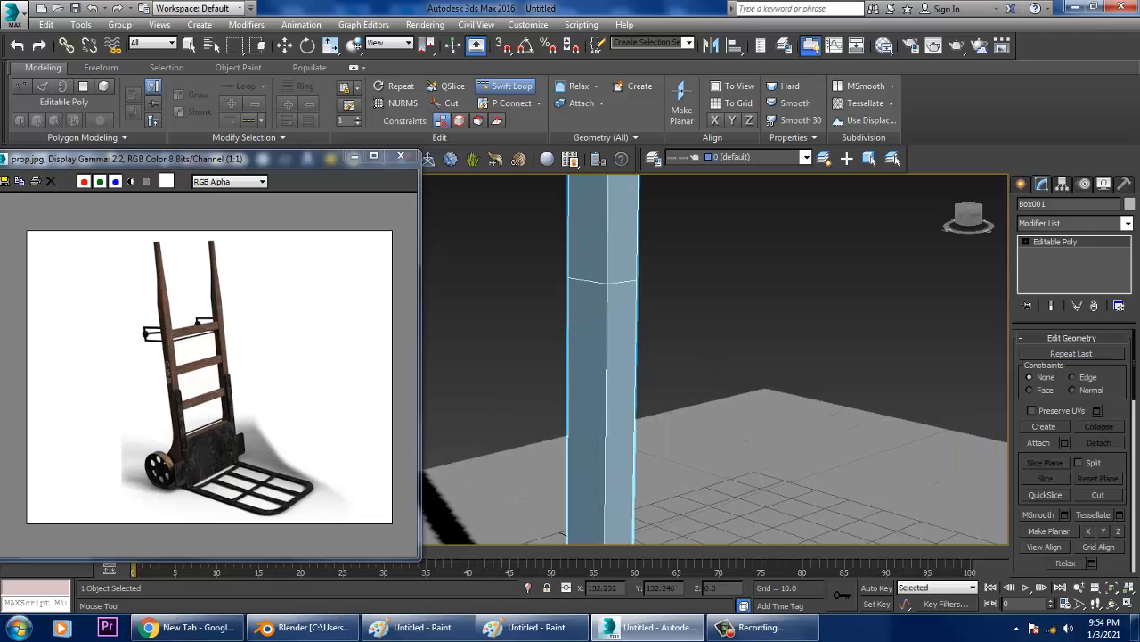
{"action": "left_click", "coordinate": [606, 317]}
{"action": "middle_click_drag", "start_coordinate": [606, 317], "coordinate": [640, 318]}
{"action": "scroll", "coordinate": [644, 321], "scroll_direction": "down", "scroll_amount": 3}
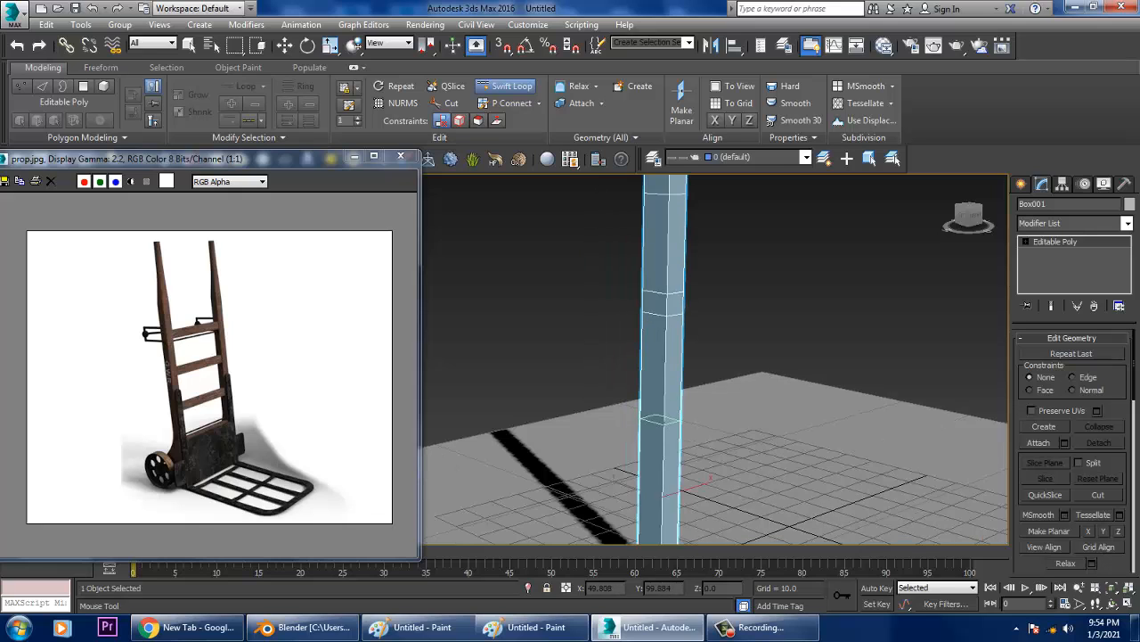
{"action": "scroll", "coordinate": [659, 415], "scroll_direction": "down", "scroll_amount": 3}
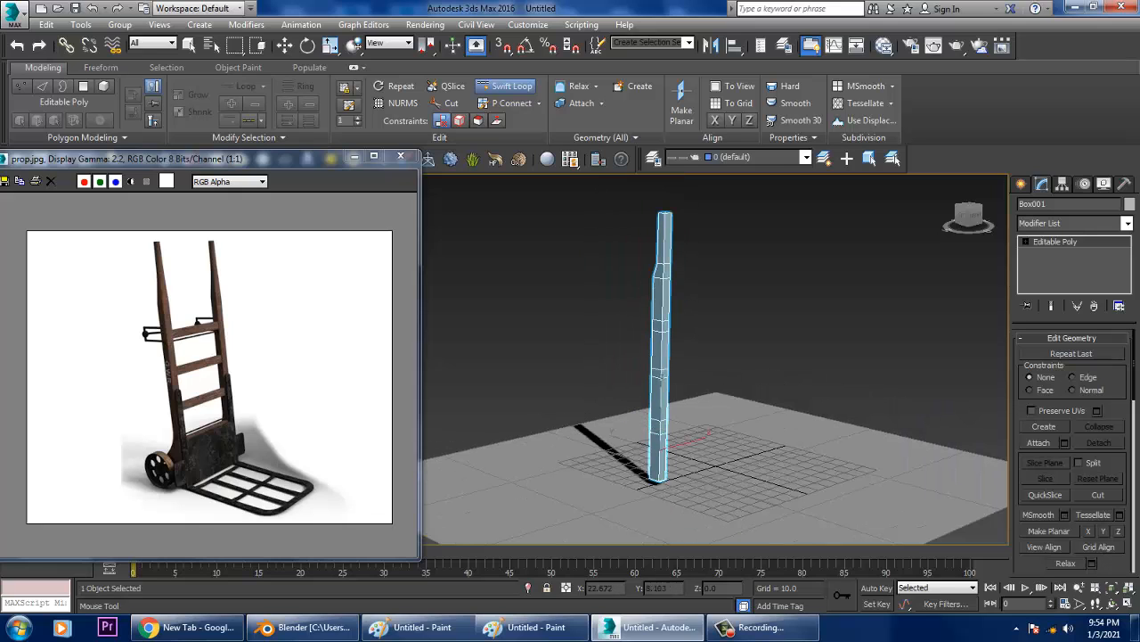
{"action": "middle_click_drag", "start_coordinate": [611, 431], "coordinate": [599, 425], "text": "alt"}
{"action": "key", "text": "w"}
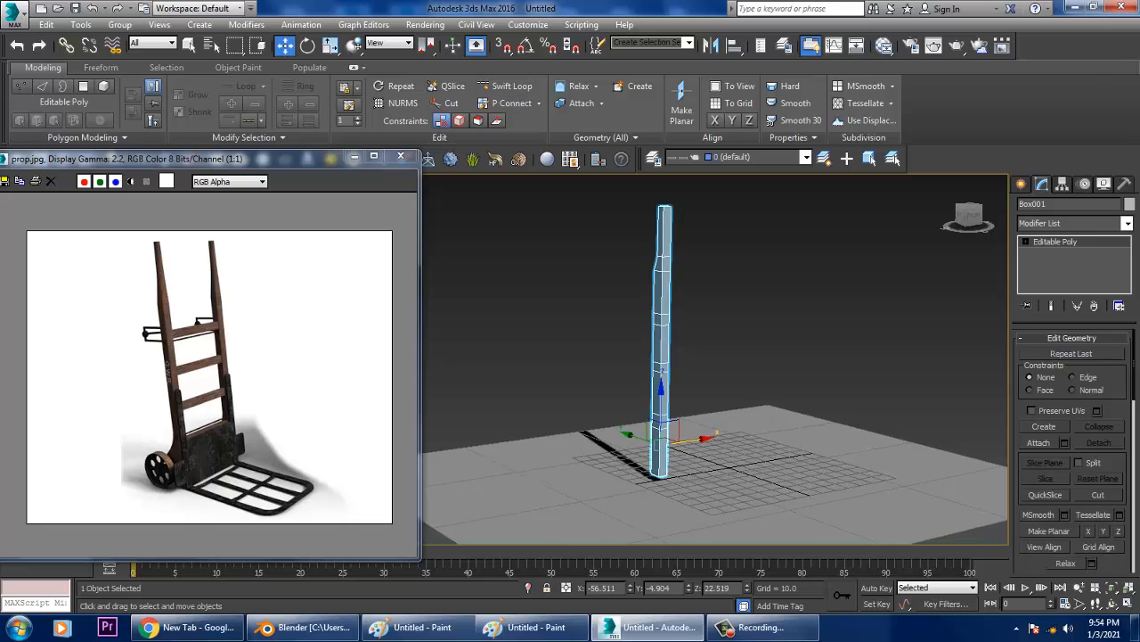
Raise all post vertices except the bottom ones along Z to about 101 to lengthen the lowest section
{"action": "key", "text": "1"}
{"action": "left_click_drag", "start_coordinate": [747, 445], "coordinate": [746, 448]}
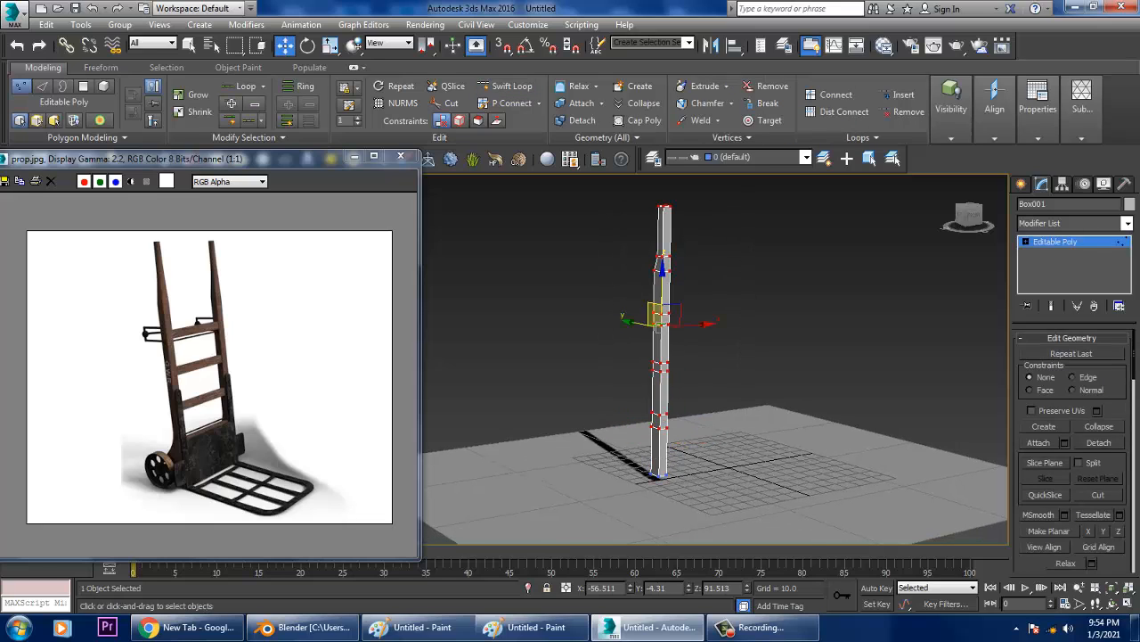
{"action": "left_click_drag", "start_coordinate": [663, 301], "coordinate": [667, 285]}
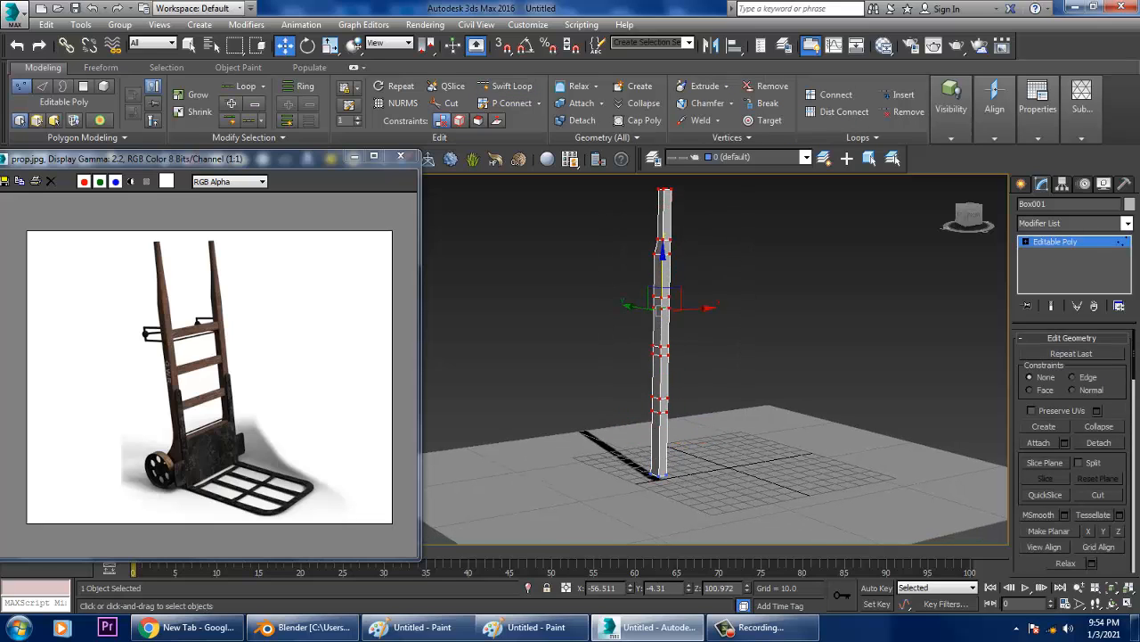
{"action": "key", "text": "1"}
Clone the post along X to about -6.4 as a single copy and attach the original post to it
{"action": "left_click_drag", "start_coordinate": [698, 440], "coordinate": [771, 434], "text": "shift"}
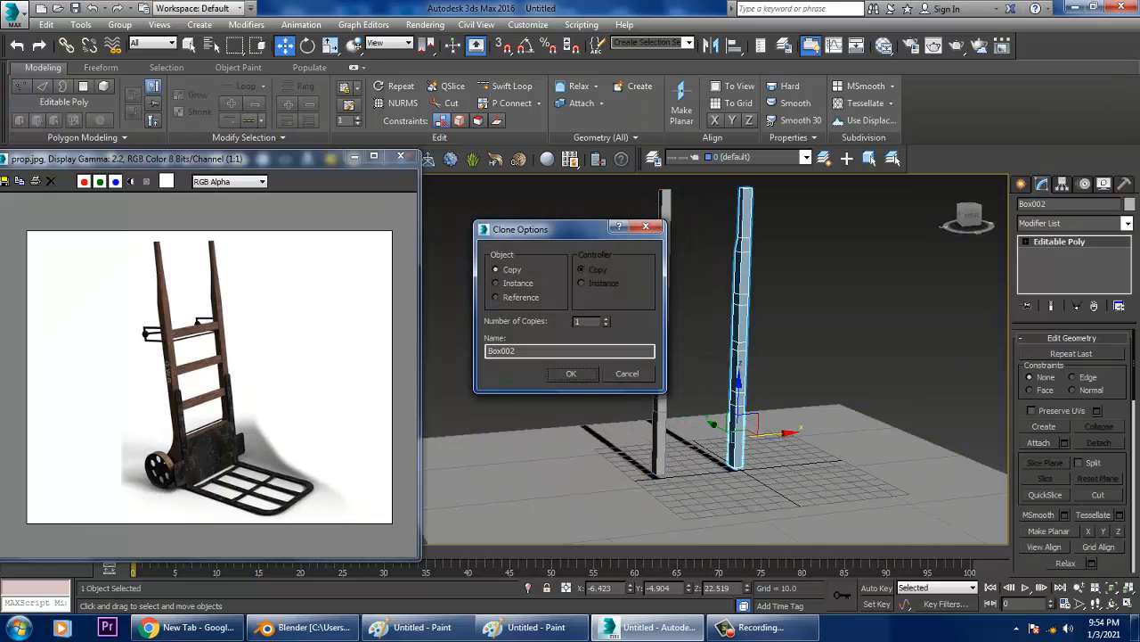
{"action": "left_click", "coordinate": [572, 373]}
{"action": "middle_click_drag", "start_coordinate": [695, 383], "coordinate": [802, 383], "text": "alt"}
{"action": "scroll", "coordinate": [716, 359], "scroll_direction": "up", "scroll_amount": 3}
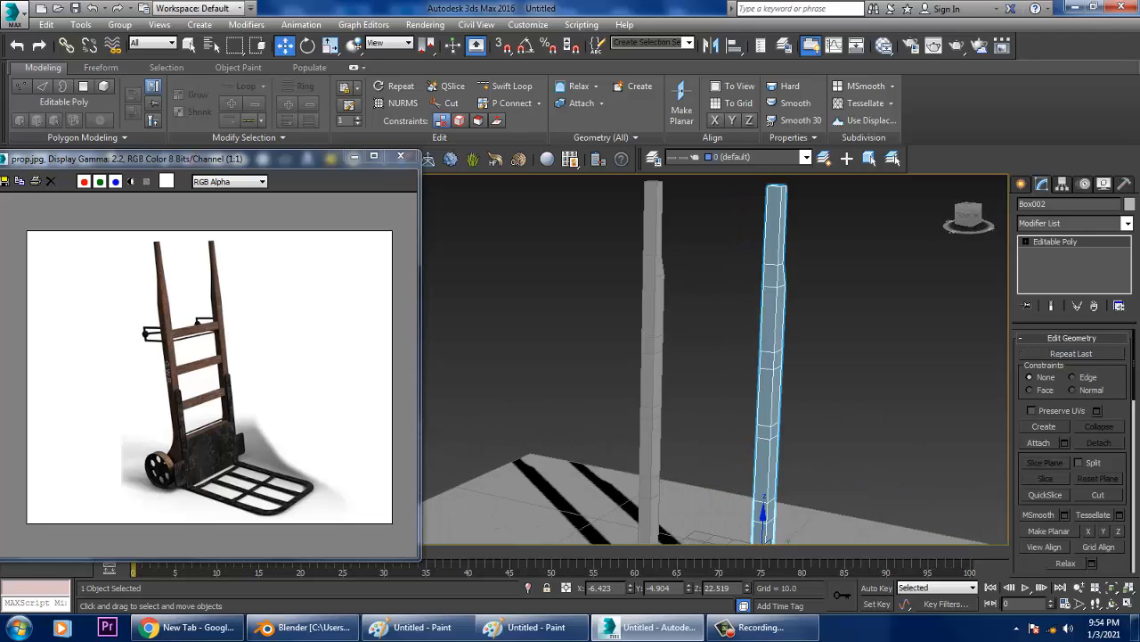
{"action": "left_click", "coordinate": [1039, 442]}
{"action": "left_click", "coordinate": [652, 499]}
{"action": "middle_click_drag", "start_coordinate": [652, 499], "coordinate": [631, 514], "text": "alt"}
{"action": "key", "text": "w"}
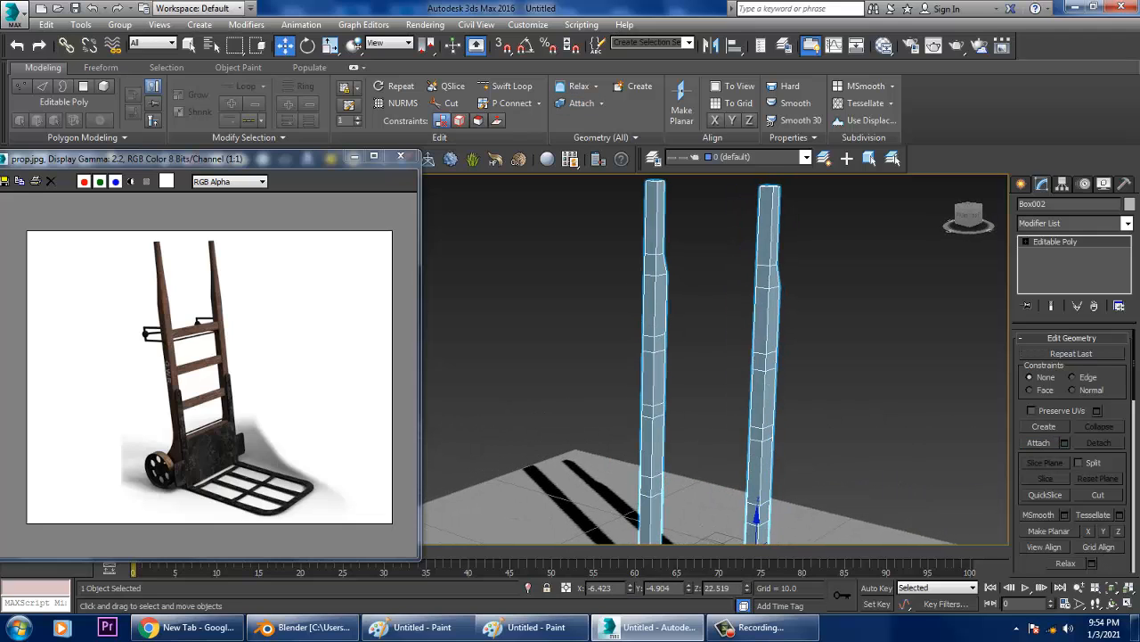
Bridge the facing inner polygons of the two posts' uppermost loop bands to form the top rung
{"action": "key", "text": "4"}
{"action": "left_click", "coordinate": [661, 344]}
{"action": "middle_click_drag", "start_coordinate": [661, 344], "coordinate": [610, 337], "text": "alt"}
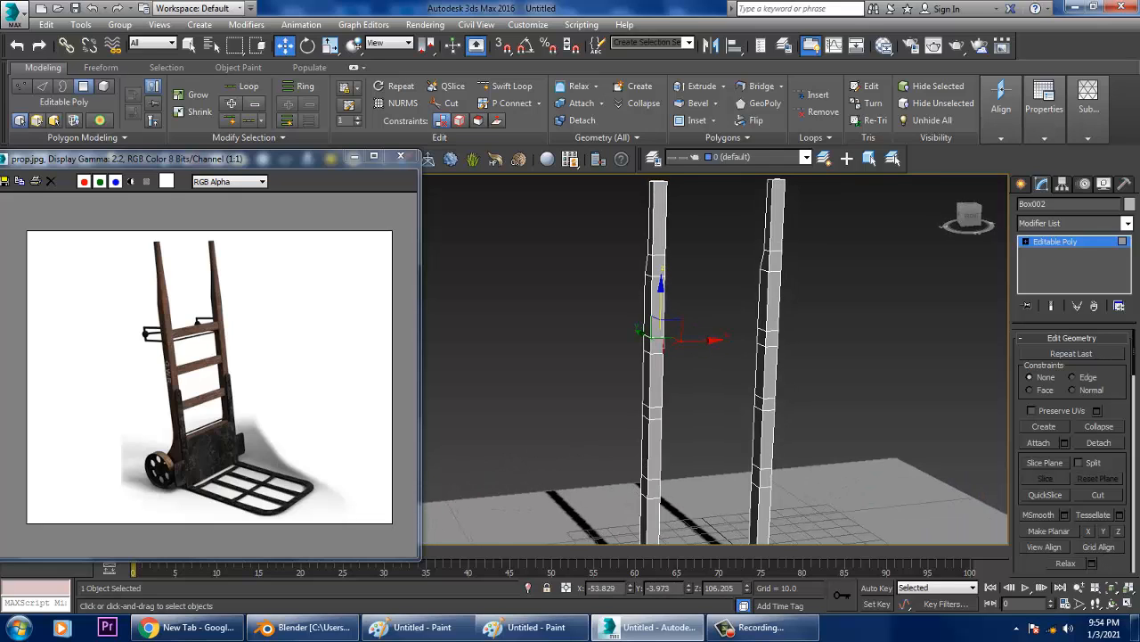
{"action": "left_click", "coordinate": [762, 337], "text": "ctrl"}
{"action": "scroll", "coordinate": [1071, 446], "scroll_direction": "down", "scroll_amount": 7}
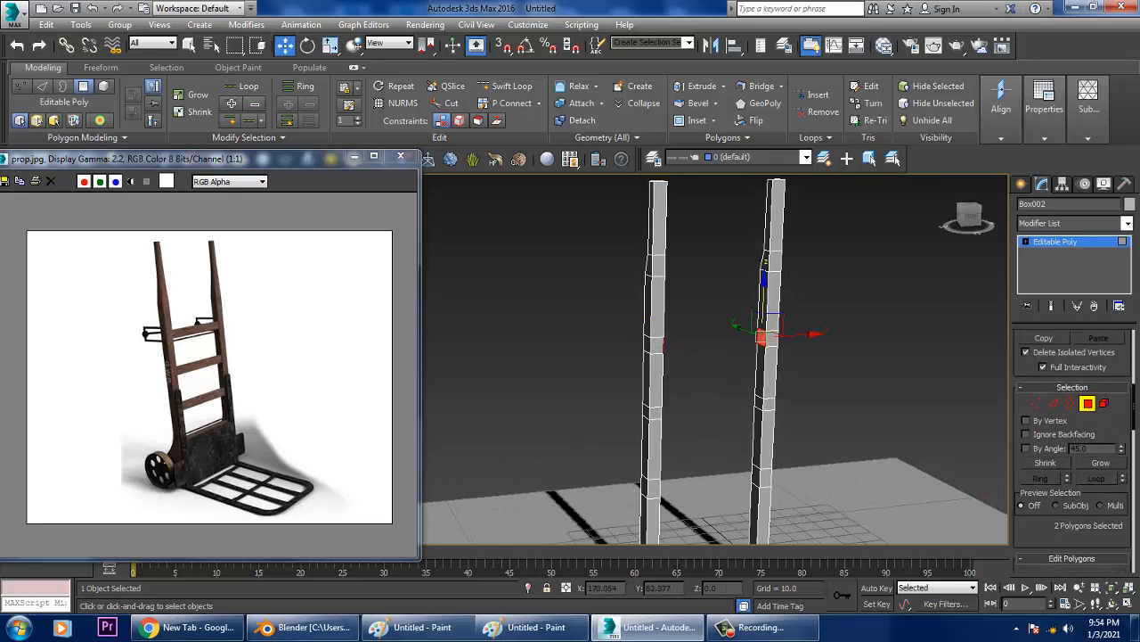
{"action": "scroll", "coordinate": [1071, 446], "scroll_direction": "down", "scroll_amount": 3}
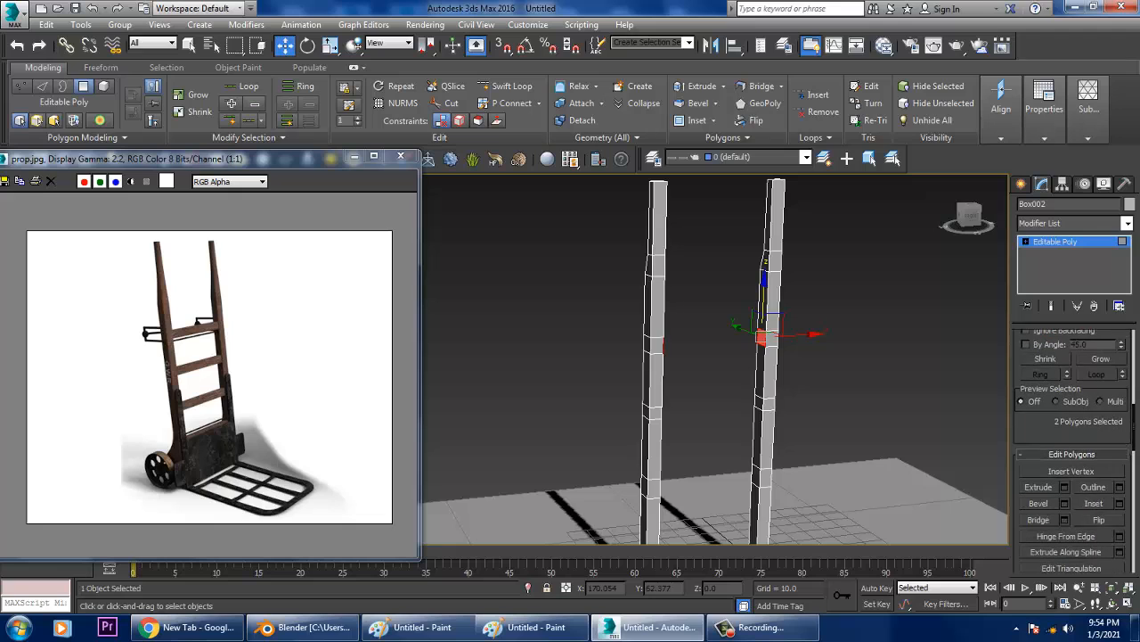
{"action": "left_click", "coordinate": [1039, 520]}
Bridge the facing inner polygons of the middle and lowest loop bands to form the other two rungs
{"action": "middle_click_drag", "start_coordinate": [793, 374], "coordinate": [704, 403], "text": "alt"}
{"action": "left_click", "coordinate": [663, 405]}
{"action": "left_click", "coordinate": [748, 390], "text": "ctrl"}
{"action": "left_click", "coordinate": [1039, 520]}
{"action": "left_click", "coordinate": [667, 464]}
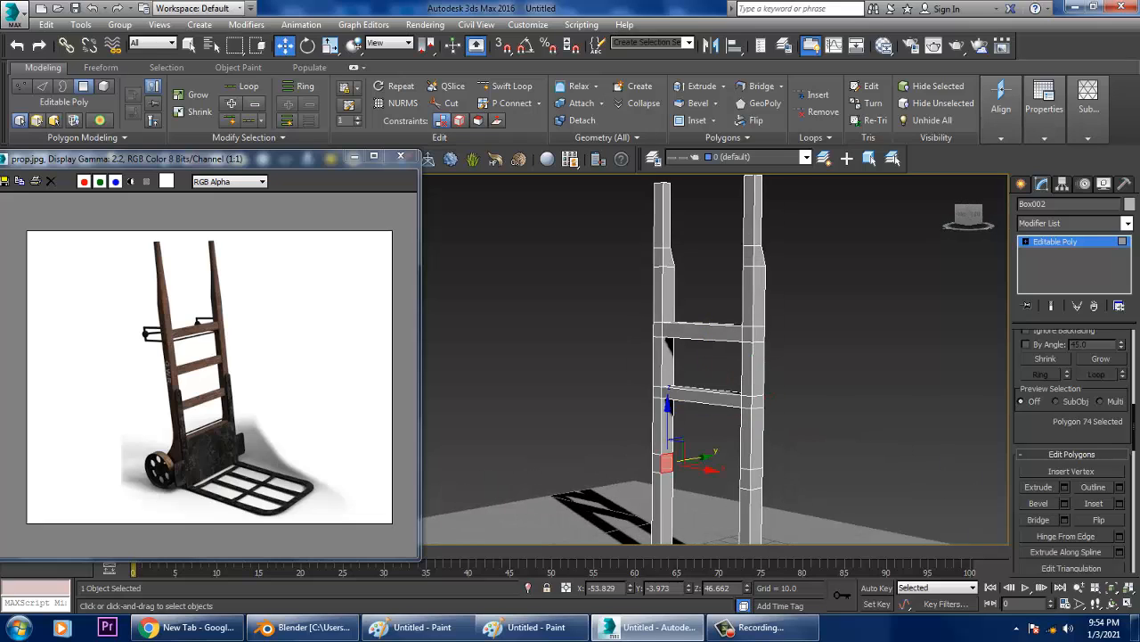
{"action": "middle_click_drag", "start_coordinate": [669, 464], "coordinate": [724, 467], "text": "alt"}
{"action": "left_click", "coordinate": [764, 458], "text": "ctrl"}
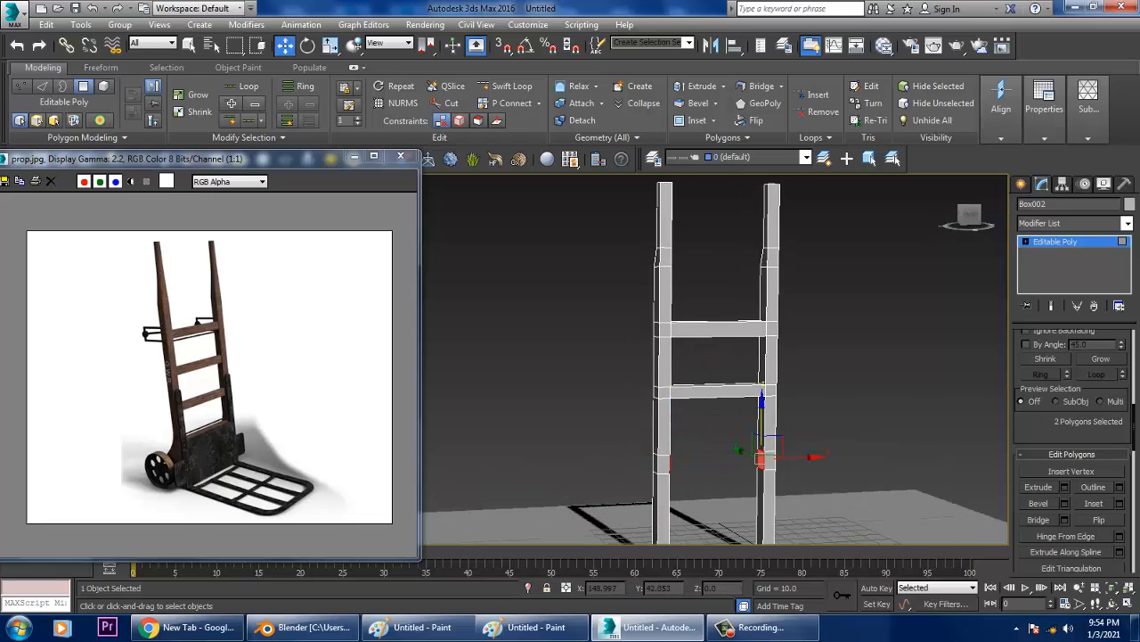
{"action": "left_click", "coordinate": [1039, 519]}
In the Front view, shift the lower vertices of the bottom rung slightly up along Z to about 43
{"action": "key", "text": "alt+w"}
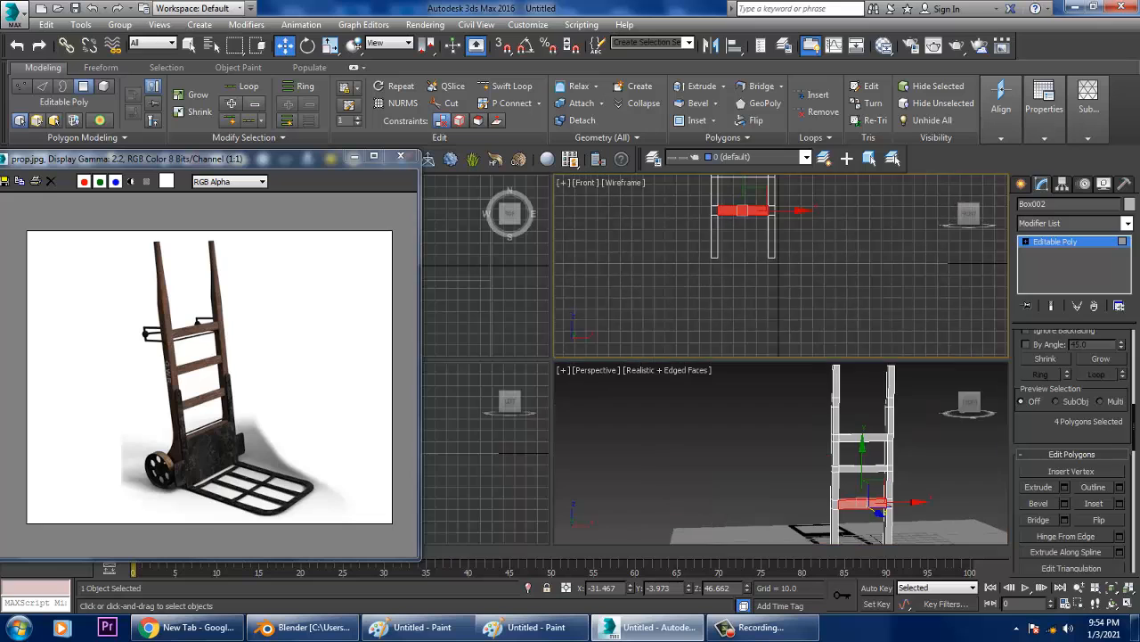
{"action": "key", "text": "alt+w"}
{"action": "scroll", "coordinate": [766, 383], "scroll_direction": "down", "scroll_amount": 2}
{"action": "middle_click_drag", "start_coordinate": [766, 383], "coordinate": [811, 440]}
{"action": "key", "text": "1"}
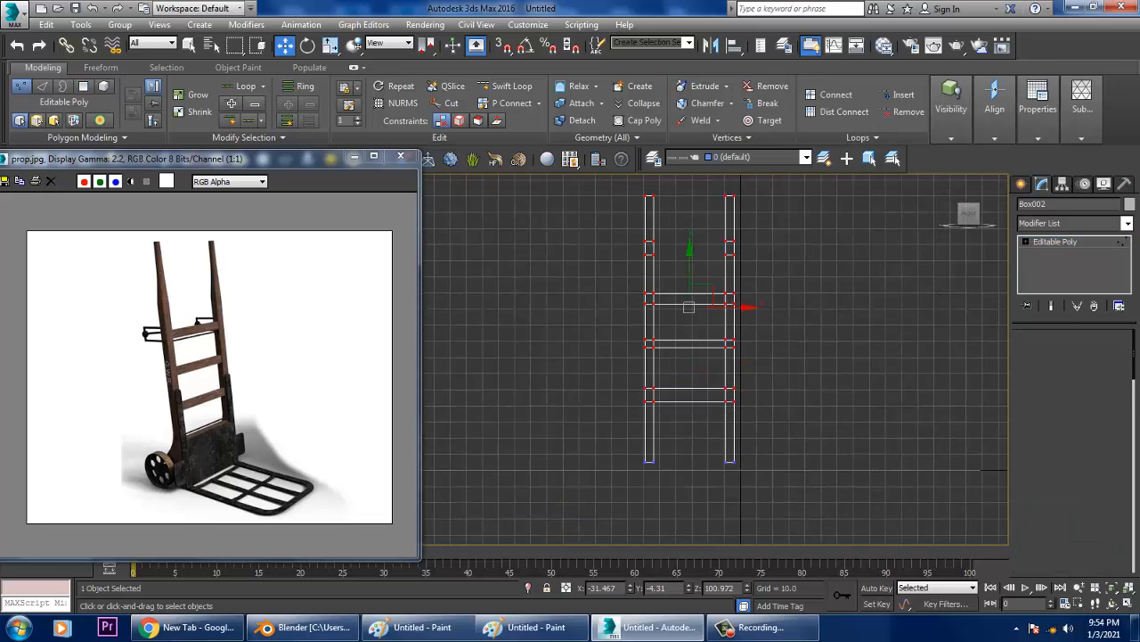
{"action": "left_click_drag", "start_coordinate": [822, 443], "coordinate": [588, 397]}
{"action": "left_click_drag", "start_coordinate": [690, 363], "coordinate": [689, 362]}
{"action": "key", "text": "alt+w"}
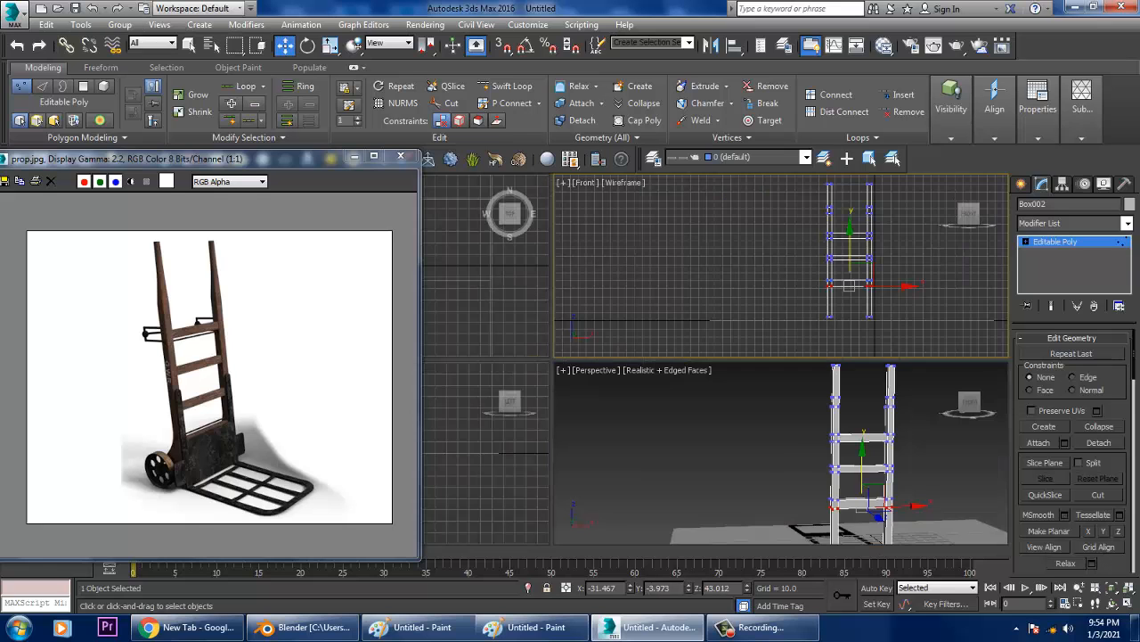
{"action": "middle_click", "coordinate": [757, 436]}
{"action": "key", "text": "alt+w"}
{"action": "middle_click_drag", "start_coordinate": [757, 436], "coordinate": [833, 434], "text": "alt"}
{"action": "key", "text": "1"}
Lower the base vertices of both posts along Z and move the whole frame along X to about 0.1
{"action": "scroll", "coordinate": [713, 392], "scroll_direction": "down", "scroll_amount": 4}
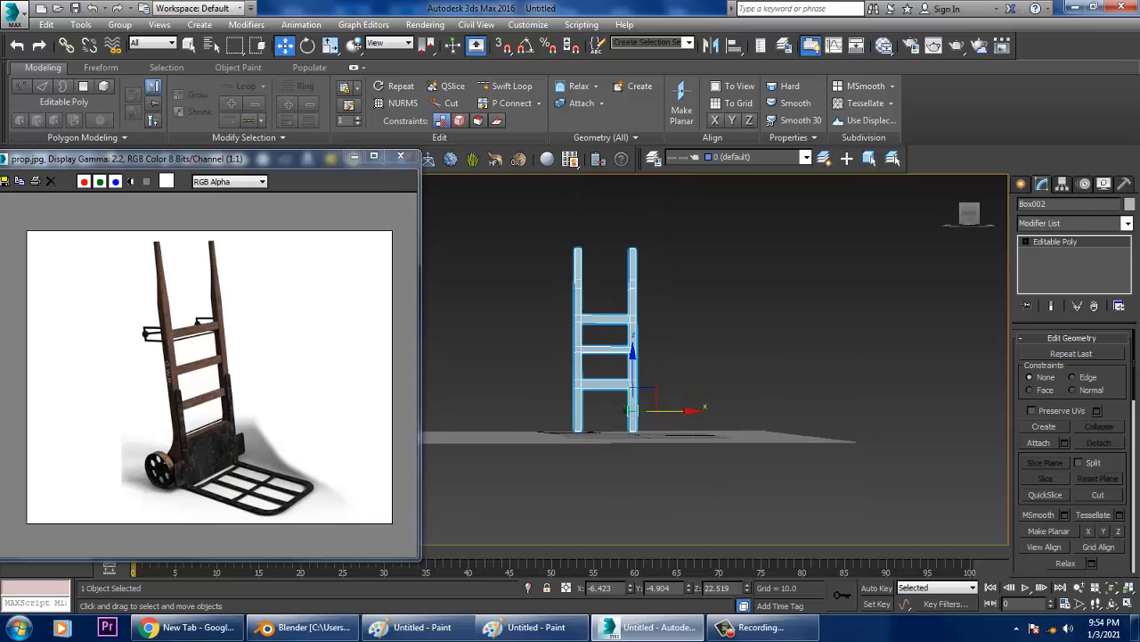
{"action": "key", "text": "1"}
{"action": "left_click_drag", "start_coordinate": [703, 463], "coordinate": [539, 415]}
{"action": "left_click_drag", "start_coordinate": [606, 395], "coordinate": [606, 406]}
{"action": "key", "text": "1"}
{"action": "left_click_drag", "start_coordinate": [675, 411], "coordinate": [682, 411]}
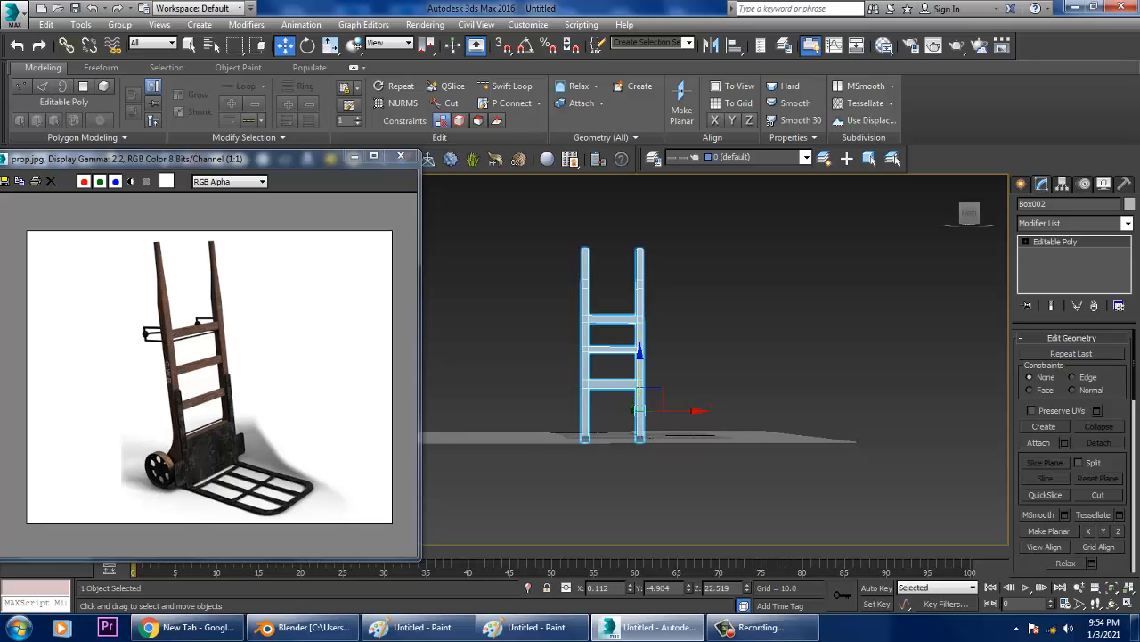
Raise all vertices above the frame's base by about 13.6 along Z and bring them back down slightly
{"action": "key", "text": "1"}
{"action": "left_click_drag", "start_coordinate": [697, 206], "coordinate": [697, 206]}
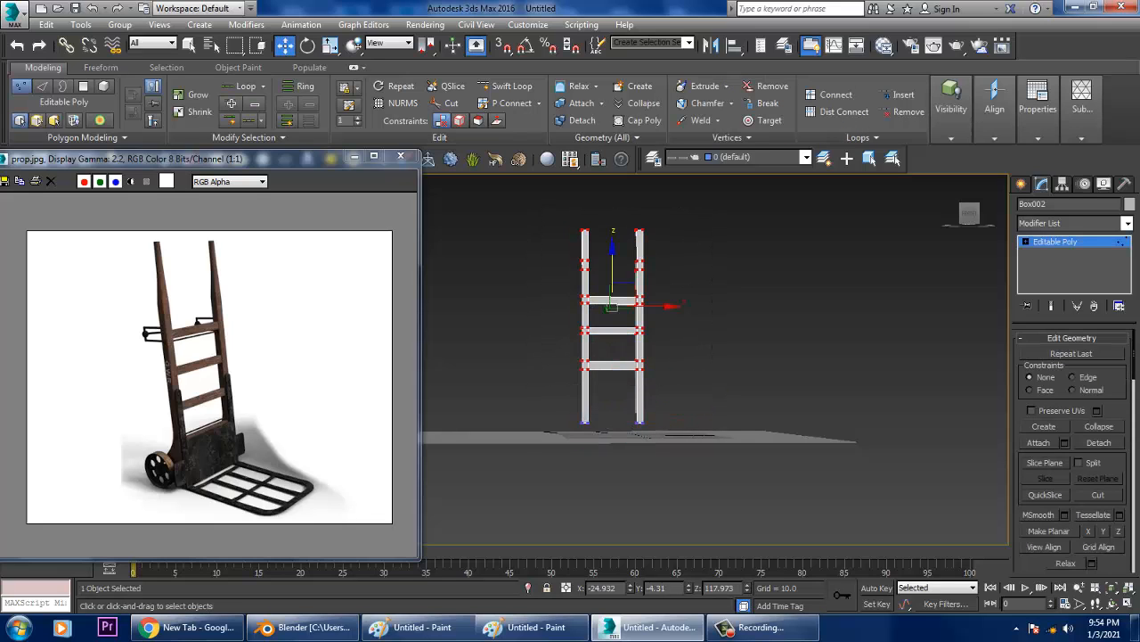
{"action": "left_click_drag", "start_coordinate": [612, 270], "coordinate": [613, 255]}
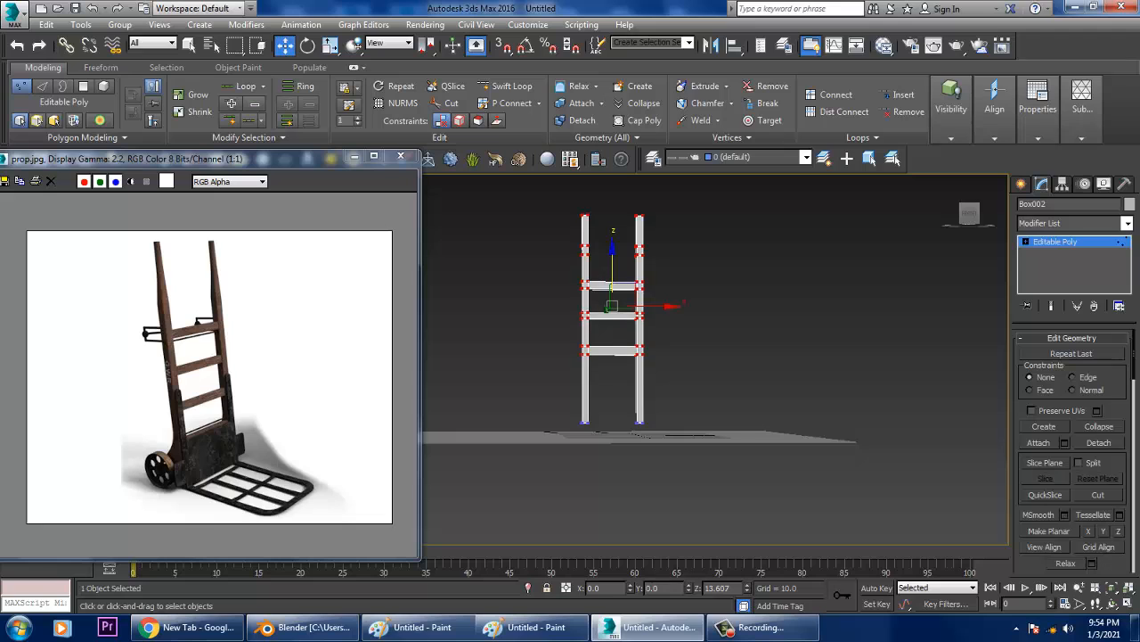
{"action": "middle_click_drag", "start_coordinate": [612, 259], "coordinate": [689, 358], "text": "alt"}
{"action": "scroll", "coordinate": [663, 312], "scroll_direction": "up", "scroll_amount": 3}
{"action": "left_click_drag", "start_coordinate": [601, 269], "coordinate": [601, 282]}
Add an edge loop below the bottom rung on each post with Swift Loop, and raise one post's loop to about Z 39.9 to level them
{"action": "middle_click_drag", "start_coordinate": [602, 283], "coordinate": [584, 228], "text": "alt"}
{"action": "scroll", "coordinate": [578, 269], "scroll_direction": "up", "scroll_amount": 3}
{"action": "left_click", "coordinate": [506, 85]}
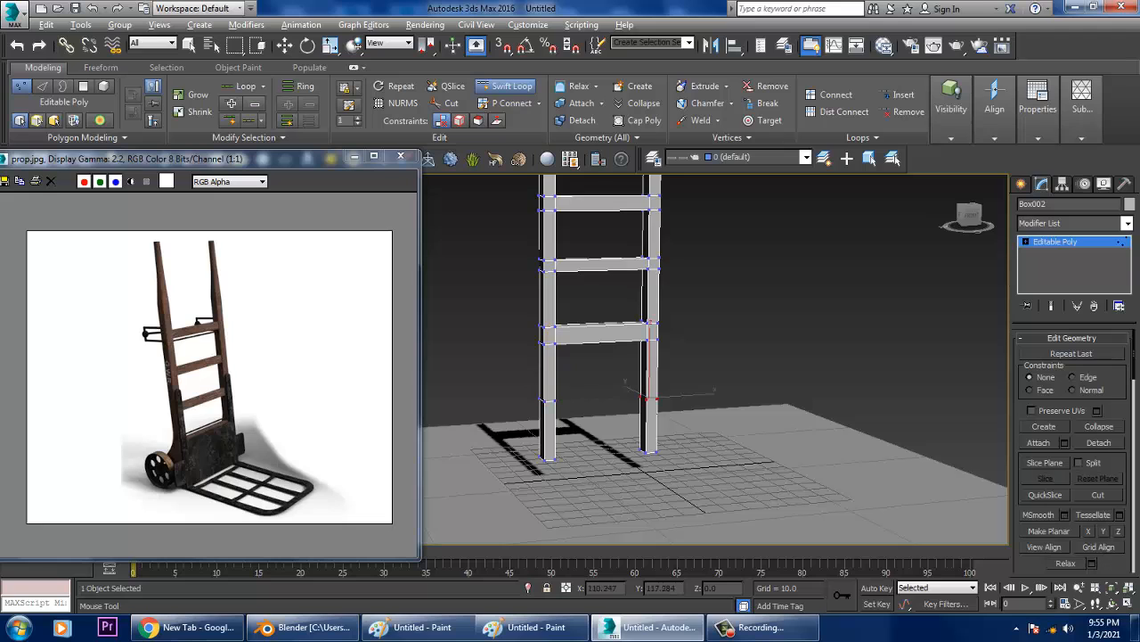
{"action": "key", "text": "w"}
{"action": "left_click_drag", "start_coordinate": [730, 425], "coordinate": [708, 417]}
{"action": "scroll", "coordinate": [691, 412], "scroll_direction": "up", "scroll_amount": 2}
{"action": "middle_click_drag", "start_coordinate": [708, 417], "coordinate": [672, 397], "text": "alt"}
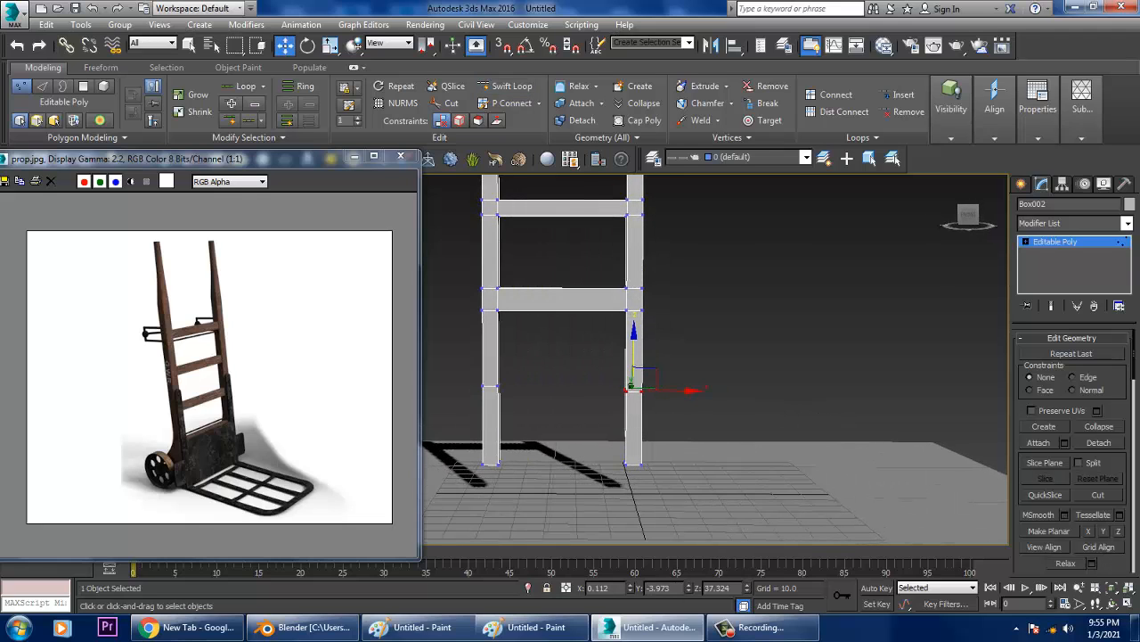
{"action": "left_click_drag", "start_coordinate": [634, 354], "coordinate": [634, 347]}
Bridge the facing inner polygons at the foot of both posts to form a solid base panel
{"action": "key", "text": "4"}
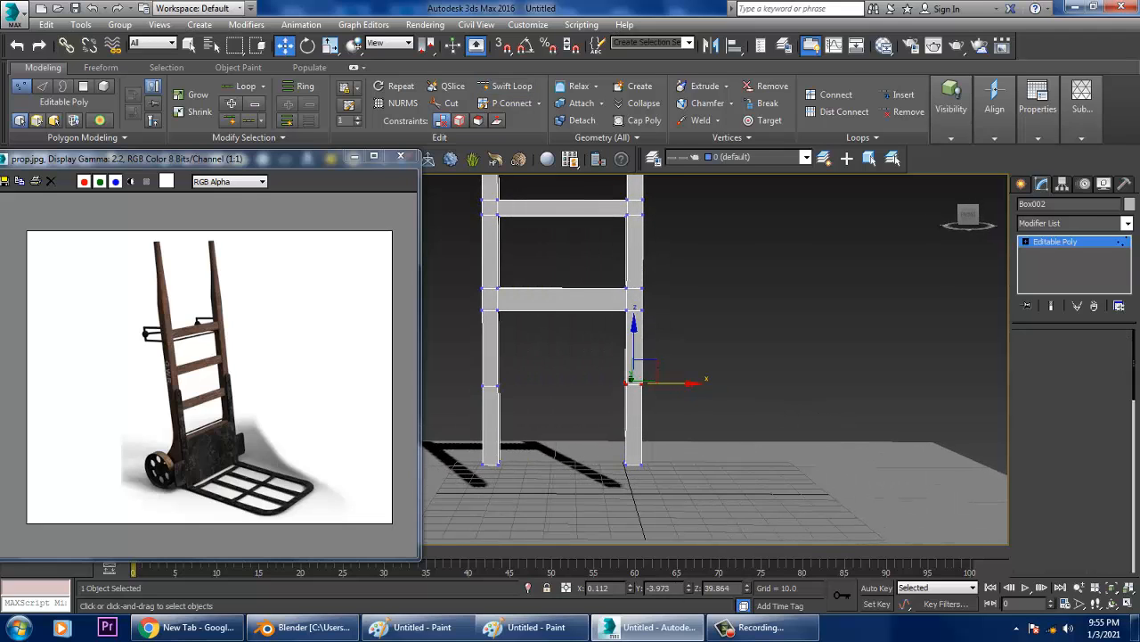
{"action": "middle_click_drag", "start_coordinate": [614, 383], "coordinate": [579, 413], "text": "alt"}
{"action": "left_click", "coordinate": [503, 421]}
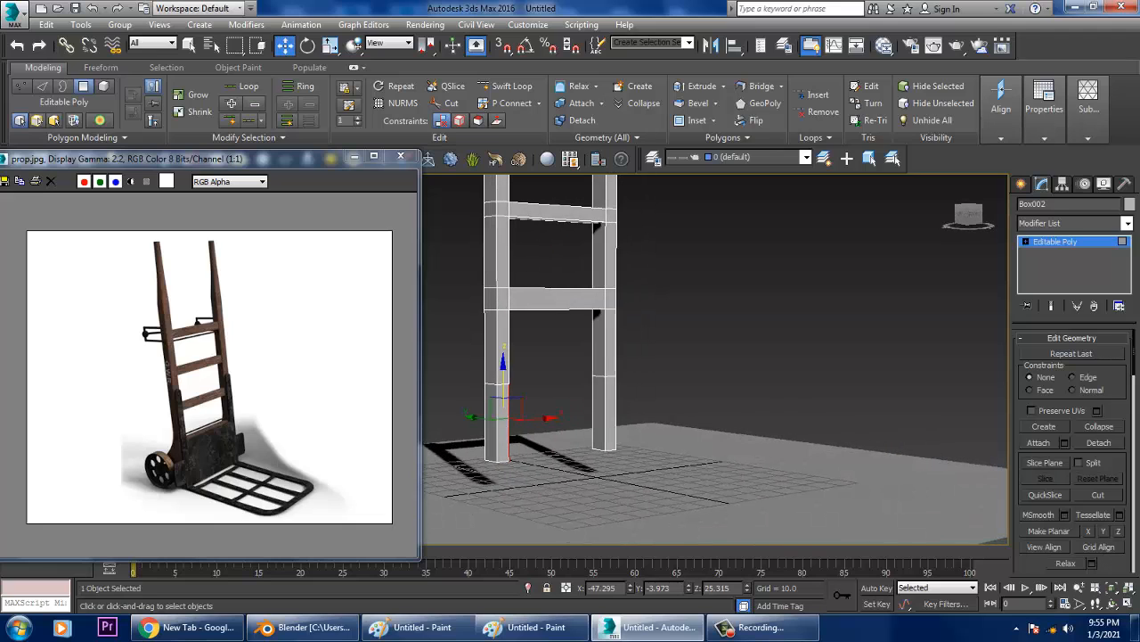
{"action": "left_click", "coordinate": [599, 413], "text": "ctrl"}
{"action": "scroll", "coordinate": [1073, 445], "scroll_direction": "down", "scroll_amount": 5}
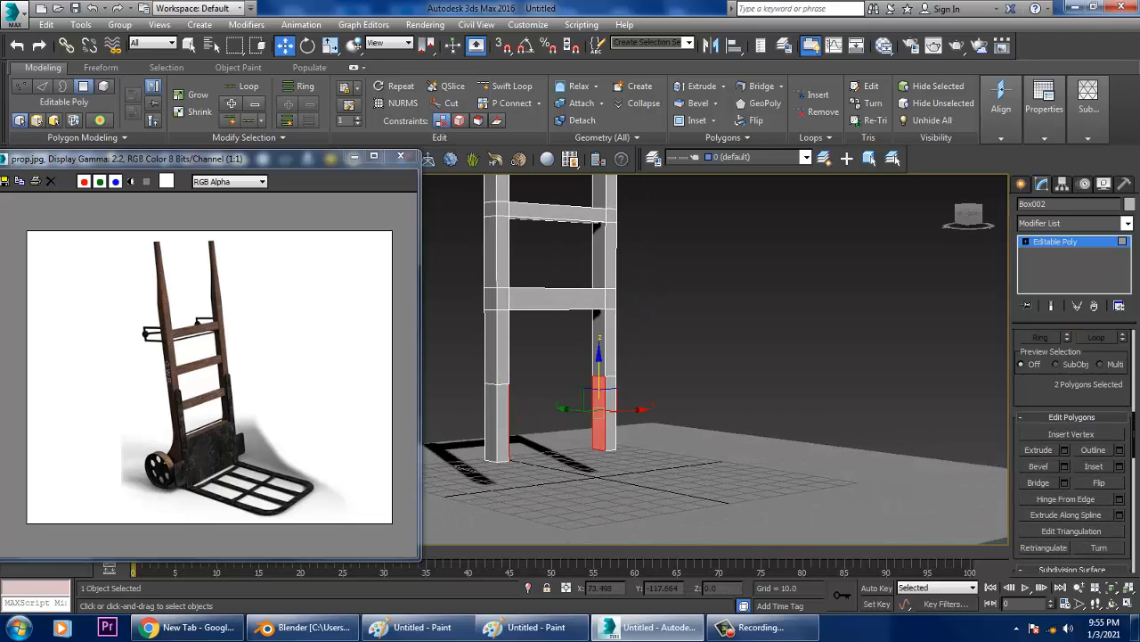
{"action": "left_click", "coordinate": [1039, 471]}
Bevel the rear faces of both post bases outward with a height of 16.99 and an outline of -3.459
{"action": "middle_click_drag", "start_coordinate": [659, 383], "coordinate": [838, 395], "text": "alt"}
{"action": "middle_click_drag", "start_coordinate": [614, 401], "coordinate": [643, 403], "text": "alt"}
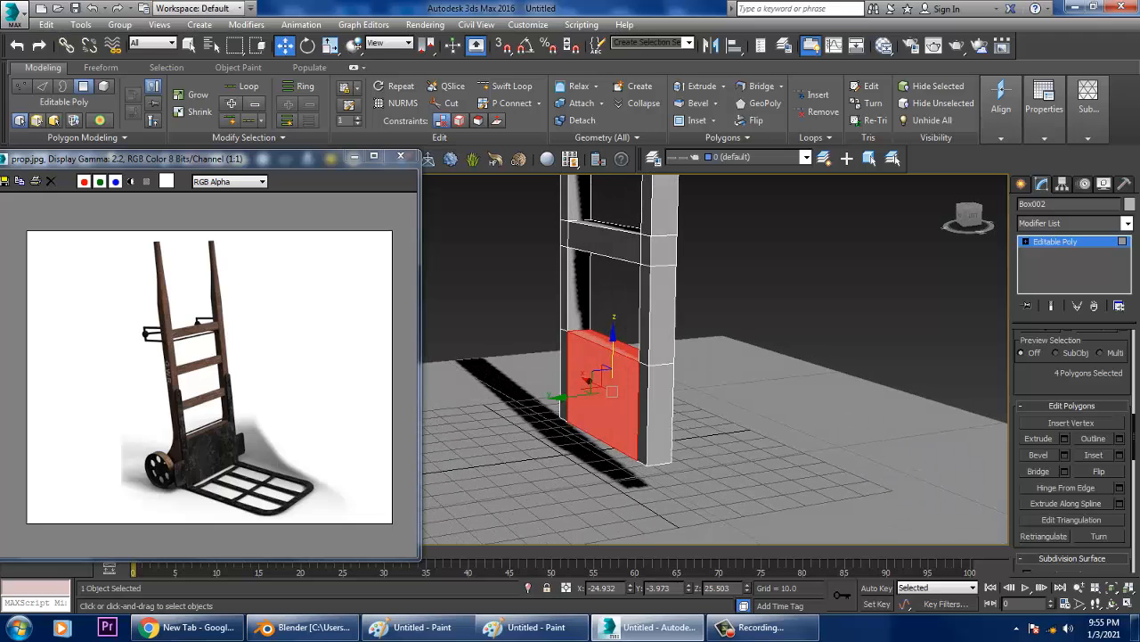
{"action": "left_click", "coordinate": [644, 414]}
{"action": "left_click", "coordinate": [565, 376], "text": "ctrl"}
{"action": "middle_click_drag", "start_coordinate": [565, 376], "coordinate": [540, 371], "text": "alt"}
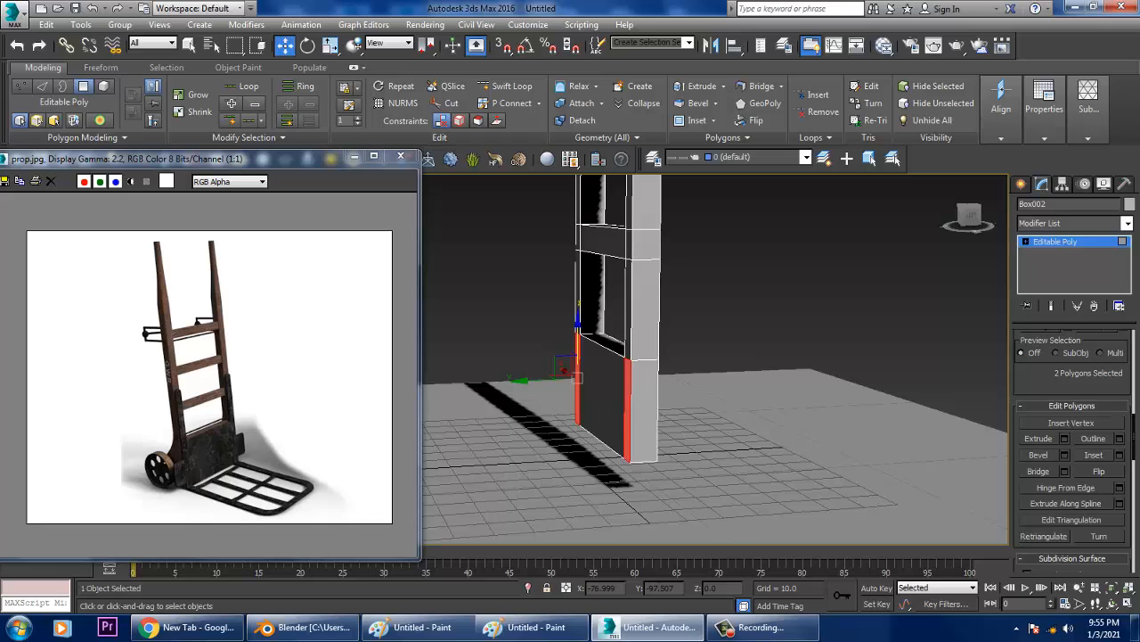
{"action": "left_click", "coordinate": [1065, 455]}
{"action": "middle_click_drag", "start_coordinate": [766, 401], "coordinate": [719, 390], "text": "alt"}
{"action": "left_click_drag", "start_coordinate": [561, 388], "coordinate": [562, 366]}
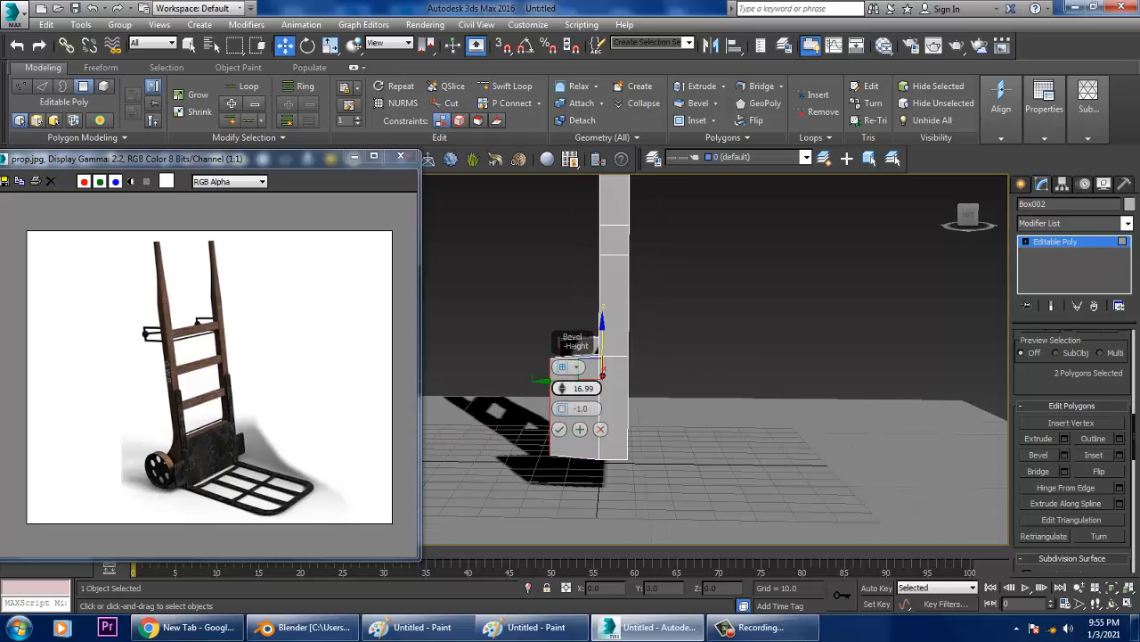
{"action": "left_click_drag", "start_coordinate": [561, 408], "coordinate": [561, 423]}
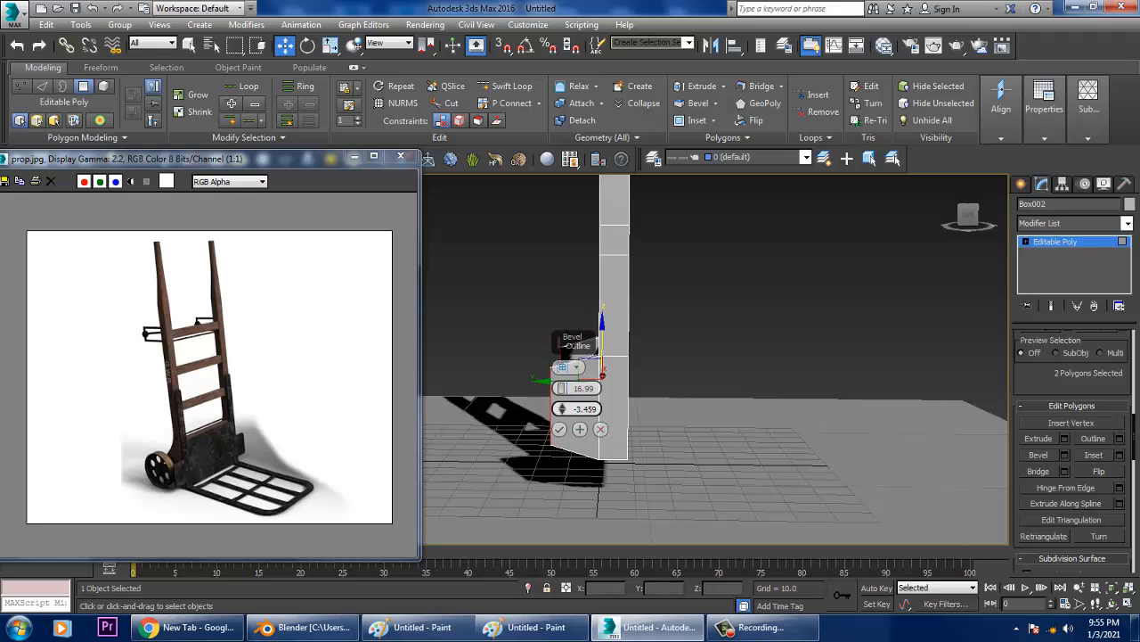
{"action": "left_click", "coordinate": [560, 429]}
Lower the beveled rear end faces along Z so the brackets' bottoms are level with the post bases
{"action": "middle_click_drag", "start_coordinate": [583, 427], "coordinate": [557, 417], "text": "alt"}
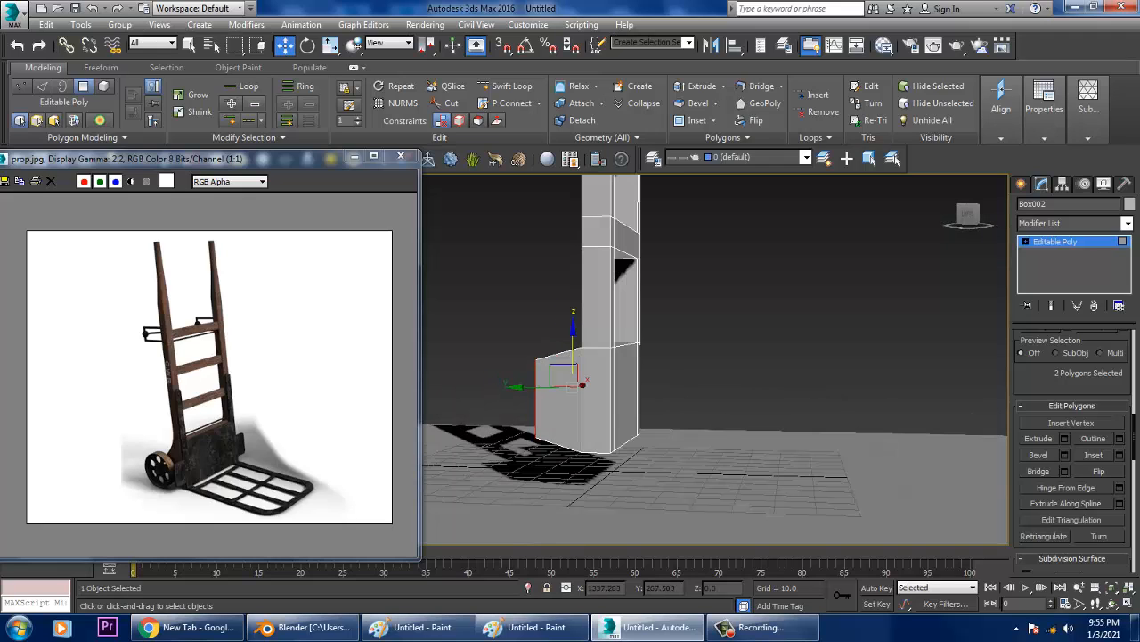
{"action": "left_click_drag", "start_coordinate": [573, 346], "coordinate": [572, 365]}
{"action": "mouse_move", "coordinate": [512, 379]}
{"action": "middle_mouse_down", "text": "alt"}
{"action": "mouse_move", "coordinate": [526, 399]}
{"action": "mouse_move", "coordinate": [498, 386]}
{"action": "middle_mouse_up", "text": "alt"}
Move the outer end vertices of both rear brackets further out along Y to about 16.9
{"action": "key", "text": "1"}
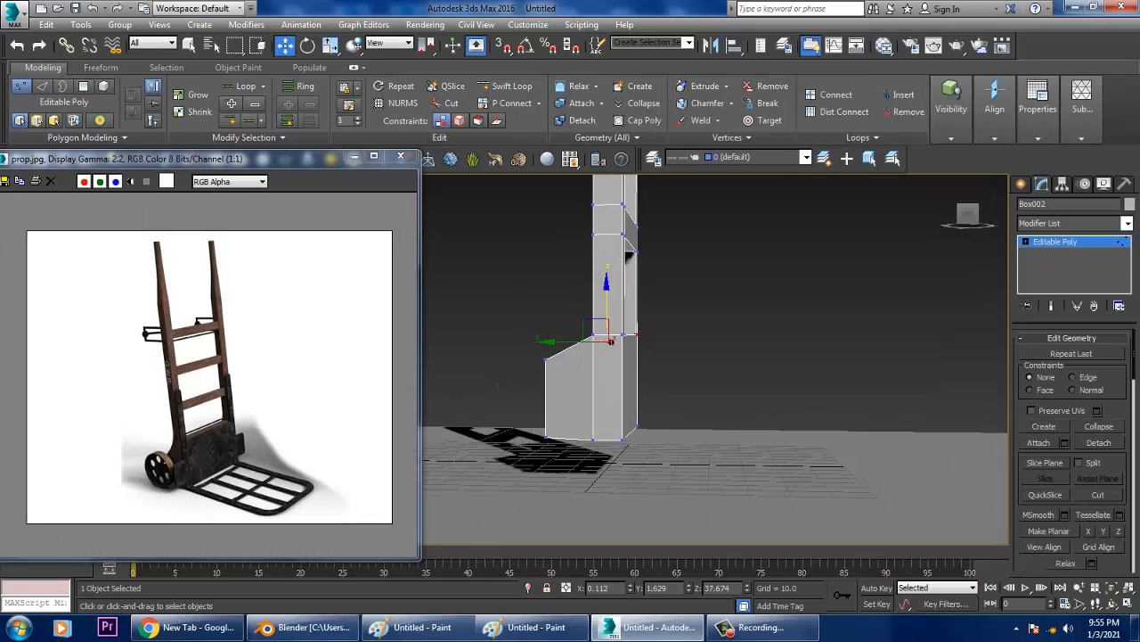
{"action": "middle_click_drag", "start_coordinate": [626, 257], "coordinate": [606, 258], "text": "alt"}
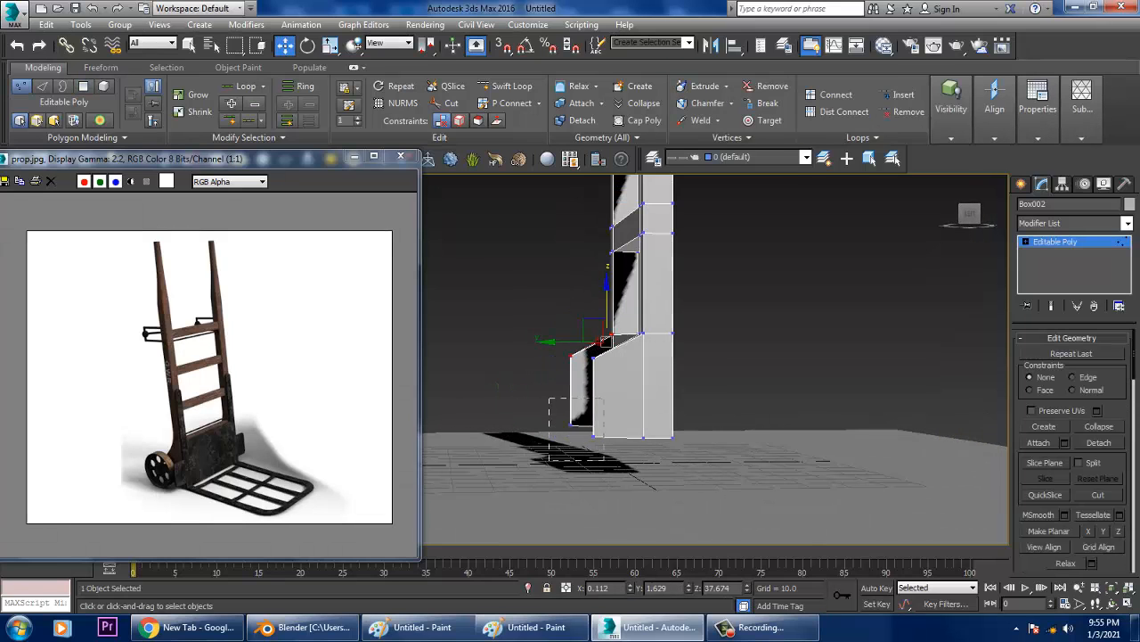
{"action": "left_click_drag", "start_coordinate": [604, 460], "coordinate": [606, 461]}
{"action": "middle_click_drag", "start_coordinate": [606, 461], "coordinate": [584, 459], "text": "alt"}
{"action": "left_click_drag", "start_coordinate": [598, 474], "coordinate": [598, 474]}
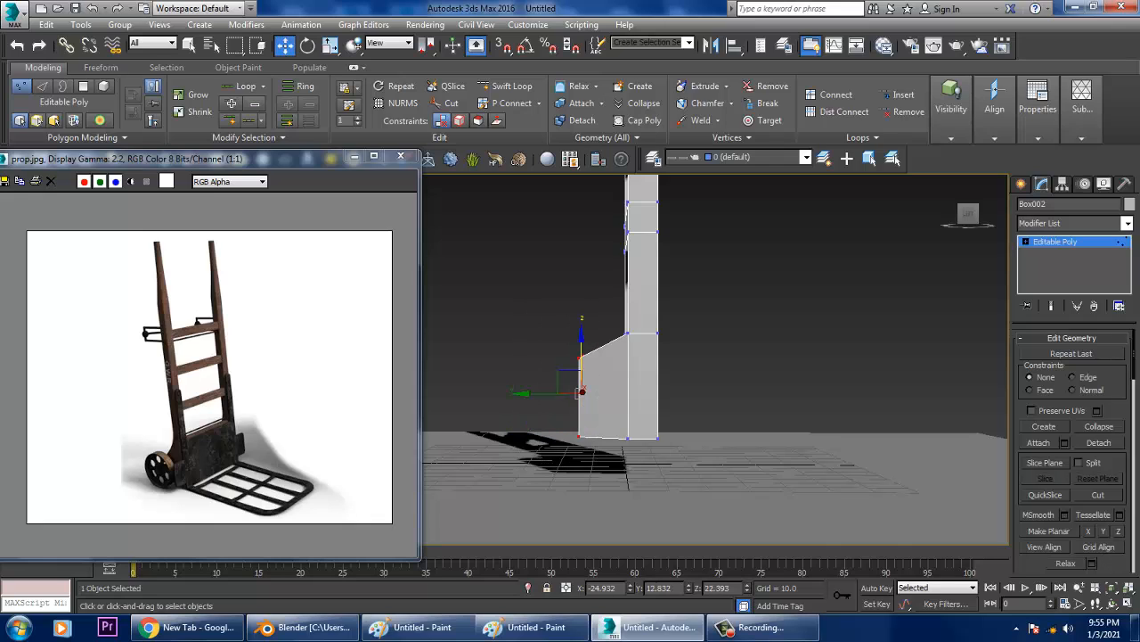
{"action": "left_click_drag", "start_coordinate": [546, 393], "coordinate": [530, 393]}
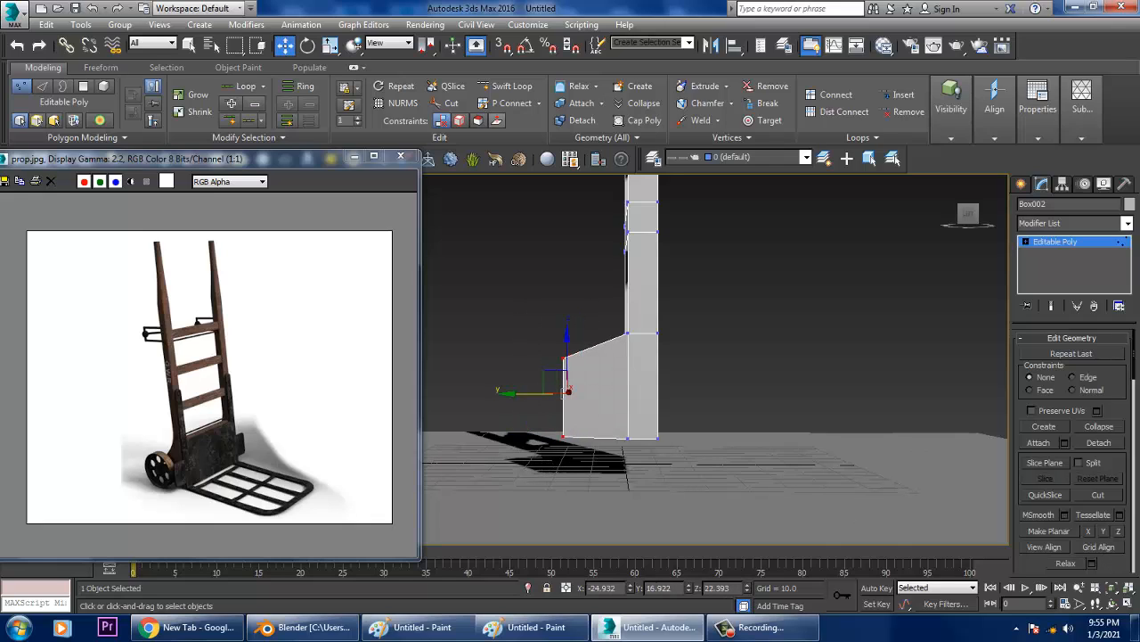
Add a vertical edge loop through the rear brackets with Swift Loop and lower its upper vertices to about Z 33.8
{"action": "left_click", "coordinate": [510, 88]}
{"action": "middle_click_drag", "start_coordinate": [625, 342], "coordinate": [570, 379], "text": "alt"}
{"action": "left_click", "coordinate": [604, 374]}
{"action": "key", "text": "w"}
{"action": "key", "text": "1"}
{"action": "key", "text": "1"}
{"action": "left_click_drag", "start_coordinate": [572, 296], "coordinate": [597, 352]}
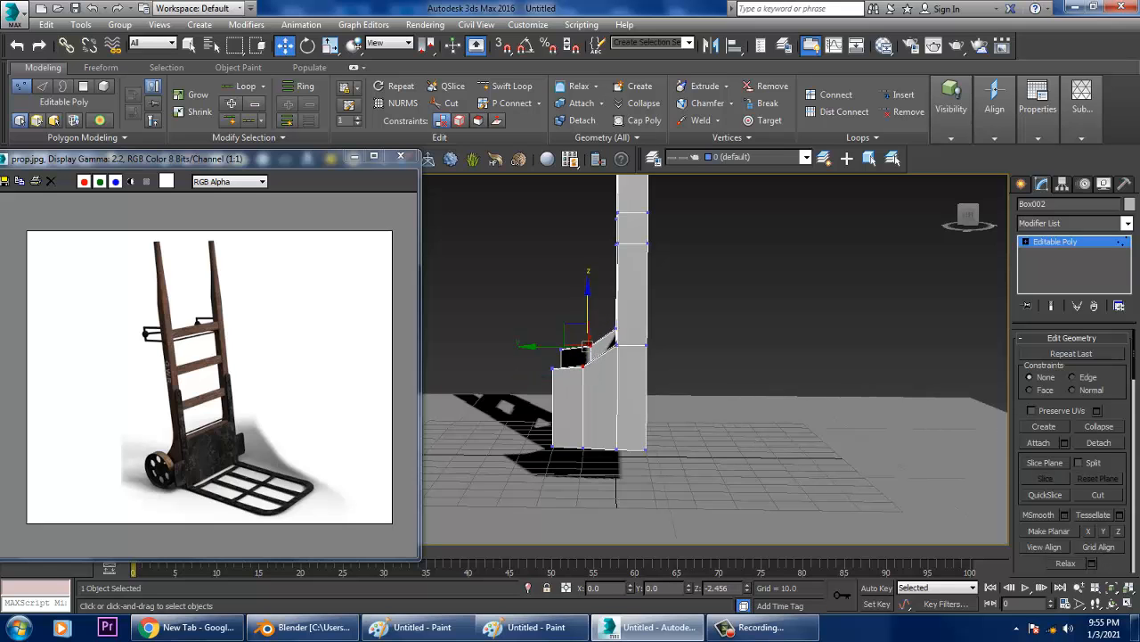
{"action": "middle_click_drag", "start_coordinate": [588, 349], "coordinate": [661, 446], "text": "alt"}
Examine the whole frame and its base in the Perspective and Top views
{"action": "scroll", "coordinate": [659, 374], "scroll_direction": "down", "scroll_amount": 4}
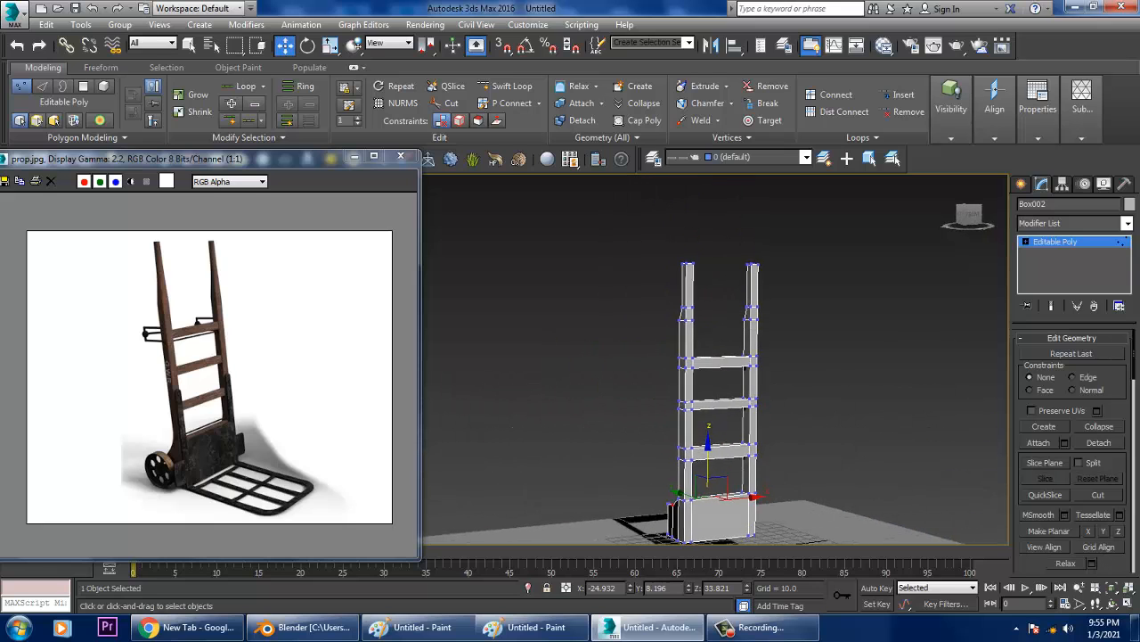
{"action": "middle_click_drag", "start_coordinate": [661, 392], "coordinate": [693, 360], "text": "alt"}
{"action": "key", "text": "alt+w"}
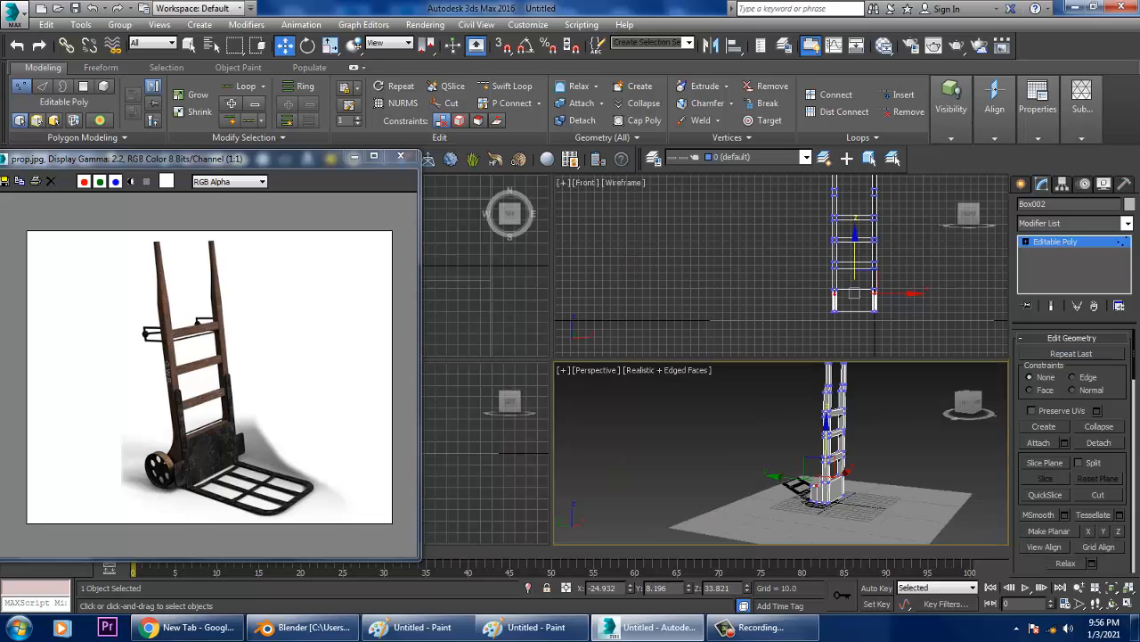
{"action": "left_click", "coordinate": [500, 307]}
{"action": "key", "text": "alt+w"}
{"action": "scroll", "coordinate": [699, 357], "scroll_direction": "down", "scroll_amount": 6}
{"action": "scroll", "coordinate": [698, 357], "scroll_direction": "down", "scroll_amount": 2}
{"action": "middle_click_drag", "start_coordinate": [697, 358], "coordinate": [697, 293]}
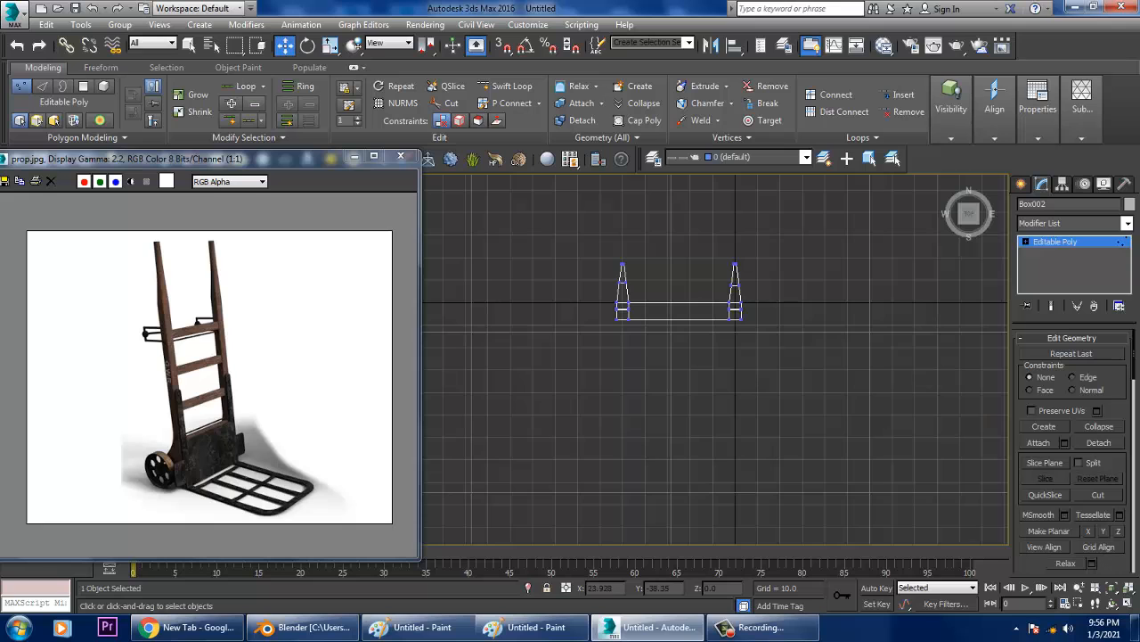
{"action": "key", "text": "alt+w"}
{"action": "middle_click_drag", "start_coordinate": [784, 445], "coordinate": [833, 441], "text": "alt"}
{"action": "key", "text": "alt+w"}
{"action": "scroll", "coordinate": [766, 428], "scroll_direction": "up", "scroll_amount": 4}
{"action": "middle_click_drag", "start_coordinate": [766, 428], "coordinate": [676, 399]}
{"action": "middle_click_drag", "start_coordinate": [675, 399], "coordinate": [700, 369]}
Bevel the front faces of the base panel and of both posts below the bottom rung slightly outward
{"action": "key", "text": "1"}
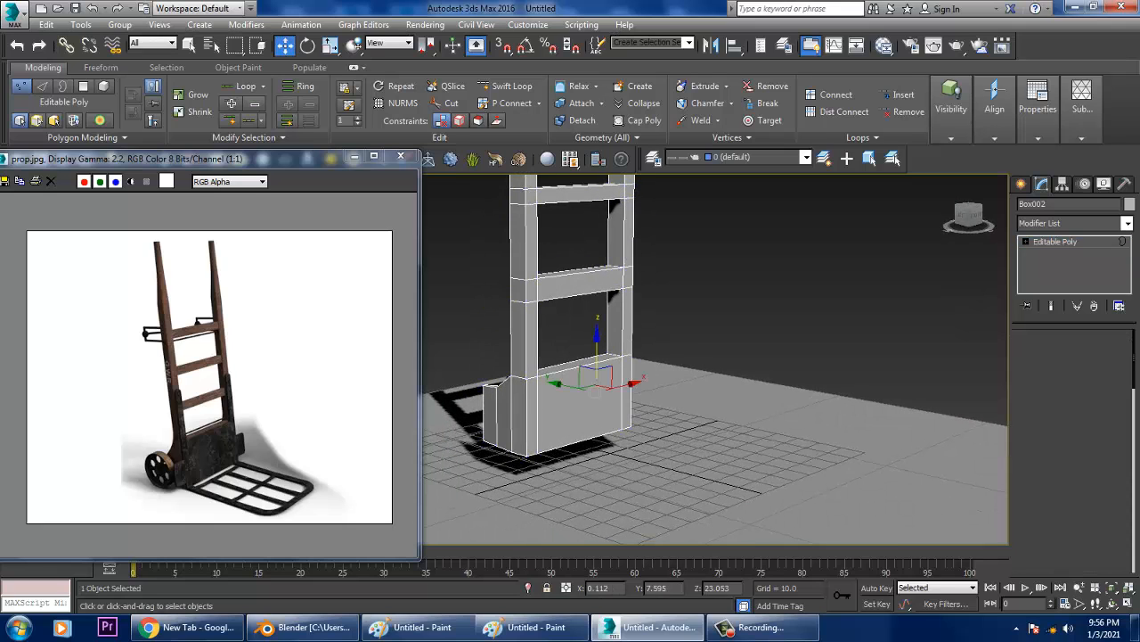
{"action": "key", "text": "4"}
{"action": "left_click", "coordinate": [532, 341]}
{"action": "left_click", "coordinate": [532, 411], "text": "ctrl"}
{"action": "left_click", "coordinate": [575, 403], "text": "ctrl"}
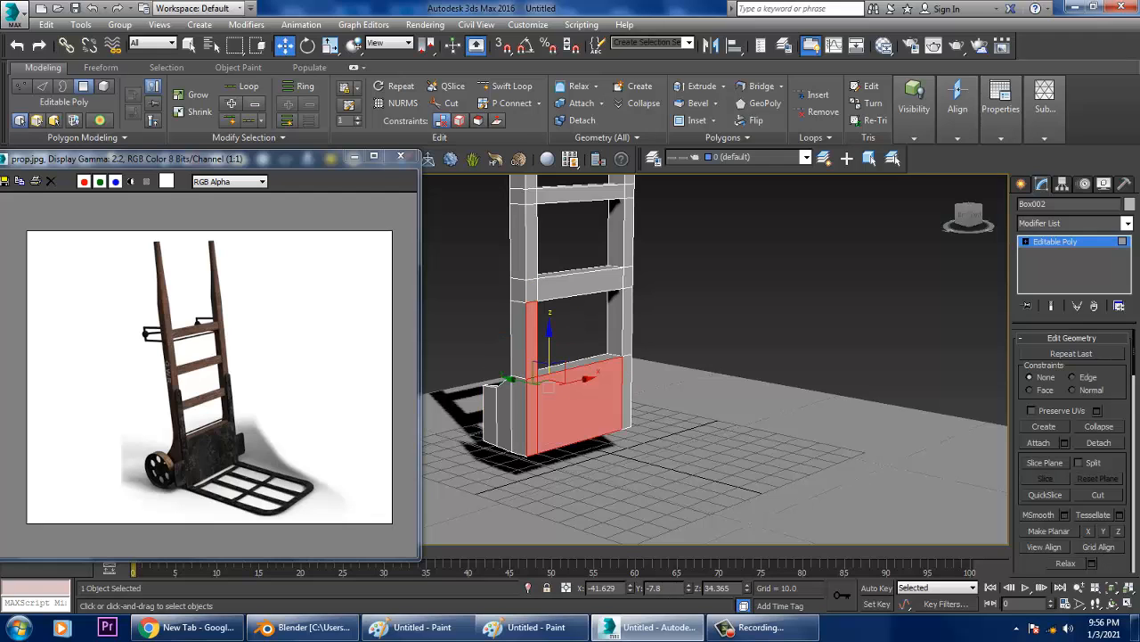
{"action": "left_click", "coordinate": [629, 330], "text": "ctrl"}
{"action": "left_click", "coordinate": [627, 388], "text": "ctrl"}
{"action": "left_click_drag", "start_coordinate": [1056, 570], "coordinate": [1055, 283]}
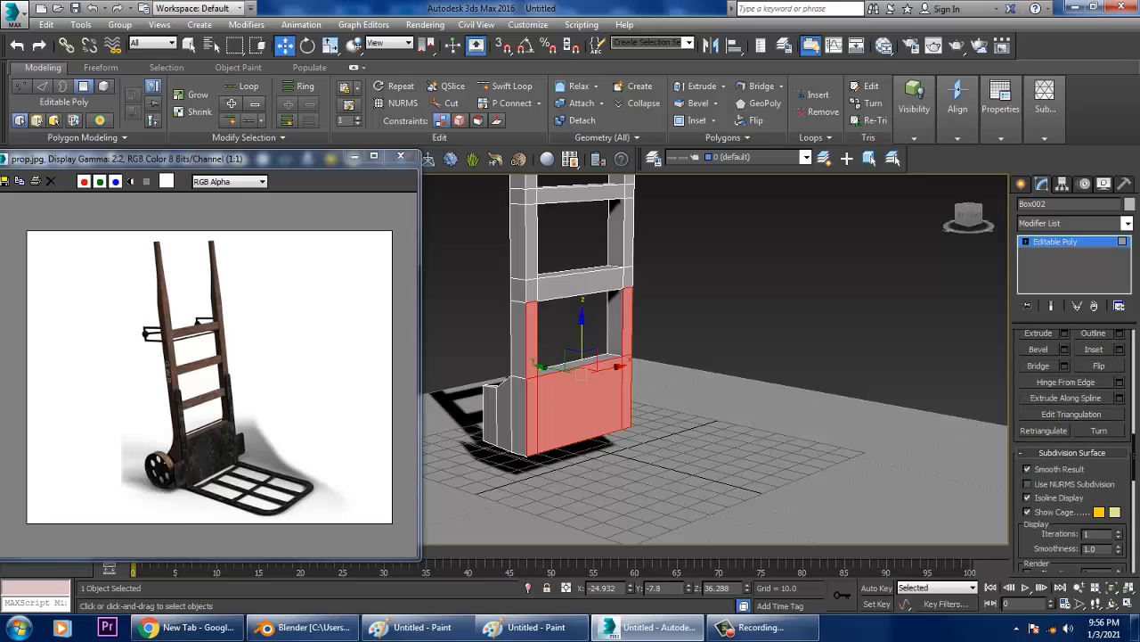
{"action": "left_click", "coordinate": [1064, 349]}
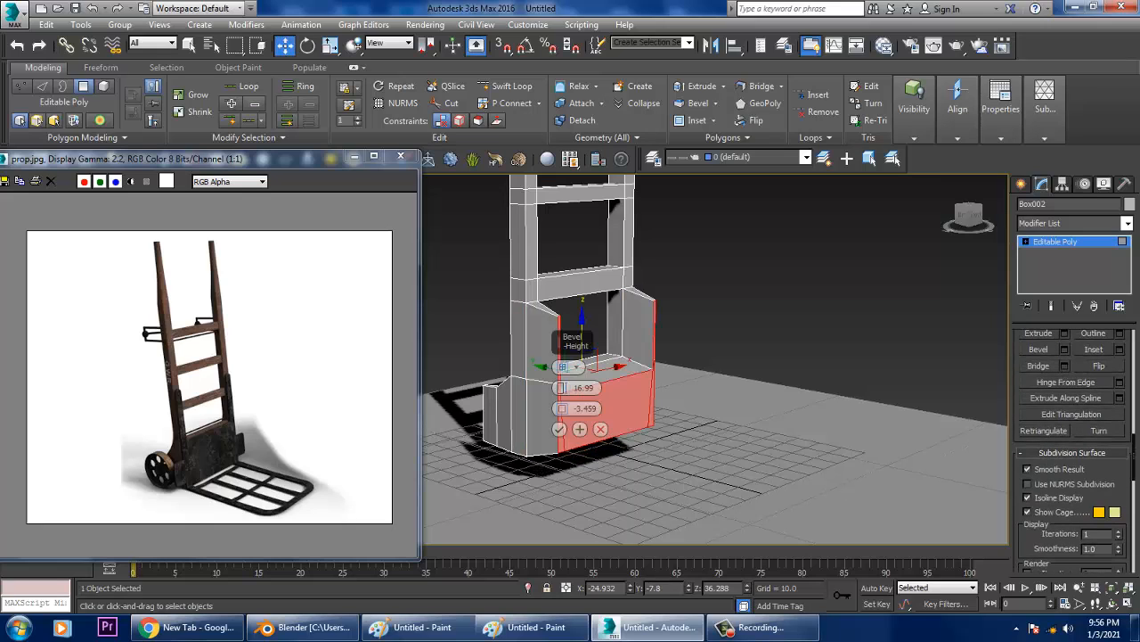
{"action": "mouse_move", "coordinate": [562, 389]}
{"action": "left_mouse_down"}
{"action": "mouse_move", "coordinate": [562, 413]}
{"action": "mouse_move", "coordinate": [562, 386]}
{"action": "left_mouse_up"}
{"action": "left_click", "coordinate": [559, 428]}
{"action": "left_click", "coordinate": [760, 389]}
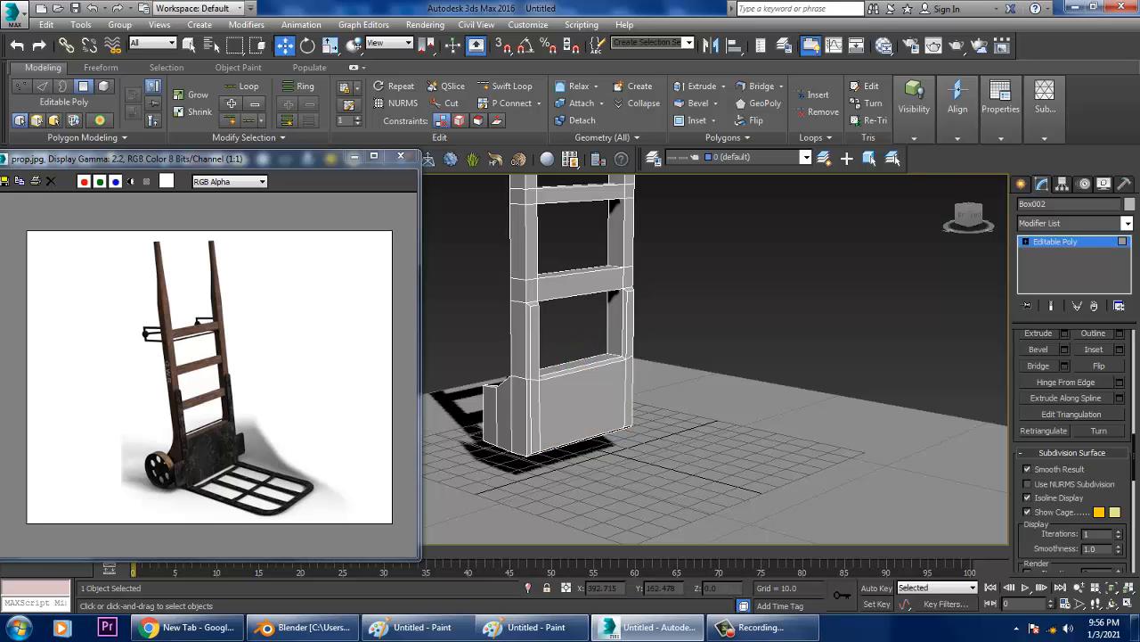
In the Top view, draw an open three-sided line in front of the frame, about 52 wide and 49 deep
{"action": "middle_click_drag", "start_coordinate": [760, 389], "coordinate": [827, 400], "text": "alt"}
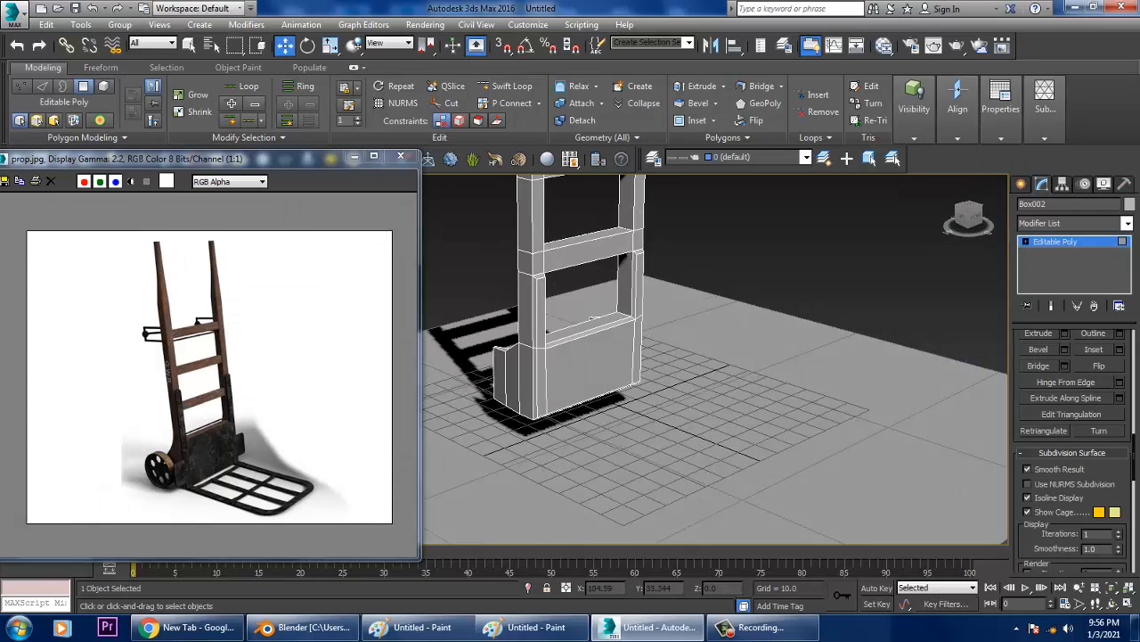
{"action": "key", "text": "alt+w"}
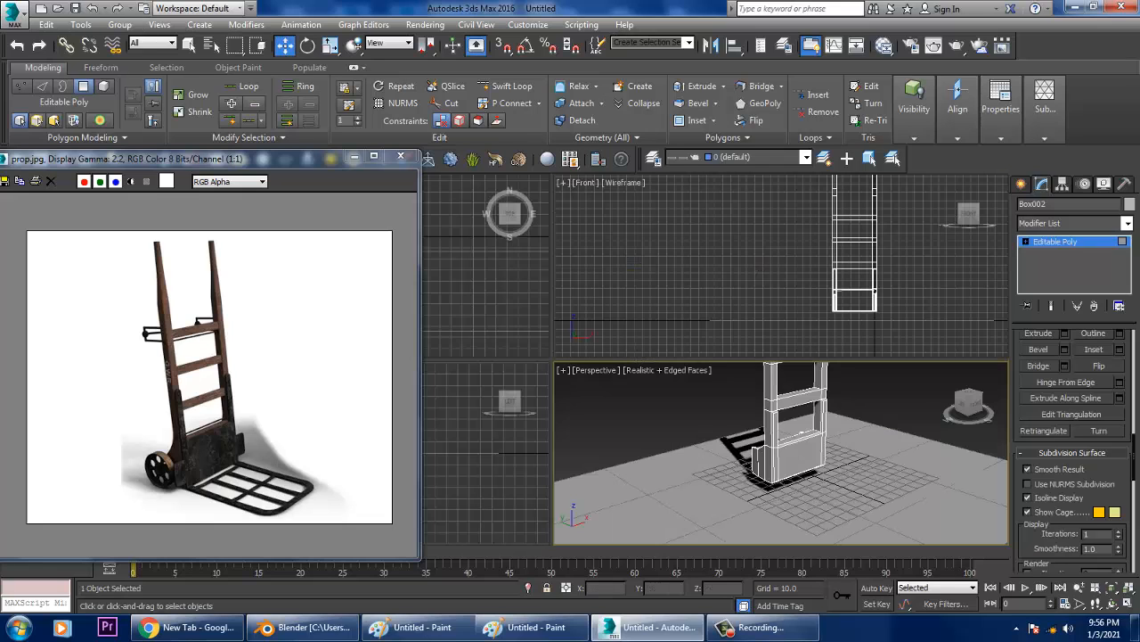
{"action": "left_click", "coordinate": [495, 287]}
{"action": "key", "text": "alt+w"}
{"action": "scroll", "coordinate": [651, 276], "scroll_direction": "up", "scroll_amount": 7}
{"action": "scroll", "coordinate": [649, 287], "scroll_direction": "down", "scroll_amount": 7}
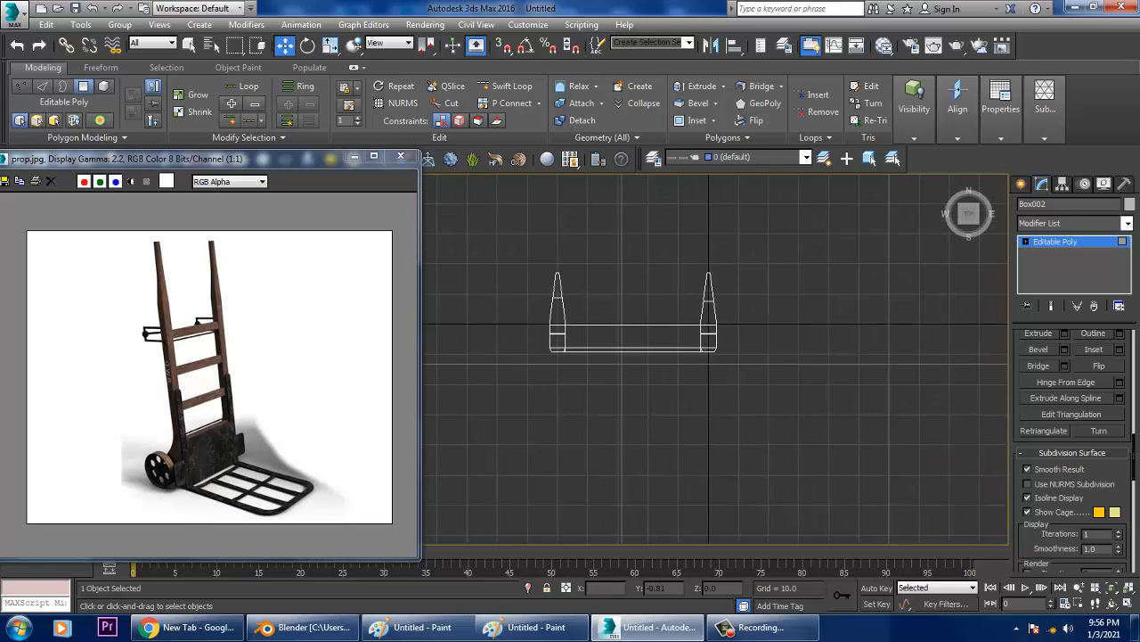
{"action": "left_click", "coordinate": [1021, 184]}
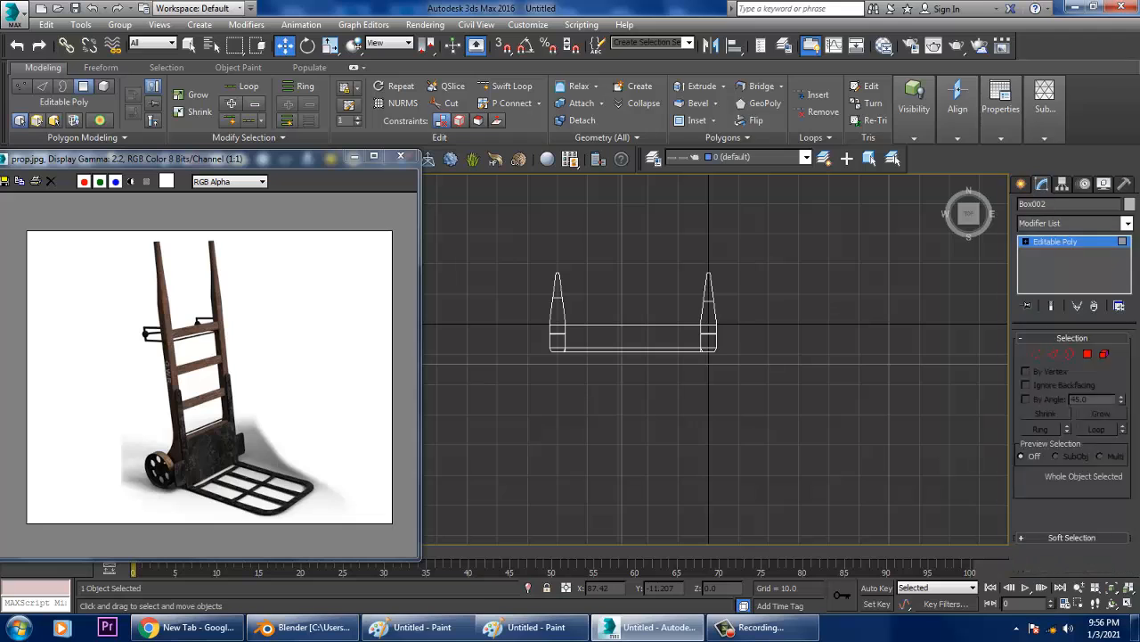
{"action": "left_click", "coordinate": [1043, 207]}
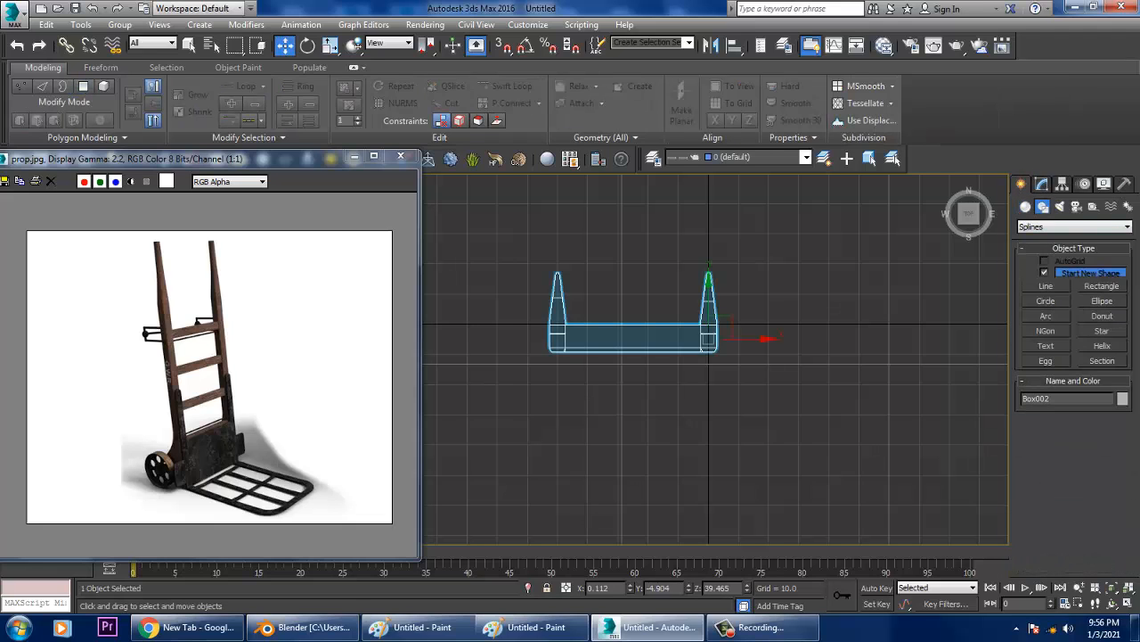
{"action": "left_click", "coordinate": [1046, 286]}
{"action": "middle_click_drag", "start_coordinate": [781, 336], "coordinate": [811, 248]}
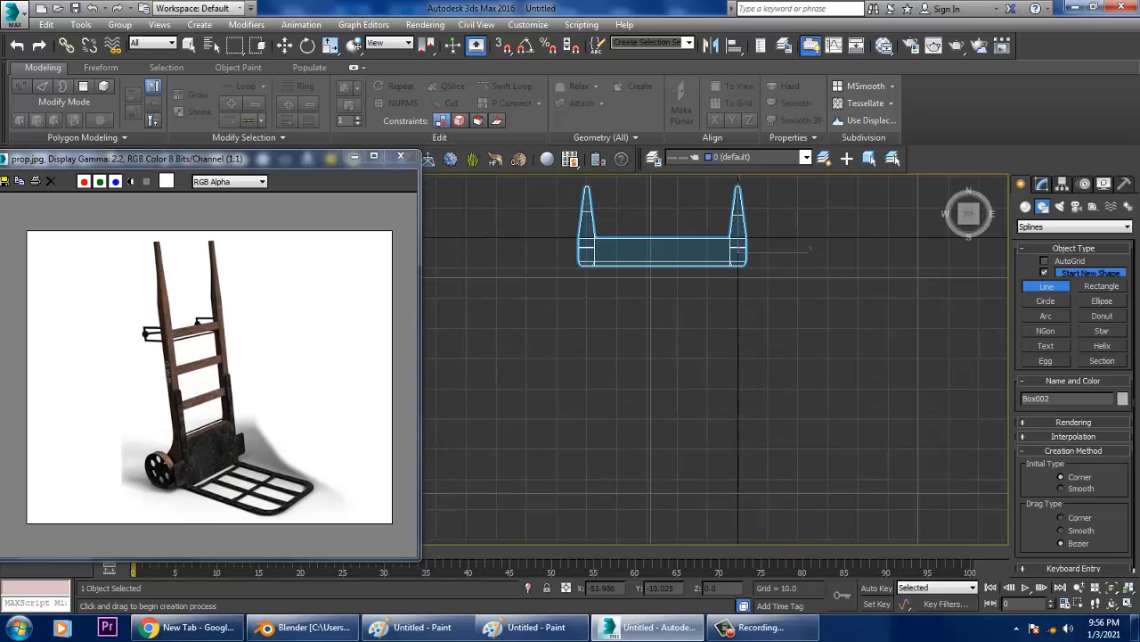
{"action": "left_click", "coordinate": [580, 268]}
{"action": "left_click", "coordinate": [581, 421]}
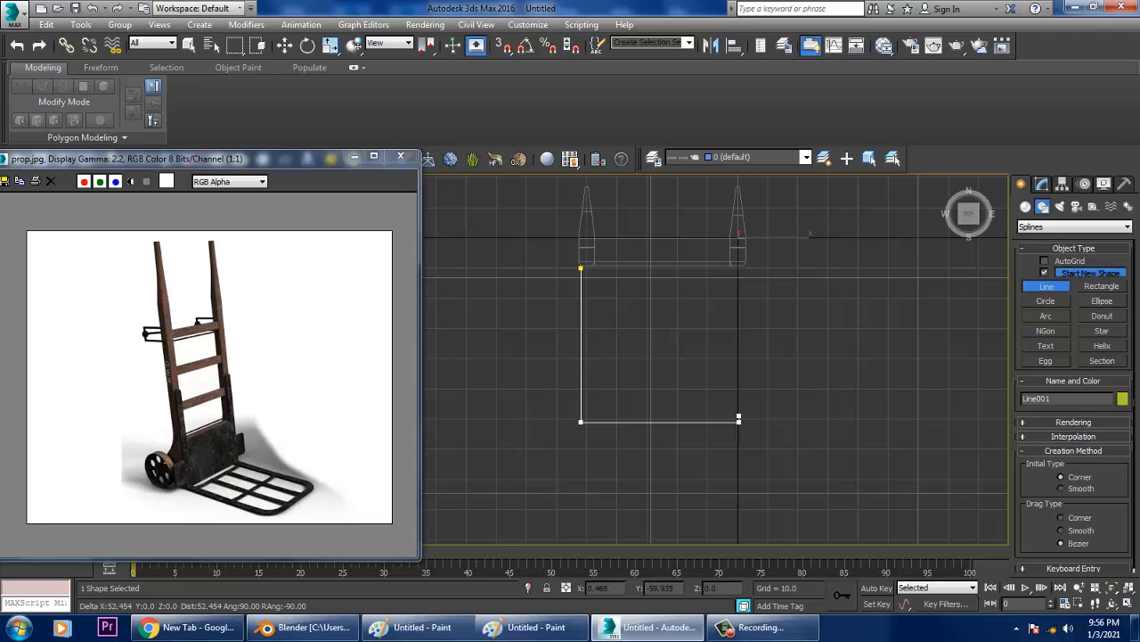
{"action": "left_click", "coordinate": [739, 420]}
{"action": "left_click", "coordinate": [748, 268], "text": "shift"}
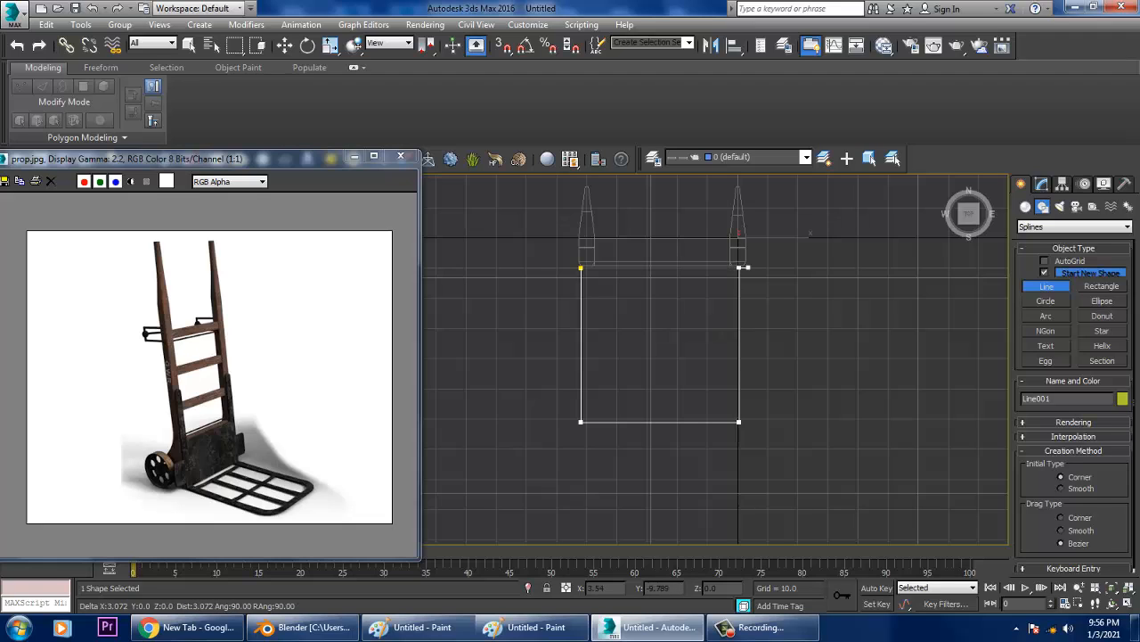
{"action": "right_click", "coordinate": [749, 267]}
Widen the line slightly by moving one side's vertices along X, and shift its open-end vertices along Y to meet the frame
{"action": "key", "text": "1"}
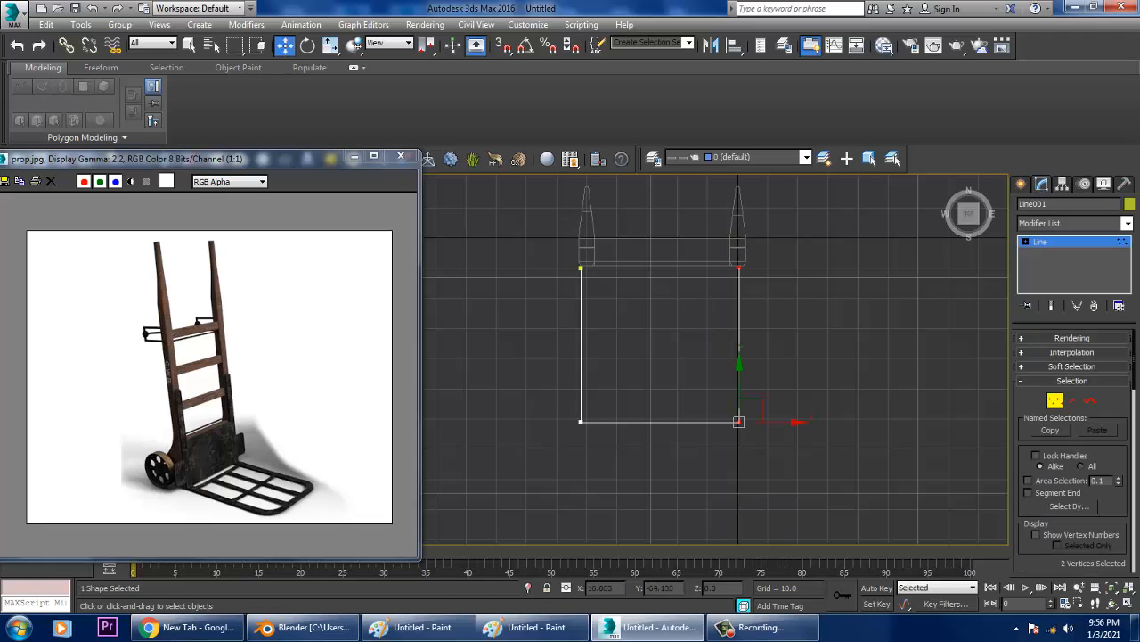
{"action": "left_click", "coordinate": [739, 422]}
{"action": "left_click_drag", "start_coordinate": [775, 423], "coordinate": [779, 423]}
{"action": "left_click", "coordinate": [581, 268]}
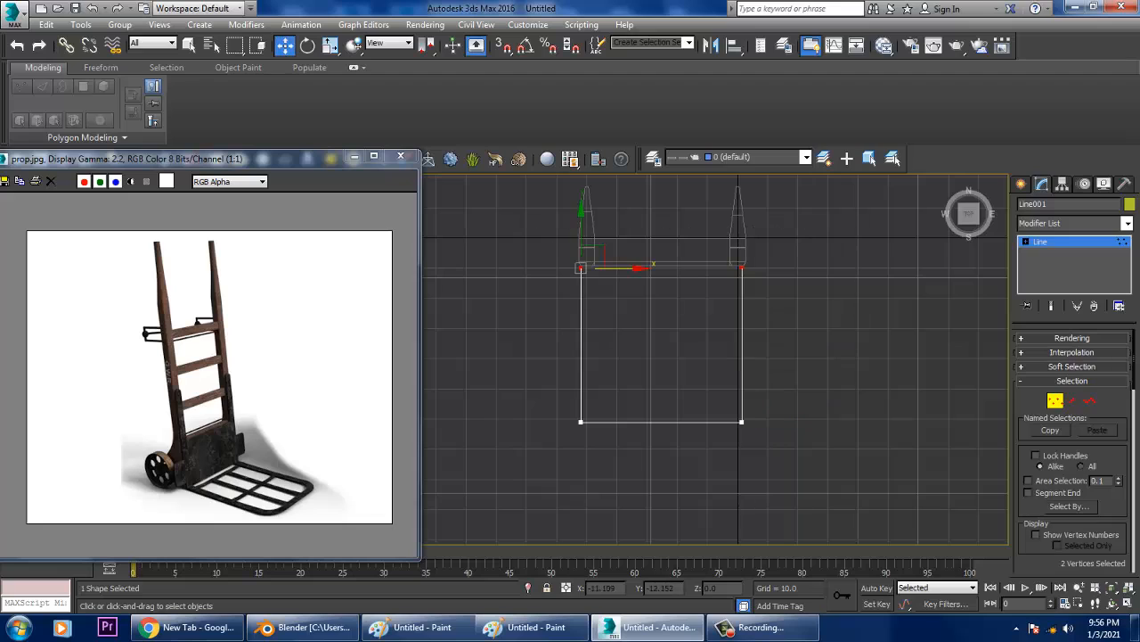
{"action": "left_click_drag", "start_coordinate": [583, 244], "coordinate": [583, 241]}
Try to fillet the line's two outer corners, undo the fillet, and delete the line
{"action": "left_click_drag", "start_coordinate": [507, 401], "coordinate": [784, 448]}
{"action": "scroll", "coordinate": [1073, 445], "scroll_direction": "down", "scroll_amount": 5}
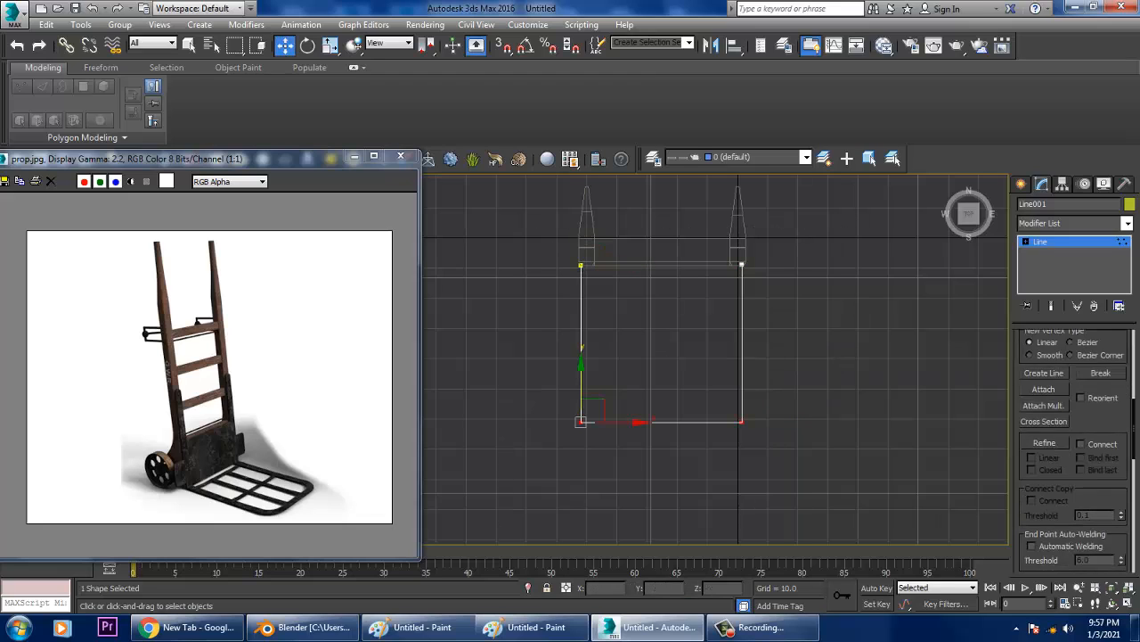
{"action": "left_click", "coordinate": [1044, 381]}
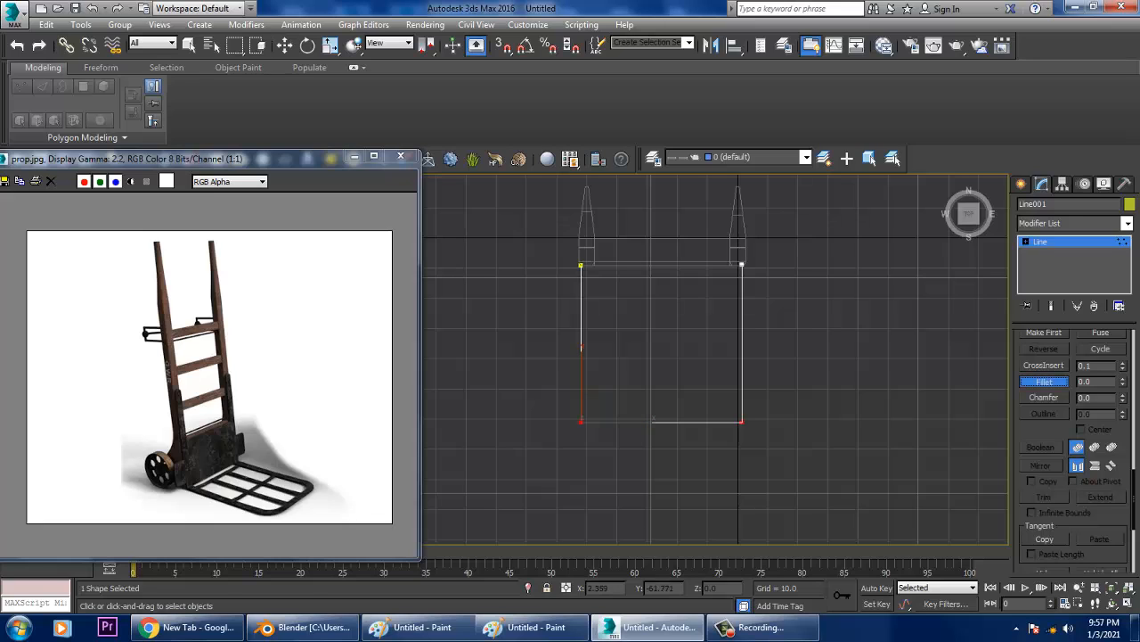
{"action": "left_click_drag", "start_coordinate": [742, 421], "coordinate": [745, 337]}
{"action": "key", "text": "ctrl+z"}
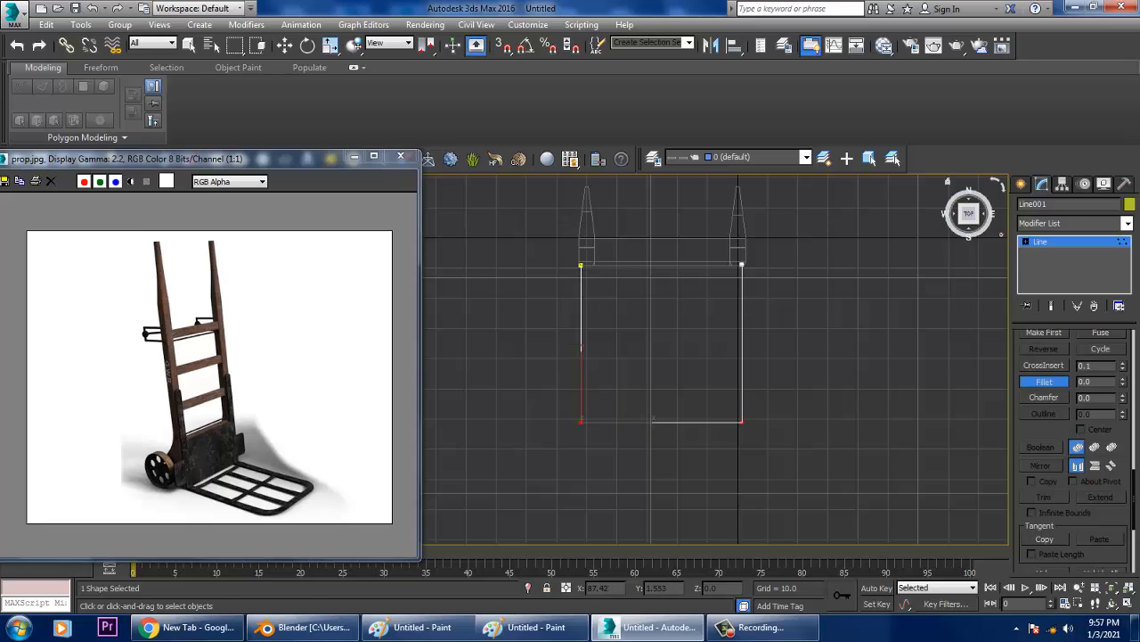
{"action": "left_click", "coordinate": [1041, 241]}
{"action": "key", "text": "Delete"}
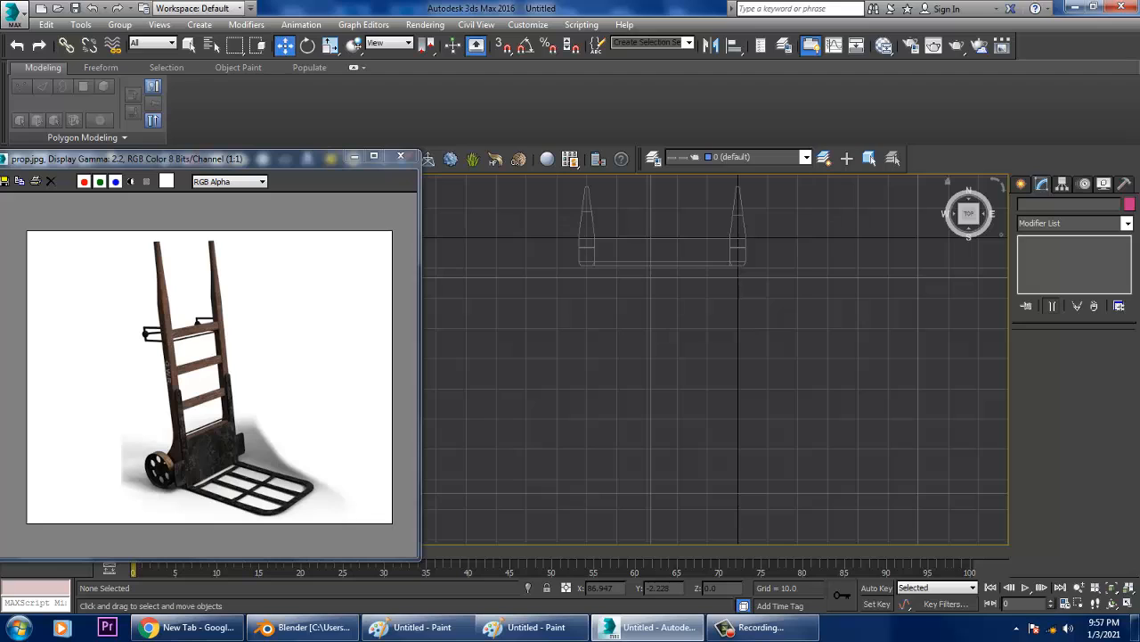
In the Top view, draw a rectangle in front of the frame, about 64 long and 54 wide
{"action": "left_click", "coordinate": [1021, 183]}
{"action": "left_click", "coordinate": [1102, 286]}
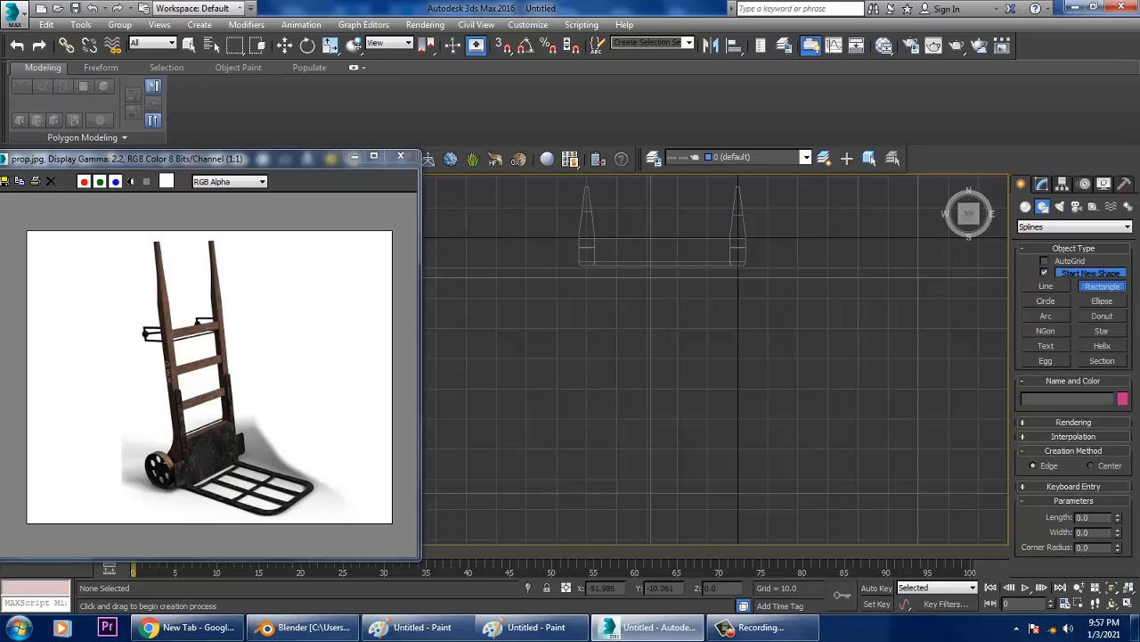
{"action": "left_click_drag", "start_coordinate": [579, 265], "coordinate": [743, 458]}
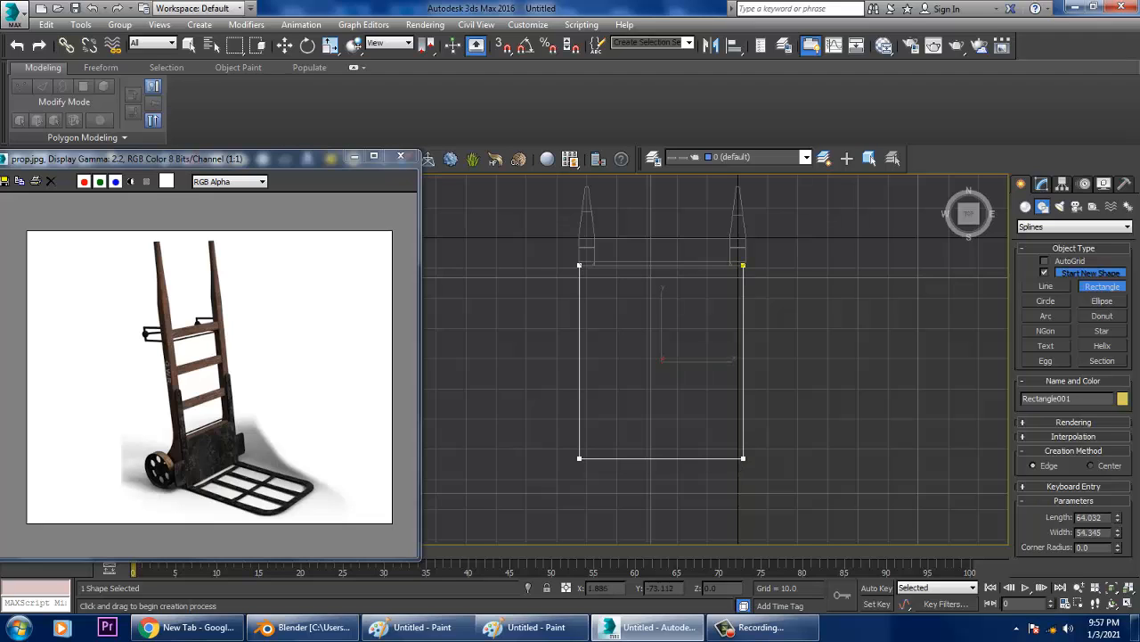
{"action": "key", "text": "w"}
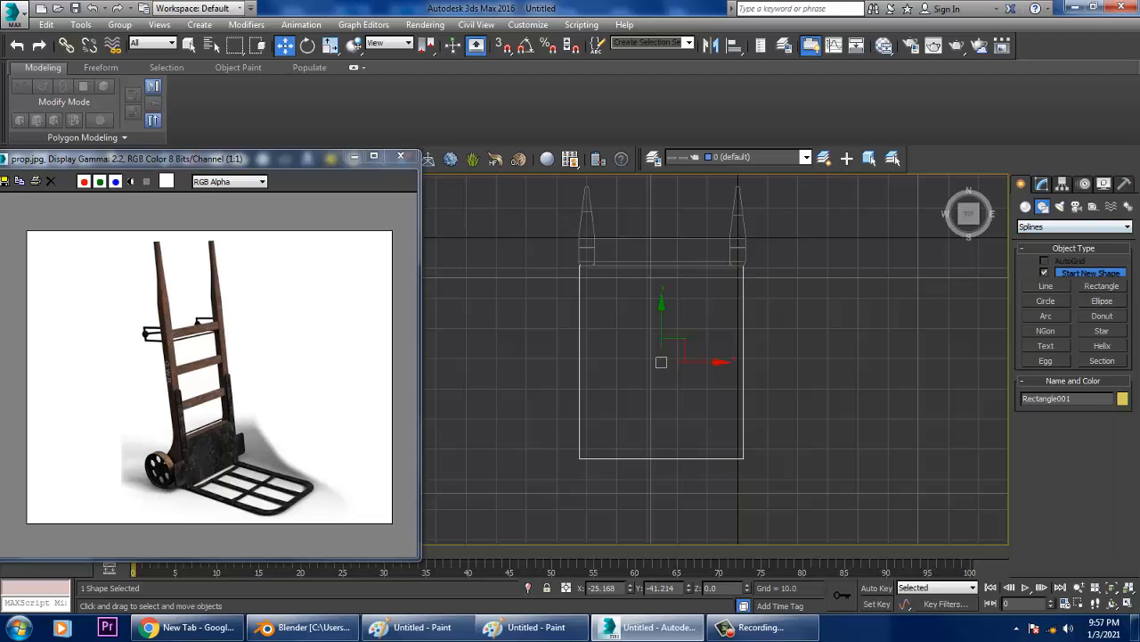
Convert the rectangle to an editable spline and delete its segment along the frame
{"action": "left_click", "coordinate": [1041, 183]}
{"action": "right_click", "coordinate": [1051, 241]}
{"action": "left_click", "coordinate": [1056, 331]}
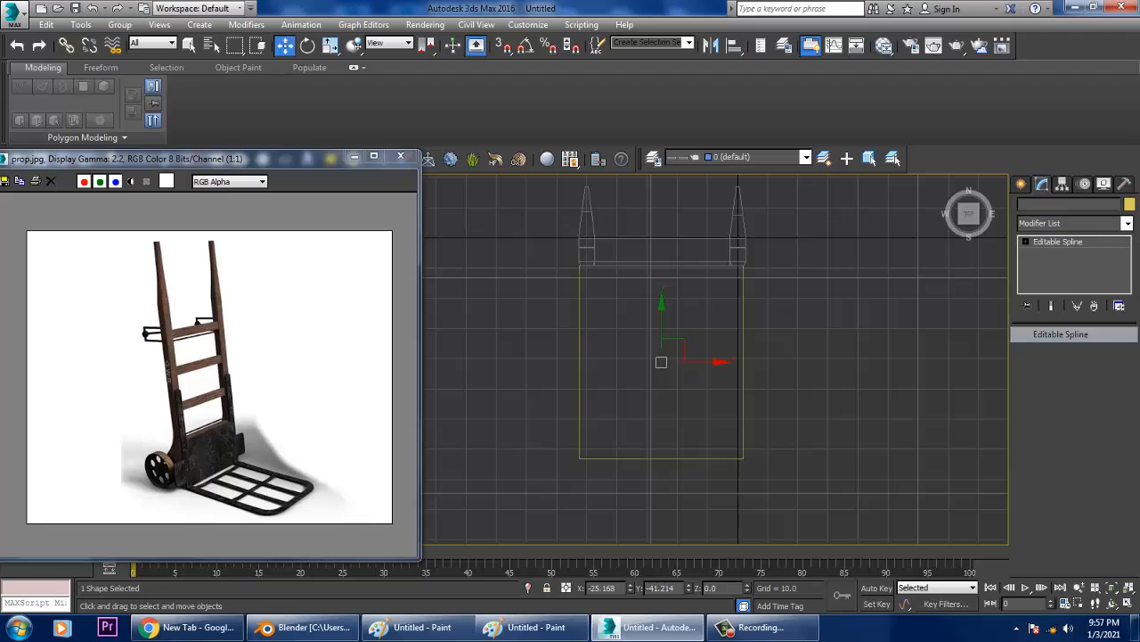
{"action": "key", "text": "2"}
{"action": "left_click", "coordinate": [661, 265]}
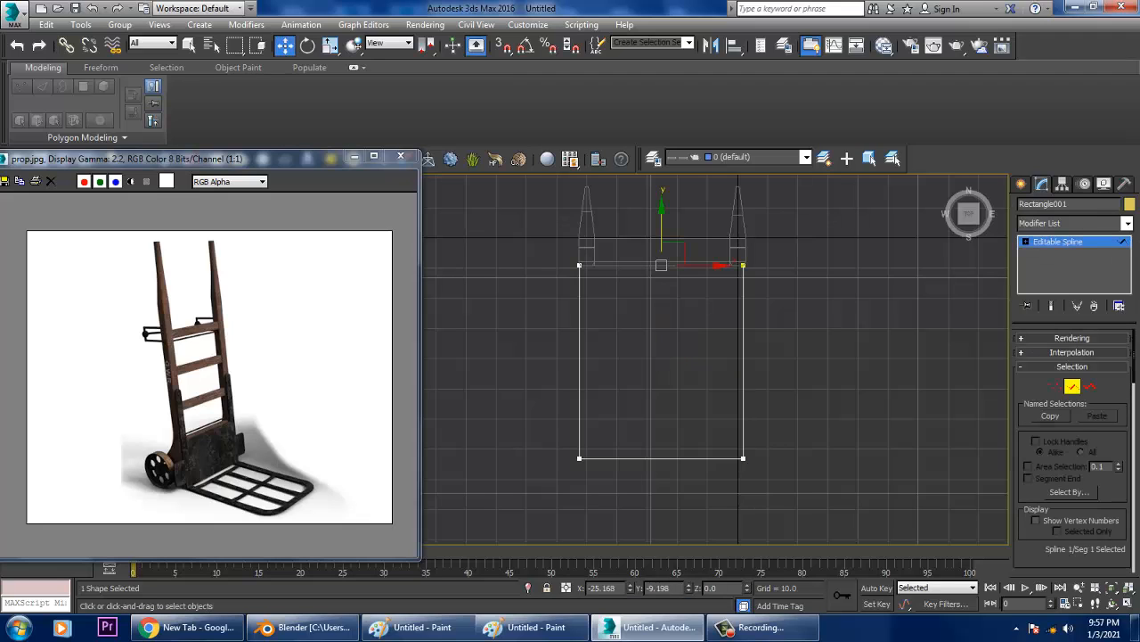
{"action": "key", "text": "Delete"}
Fillet the two outer corners of the open rectangle spline into smooth rounded corners
{"action": "key", "text": "1"}
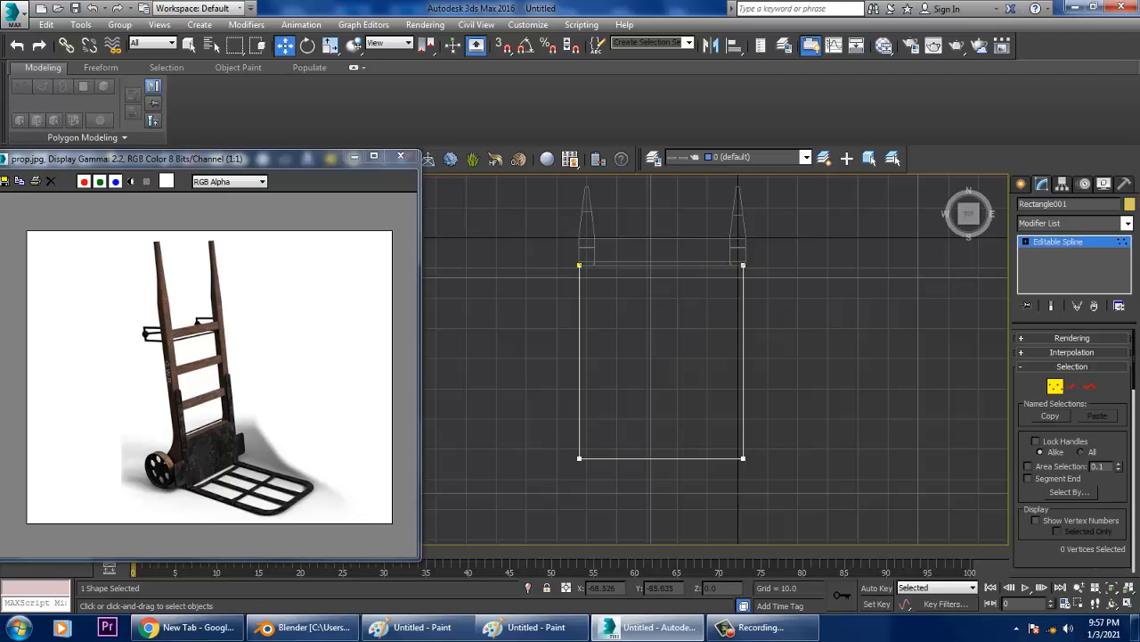
{"action": "left_click_drag", "start_coordinate": [529, 491], "coordinate": [922, 386]}
{"action": "scroll", "coordinate": [1073, 445], "scroll_direction": "down", "scroll_amount": 5}
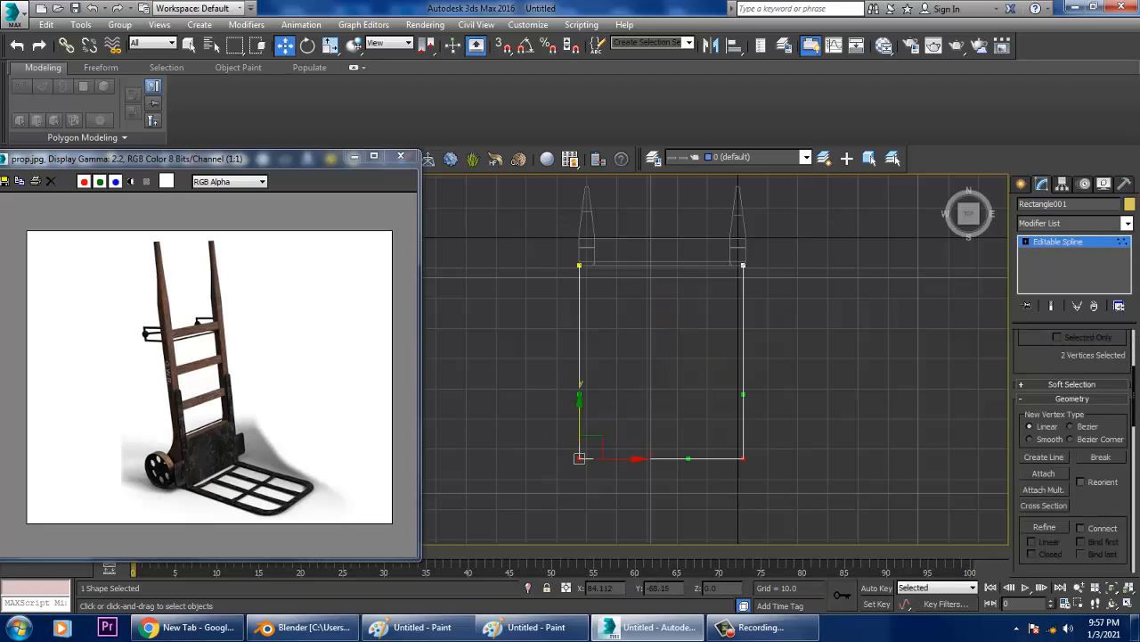
{"action": "left_click", "coordinate": [1044, 506]}
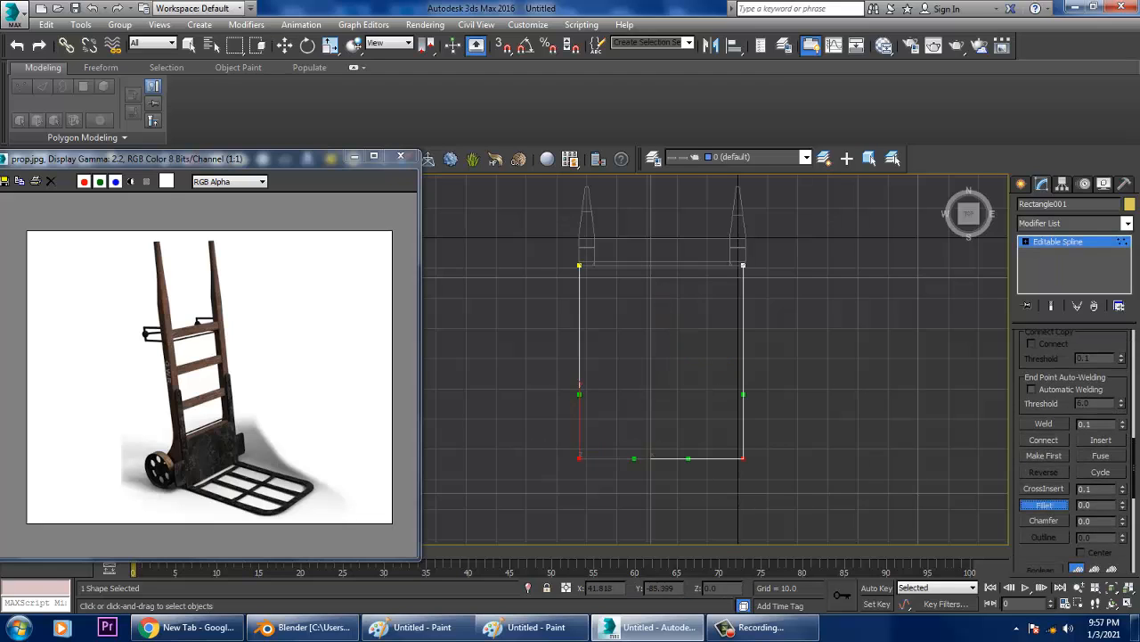
{"action": "left_click_drag", "start_coordinate": [579, 458], "coordinate": [580, 432]}
{"action": "key", "text": "w"}
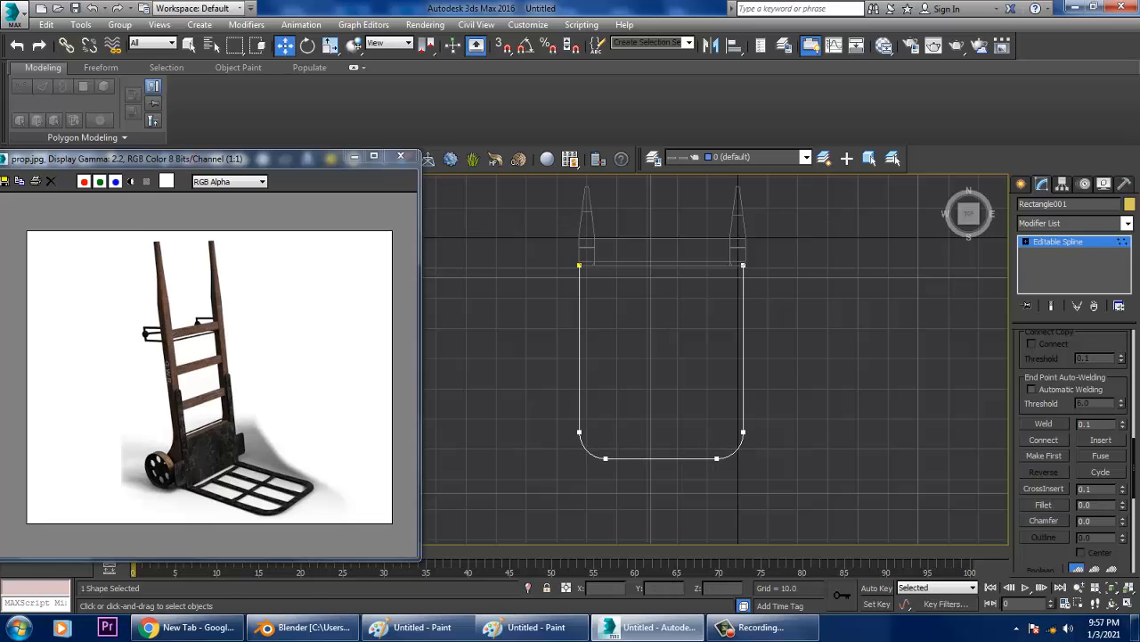
{"action": "key", "text": "1"}
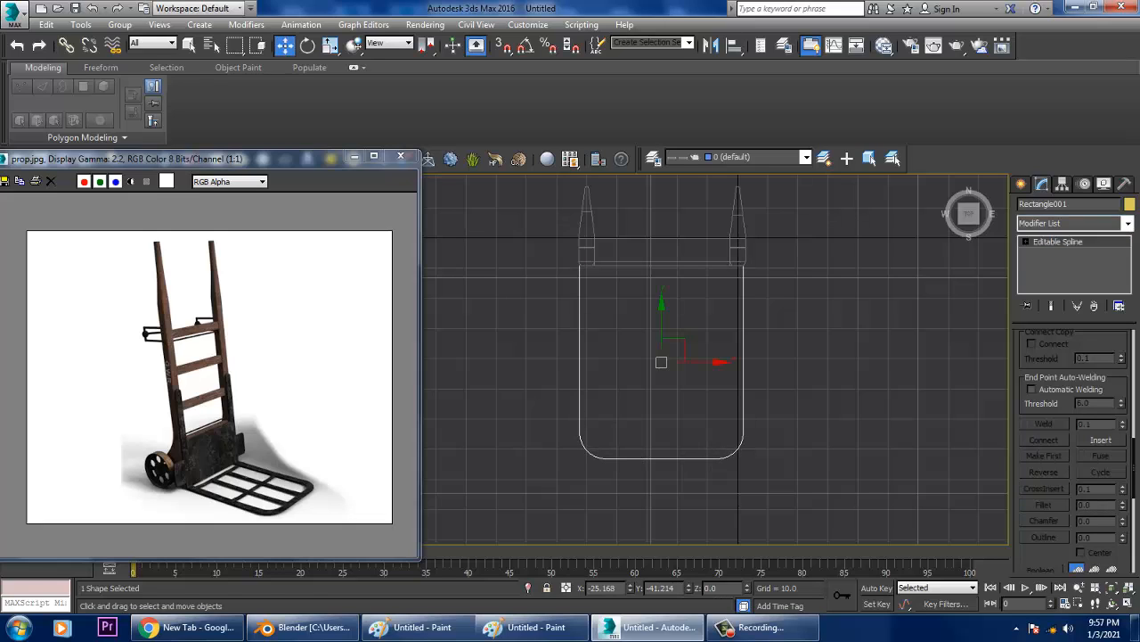
Enable the spline's thickness in the viewport with a rectangular cross-section and set its width to 5.0
{"action": "scroll", "coordinate": [1073, 446], "scroll_direction": "up", "scroll_amount": 4}
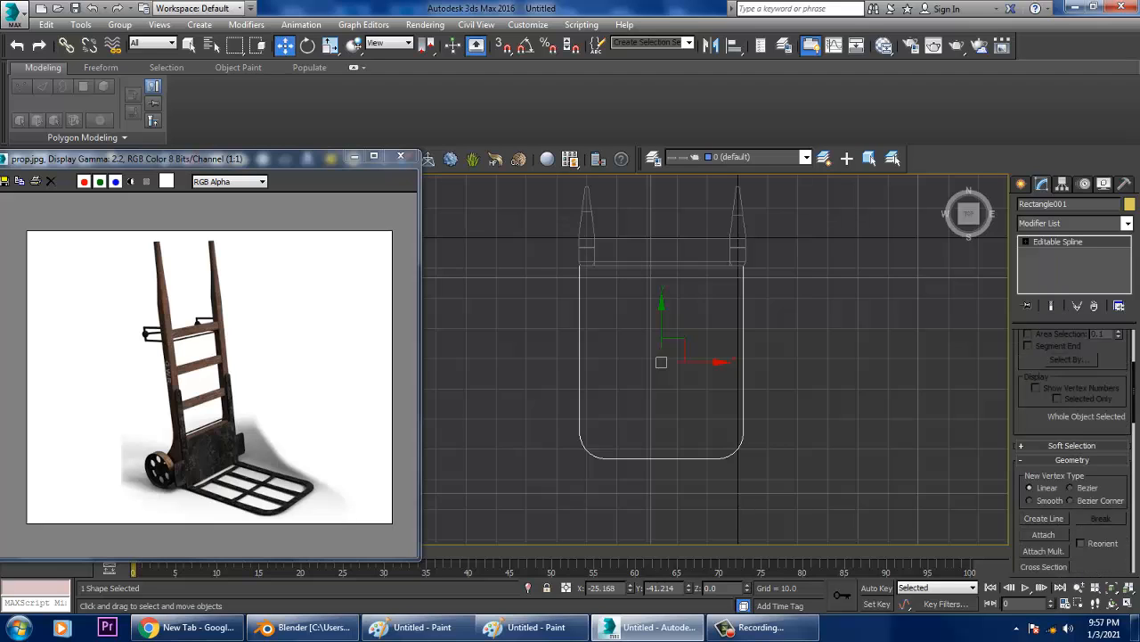
{"action": "scroll", "coordinate": [1073, 446], "scroll_direction": "up", "scroll_amount": 3}
{"action": "scroll", "coordinate": [1073, 445], "scroll_direction": "up", "scroll_amount": 6}
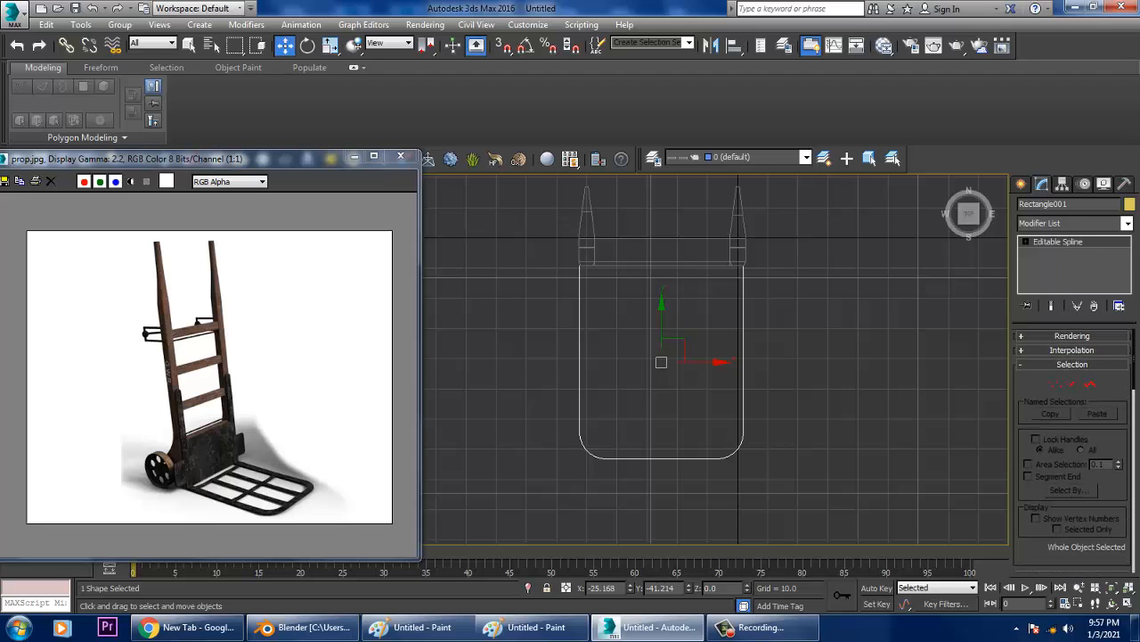
{"action": "left_click", "coordinate": [1024, 359]}
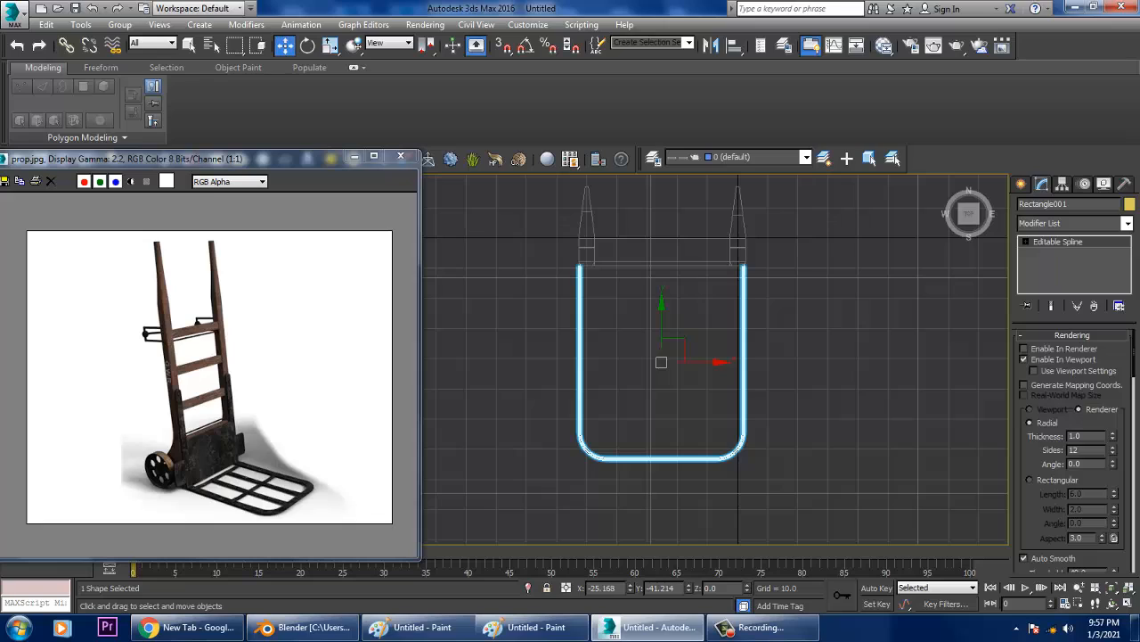
{"action": "left_click", "coordinate": [1030, 479]}
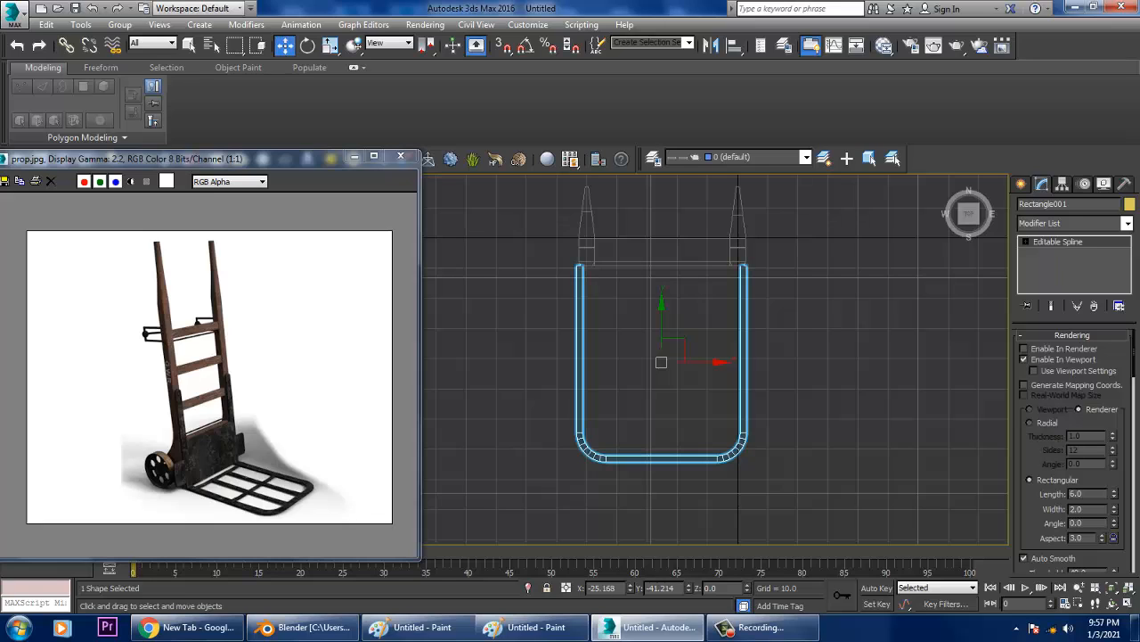
{"action": "left_click_drag", "start_coordinate": [1114, 508], "coordinate": [1115, 481]}
Move the vertices of both sides of the U-shaped bar inward along X to align its outer edges with the posts
{"action": "key", "text": "1"}
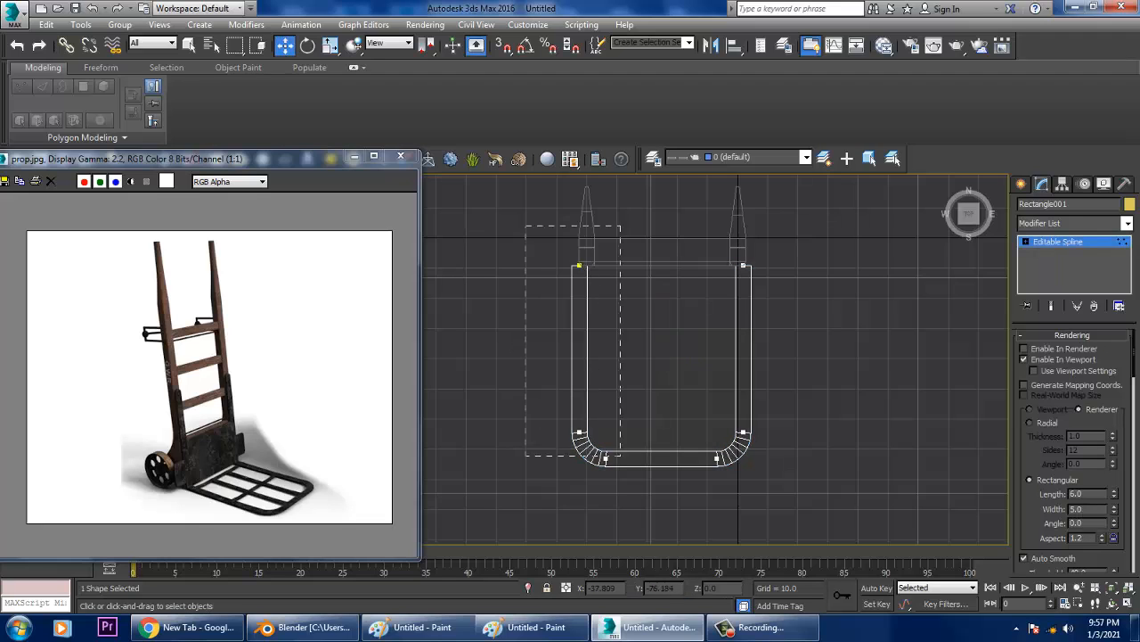
{"action": "left_click_drag", "start_coordinate": [620, 456], "coordinate": [620, 456]}
{"action": "left_click_drag", "start_coordinate": [624, 265], "coordinate": [632, 265]}
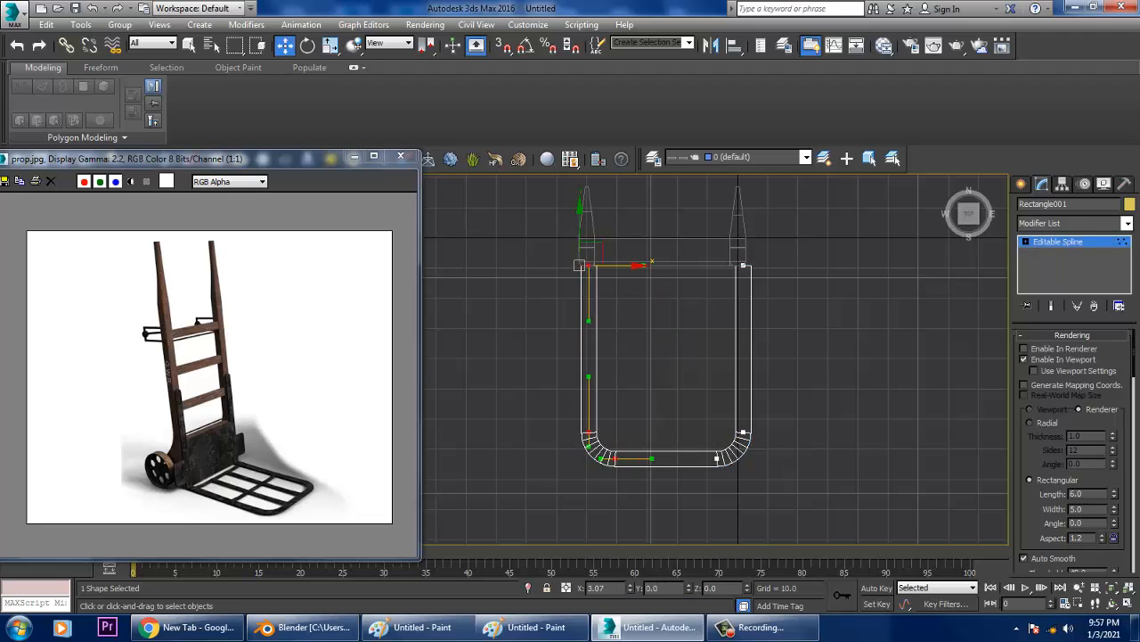
{"action": "left_click_drag", "start_coordinate": [692, 219], "coordinate": [787, 512]}
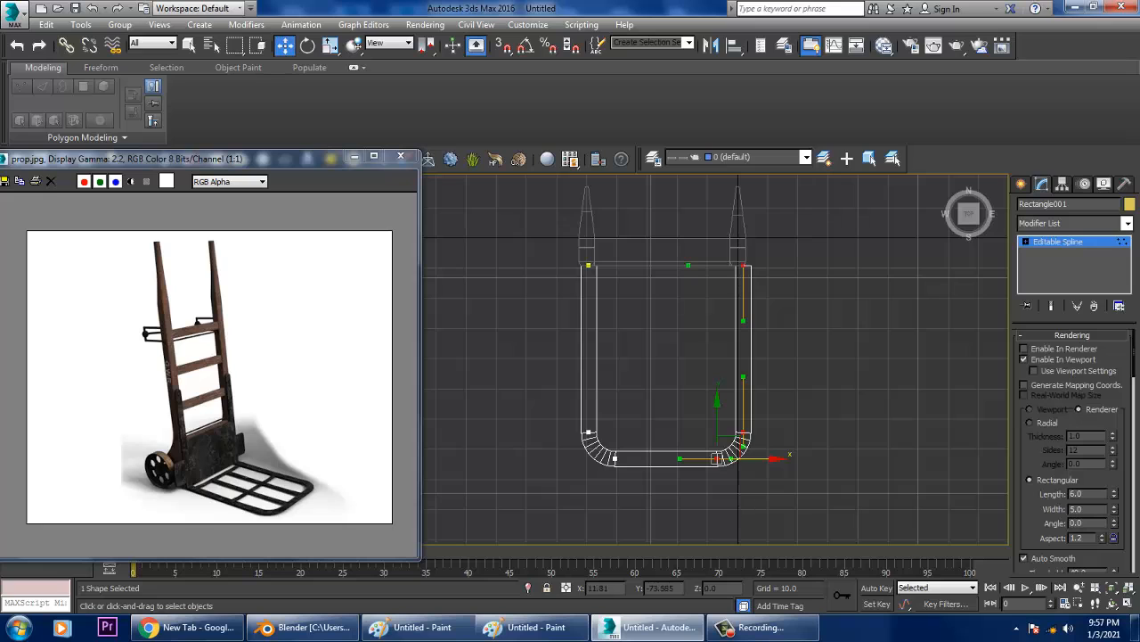
{"action": "left_click_drag", "start_coordinate": [718, 458], "coordinate": [712, 458]}
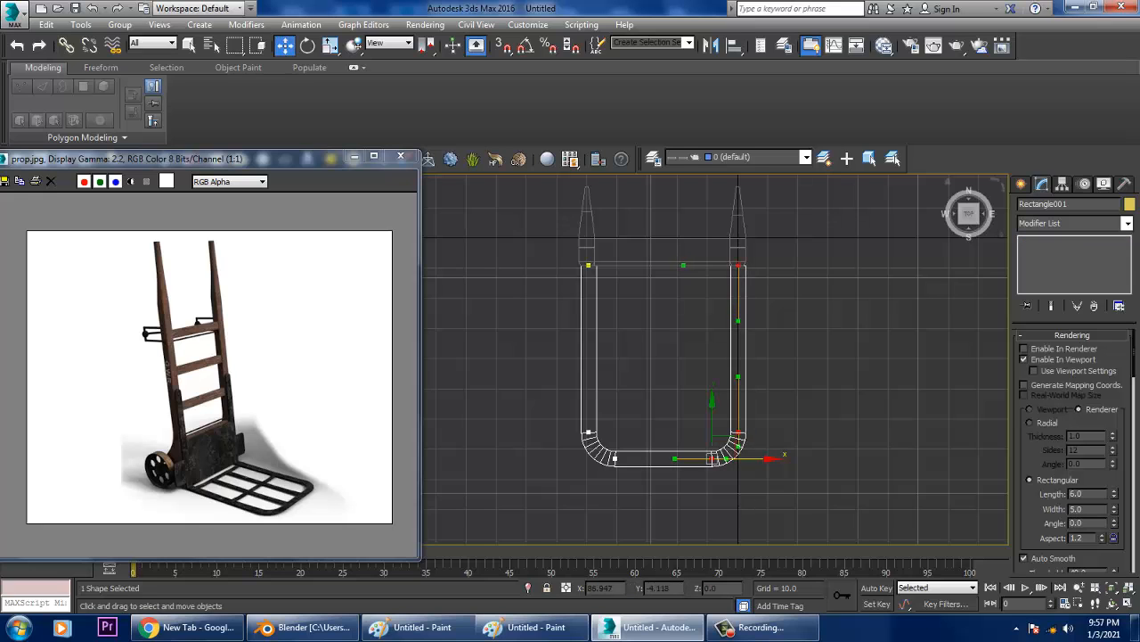
{"action": "left_click", "coordinate": [1058, 242]}
Set the bar's rectangular section length to 1.38 and raise the bar about 11.3 along Z to the base panel's lower edge
{"action": "key", "text": "alt+w"}
{"action": "right_click", "coordinate": [802, 446]}
{"action": "key", "text": "alt+w"}
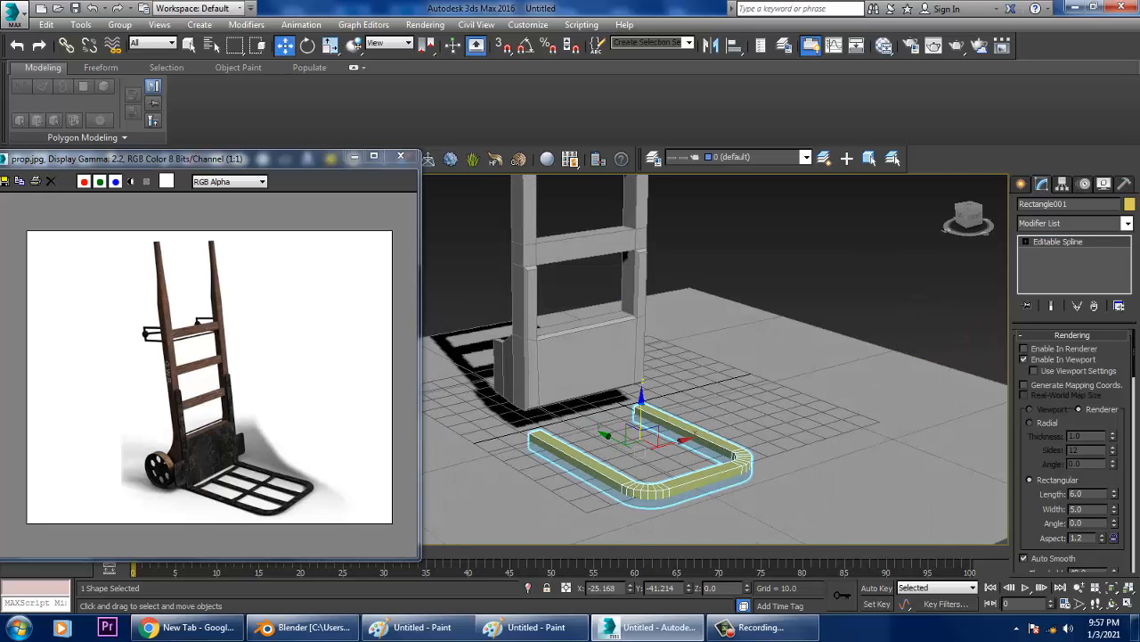
{"action": "scroll", "coordinate": [1075, 451], "scroll_direction": "down", "scroll_amount": 1}
{"action": "left_click_drag", "start_coordinate": [1115, 485], "coordinate": [1114, 524]}
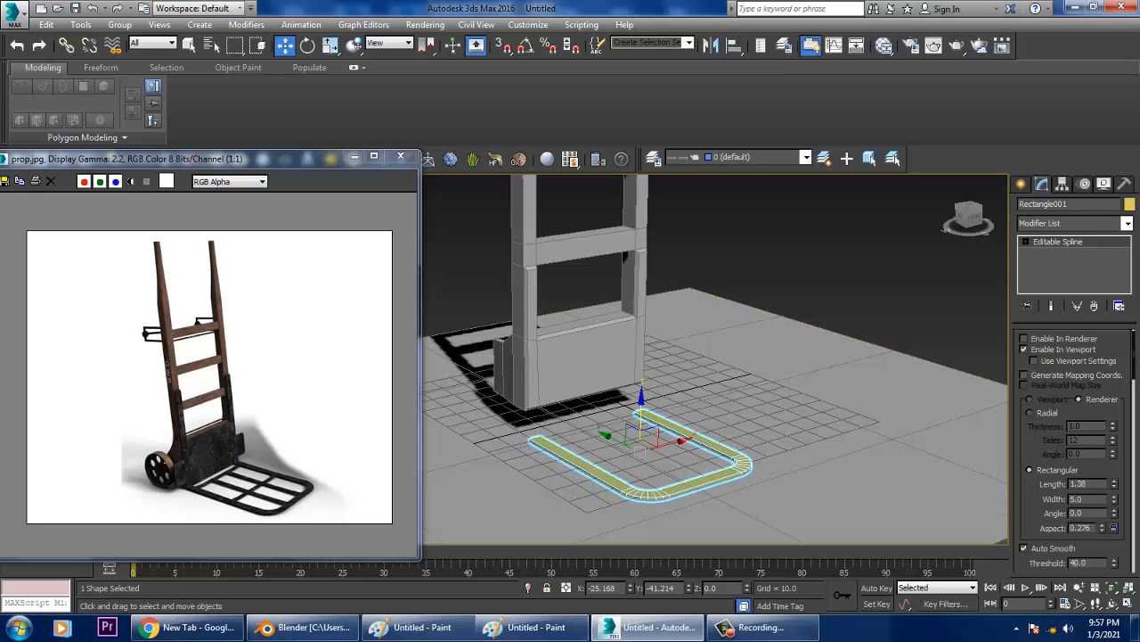
{"action": "left_click_drag", "start_coordinate": [642, 406], "coordinate": [641, 382]}
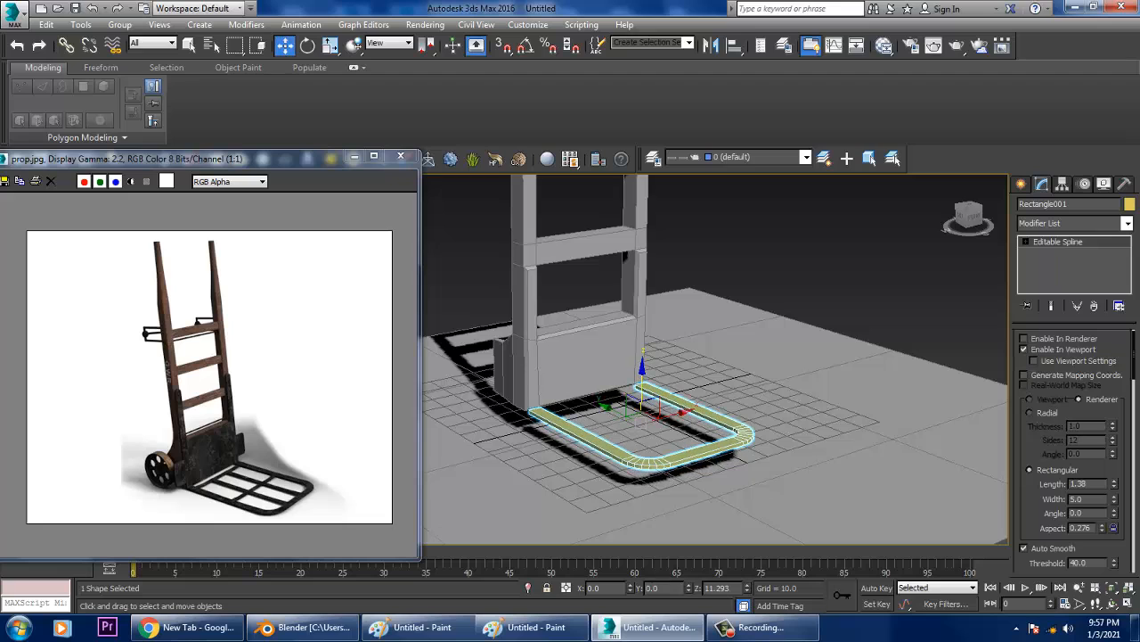
Check the grate in the reference image and shift the U-shaped bar about 2 units along Y toward the base panel
{"action": "scroll", "coordinate": [296, 482], "scroll_direction": "up", "scroll_amount": 1}
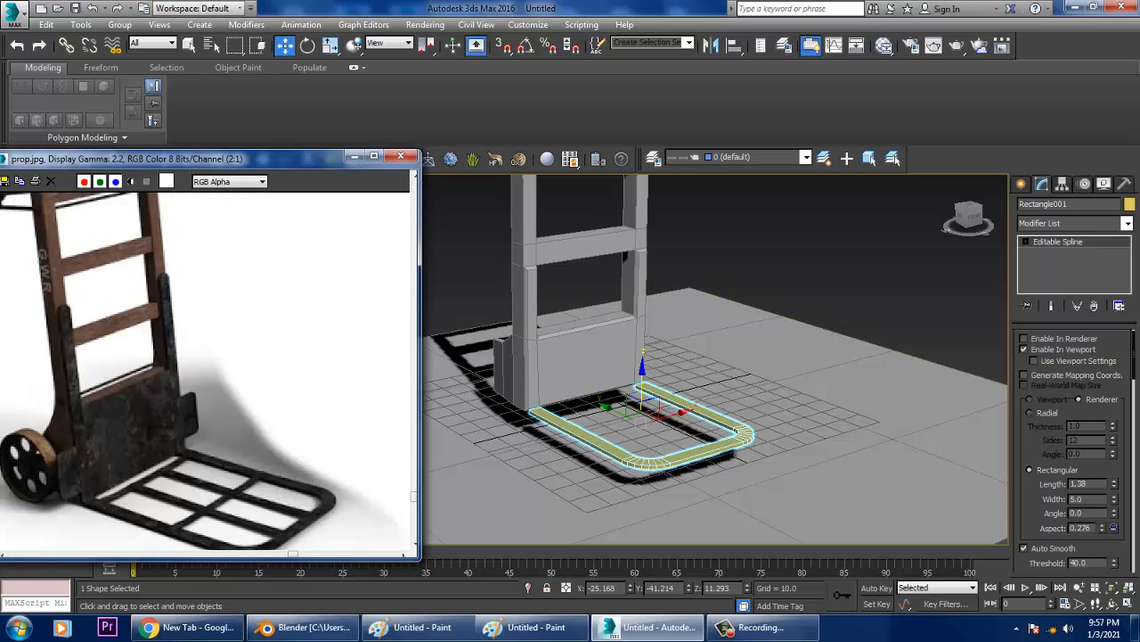
{"action": "scroll", "coordinate": [296, 472], "scroll_direction": "down", "scroll_amount": 1}
{"action": "scroll", "coordinate": [361, 371], "scroll_direction": "up", "scroll_amount": 1}
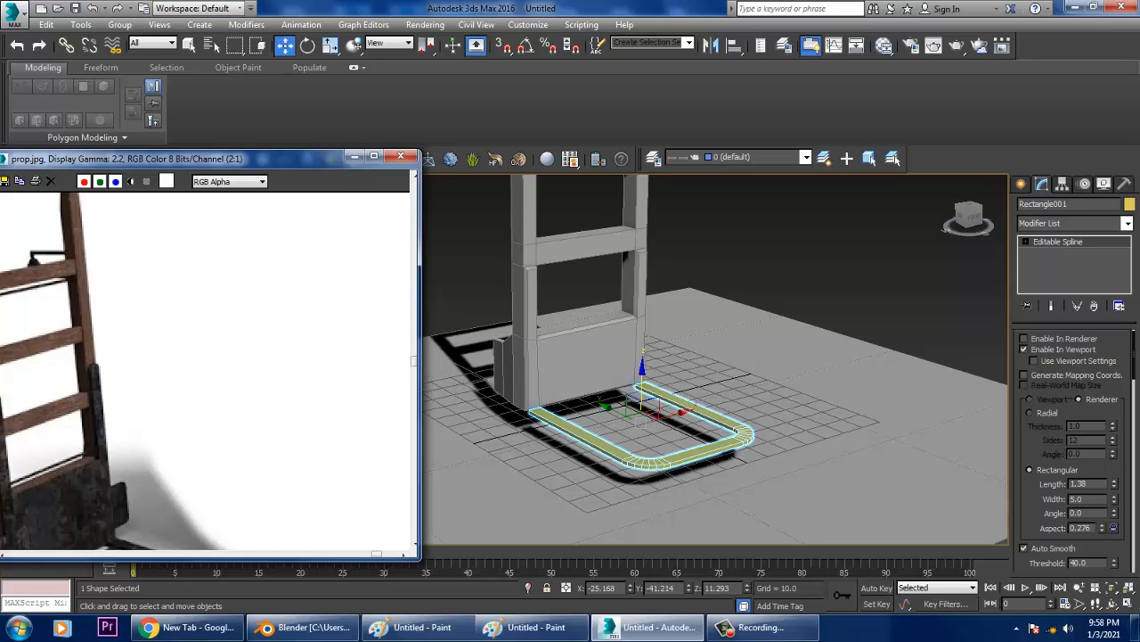
{"action": "scroll", "coordinate": [209, 364], "scroll_direction": "down", "scroll_amount": 1}
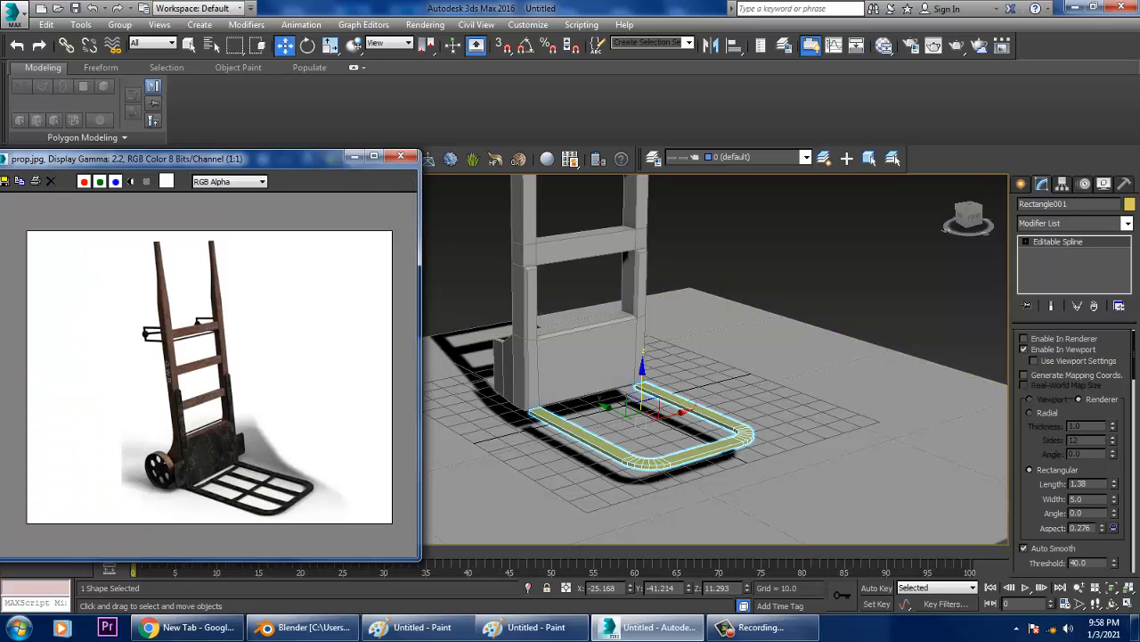
{"action": "left_click", "coordinate": [584, 438]}
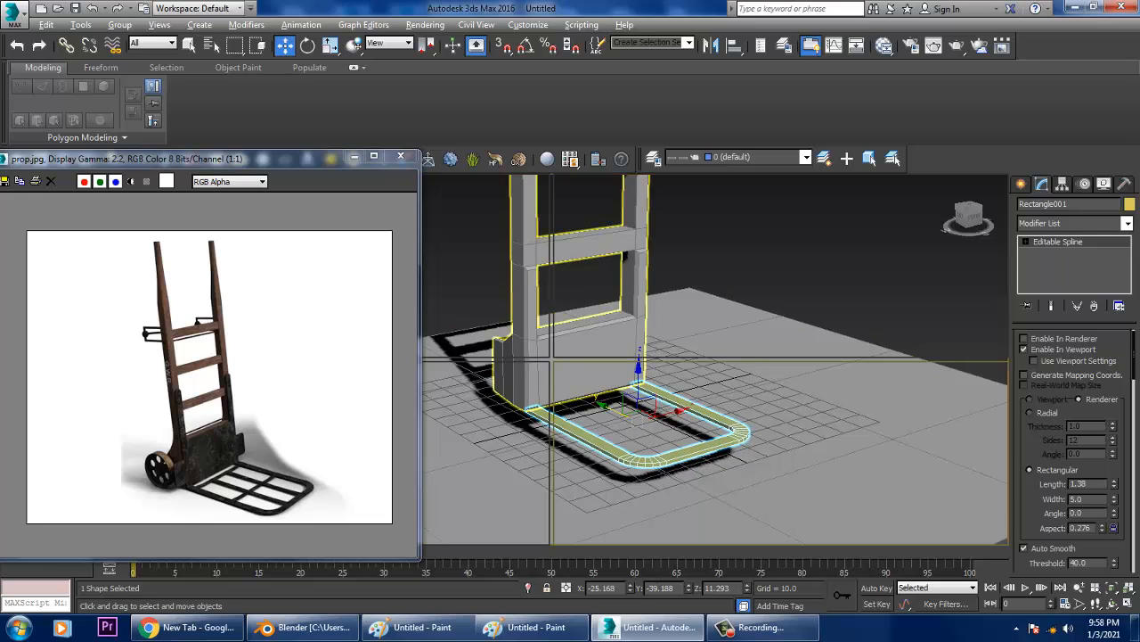
In the Front view, draw a vertical line about 12.7 long over the left post's lower end, down to the U-shaped bar
{"action": "key", "text": "alt+w"}
{"action": "middle_click_drag", "start_coordinate": [828, 289], "coordinate": [735, 253]}
{"action": "key", "text": "alt+w"}
{"action": "scroll", "coordinate": [481, 357], "scroll_direction": "up", "scroll_amount": 3}
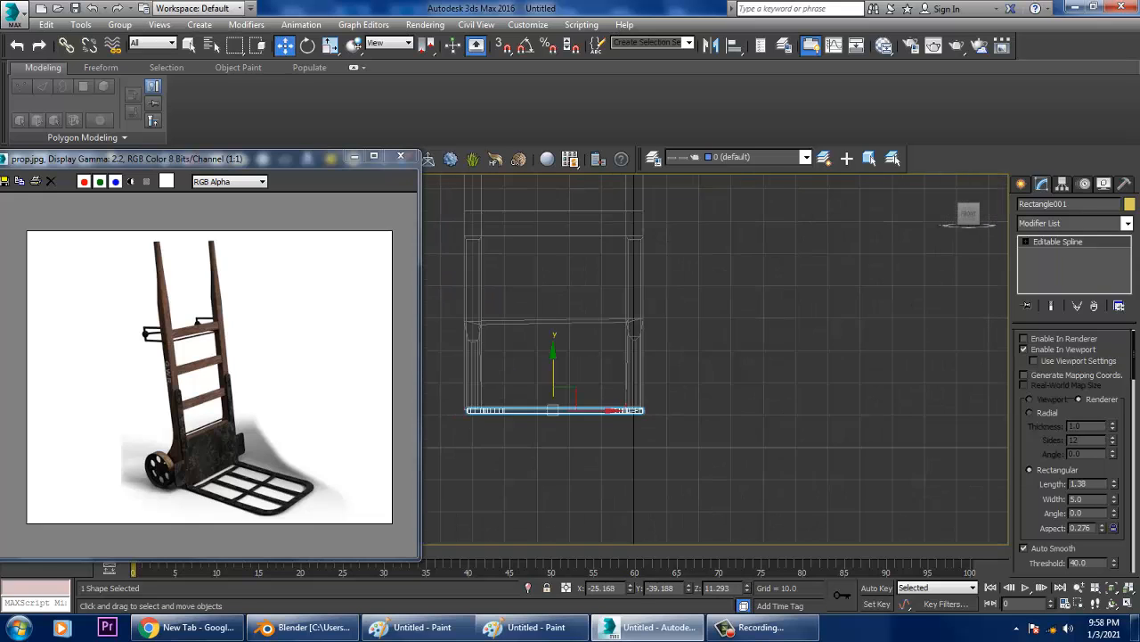
{"action": "middle_click_drag", "start_coordinate": [553, 410], "coordinate": [703, 385]}
{"action": "scroll", "coordinate": [662, 331], "scroll_direction": "up", "scroll_amount": 2}
{"action": "left_click", "coordinate": [1021, 184]}
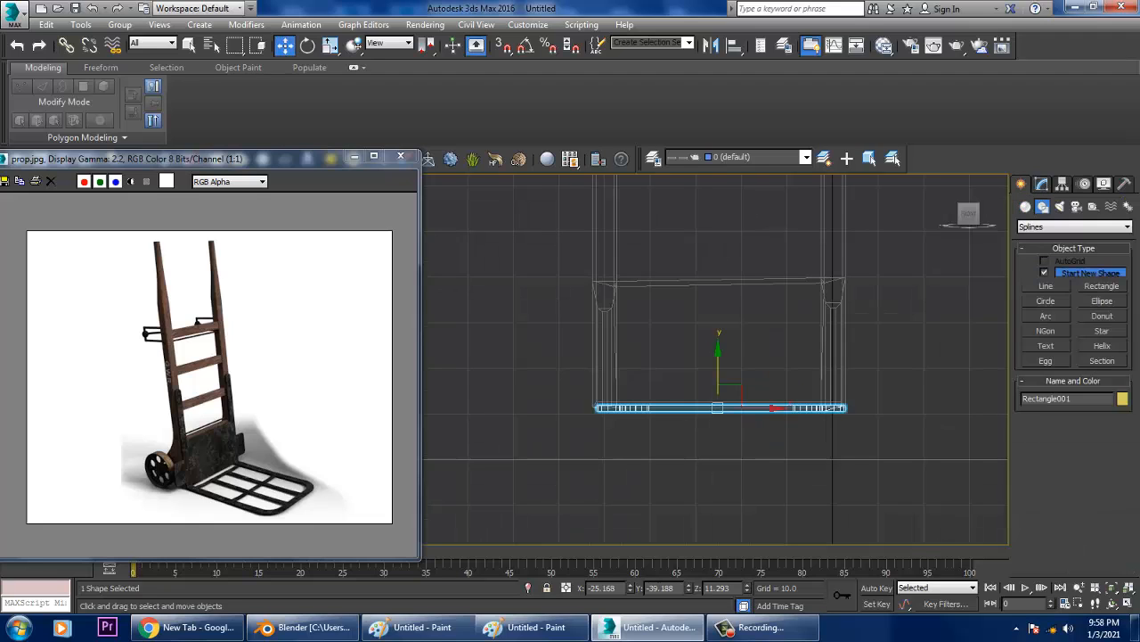
{"action": "left_click", "coordinate": [1046, 286]}
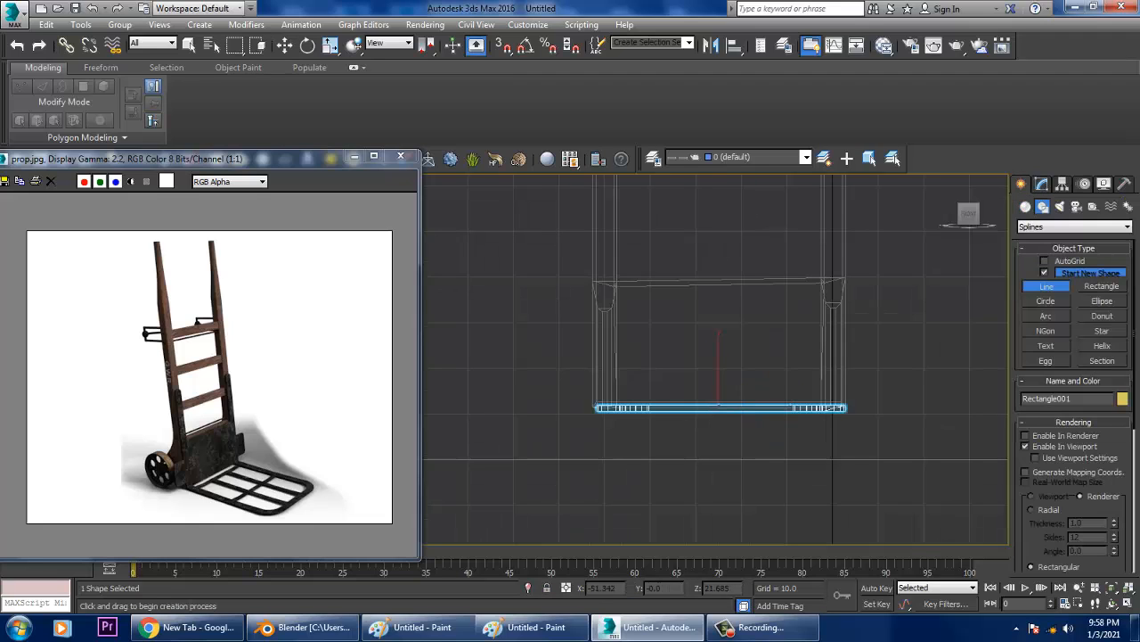
{"action": "left_click", "coordinate": [606, 348]}
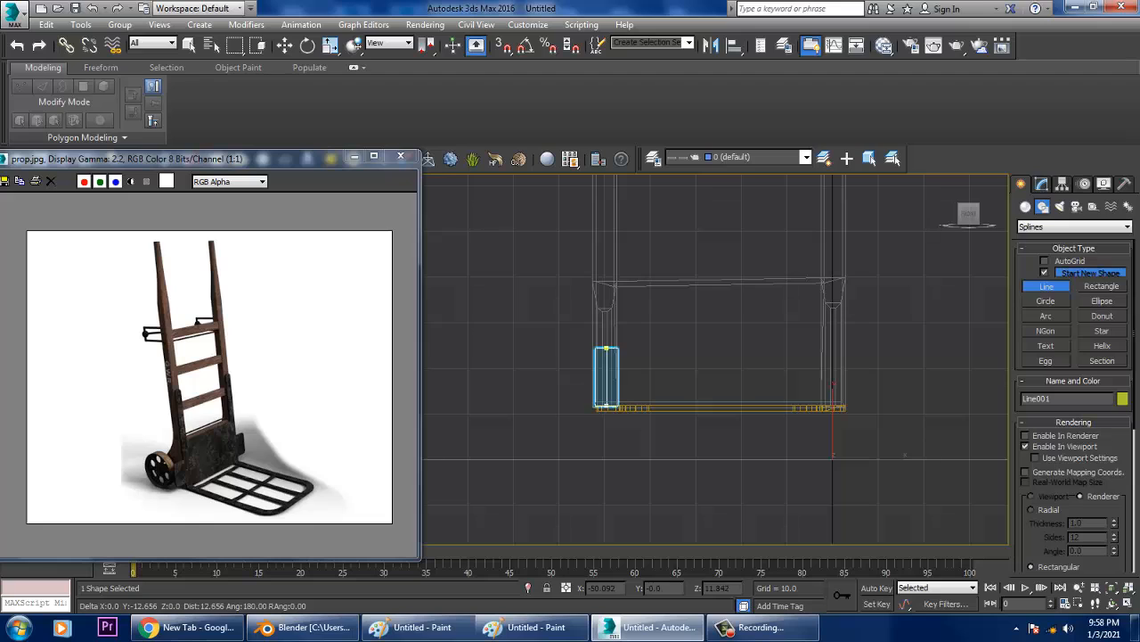
{"action": "left_click", "coordinate": [606, 405]}
{"action": "right_click", "coordinate": [608, 412]}
{"action": "right_click", "coordinate": [607, 411]}
Copy the short vertical strip along X onto the right post and check both strips in the Left view
{"action": "left_click_drag", "start_coordinate": [645, 377], "coordinate": [832, 377], "text": "shift"}
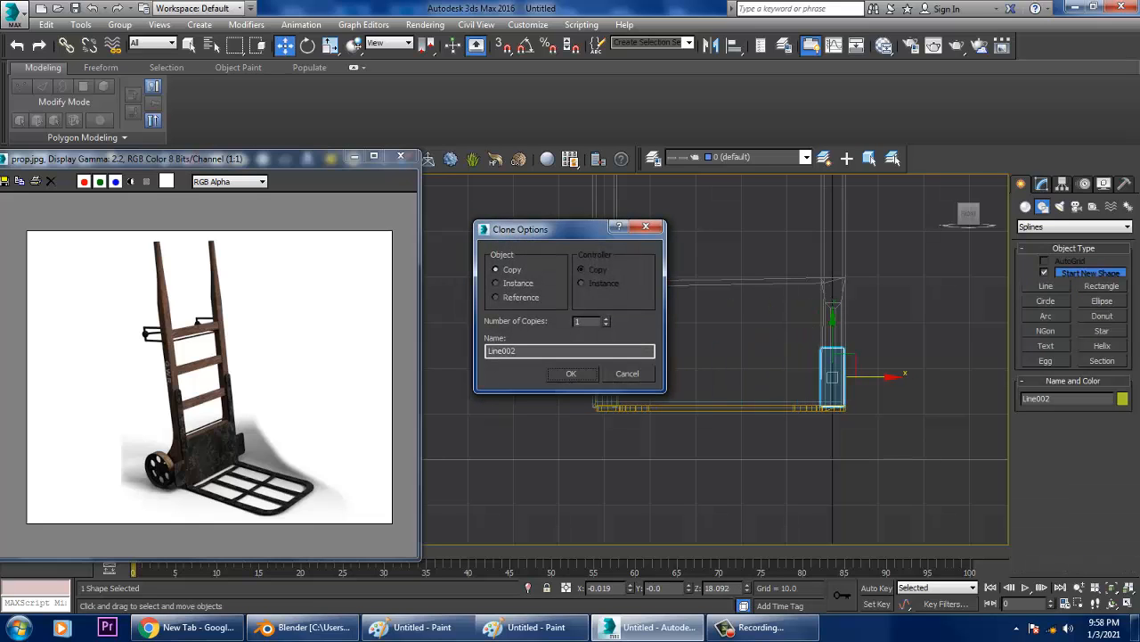
{"action": "key", "text": "Return"}
{"action": "key", "text": "alt+w"}
{"action": "left_click", "coordinate": [499, 437]}
{"action": "key", "text": "alt+w"}
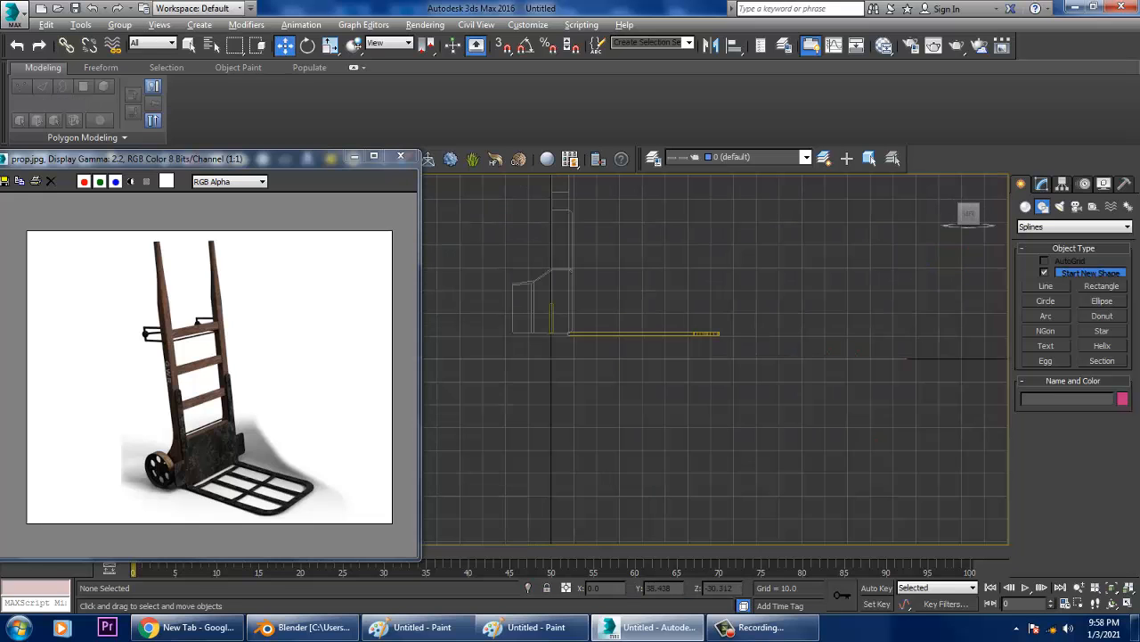
In the Top view, draw a lengthwise line about 59.5 long inside the U-shaped bar and copy it about 21.6 along X
{"action": "key", "text": "alt+w"}
{"action": "left_click", "coordinate": [506, 303]}
{"action": "key", "text": "alt+w"}
{"action": "scroll", "coordinate": [514, 403], "scroll_direction": "down", "scroll_amount": 4}
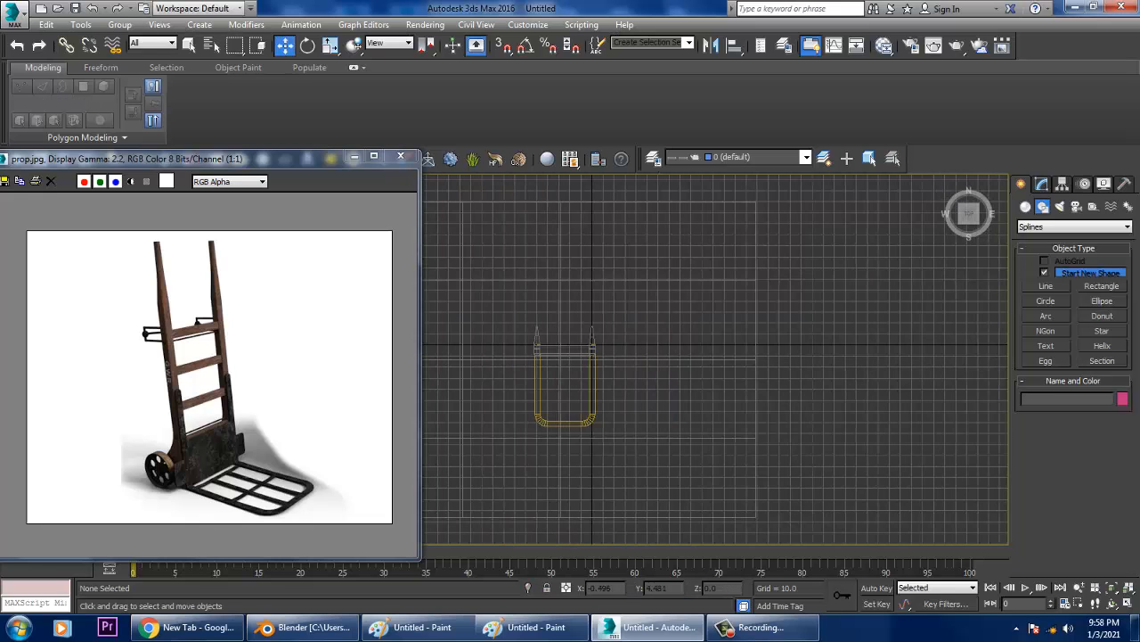
{"action": "scroll", "coordinate": [577, 376], "scroll_direction": "up", "scroll_amount": 3}
{"action": "middle_click_drag", "start_coordinate": [554, 395], "coordinate": [652, 345]}
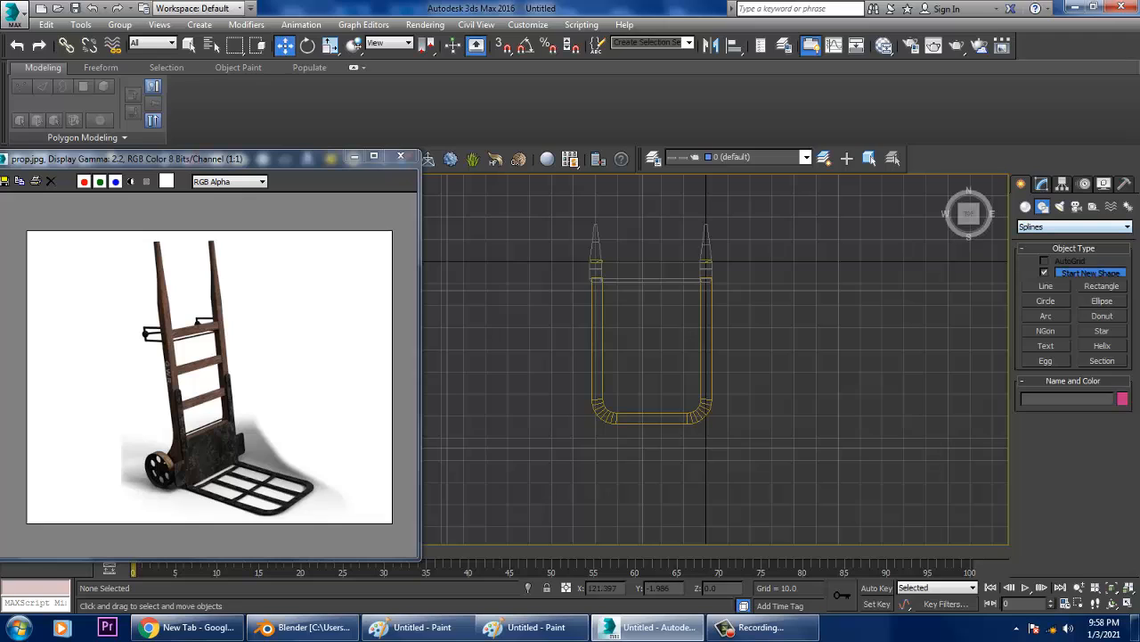
{"action": "left_click", "coordinate": [1046, 286]}
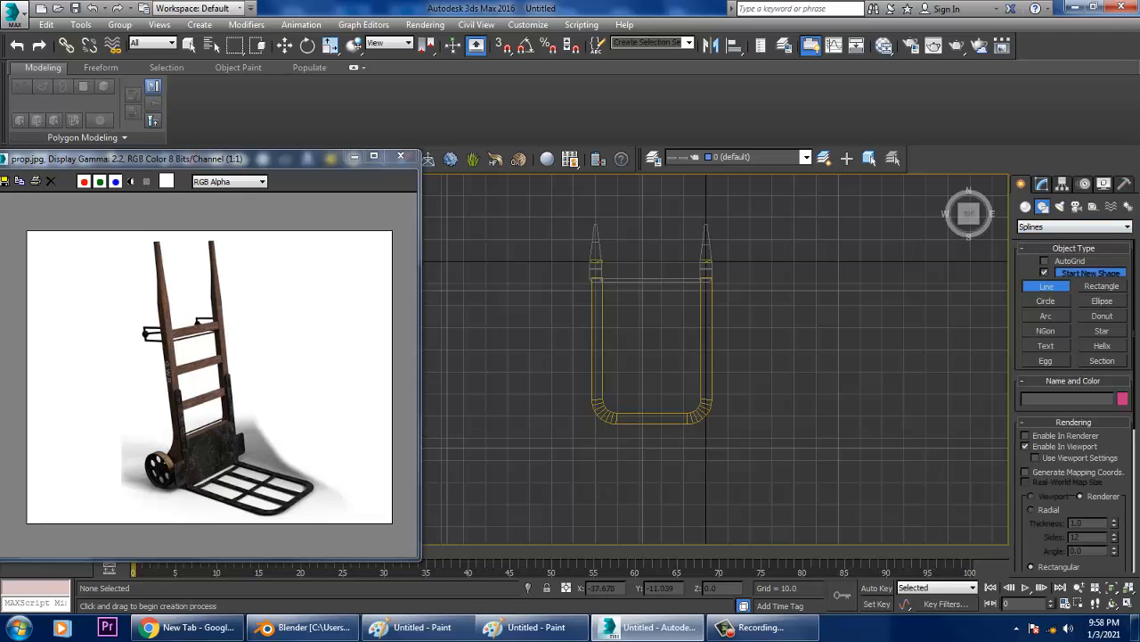
{"action": "left_click", "coordinate": [625, 287]}
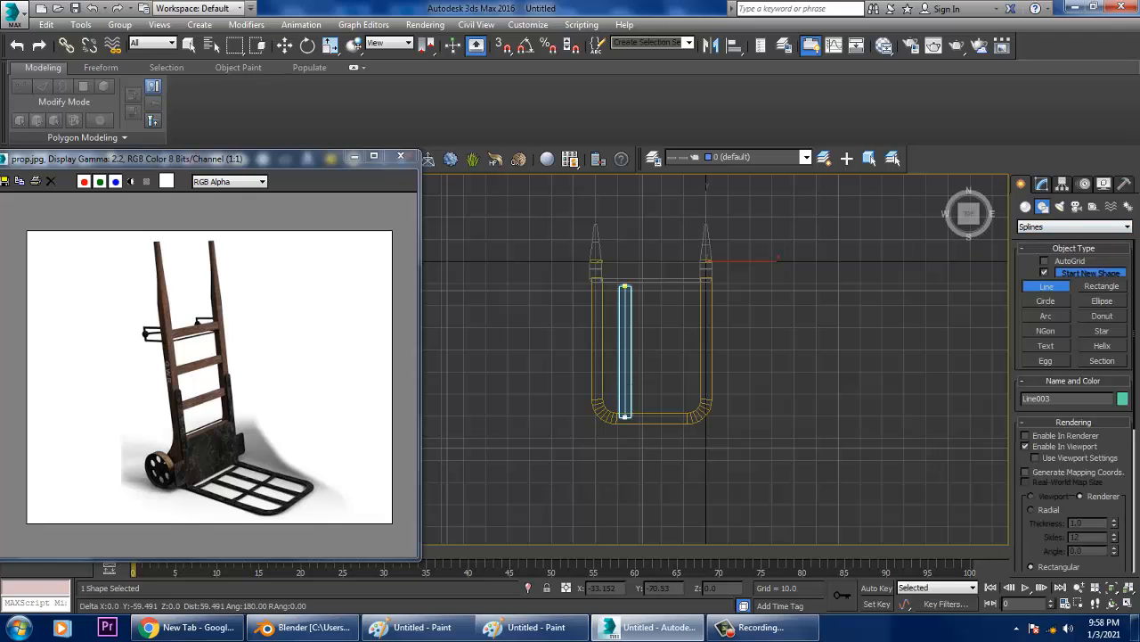
{"action": "right_click", "coordinate": [627, 420]}
{"action": "right_click", "coordinate": [628, 419]}
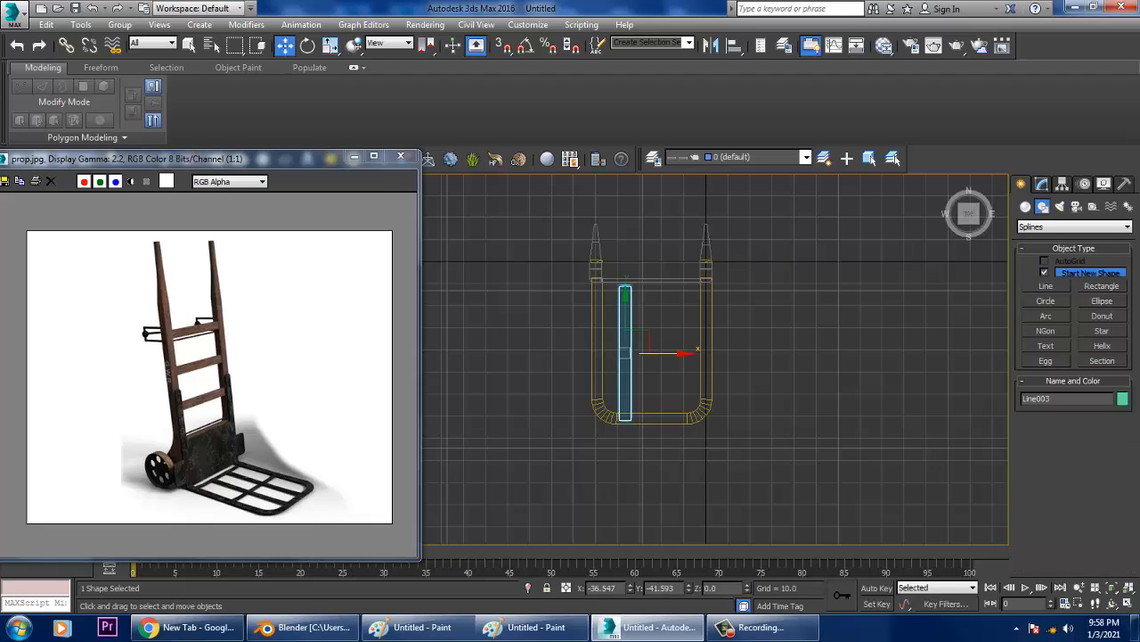
{"action": "left_click_drag", "start_coordinate": [677, 353], "coordinate": [726, 353], "text": "shift"}
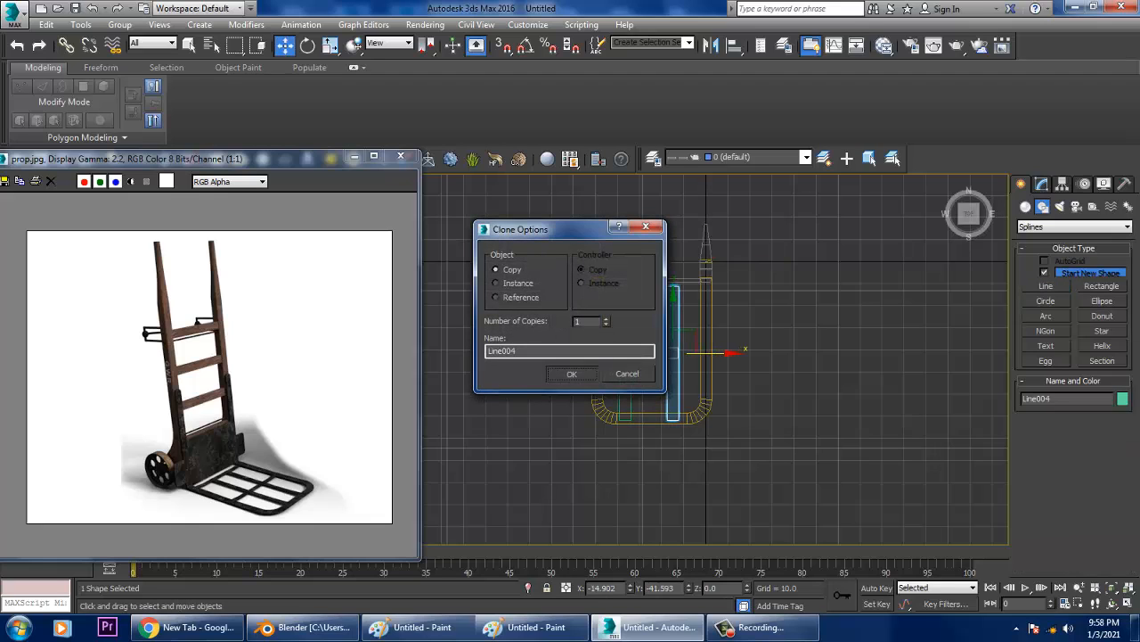
{"action": "key", "text": "Return"}
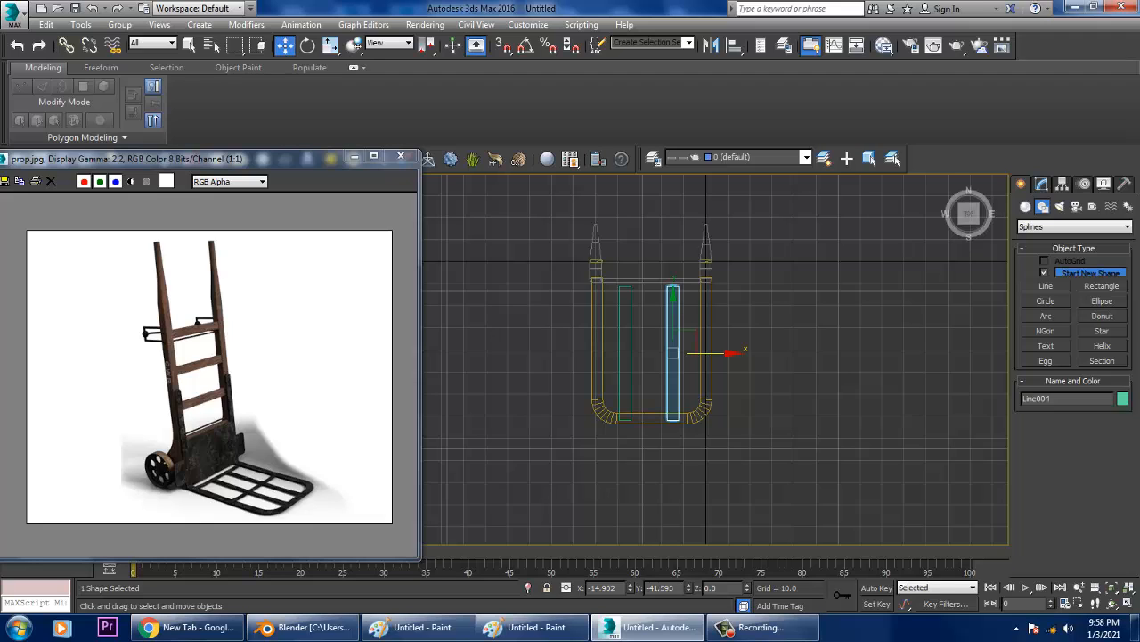
Set the angle snap to 90 degrees and make a copy of the second lengthwise bar rotated 90 degrees about Z
{"action": "key", "text": "e"}
{"action": "right_click", "coordinate": [526, 44]}
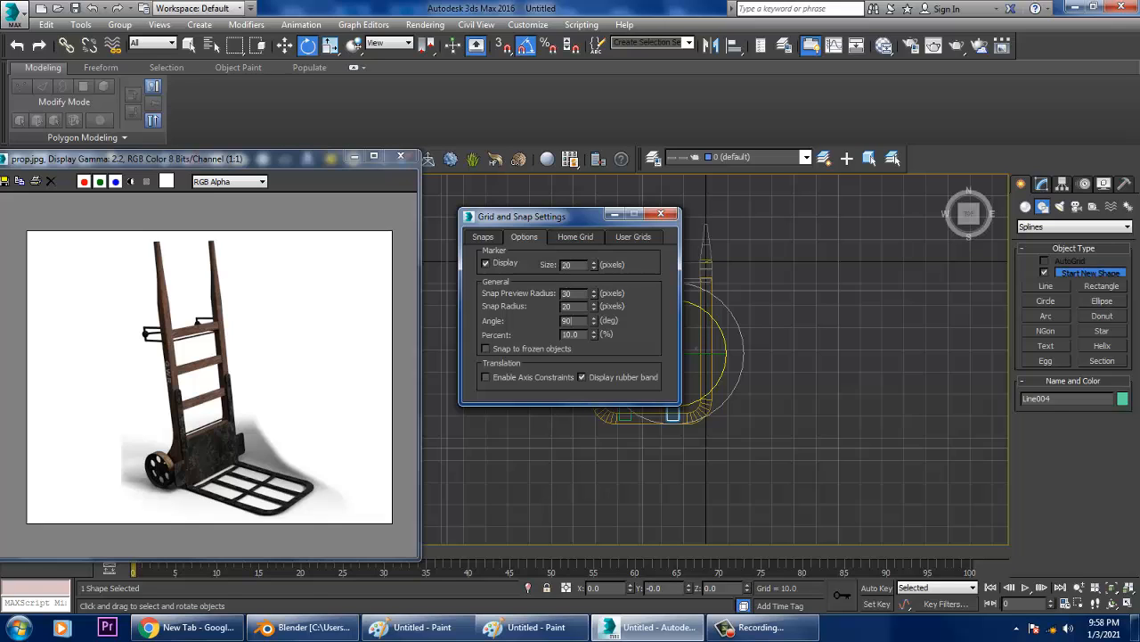
{"action": "left_click", "coordinate": [662, 213]}
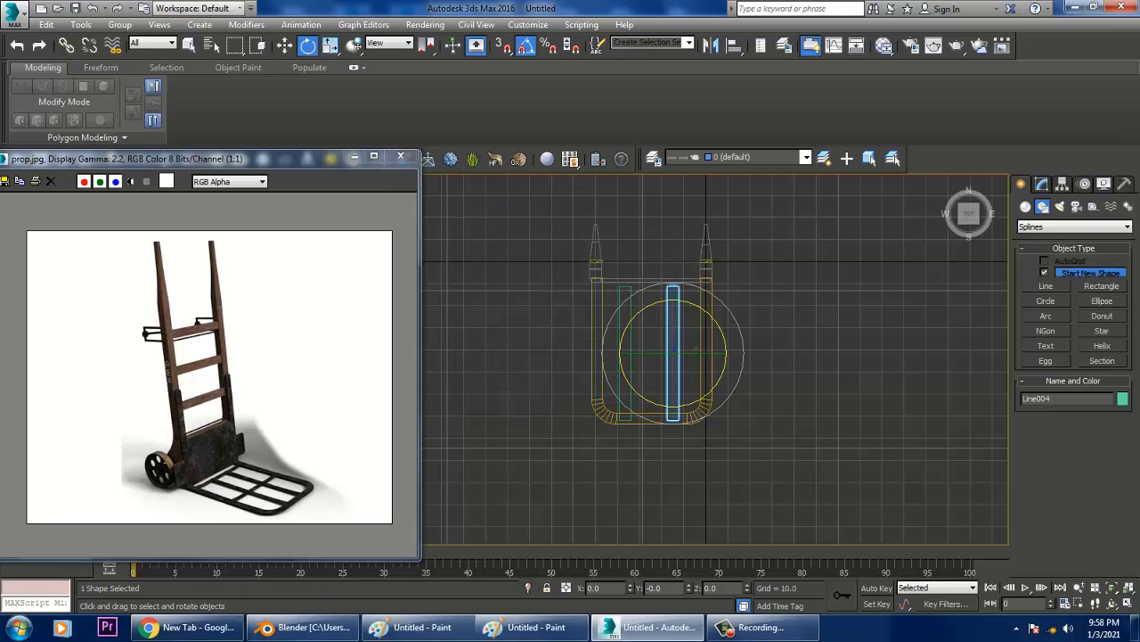
{"action": "left_click_drag", "start_coordinate": [727, 323], "coordinate": [723, 294]}
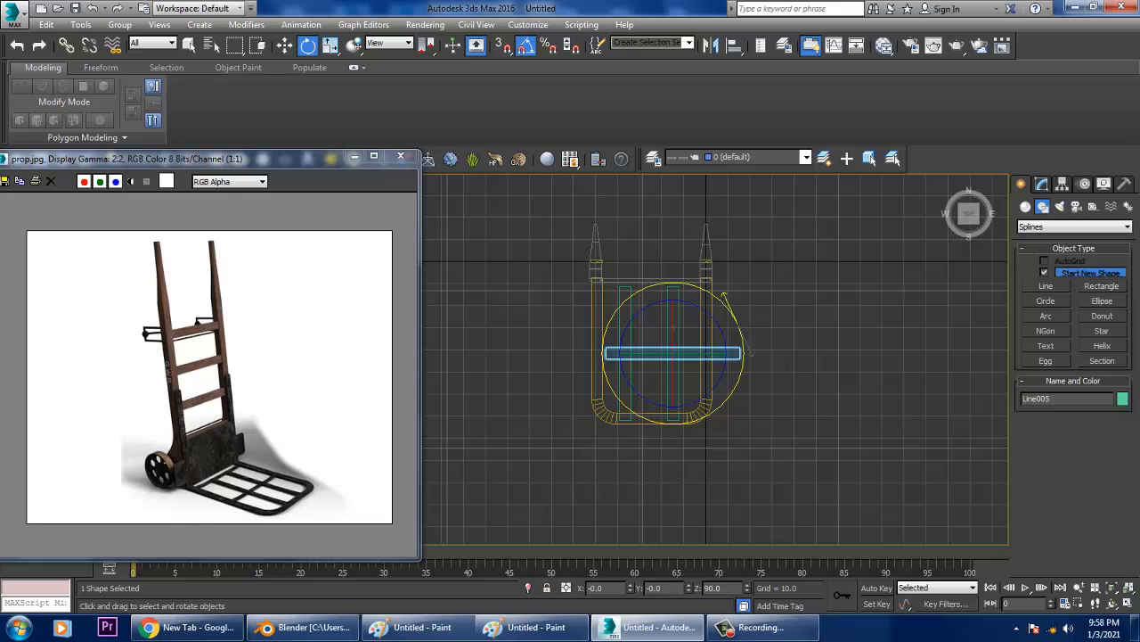
{"action": "left_click", "coordinate": [573, 374]}
Move the crossbar along Y toward the base panel and adjust its end vertices to span the U-shaped bar's width
{"action": "key", "text": "w"}
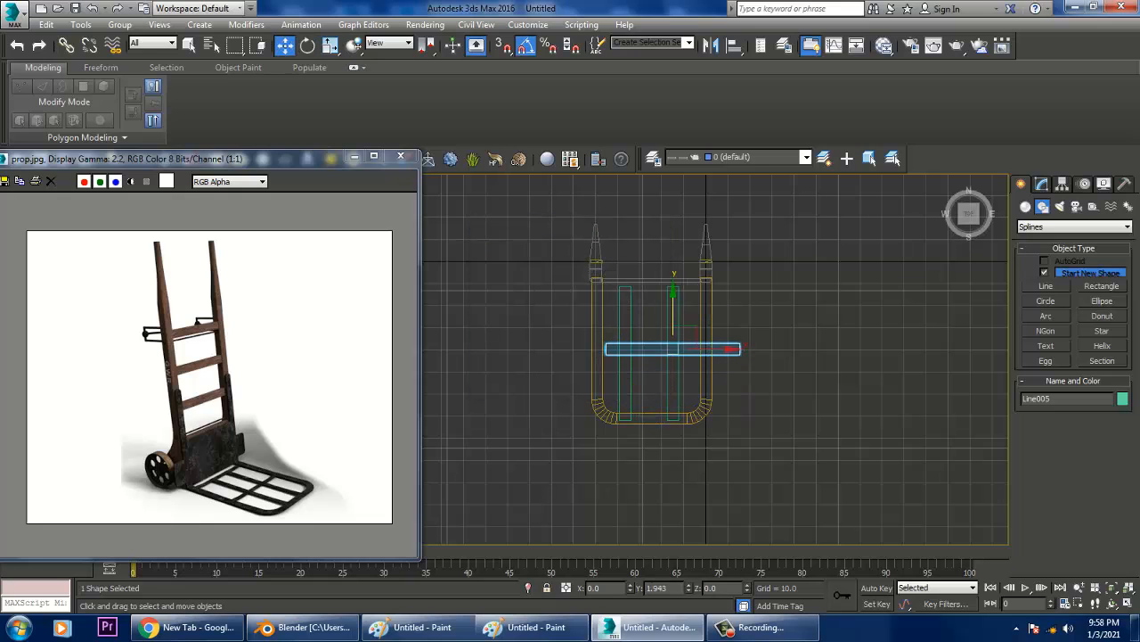
{"action": "left_click_drag", "start_coordinate": [674, 321], "coordinate": [749, 302]}
{"action": "left_click", "coordinate": [1042, 183]}
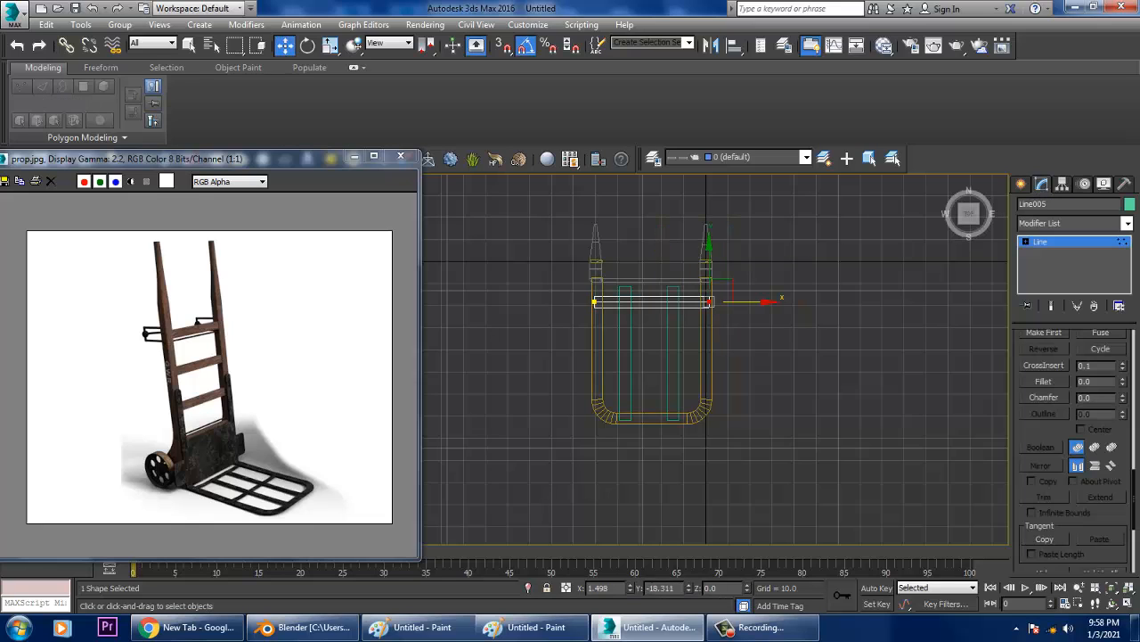
{"action": "key", "text": "1"}
Copy the crossbar about 32.4 along Y toward the front end of the U-shaped bar
{"action": "left_click_drag", "start_coordinate": [662, 266], "coordinate": [662, 338], "text": "shift"}
{"action": "left_click", "coordinate": [571, 373]}
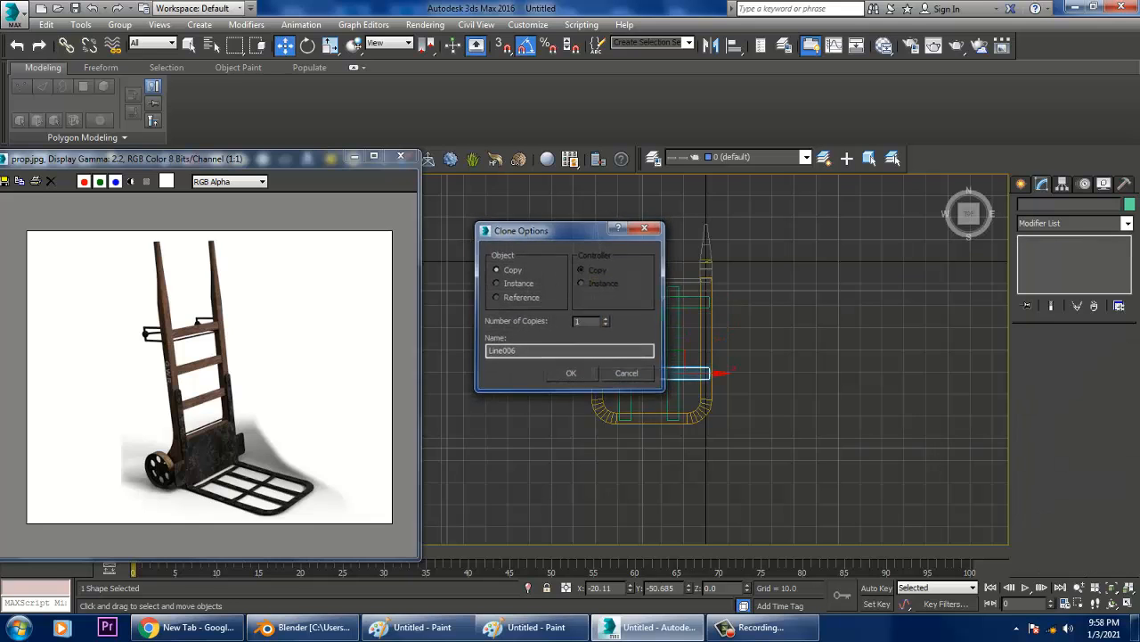
{"action": "left_click", "coordinate": [615, 320]}
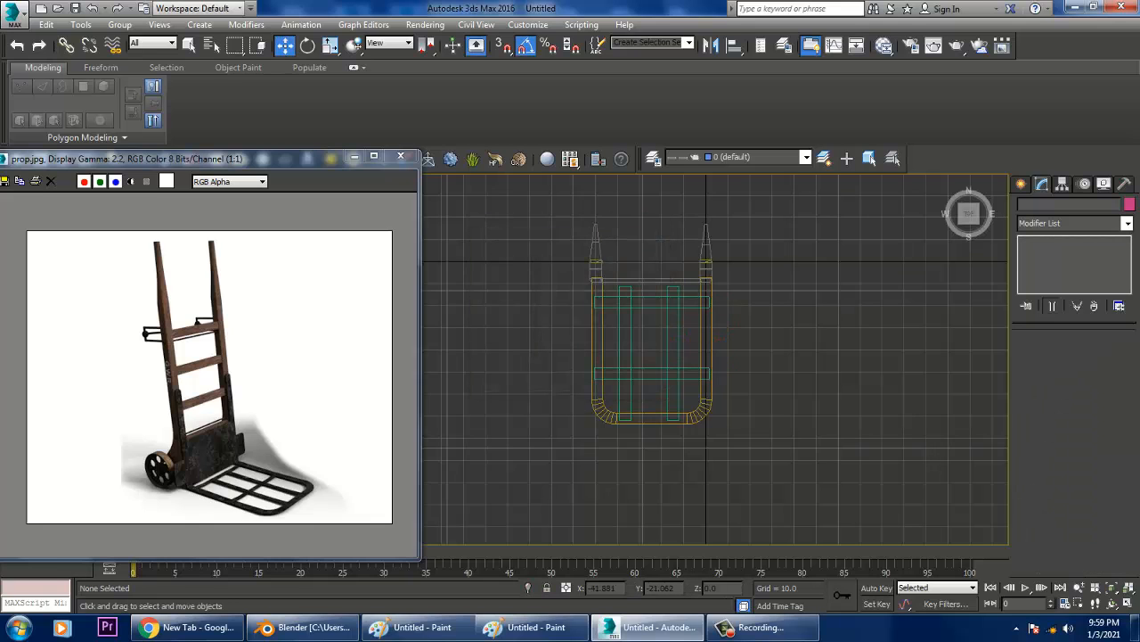
Select all four inner grate bars in the Perspective view and raise them along Z to the level of the U-shaped bar
{"action": "left_click", "coordinate": [642, 302]}
{"action": "key", "text": "alt+w"}
{"action": "right_click", "coordinate": [766, 468]}
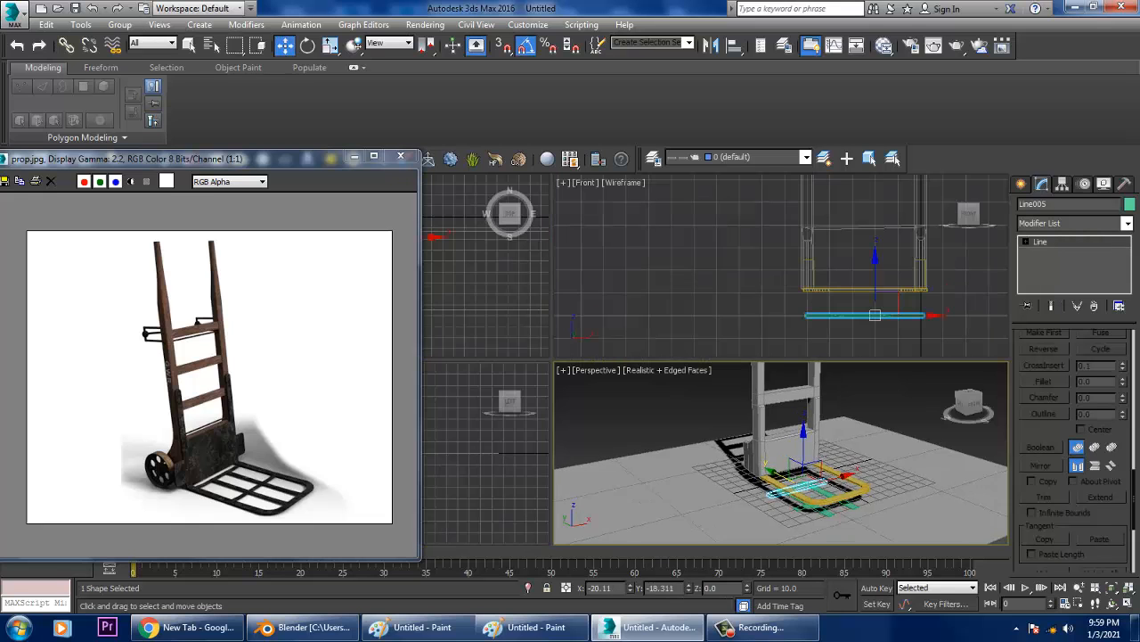
{"action": "key", "text": "alt+w"}
{"action": "scroll", "coordinate": [766, 468], "scroll_direction": "up", "scroll_amount": 4}
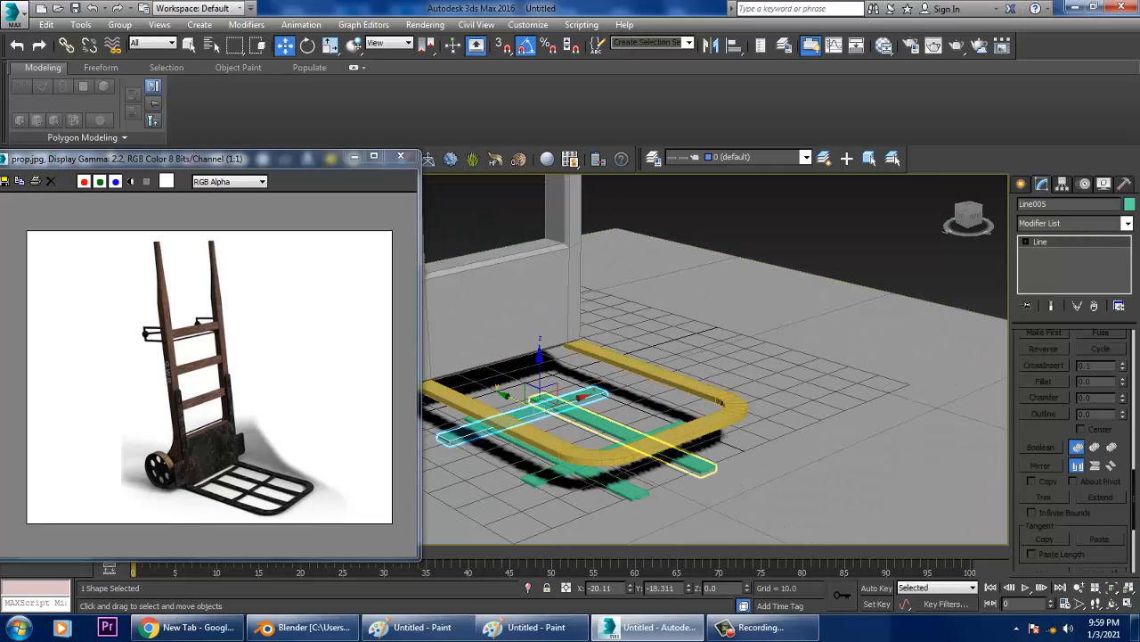
{"action": "left_click", "coordinate": [602, 424], "text": "ctrl"}
{"action": "left_click", "coordinate": [542, 480], "text": "ctrl"}
{"action": "left_click", "coordinate": [625, 489], "text": "ctrl"}
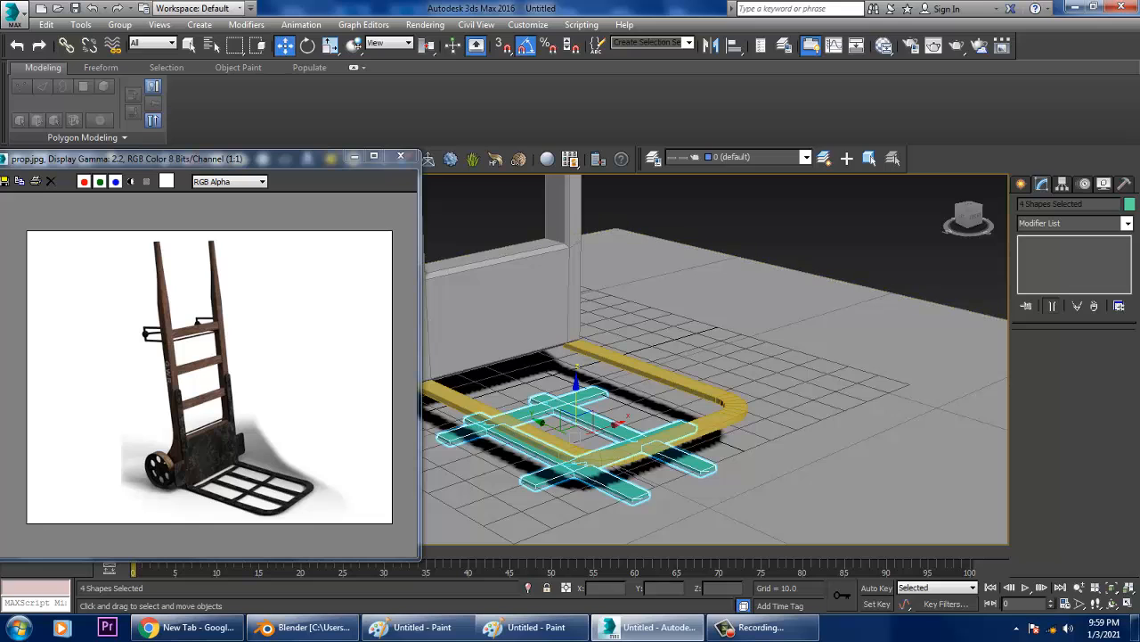
{"action": "mouse_move", "coordinate": [575, 387]}
{"action": "left_mouse_down"}
{"action": "mouse_move", "coordinate": [576, 341]}
{"action": "mouse_move", "coordinate": [579, 374]}
{"action": "left_mouse_up"}
{"action": "key", "text": "r"}
{"action": "key", "text": "w"}
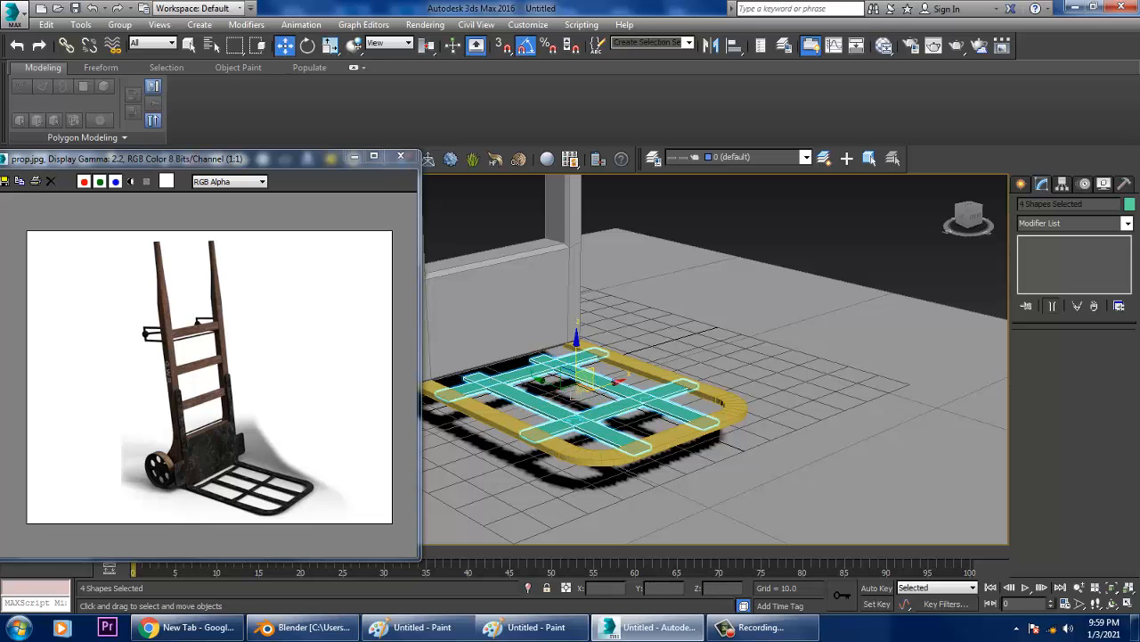
{"action": "left_click_drag", "start_coordinate": [577, 352], "coordinate": [577, 351]}
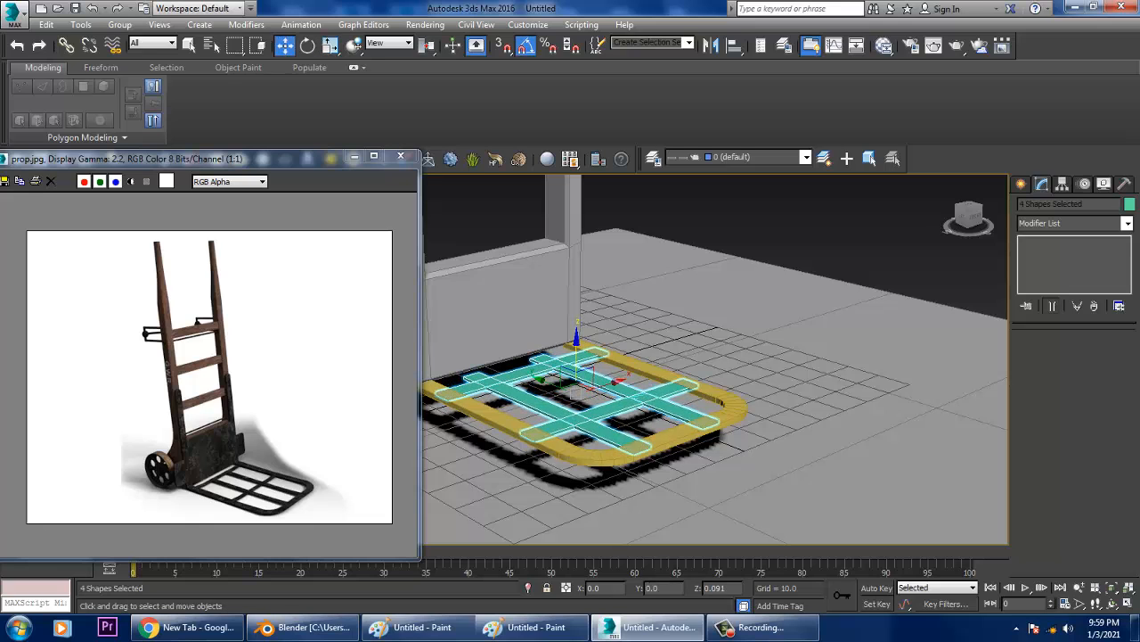
Select both short post strips in wireframe and shift them along Y onto the front faces of the posts
{"action": "middle_click_drag", "start_coordinate": [576, 351], "coordinate": [530, 358], "text": "alt"}
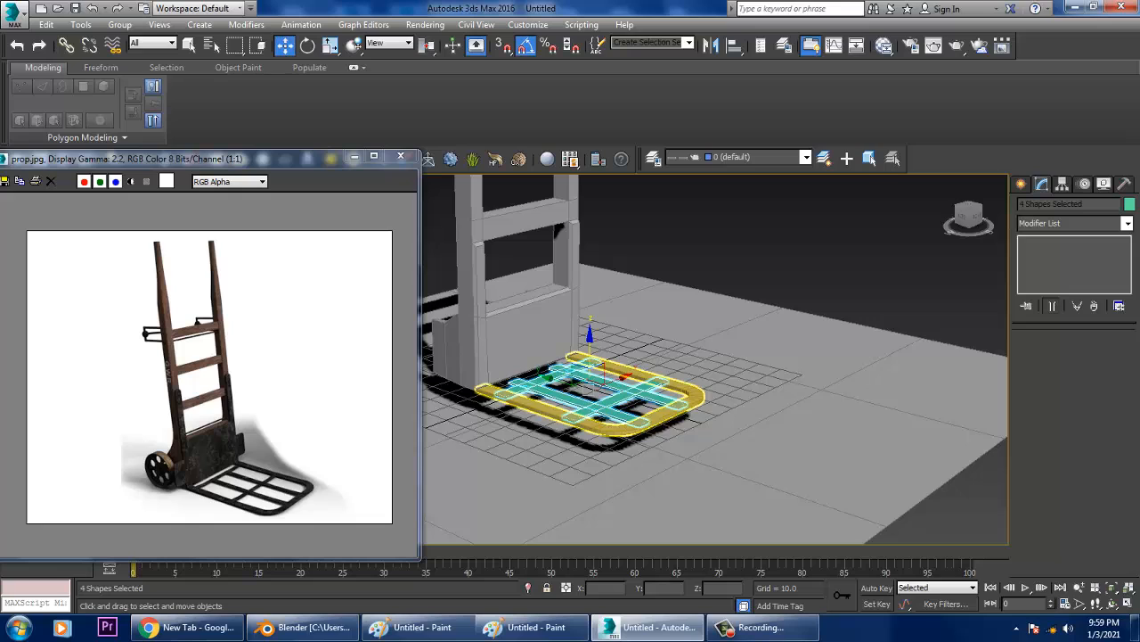
{"action": "key", "text": "F3"}
{"action": "left_click", "coordinate": [465, 366]}
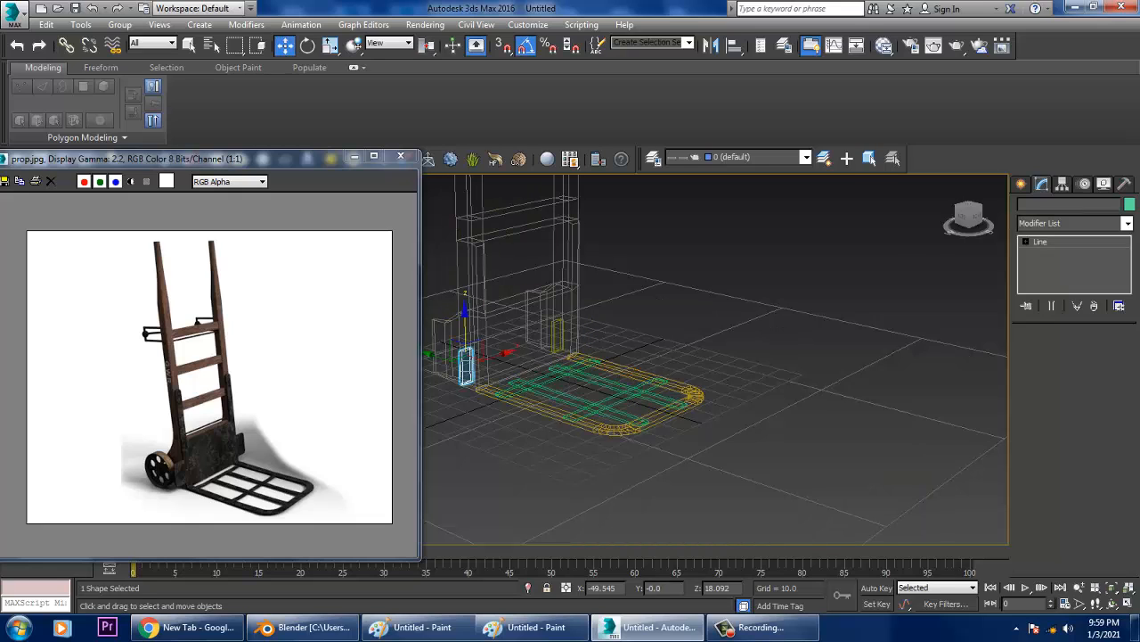
{"action": "left_click", "coordinate": [557, 334], "text": "ctrl"}
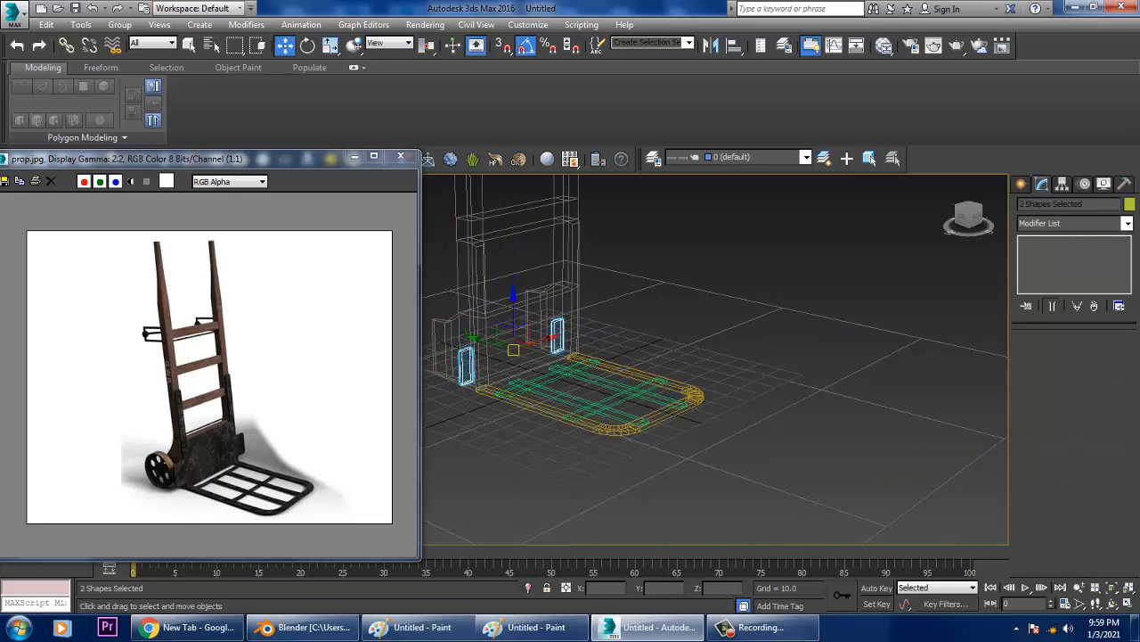
{"action": "left_click_drag", "start_coordinate": [493, 344], "coordinate": [508, 348]}
{"action": "key", "text": "F3"}
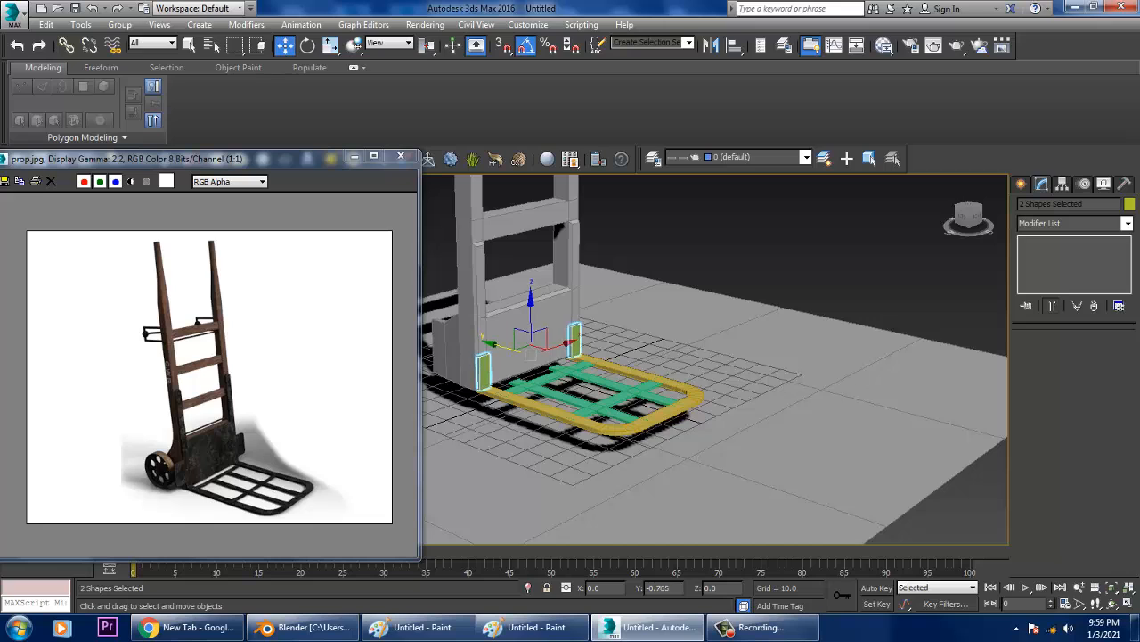
Select the upper handle vertices of the hand truck frame and lower them about 8.3 along Z
{"action": "scroll", "coordinate": [682, 358], "scroll_direction": "down", "scroll_amount": 6}
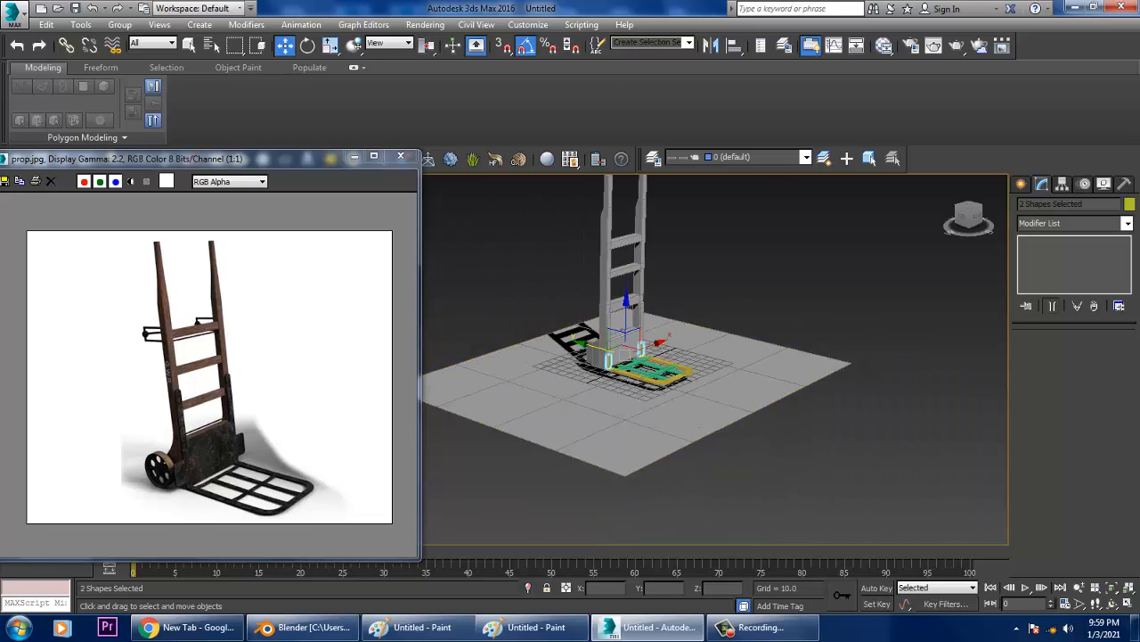
{"action": "middle_click_drag", "start_coordinate": [682, 358], "coordinate": [686, 394]}
{"action": "left_click", "coordinate": [641, 332]}
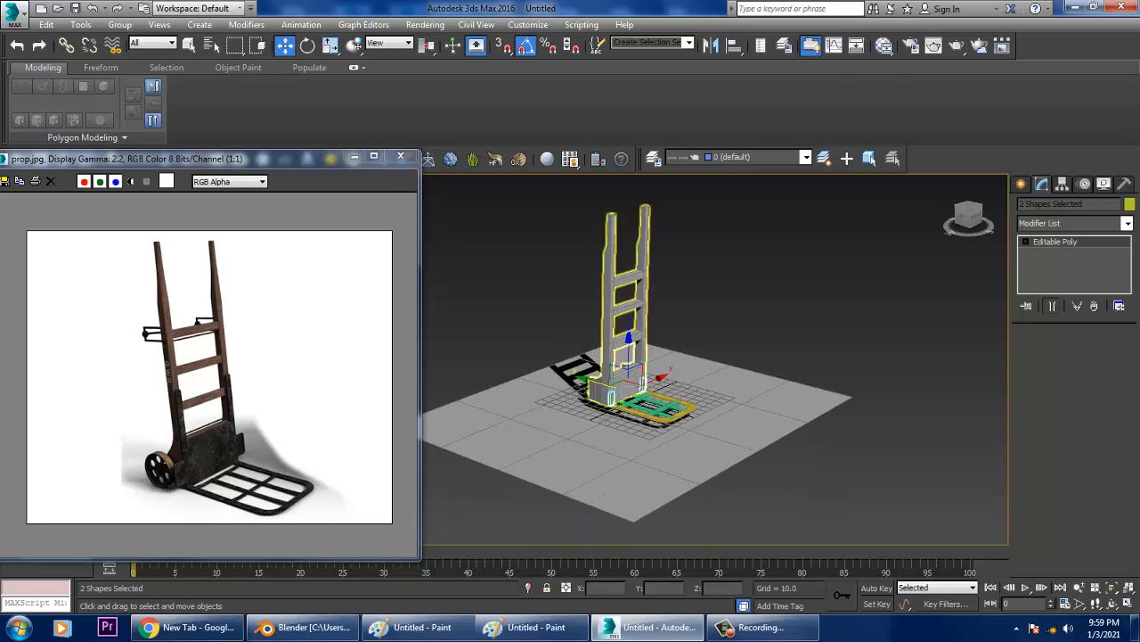
{"action": "middle_click_drag", "start_coordinate": [642, 332], "coordinate": [619, 385], "text": "alt"}
{"action": "key", "text": "1"}
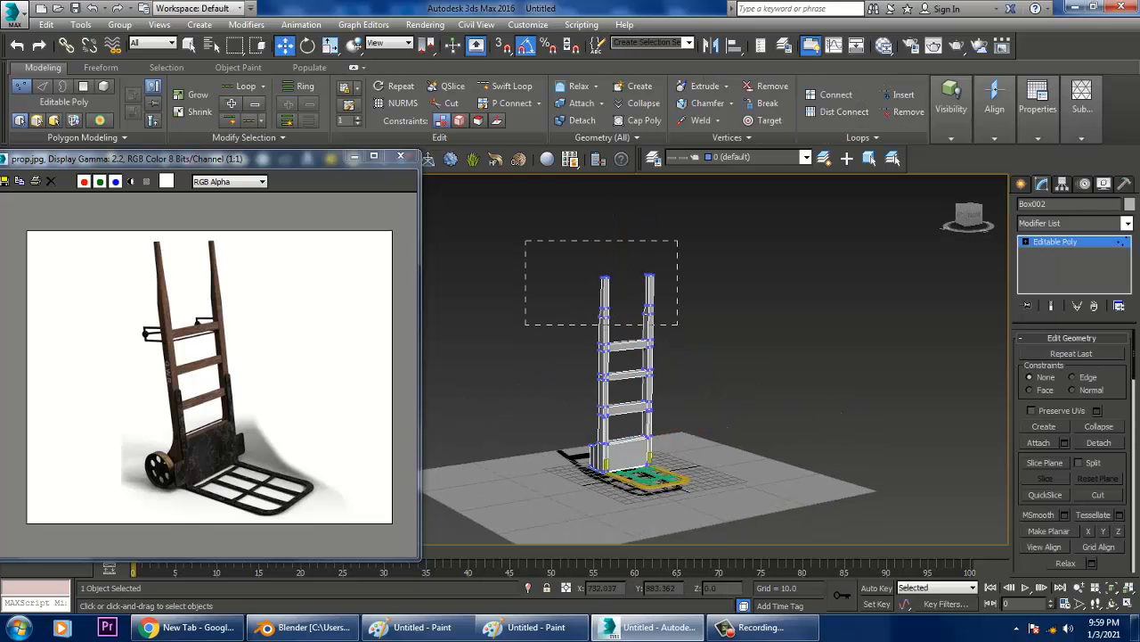
{"action": "left_click_drag", "start_coordinate": [526, 324], "coordinate": [525, 324]}
{"action": "left_click_drag", "start_coordinate": [628, 260], "coordinate": [628, 268]}
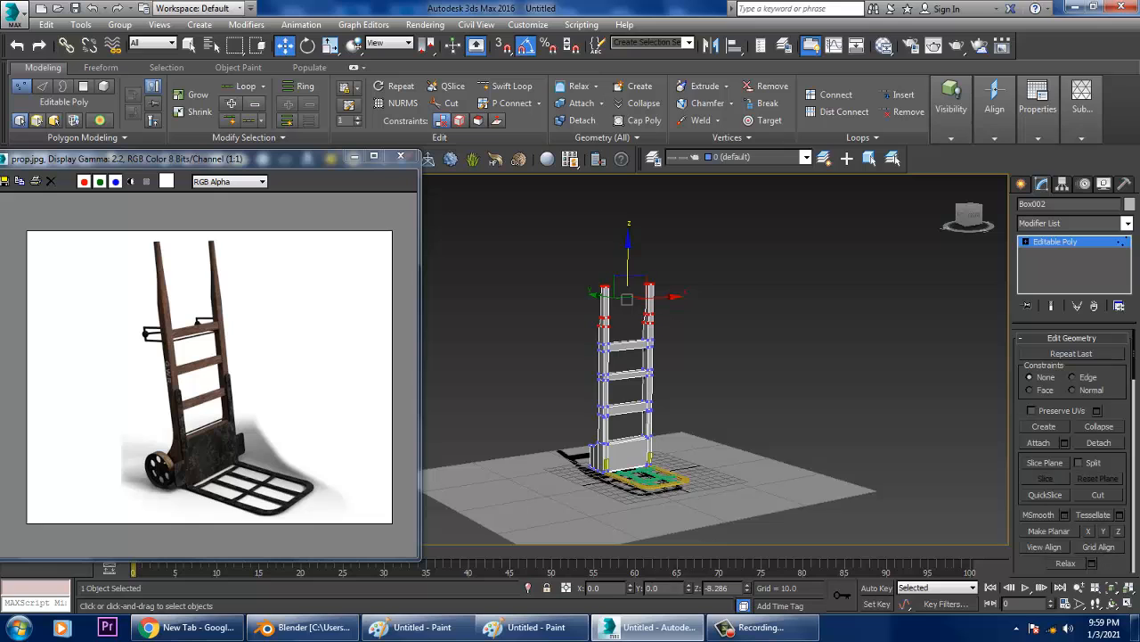
{"action": "middle_click_drag", "start_coordinate": [628, 270], "coordinate": [646, 287], "text": "alt"}
{"action": "key", "text": "1"}
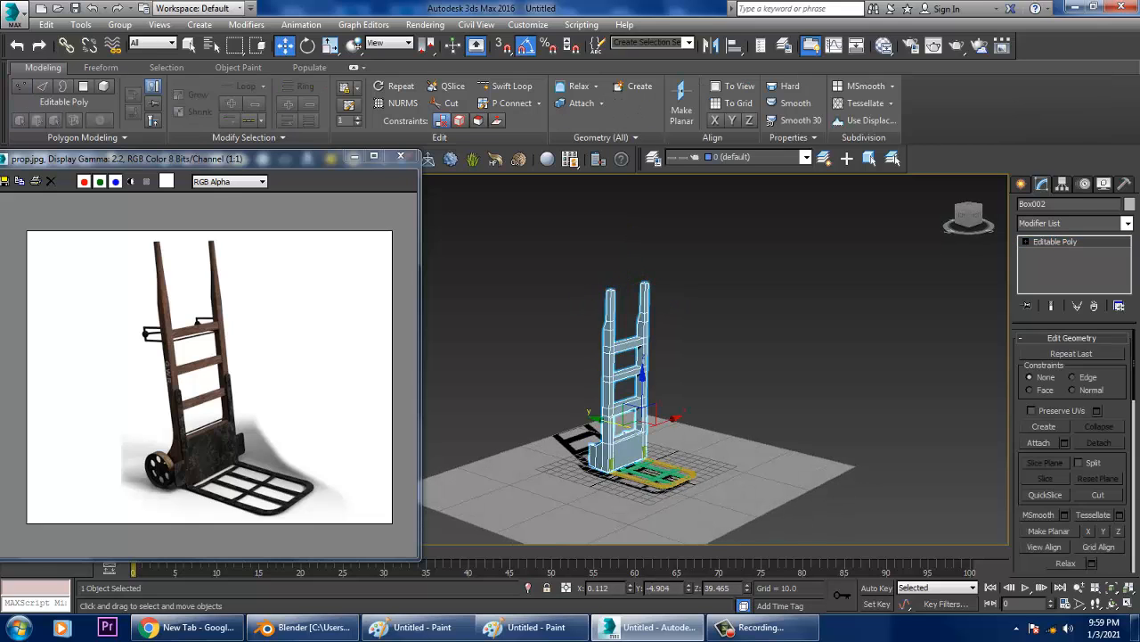
Select all objects in the scene and set their object color to the custom light grey
{"action": "key", "text": "ctrl+a"}
{"action": "left_click", "coordinate": [1130, 204]}
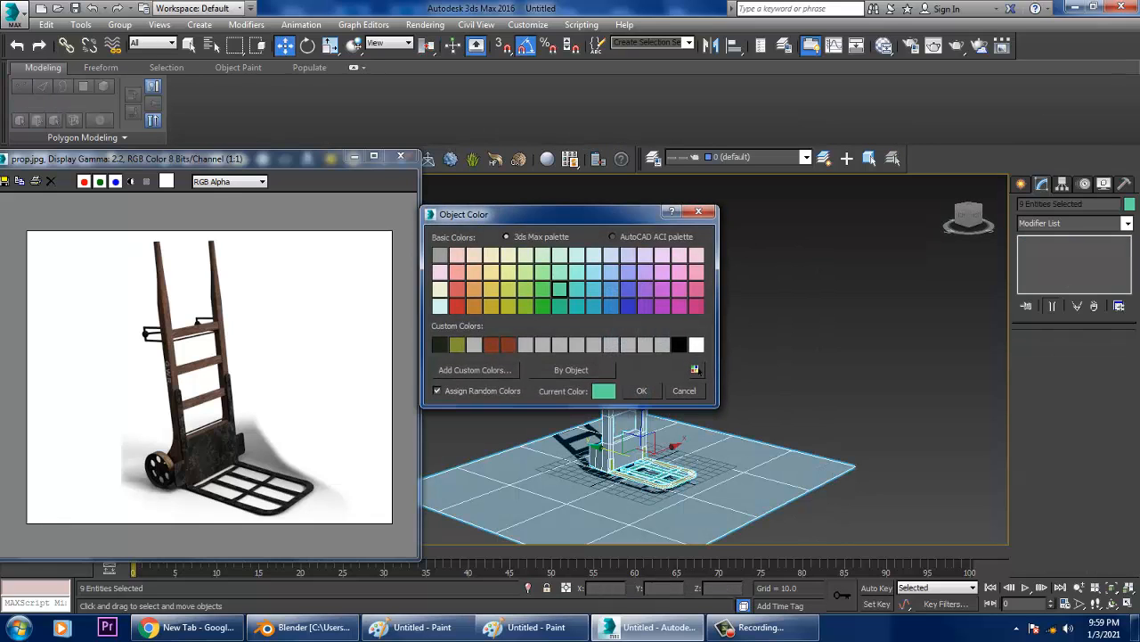
{"action": "left_click", "coordinate": [662, 345]}
{"action": "key", "text": "Return"}
In the Left view, create a wheel tube behind the base panel with radii about 14 and 9.1 and height about 2.3
{"action": "key", "text": "alt+w"}
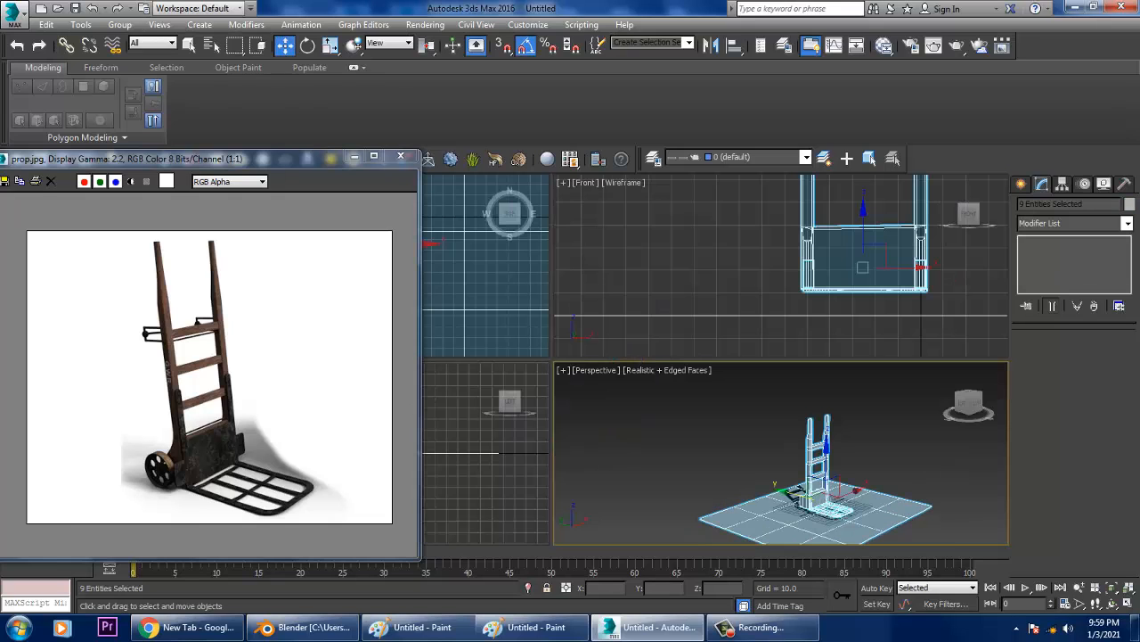
{"action": "right_click", "coordinate": [499, 436]}
{"action": "key", "text": "alt+w"}
{"action": "scroll", "coordinate": [703, 489], "scroll_direction": "down", "scroll_amount": 2}
{"action": "middle_click_drag", "start_coordinate": [513, 334], "coordinate": [733, 418]}
{"action": "scroll", "coordinate": [703, 489], "scroll_direction": "up", "scroll_amount": 5}
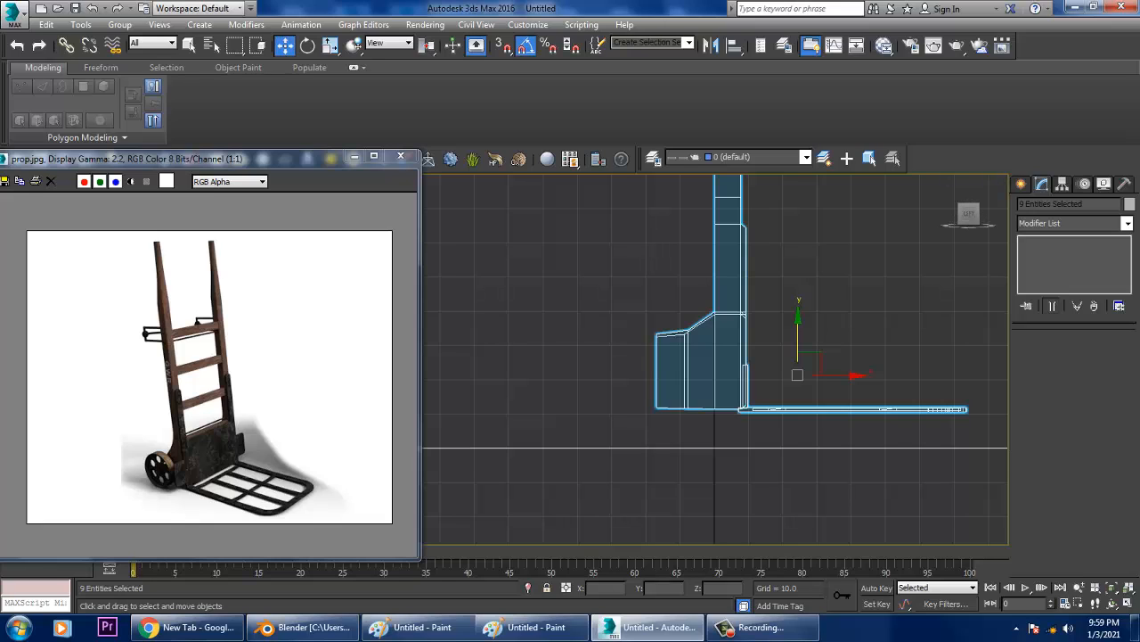
{"action": "left_click", "coordinate": [1022, 184]}
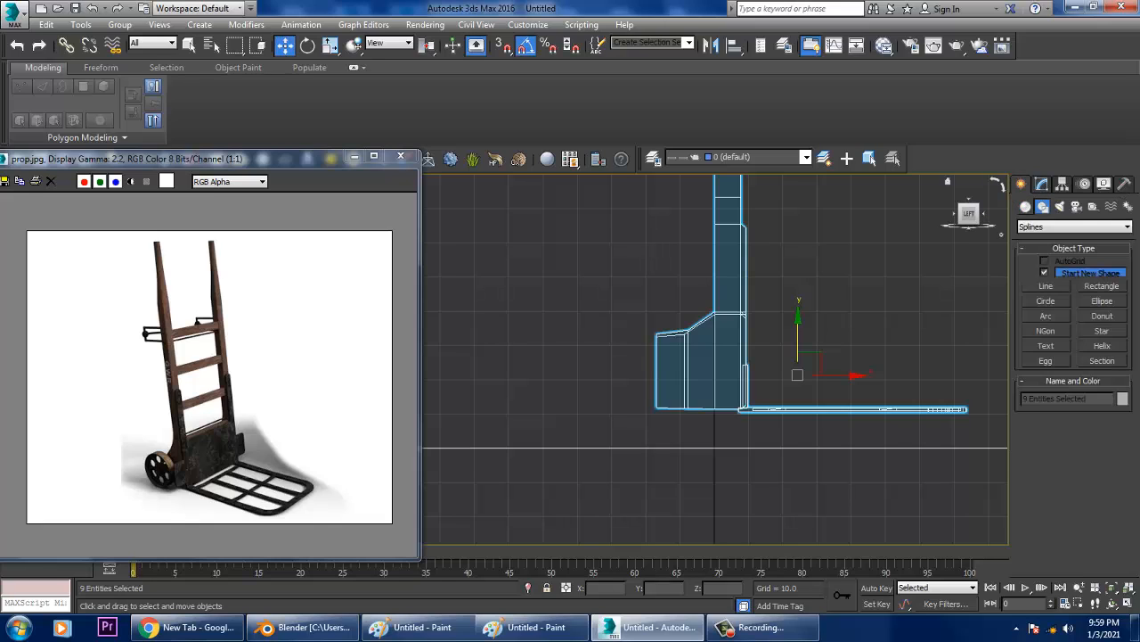
{"action": "left_click", "coordinate": [1026, 206]}
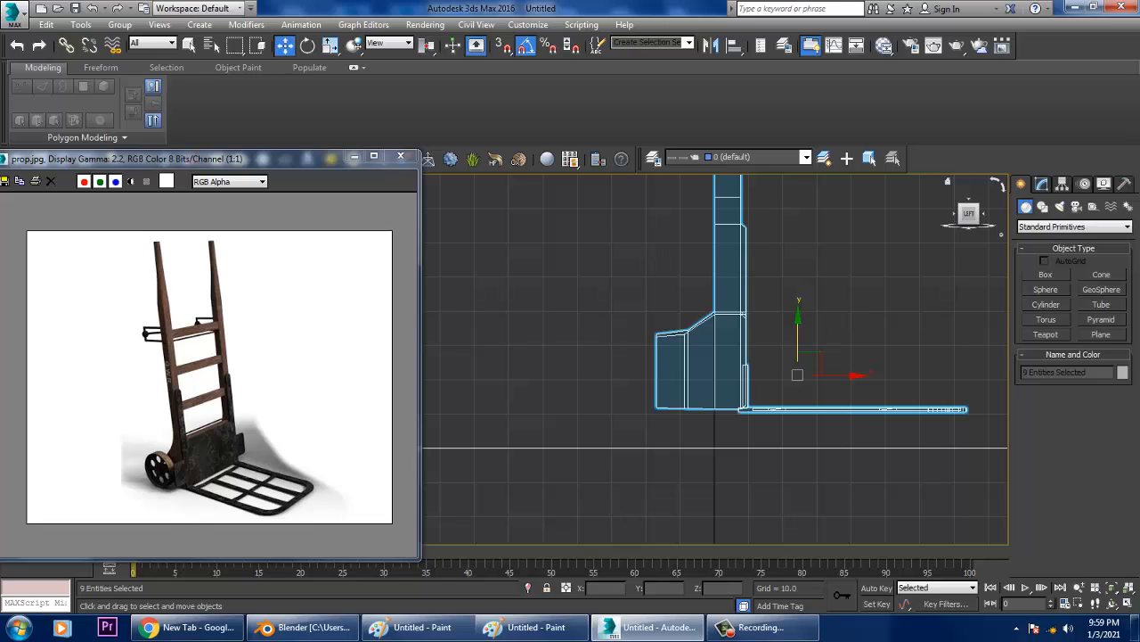
{"action": "left_click", "coordinate": [1046, 304]}
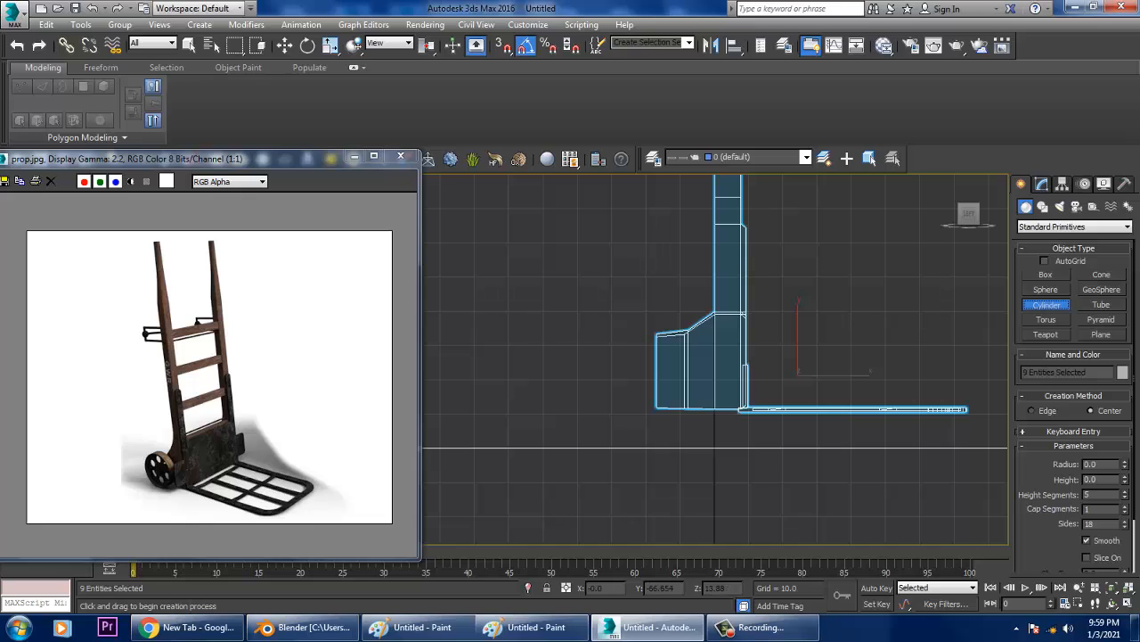
{"action": "left_click", "coordinate": [1101, 304]}
{"action": "left_click_drag", "start_coordinate": [626, 370], "coordinate": [675, 369]}
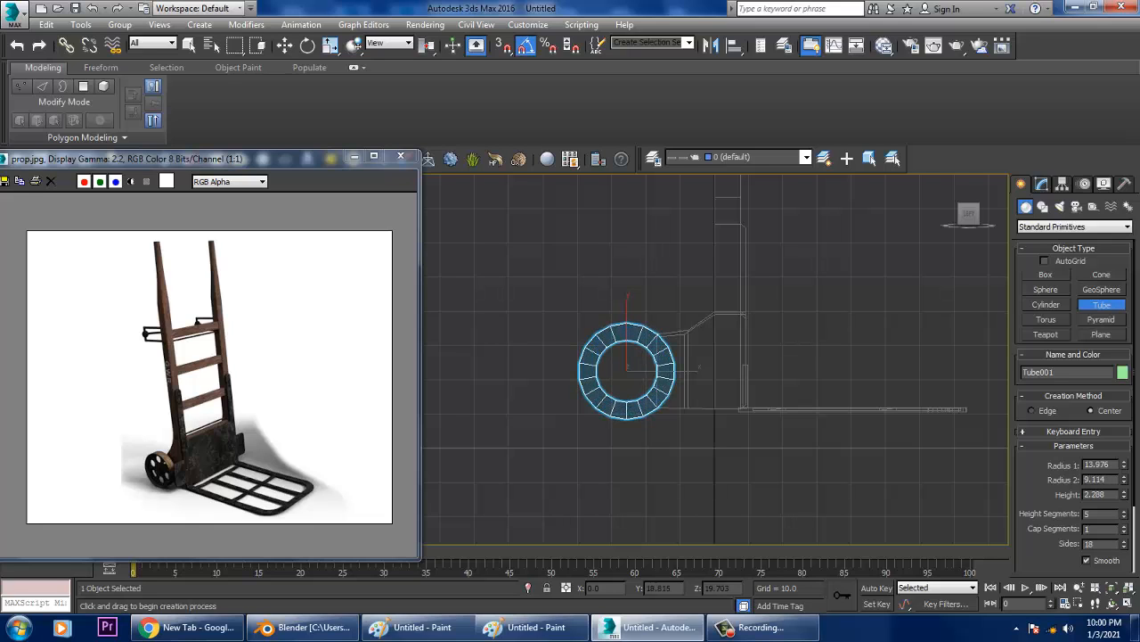
Move the wheel tube along X to about -56.6, just outside the hand truck's side post
{"action": "key", "text": "w"}
{"action": "key", "text": "alt+w"}
{"action": "middle_click", "coordinate": [784, 446]}
{"action": "key", "text": "alt+w"}
{"action": "scroll", "coordinate": [784, 445], "scroll_direction": "down", "scroll_amount": 4}
{"action": "middle_click_drag", "start_coordinate": [785, 446], "coordinate": [659, 437], "text": "alt"}
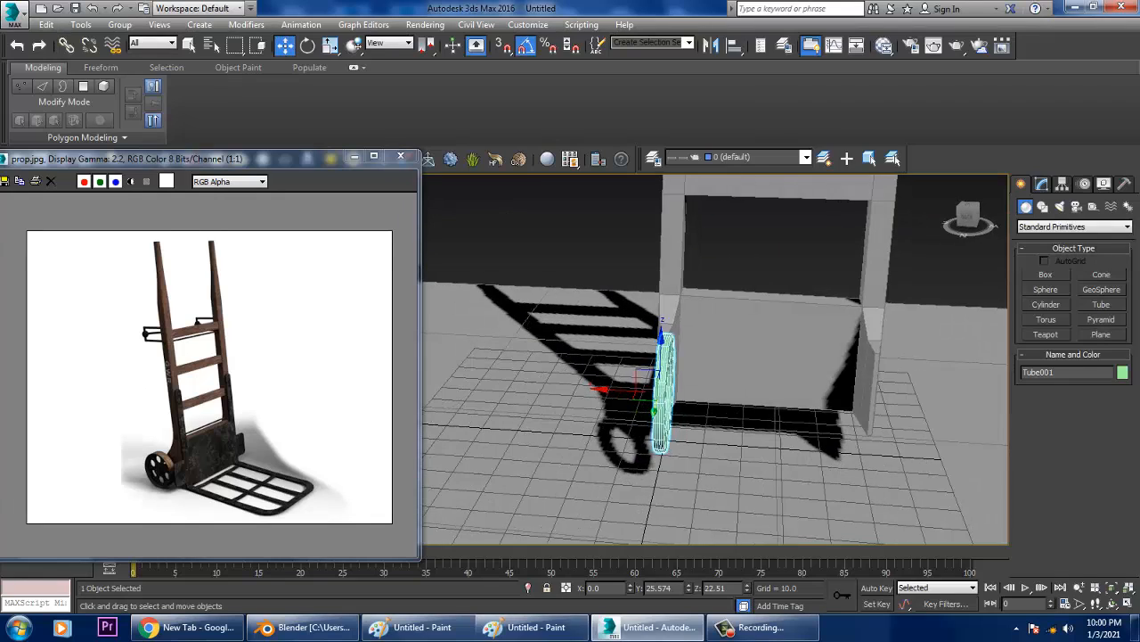
{"action": "left_click_drag", "start_coordinate": [624, 386], "coordinate": [876, 402]}
{"action": "middle_click_drag", "start_coordinate": [828, 397], "coordinate": [679, 392], "text": "alt"}
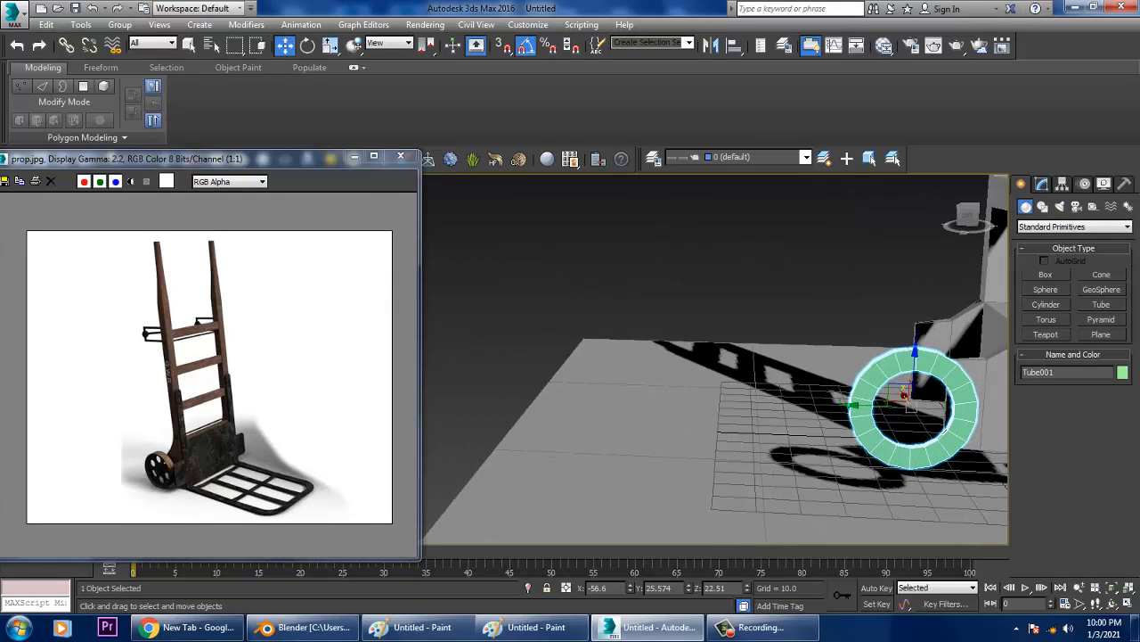
In the Left view, move the wheel tube along world Y to about 11.2 so it overlaps the angled side bracket
{"action": "key", "text": "alt+w"}
{"action": "middle_click", "coordinate": [499, 437]}
{"action": "key", "text": "alt+w"}
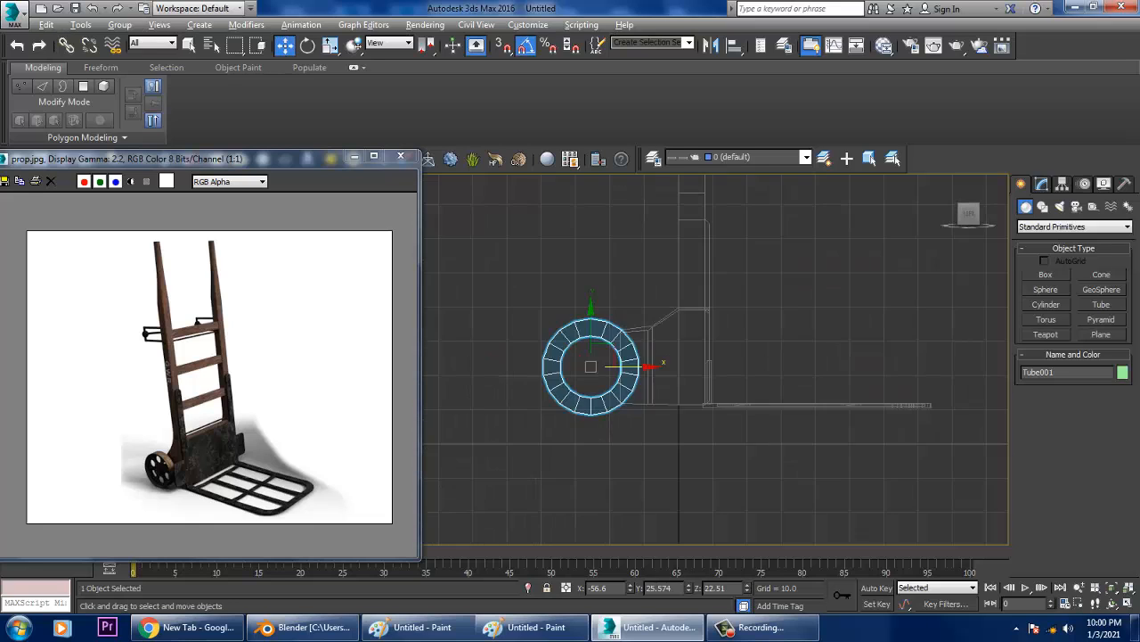
{"action": "scroll", "coordinate": [610, 379], "scroll_direction": "up", "scroll_amount": 5}
{"action": "scroll", "coordinate": [624, 383], "scroll_direction": "down", "scroll_amount": 5}
{"action": "left_click_drag", "start_coordinate": [648, 371], "coordinate": [706, 372]}
{"action": "scroll", "coordinate": [706, 371], "scroll_direction": "up", "scroll_amount": 2}
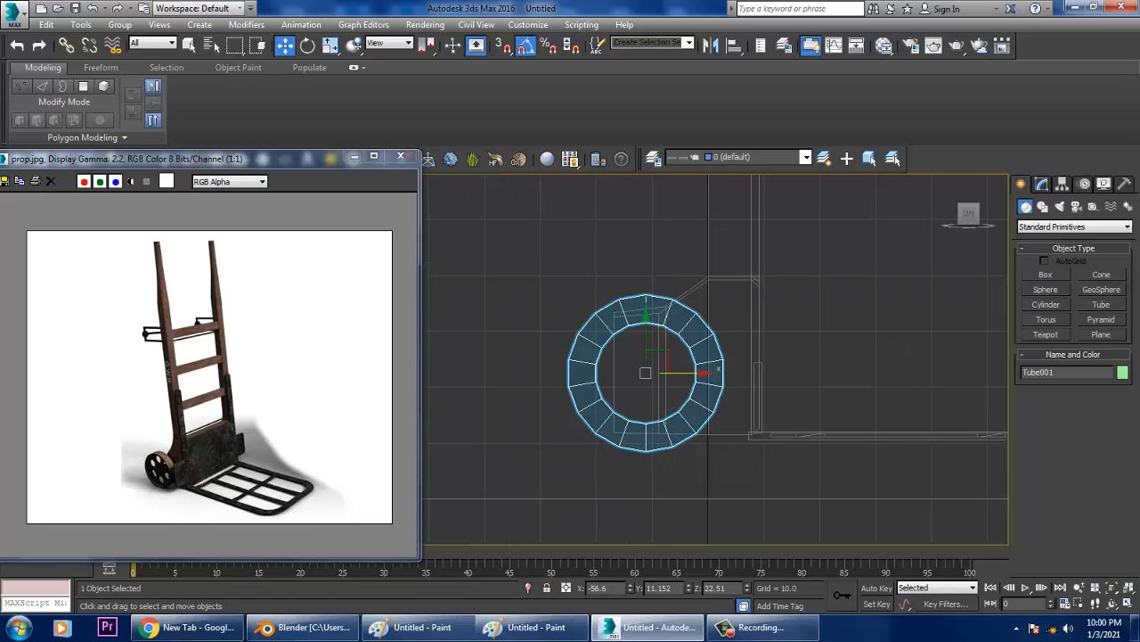
Widen the wheel tube by setting its height to about 8.35
{"action": "left_click", "coordinate": [1041, 184]}
{"action": "key", "text": "alt+w"}
{"action": "middle_click", "coordinate": [785, 455]}
{"action": "key", "text": "alt+w"}
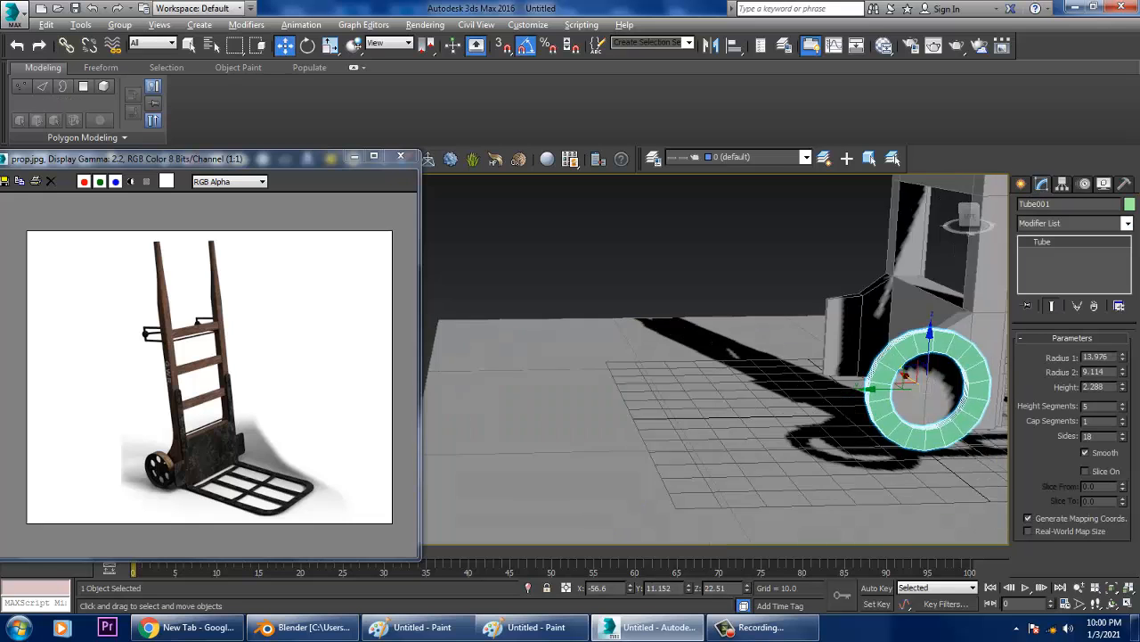
{"action": "key", "text": "z"}
{"action": "middle_click_drag", "start_coordinate": [749, 418], "coordinate": [802, 414], "text": "alt"}
{"action": "scroll", "coordinate": [748, 374], "scroll_direction": "down", "scroll_amount": 3}
{"action": "middle_click_drag", "start_coordinate": [588, 375], "coordinate": [776, 383]}
{"action": "middle_click_drag", "start_coordinate": [712, 383], "coordinate": [846, 378], "text": "alt"}
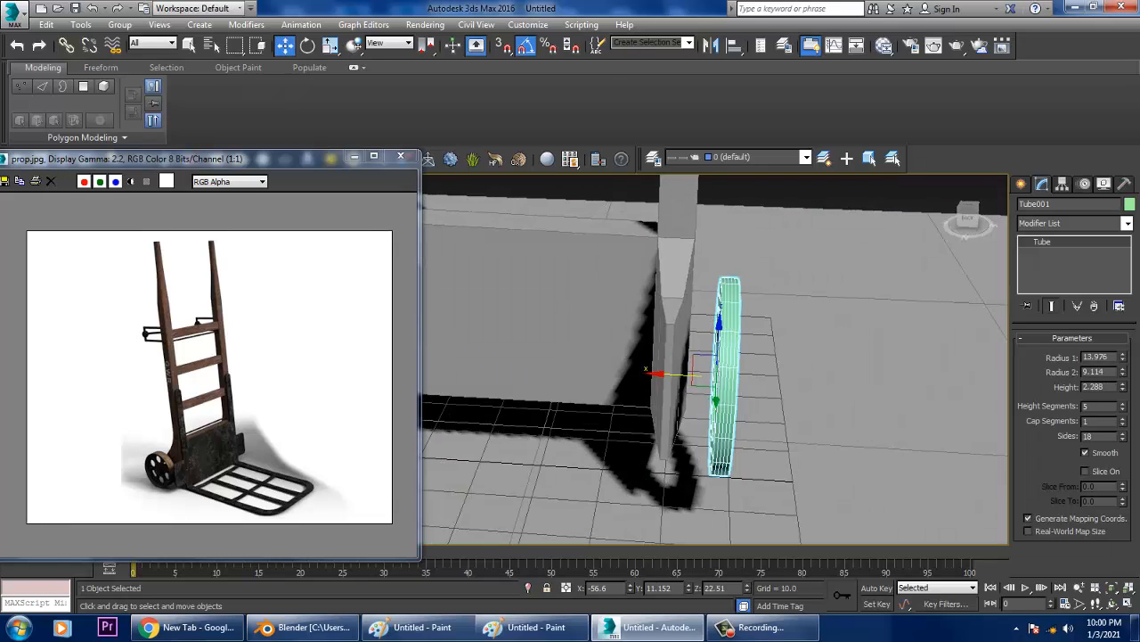
{"action": "left_click_drag", "start_coordinate": [1122, 387], "coordinate": [1123, 339]}
{"action": "middle_click_drag", "start_coordinate": [838, 383], "coordinate": [712, 405], "text": "alt"}
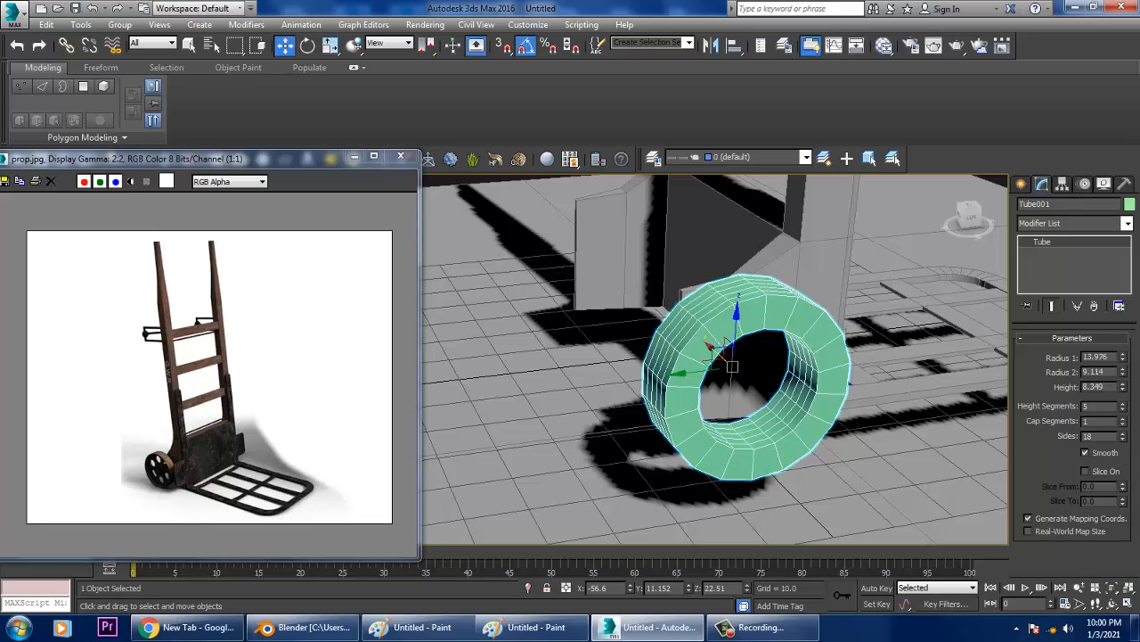
Set the wheel tube's height segments to 3 and its sides to 24
{"action": "left_click", "coordinate": [1123, 409]}
{"action": "left_click", "coordinate": [1123, 409]}
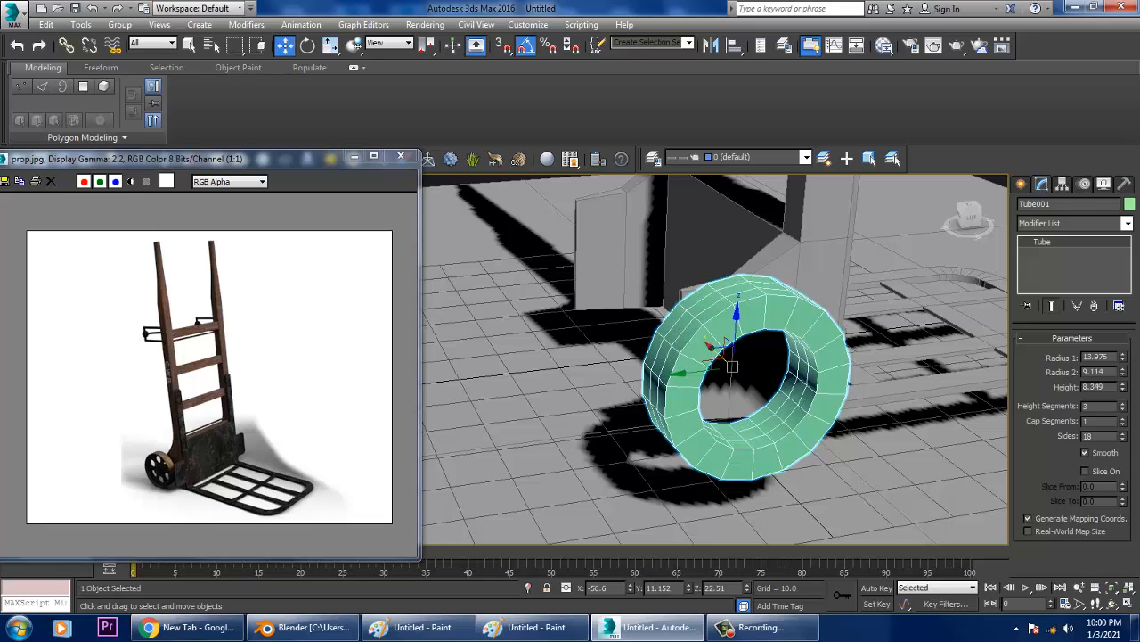
{"action": "left_click", "coordinate": [1123, 433]}
{"action": "left_click", "coordinate": [1122, 433]}
{"action": "left_click", "coordinate": [1123, 433]}
{"action": "left_click", "coordinate": [1123, 433]}
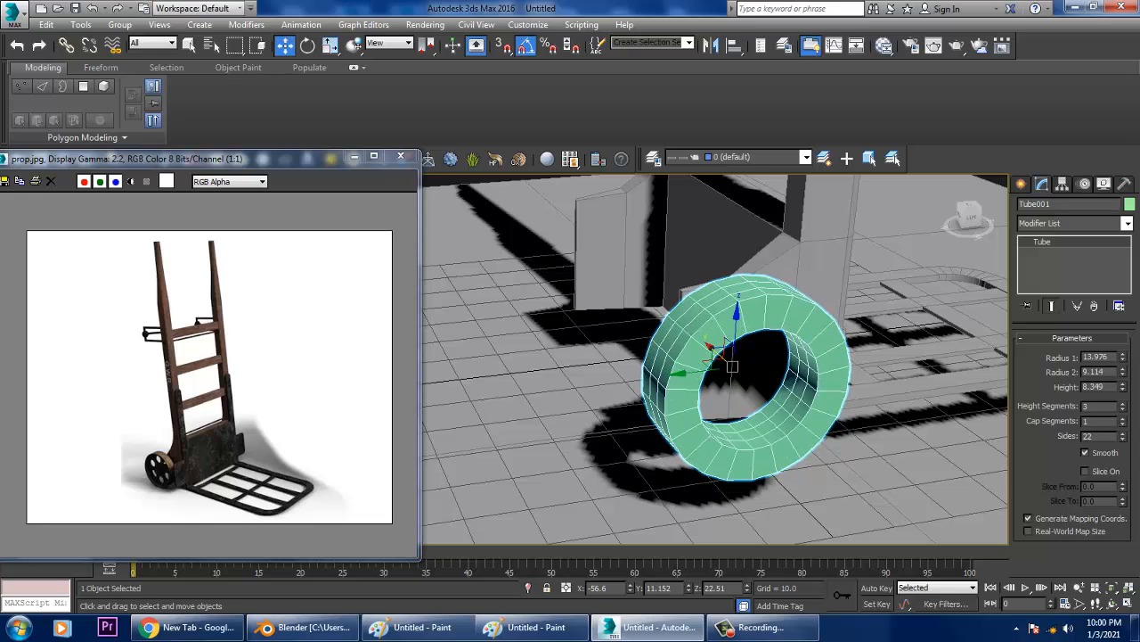
{"action": "left_click", "coordinate": [1123, 433]}
{"action": "left_click", "coordinate": [1123, 433]}
Convert the wheel tube to an Editable Poly
{"action": "middle_click_drag", "start_coordinate": [732, 367], "coordinate": [811, 390], "text": "alt"}
{"action": "right_click", "coordinate": [732, 319]}
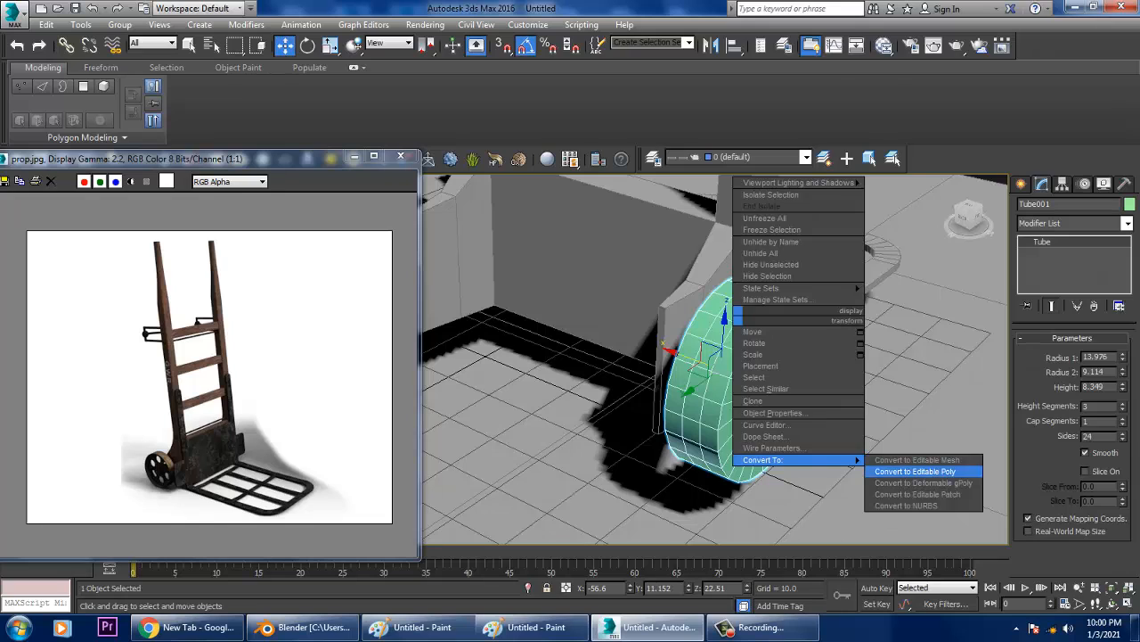
{"action": "left_click", "coordinate": [904, 469]}
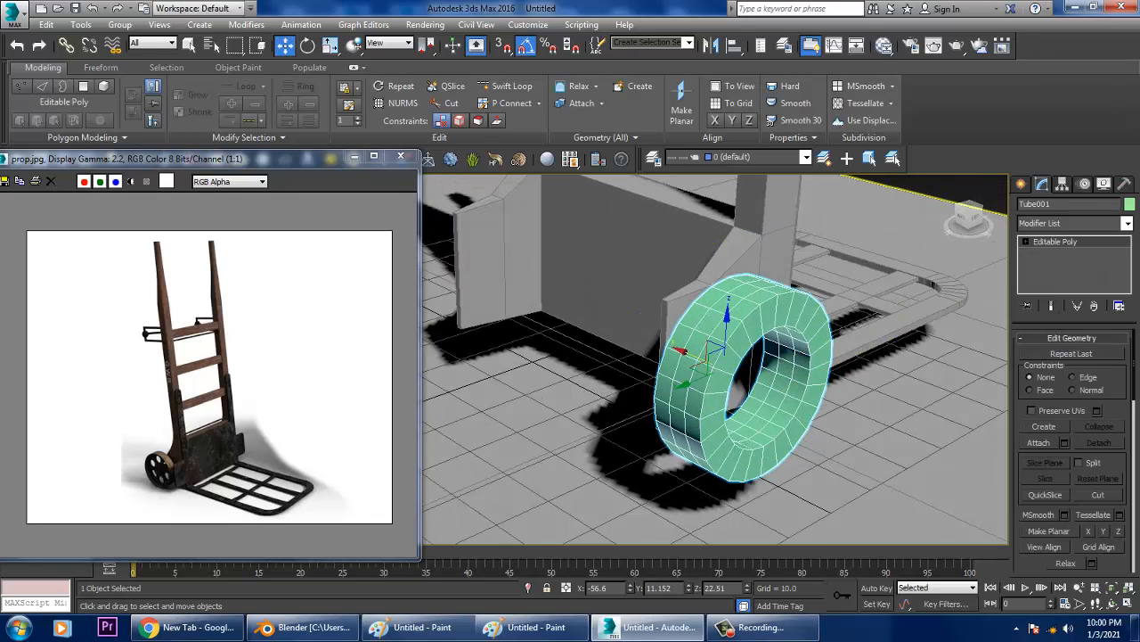
Select both outer rim edge loops of the wheel and chamfer them by 1.0 with 3 connect edge segments
{"action": "key", "text": "2"}
{"action": "double_click", "coordinate": [735, 331]}
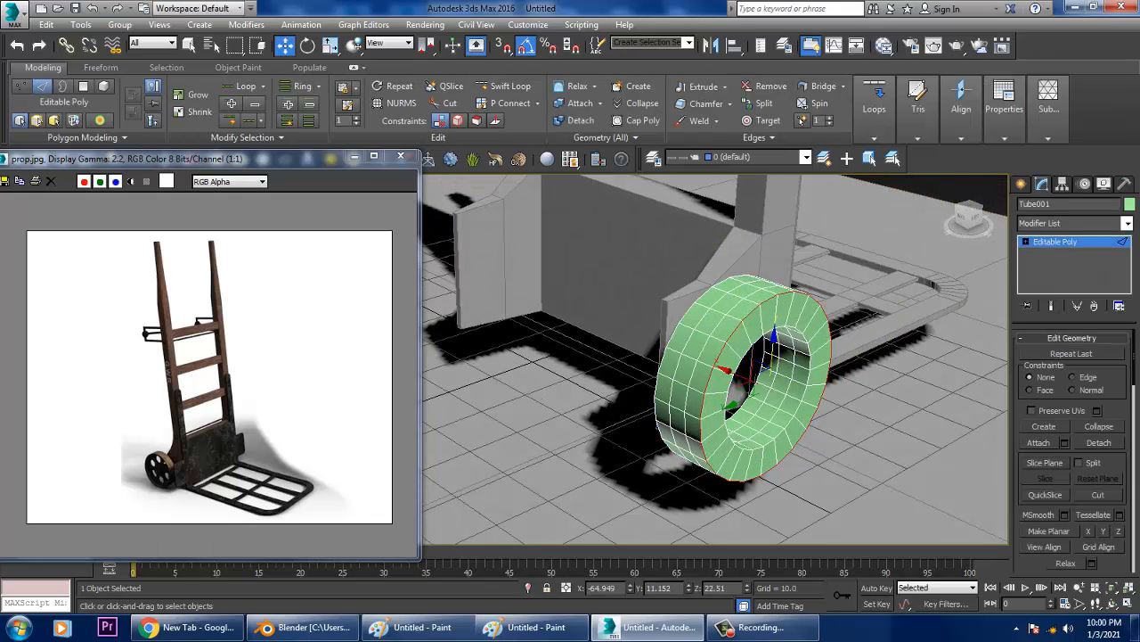
{"action": "double_click", "coordinate": [681, 322], "text": "ctrl"}
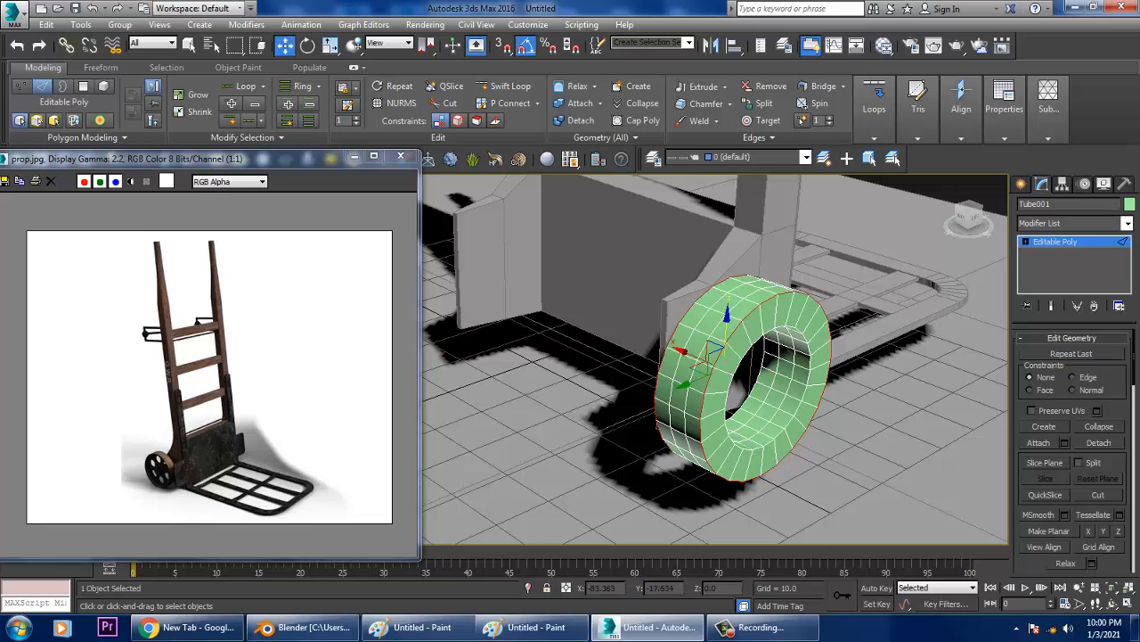
{"action": "scroll", "coordinate": [1072, 450], "scroll_direction": "down", "scroll_amount": 8}
{"action": "scroll", "coordinate": [1071, 450], "scroll_direction": "down", "scroll_amount": 2}
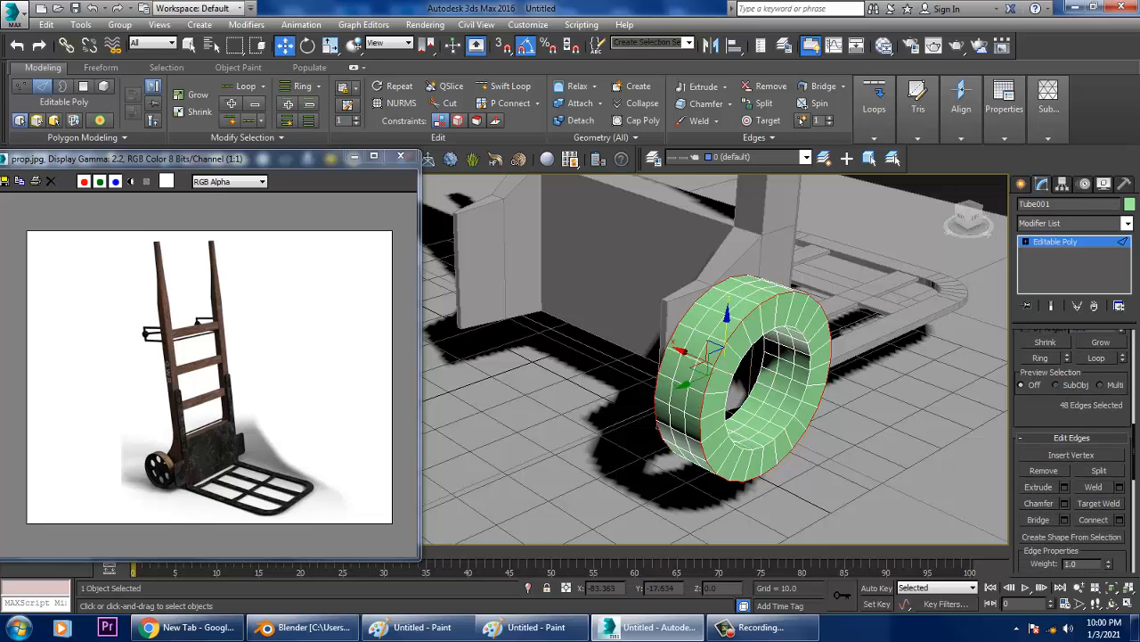
{"action": "left_click", "coordinate": [1064, 503]}
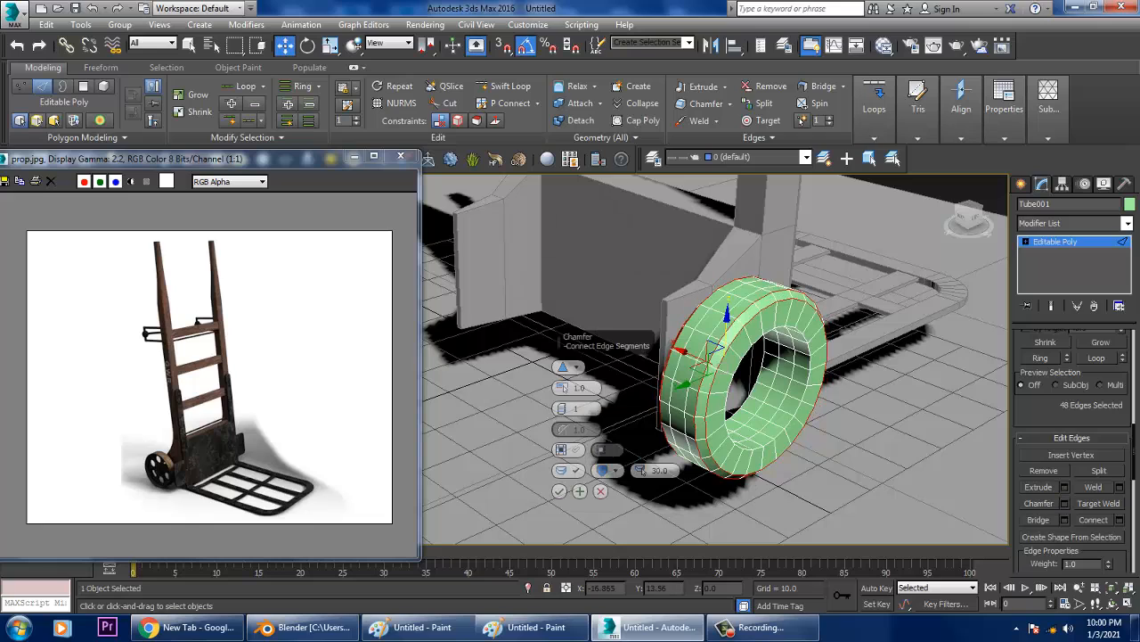
{"action": "mouse_move", "coordinate": [562, 388]}
{"action": "left_mouse_down"}
{"action": "mouse_move", "coordinate": [562, 370]}
{"action": "mouse_move", "coordinate": [562, 399]}
{"action": "mouse_move", "coordinate": [562, 378]}
{"action": "left_mouse_up"}
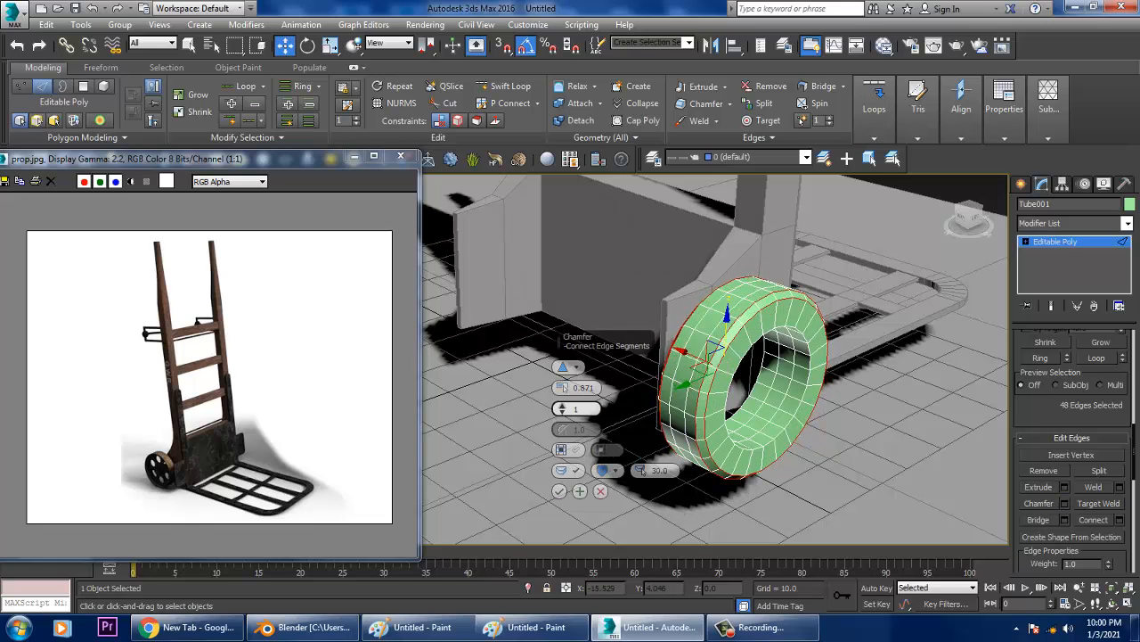
{"action": "left_click", "coordinate": [563, 405]}
{"action": "left_click", "coordinate": [562, 406]}
{"action": "left_click", "coordinate": [562, 387]}
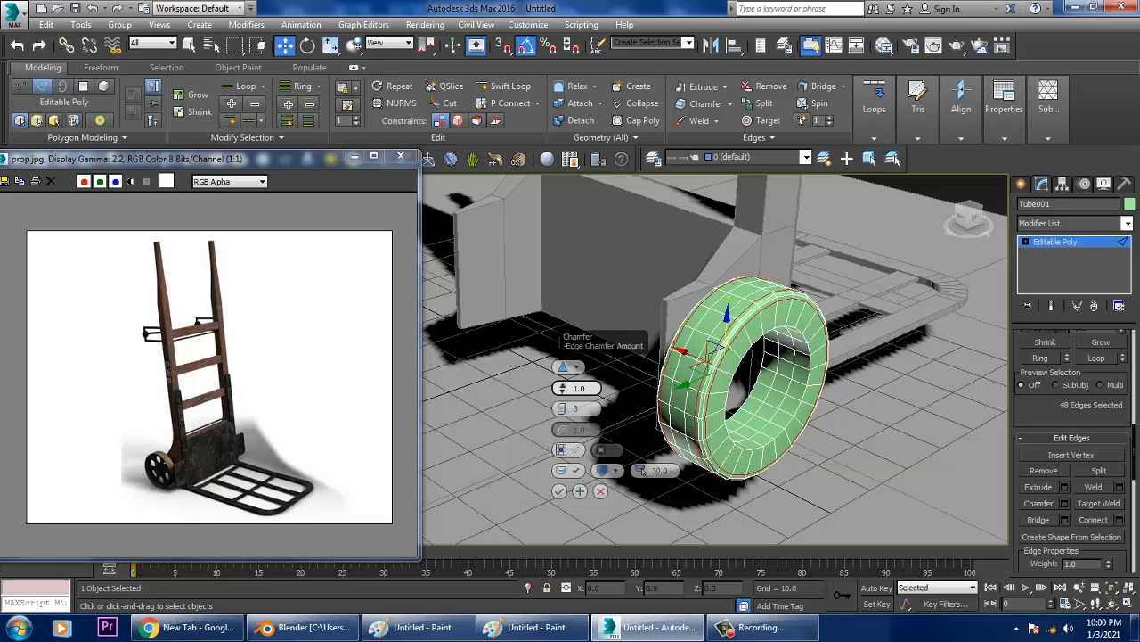
{"action": "left_click", "coordinate": [559, 491]}
Select a patch of inner rim polygons at the top of the wheel, two sides wide across the full width
{"action": "key", "text": "alt+w"}
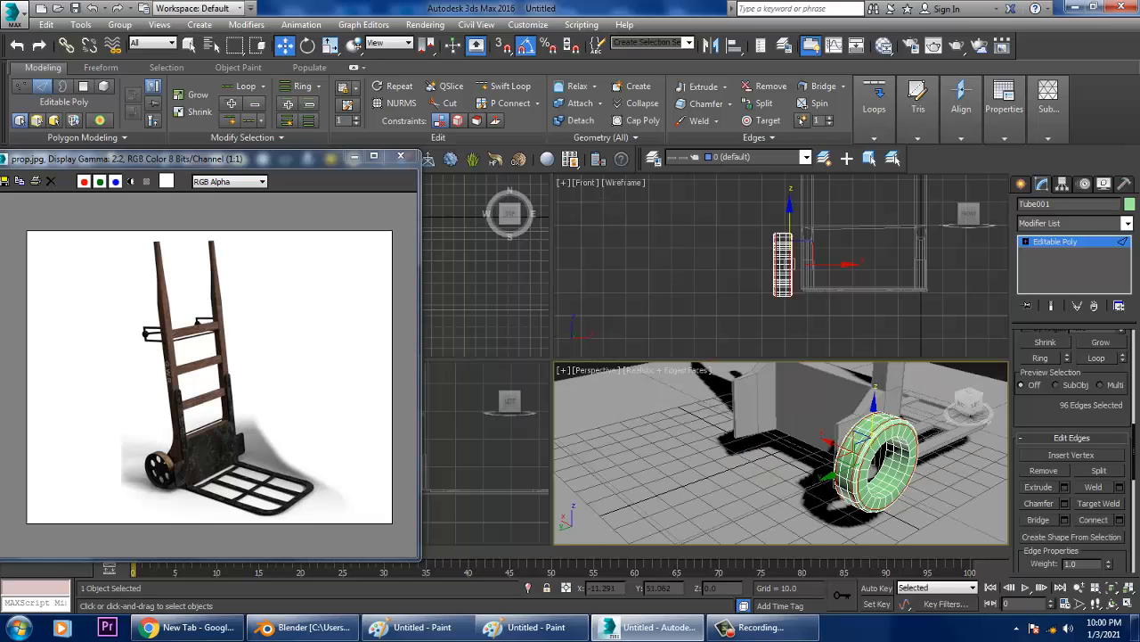
{"action": "middle_click", "coordinate": [488, 453]}
{"action": "key", "text": "z"}
{"action": "key", "text": "alt+w"}
{"action": "middle_click_drag", "start_coordinate": [488, 453], "coordinate": [510, 453]}
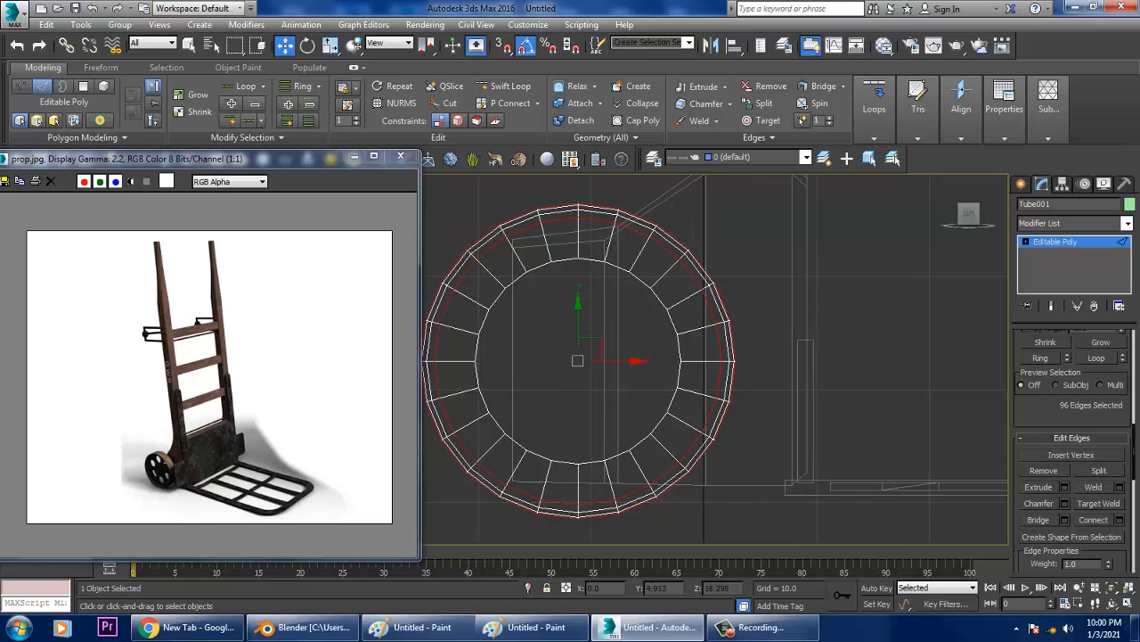
{"action": "key", "text": "alt+w"}
{"action": "middle_click_drag", "start_coordinate": [784, 445], "coordinate": [882, 379], "text": "alt"}
{"action": "key", "text": "alt+w"}
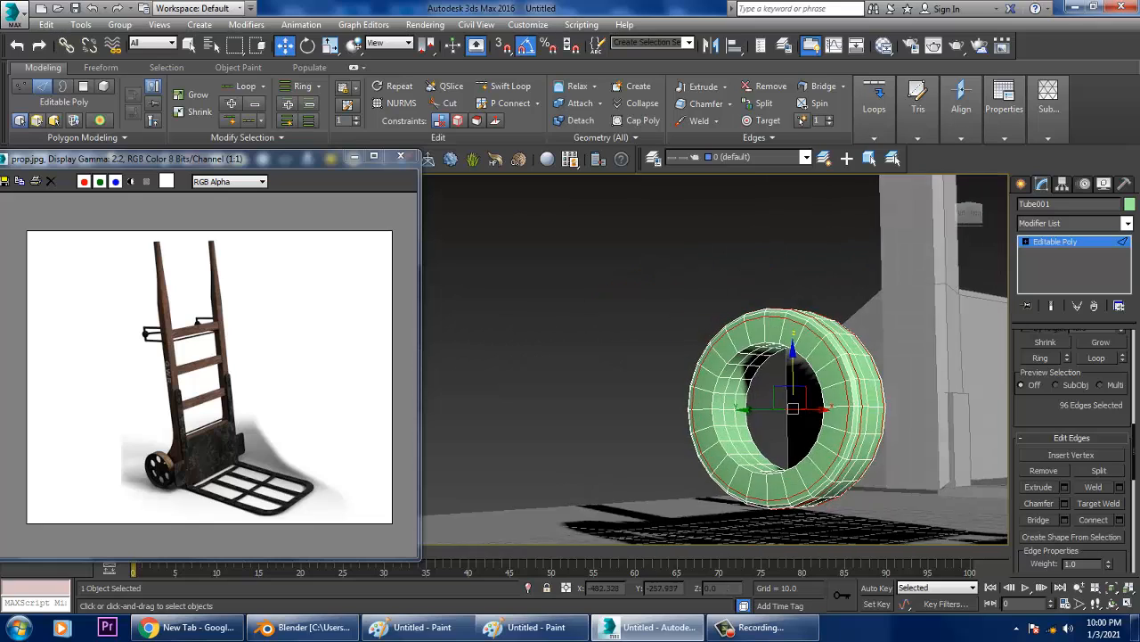
{"action": "scroll", "coordinate": [784, 383], "scroll_direction": "up", "scroll_amount": 5}
{"action": "key", "text": "4"}
{"action": "left_click", "coordinate": [679, 282]}
{"action": "middle_click_drag", "start_coordinate": [679, 282], "coordinate": [691, 238], "text": "alt"}
{"action": "left_click", "coordinate": [709, 301], "text": "ctrl"}
{"action": "left_click", "coordinate": [737, 318], "text": "ctrl"}
{"action": "middle_click_drag", "start_coordinate": [737, 318], "coordinate": [907, 298], "text": "alt"}
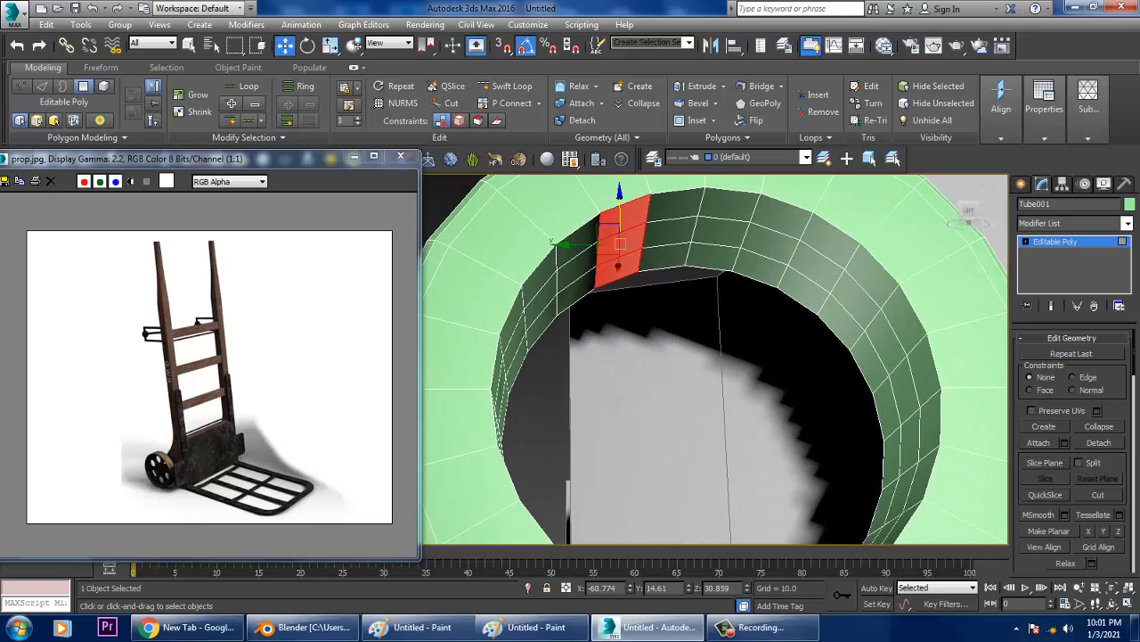
{"action": "left_click", "coordinate": [675, 222], "text": "ctrl"}
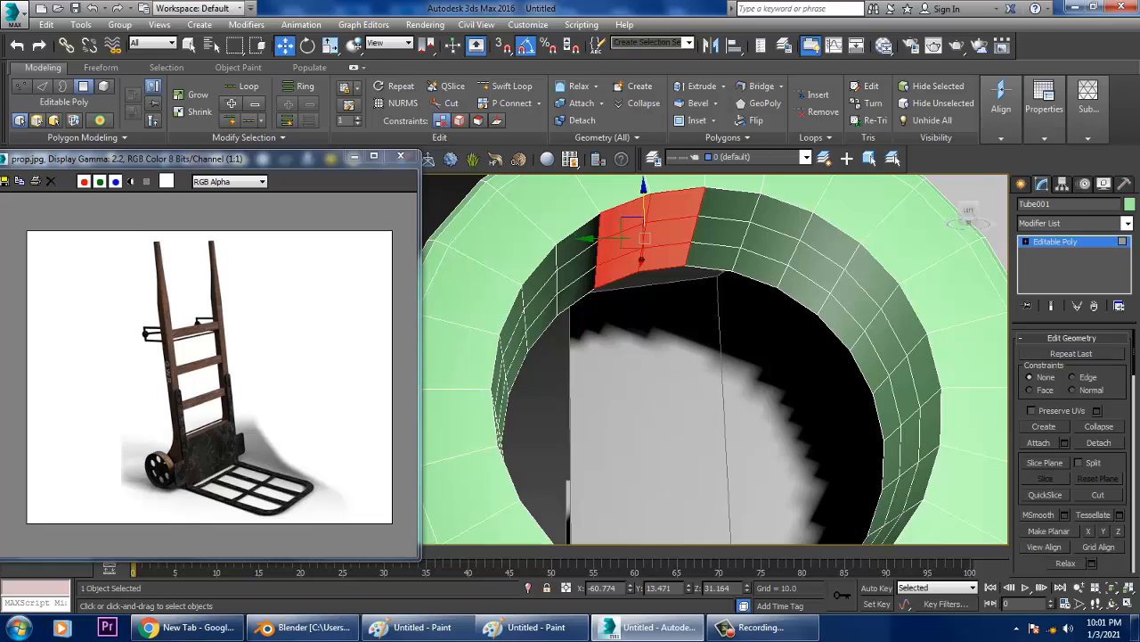
Add the two-side-wide patch of inner rim polygons on the wheel's load-grate side to the selection
{"action": "left_click", "coordinate": [904, 321], "text": "ctrl"}
{"action": "left_click", "coordinate": [887, 343], "text": "ctrl"}
{"action": "left_click", "coordinate": [871, 361], "text": "ctrl"}
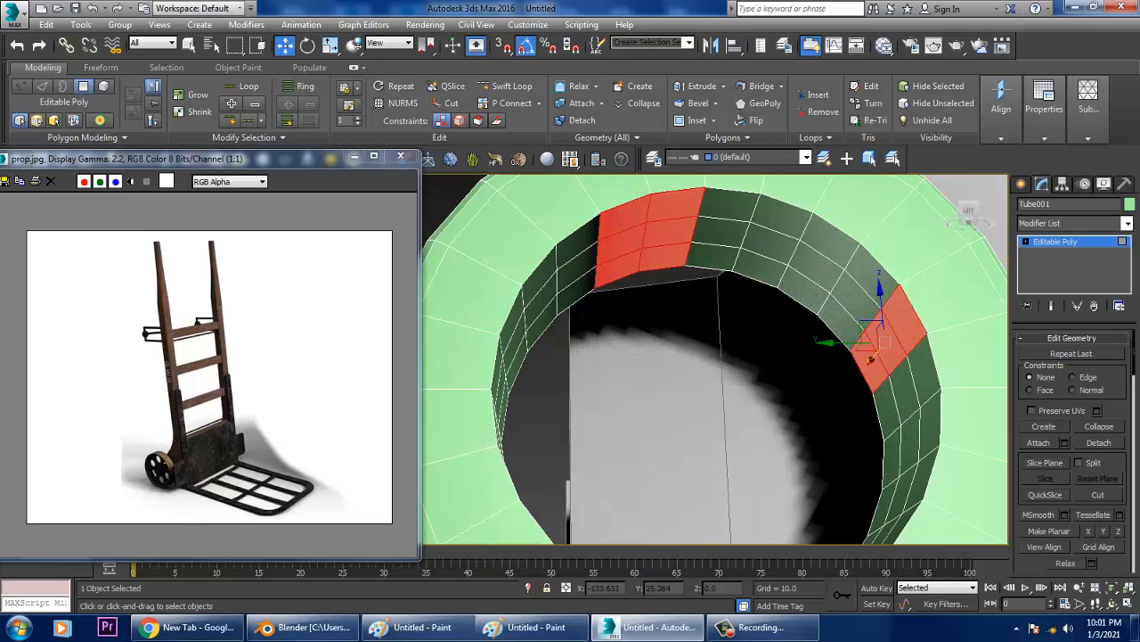
{"action": "left_click", "coordinate": [924, 370], "text": "ctrl"}
{"action": "left_click", "coordinate": [905, 390], "text": "ctrl"}
{"action": "left_click", "coordinate": [888, 407], "text": "ctrl"}
Add the matching two-side-wide patch of inner rim polygons at the bottom of the wheel to the selection
{"action": "middle_click_drag", "start_coordinate": [882, 407], "coordinate": [962, 438], "text": "alt"}
{"action": "middle_click_drag", "start_coordinate": [766, 473], "coordinate": [784, 332]}
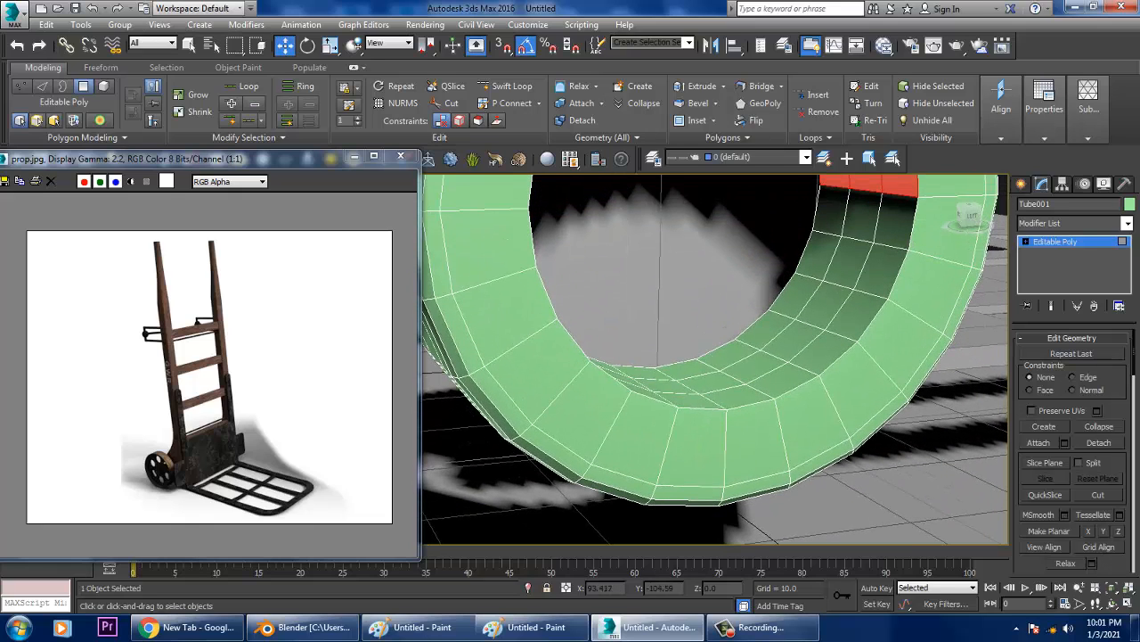
{"action": "left_click", "coordinate": [781, 381], "text": "ctrl"}
{"action": "left_click", "coordinate": [755, 366], "text": "ctrl"}
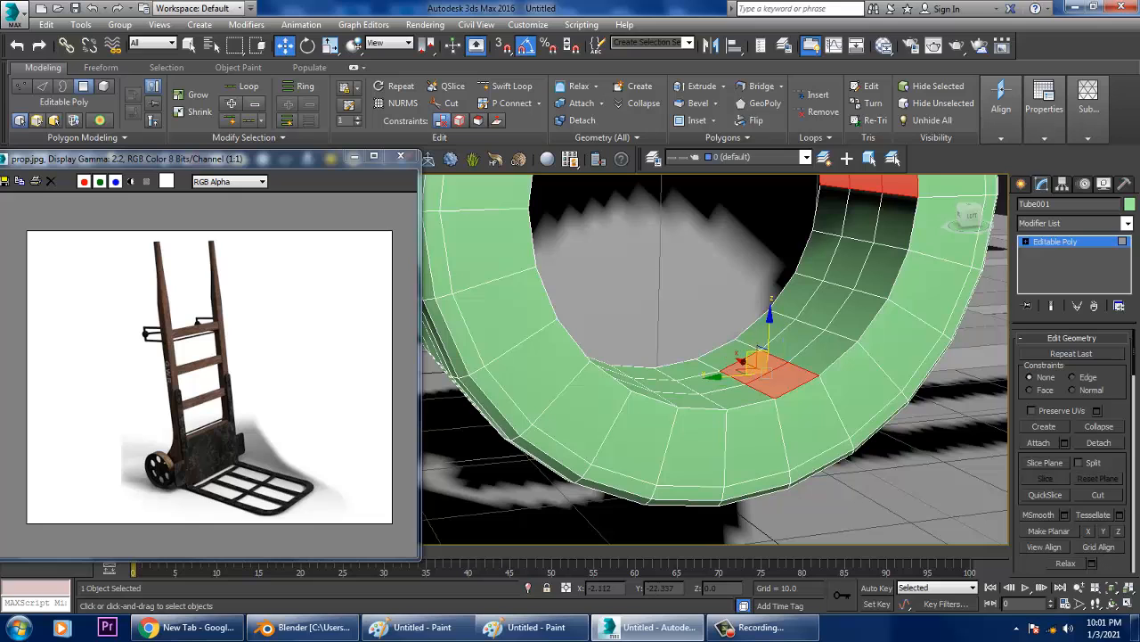
{"action": "left_click", "coordinate": [729, 354], "text": "ctrl"}
{"action": "left_click", "coordinate": [689, 369], "text": "ctrl"}
{"action": "left_click", "coordinate": [712, 382], "text": "ctrl"}
{"action": "left_click", "coordinate": [737, 397], "text": "ctrl"}
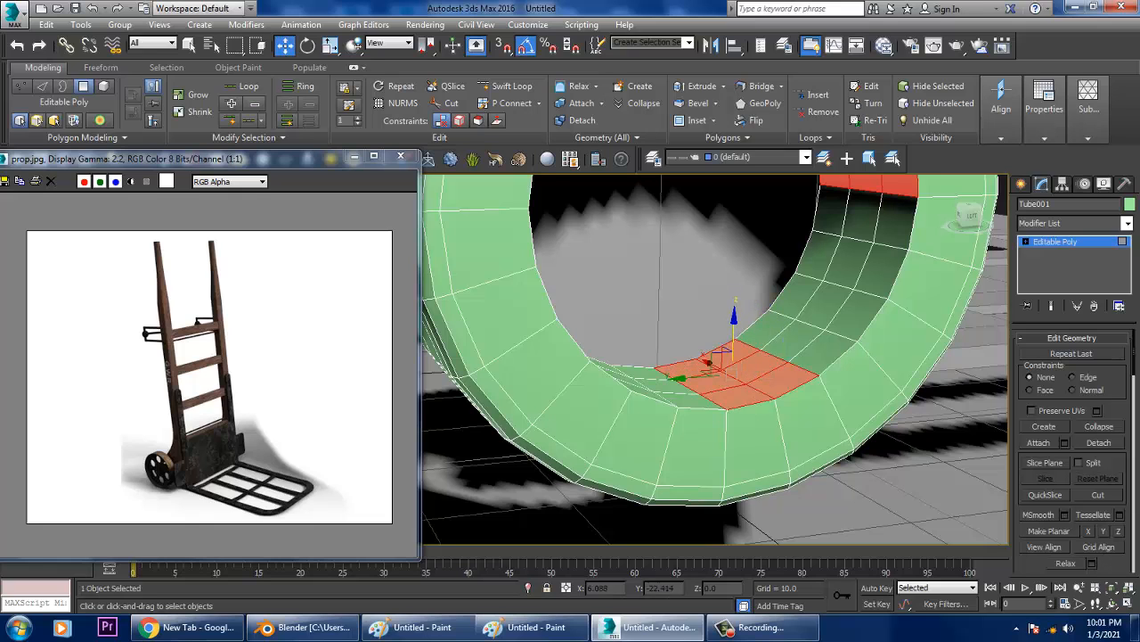
Add the opposite two-side-wide patch of inner rim polygons on the wheel's rear side to the selection
{"action": "middle_click_drag", "start_coordinate": [738, 397], "coordinate": [655, 401], "text": "alt"}
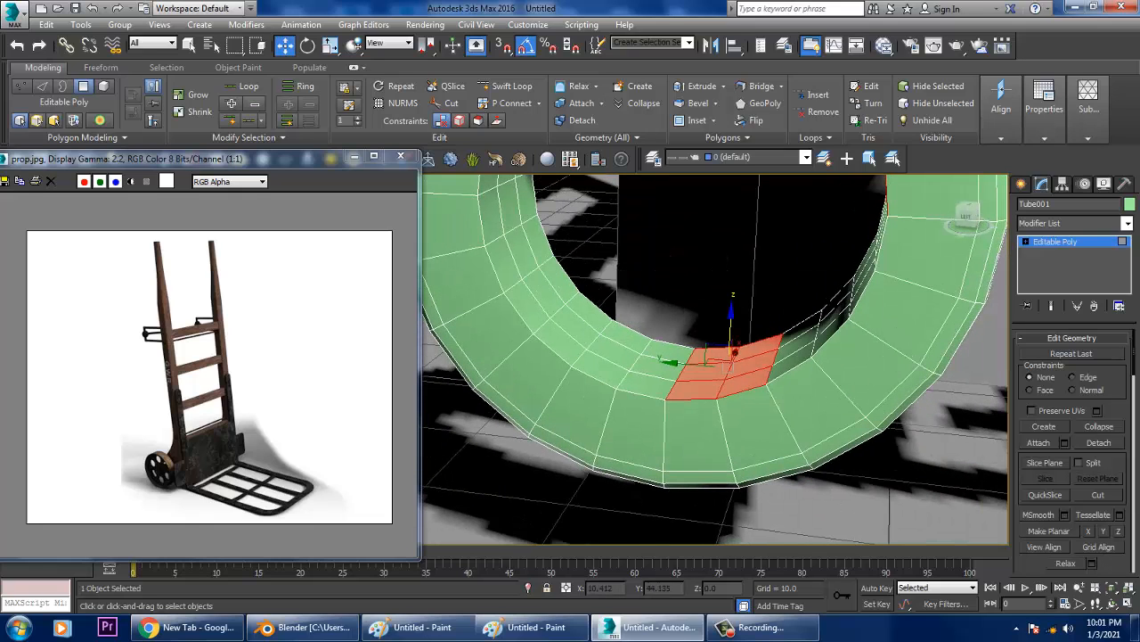
{"action": "left_click", "coordinate": [504, 264], "text": "ctrl"}
{"action": "left_click", "coordinate": [522, 253], "text": "ctrl"}
{"action": "left_click", "coordinate": [537, 242], "text": "ctrl"}
{"action": "left_click", "coordinate": [528, 202], "text": "ctrl"}
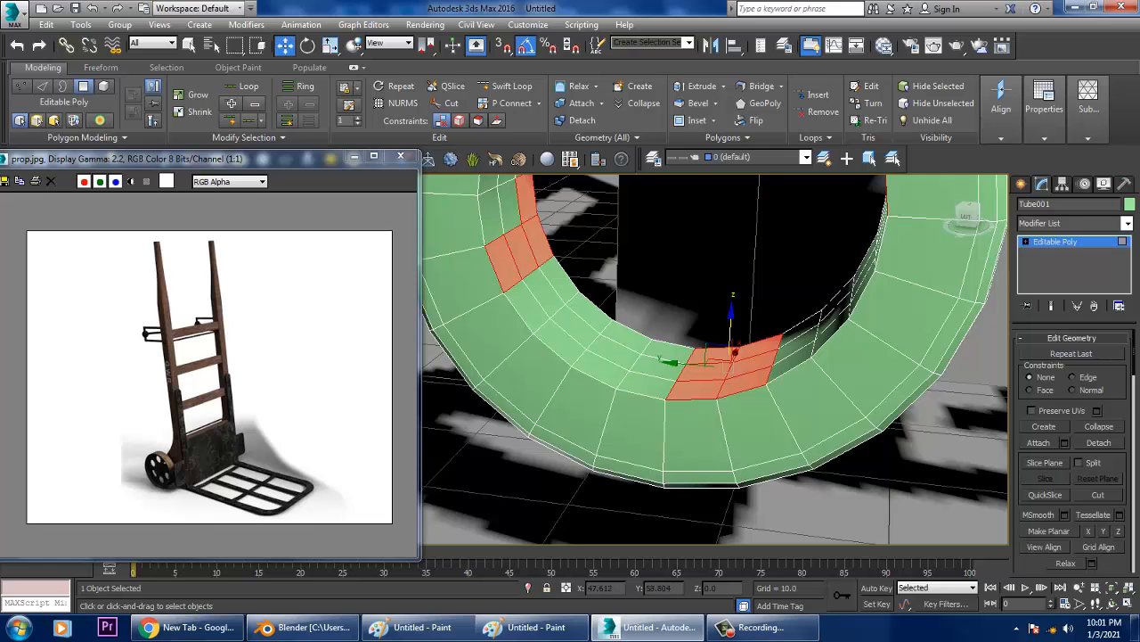
{"action": "left_click", "coordinate": [509, 207], "text": "ctrl"}
{"action": "left_click", "coordinate": [491, 216], "text": "ctrl"}
Inset the four selected inner rim patches as groups by about 0.353
{"action": "scroll", "coordinate": [571, 254], "scroll_direction": "down", "scroll_amount": 5}
{"action": "middle_click_drag", "start_coordinate": [571, 254], "coordinate": [539, 240], "text": "alt"}
{"action": "middle_click_drag", "start_coordinate": [623, 294], "coordinate": [590, 373], "text": "alt"}
{"action": "scroll", "coordinate": [614, 241], "scroll_direction": "up", "scroll_amount": 4}
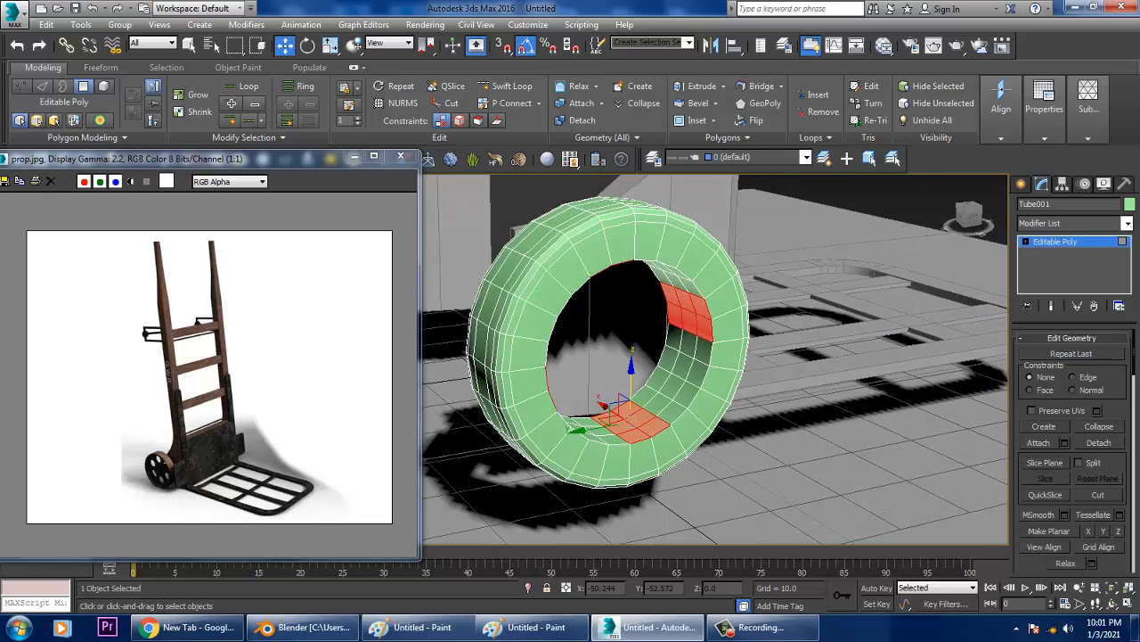
{"action": "scroll", "coordinate": [1072, 450], "scroll_direction": "down", "scroll_amount": 8}
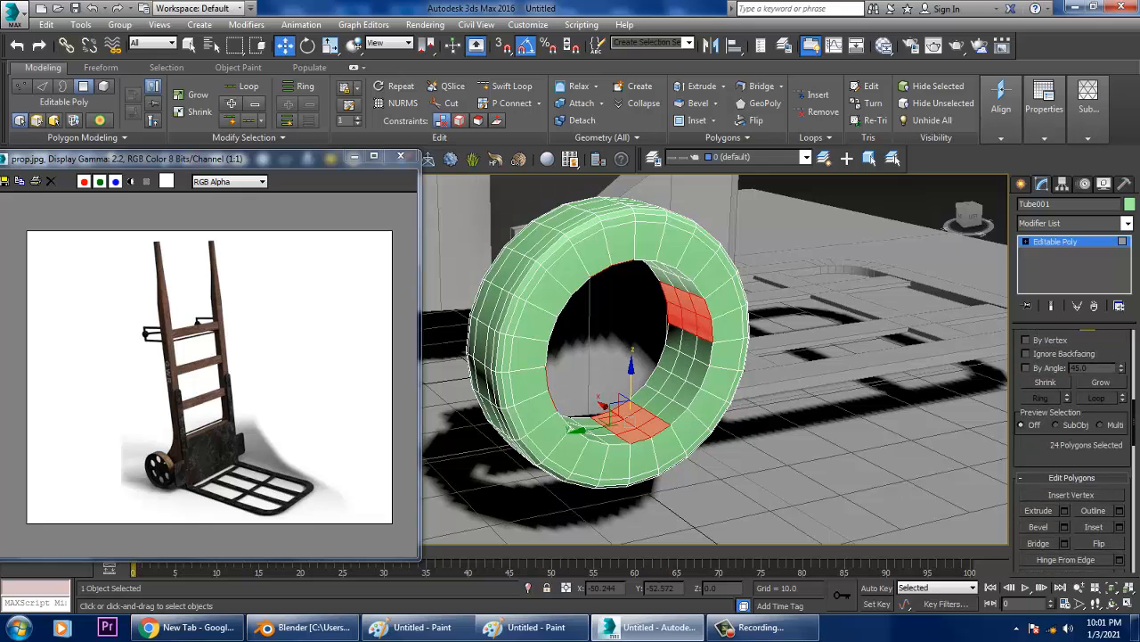
{"action": "left_click", "coordinate": [1120, 527]}
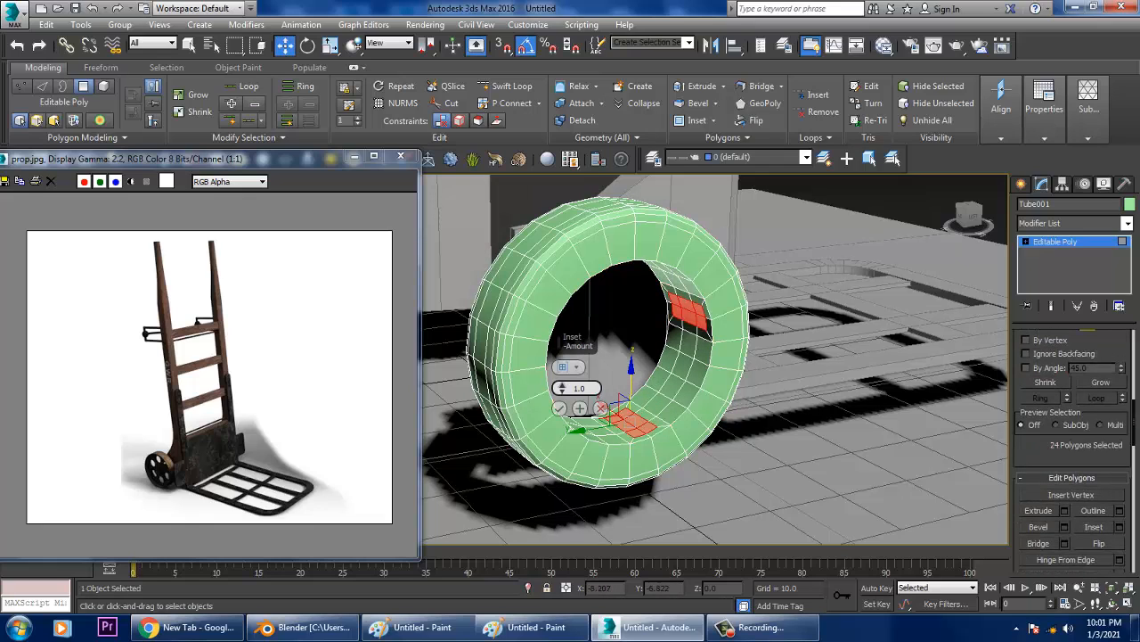
{"action": "mouse_move", "coordinate": [562, 388]}
{"action": "left_mouse_down"}
{"action": "mouse_move", "coordinate": [563, 376]}
{"action": "mouse_move", "coordinate": [562, 396]}
{"action": "left_mouse_up"}
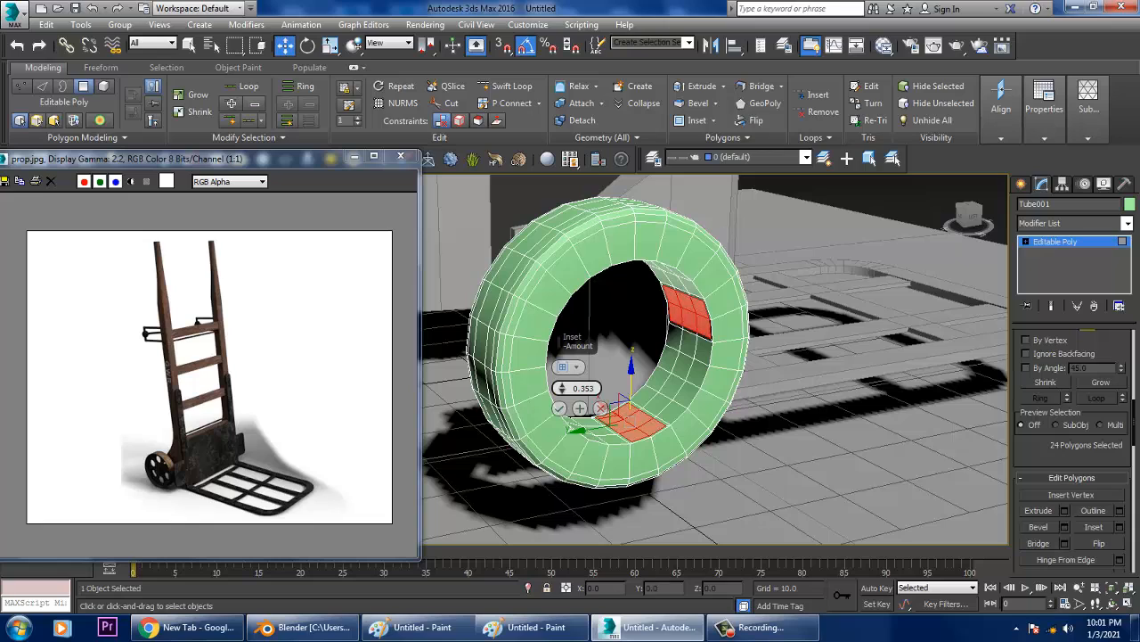
{"action": "left_click", "coordinate": [560, 408]}
Extrude the four inset patches about 6.376 toward the wheel's centre to form spokes
{"action": "left_click", "coordinate": [1064, 510]}
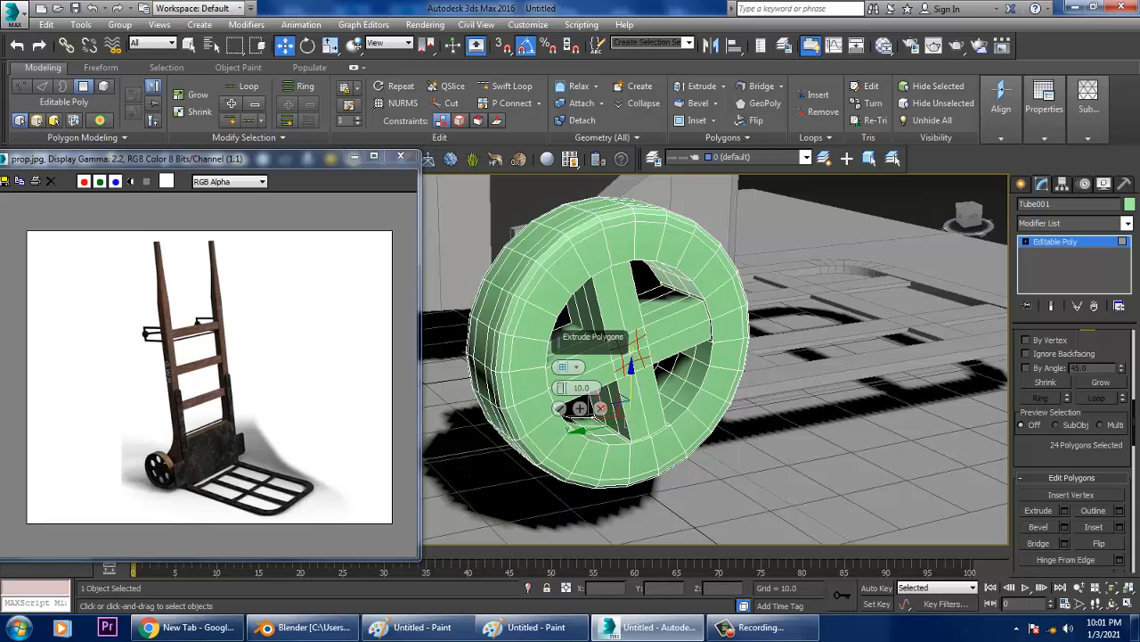
{"action": "left_click_drag", "start_coordinate": [563, 388], "coordinate": [563, 397]}
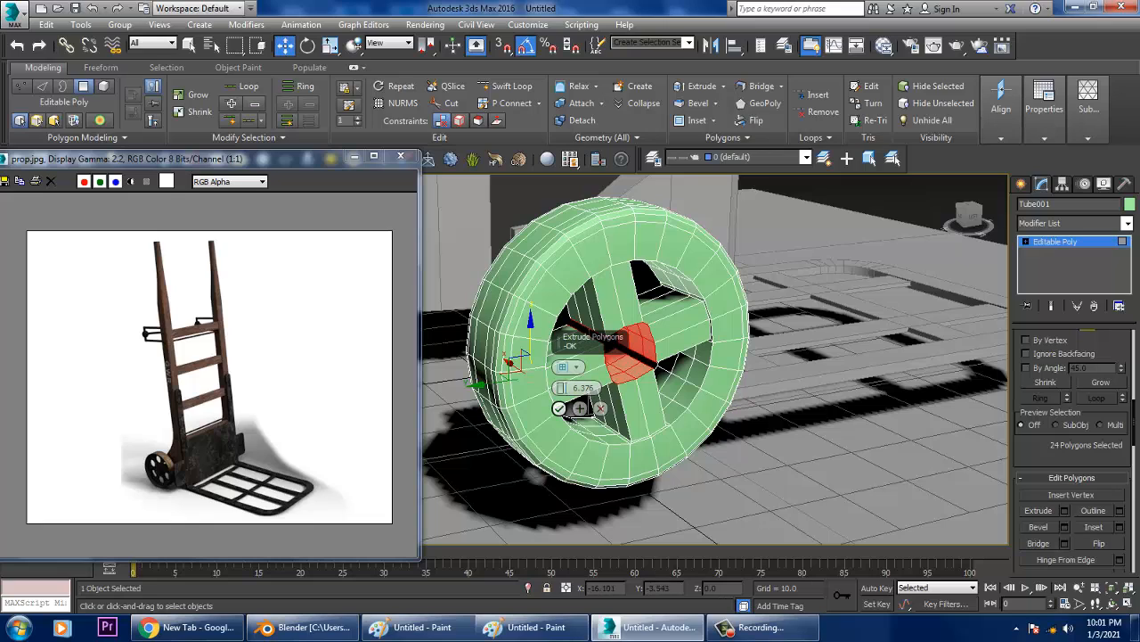
{"action": "left_click", "coordinate": [559, 408]}
{"action": "middle_click_drag", "start_coordinate": [606, 383], "coordinate": [579, 366], "text": "alt"}
{"action": "scroll", "coordinate": [615, 356], "scroll_direction": "up", "scroll_amount": 5}
{"action": "middle_click_drag", "start_coordinate": [659, 366], "coordinate": [704, 356], "text": "alt"}
{"action": "scroll", "coordinate": [615, 374], "scroll_direction": "down", "scroll_amount": 5}
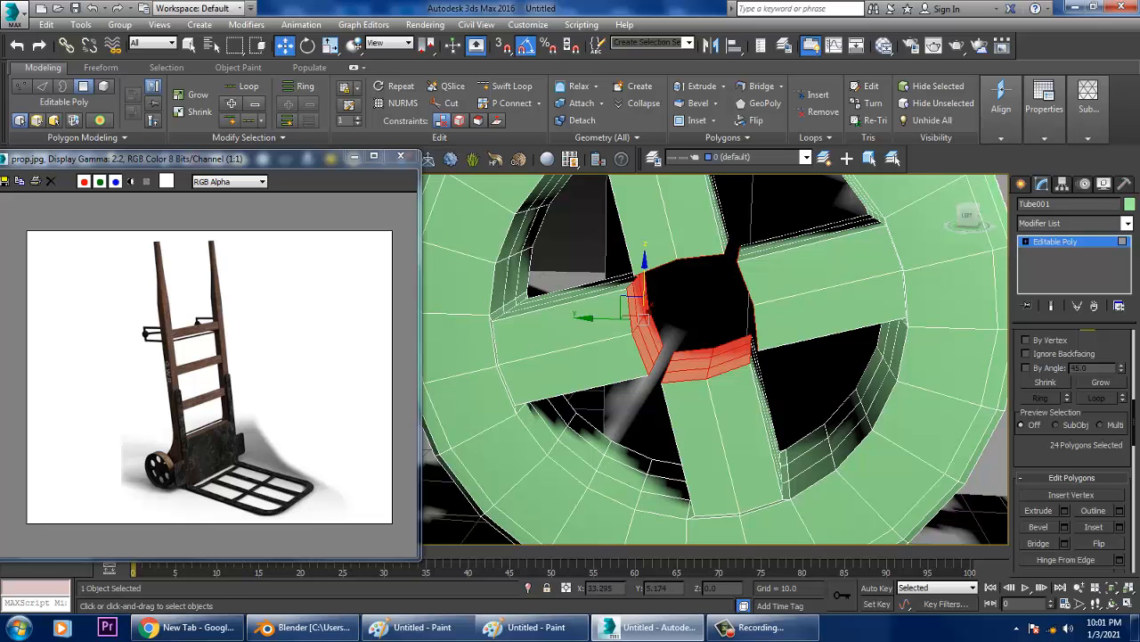
Delete the selected end polygons of the four spokes, and remove the two extra edge loops running along the spoke sides and inner rim
{"action": "key", "text": "Delete"}
{"action": "middle_click_drag", "start_coordinate": [712, 357], "coordinate": [716, 335], "text": "alt"}
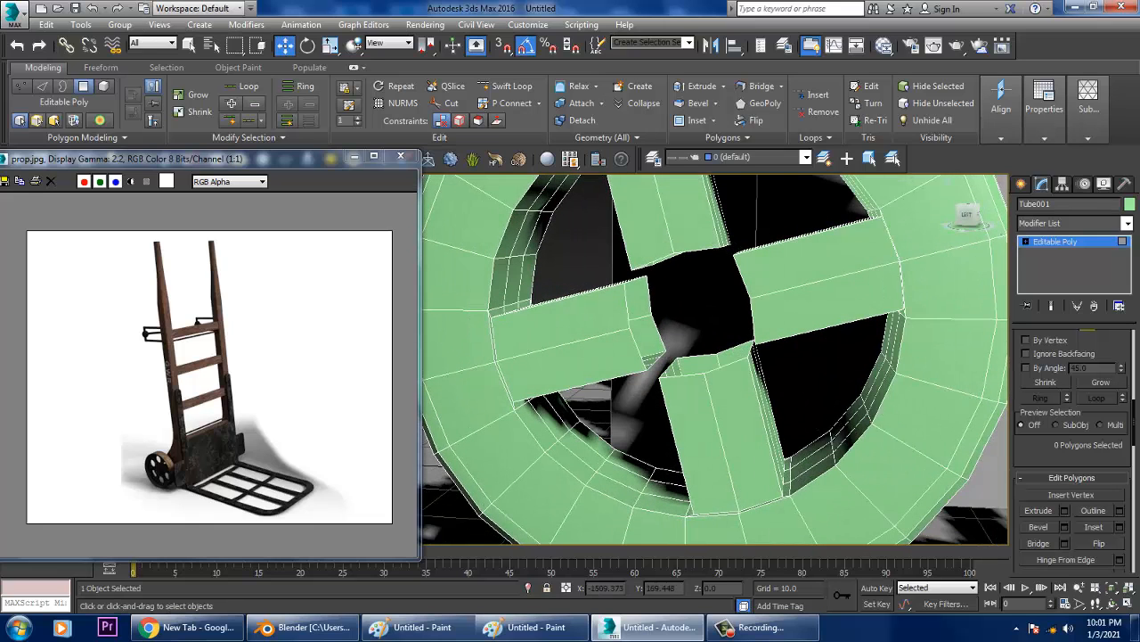
{"action": "key", "text": "2"}
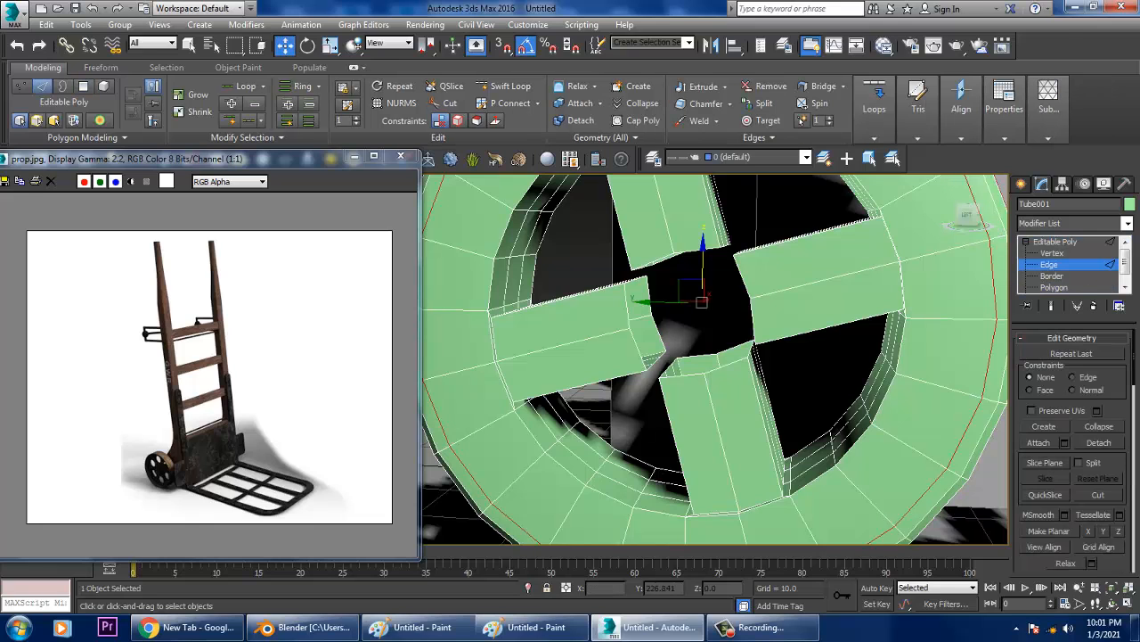
{"action": "double_click", "coordinate": [521, 258], "text": "ctrl"}
{"action": "middle_click_drag", "start_coordinate": [526, 258], "coordinate": [566, 280], "text": "alt"}
{"action": "double_click", "coordinate": [802, 233], "text": "ctrl"}
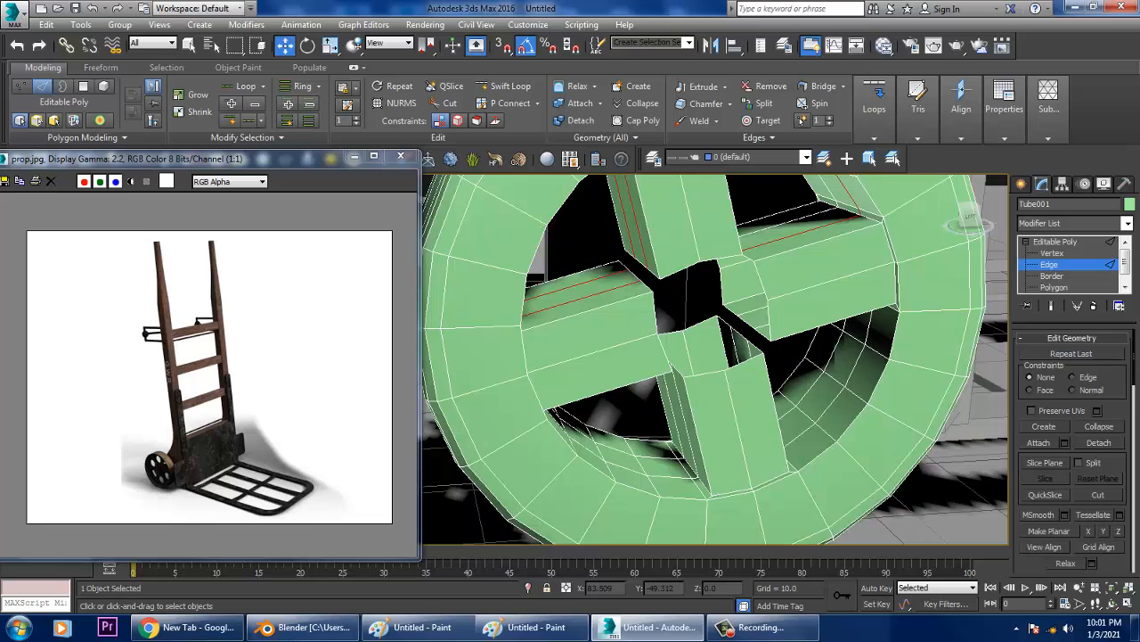
{"action": "left_click", "coordinate": [856, 365], "text": "ctrl"}
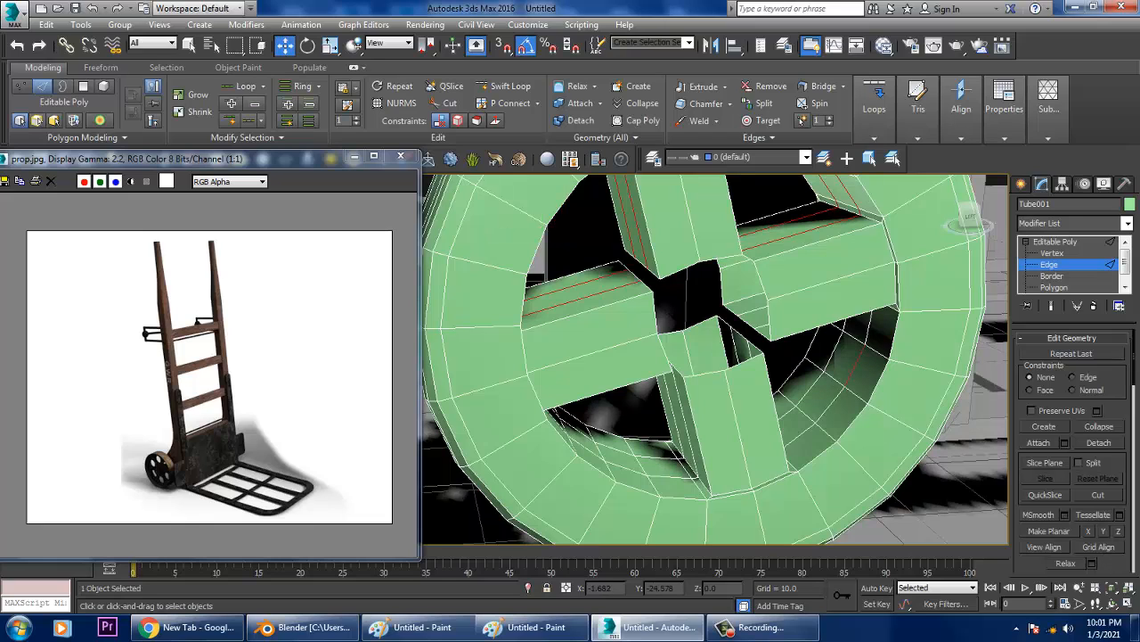
{"action": "double_click", "coordinate": [820, 369], "text": "ctrl"}
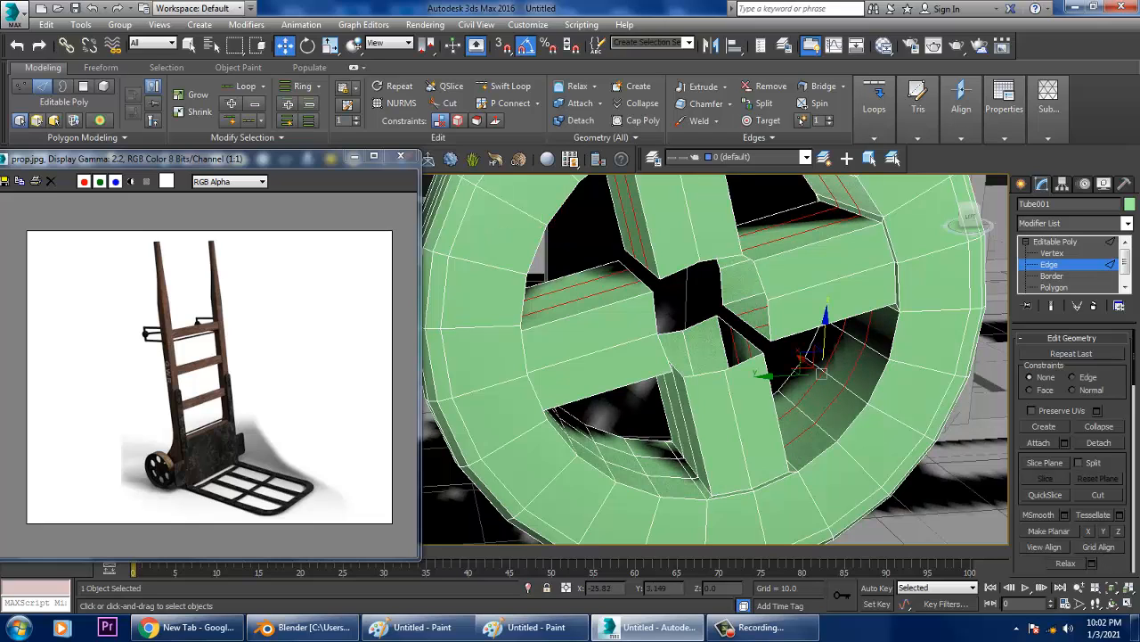
{"action": "double_click", "coordinate": [663, 457], "text": "ctrl"}
{"action": "double_click", "coordinate": [669, 477], "text": "ctrl"}
{"action": "middle_click_drag", "start_coordinate": [669, 475], "coordinate": [571, 468], "text": "alt"}
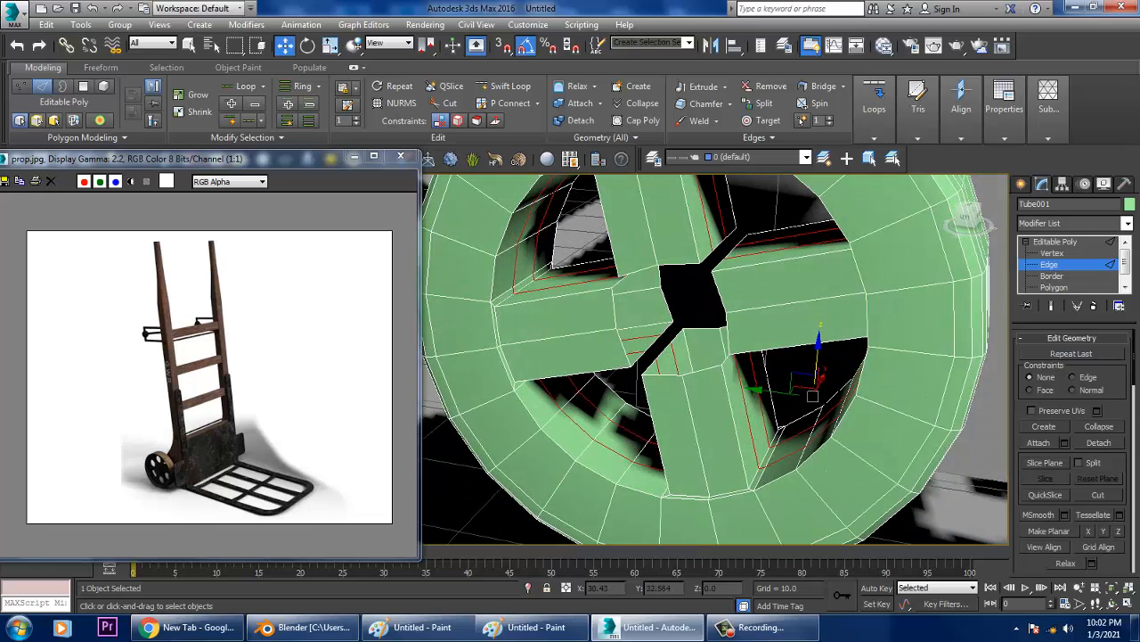
{"action": "key", "text": "ctrl+BackSpace"}
Weld the front and rear vertex pairs at the hub's upper-left corner between neighbouring spokes, using a weld threshold of 61.455
{"action": "middle_click_drag", "start_coordinate": [669, 446], "coordinate": [615, 396], "text": "alt"}
{"action": "key", "text": "1"}
{"action": "left_click", "coordinate": [667, 343]}
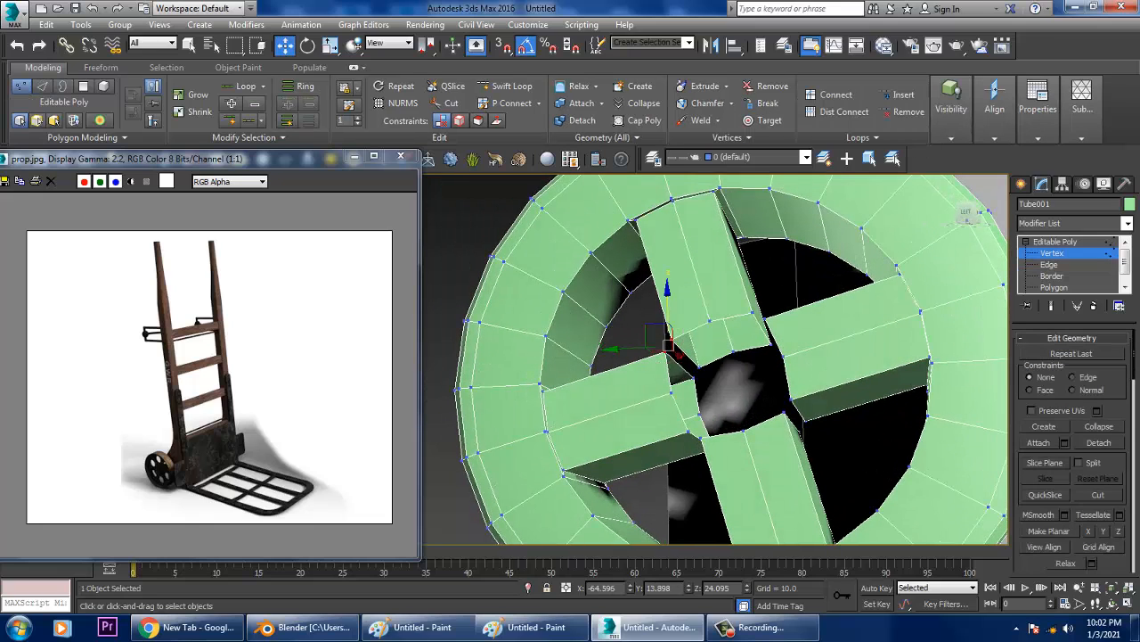
{"action": "right_click", "coordinate": [684, 337]}
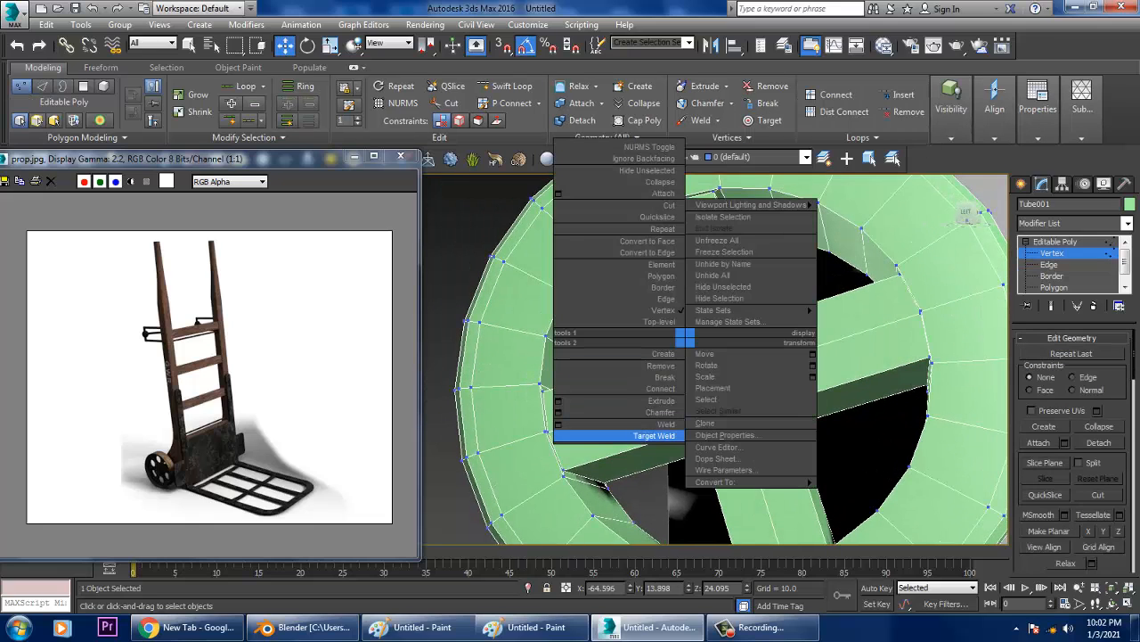
{"action": "left_click", "coordinate": [557, 424]}
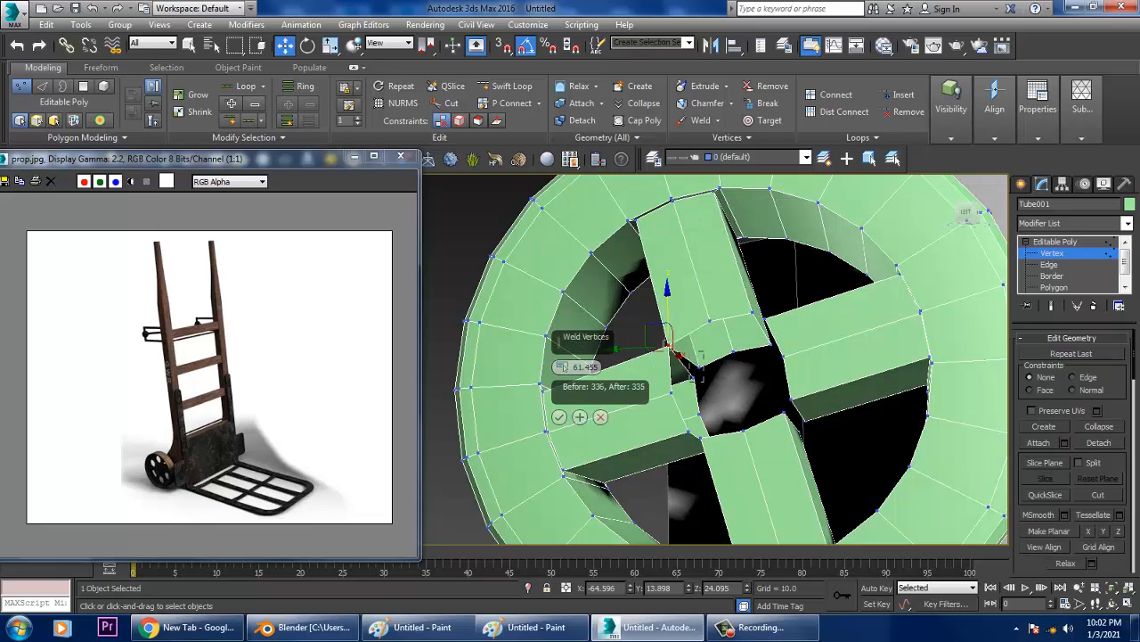
{"action": "left_click_drag", "start_coordinate": [684, 361], "coordinate": [711, 386]}
{"action": "left_click", "coordinate": [560, 416]}
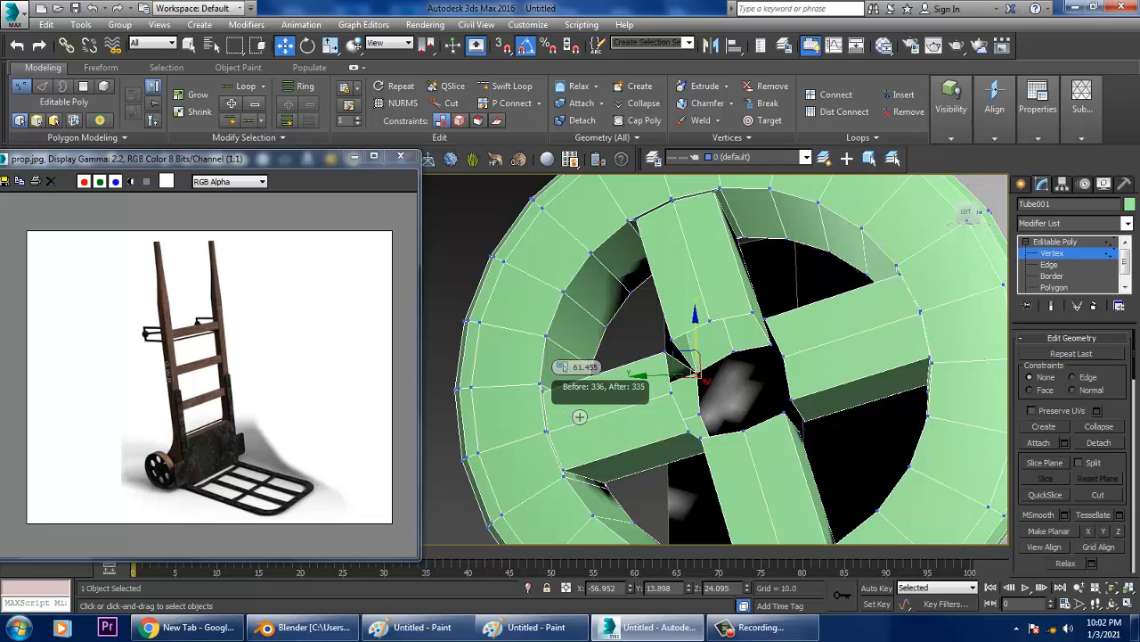
{"action": "left_click_drag", "start_coordinate": [681, 355], "coordinate": [682, 357]}
{"action": "right_click", "coordinate": [664, 349]}
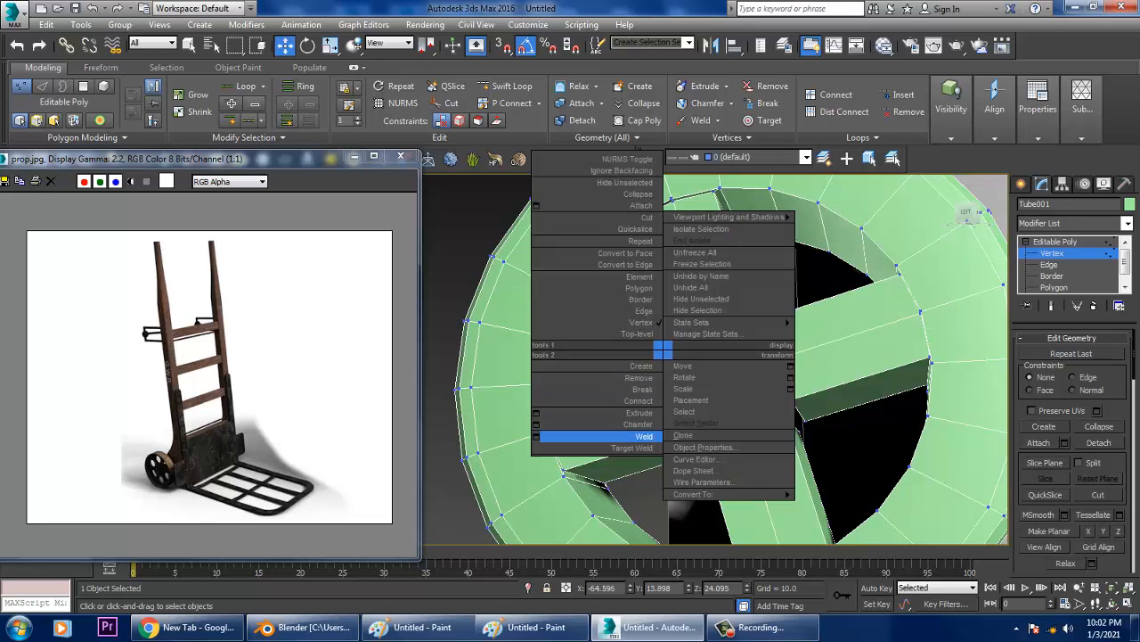
{"action": "left_click", "coordinate": [539, 436]}
Weld the front and rear vertex pairs at the hub's upper-right corner, where the upper and right spokes meet
{"action": "left_click_drag", "start_coordinate": [777, 328], "coordinate": [778, 329]}
{"action": "right_click", "coordinate": [759, 316]}
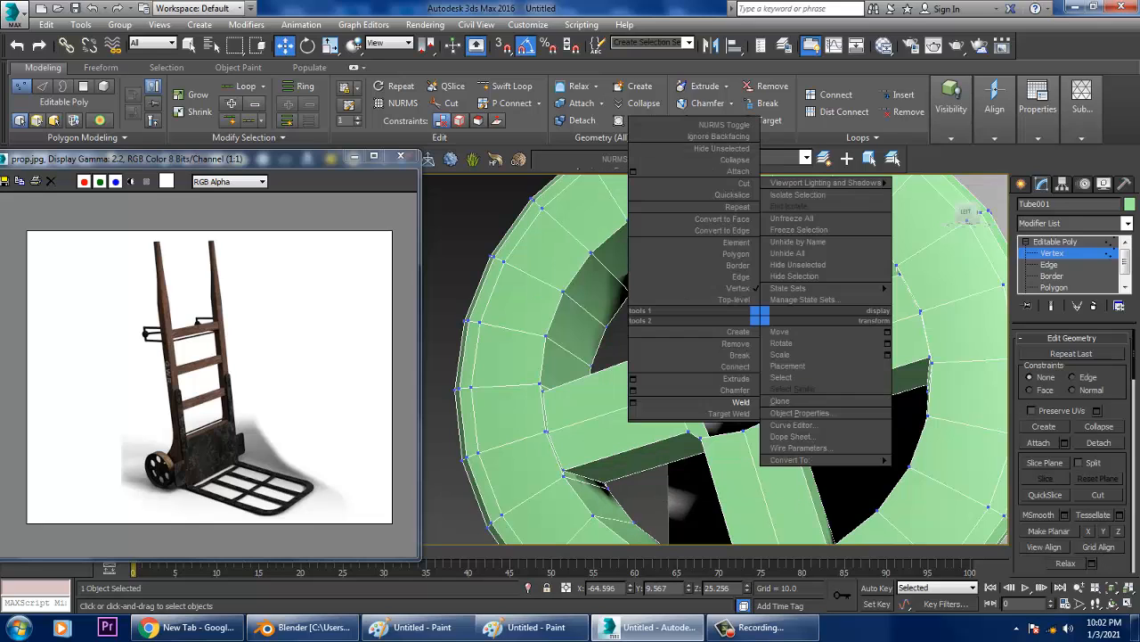
{"action": "left_click", "coordinate": [740, 402]}
{"action": "middle_click_drag", "start_coordinate": [746, 383], "coordinate": [891, 429]}
{"action": "left_click_drag", "start_coordinate": [818, 368], "coordinate": [819, 368]}
{"action": "right_click", "coordinate": [798, 353]}
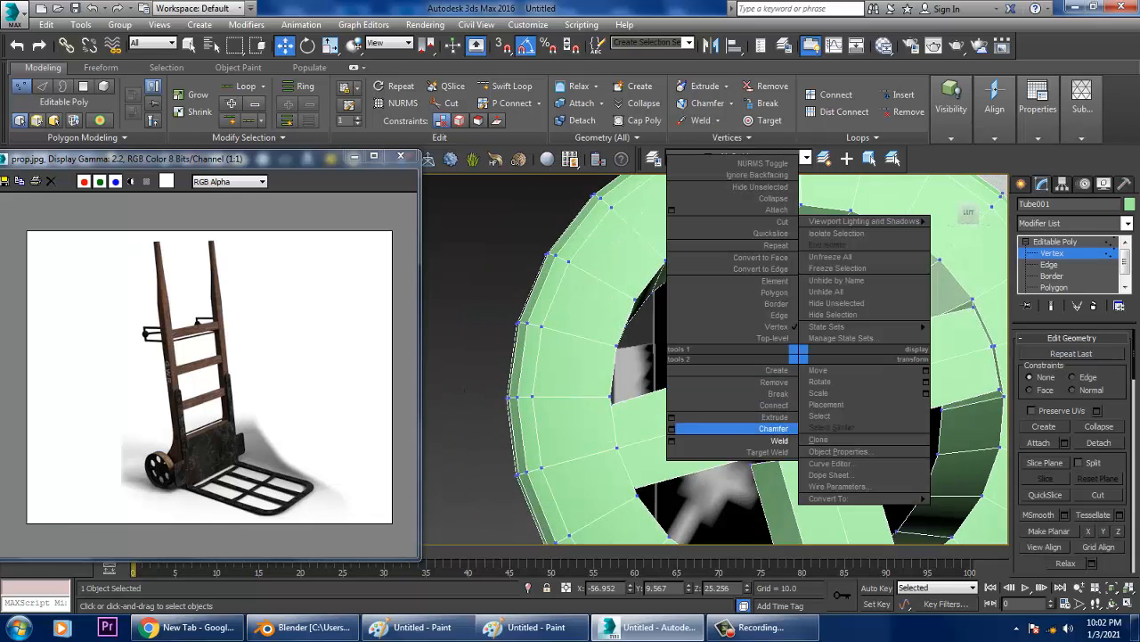
{"action": "left_click", "coordinate": [781, 440]}
Weld the front and rear vertex pairs at the hub's lower-right corner, where the right and lower spokes meet
{"action": "middle_click_drag", "start_coordinate": [784, 436], "coordinate": [730, 470], "text": "alt"}
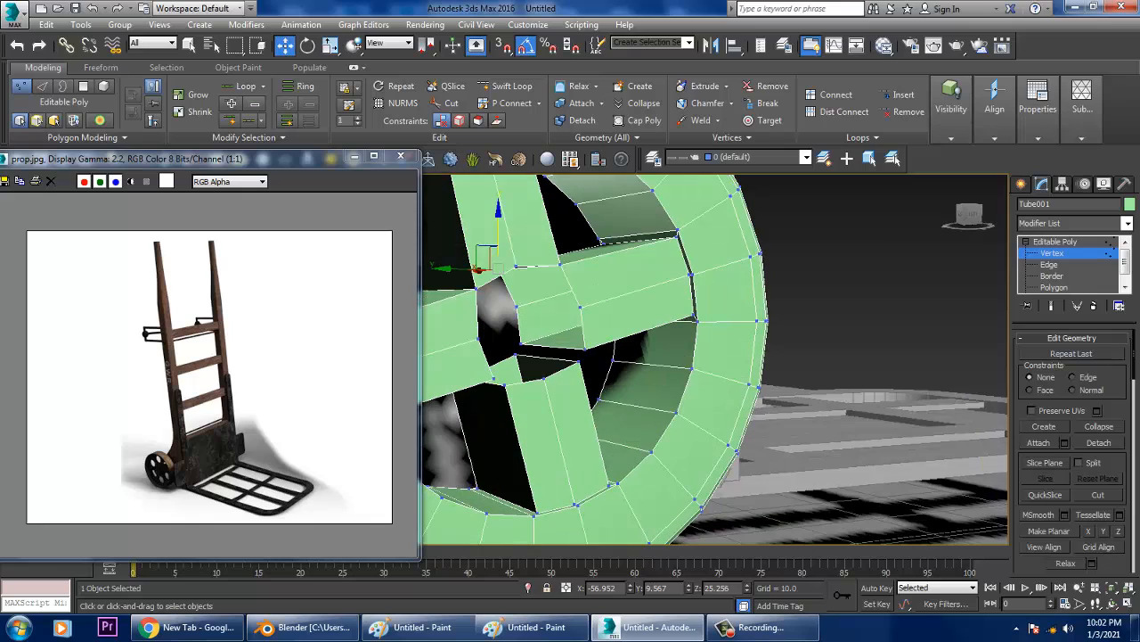
{"action": "left_click_drag", "start_coordinate": [562, 364], "coordinate": [563, 366]}
{"action": "right_click", "coordinate": [581, 347]}
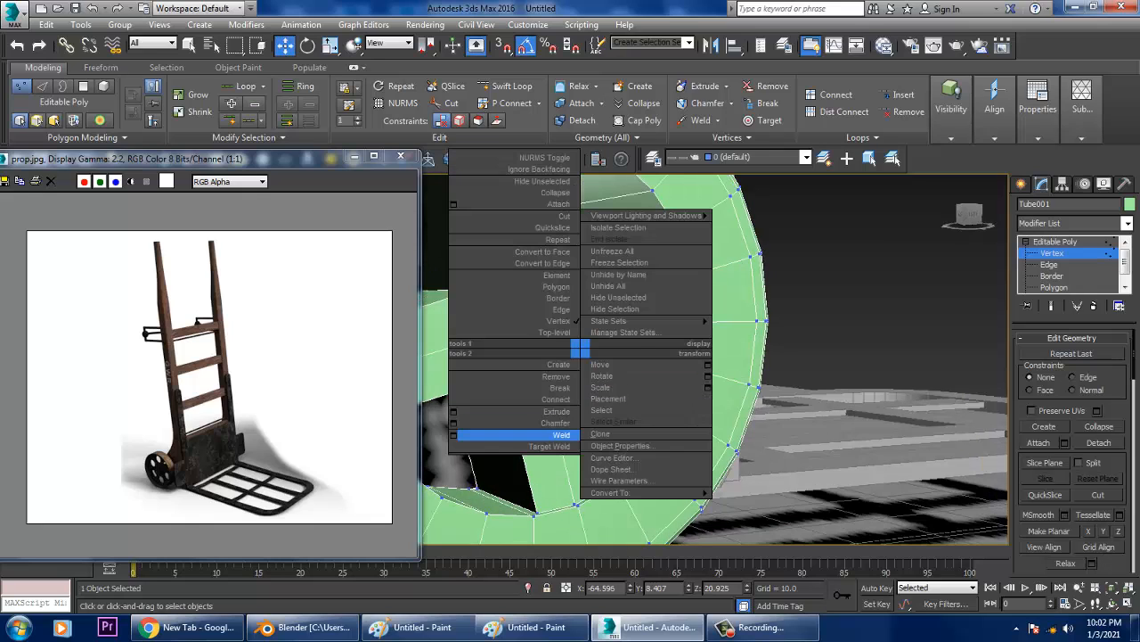
{"action": "left_click", "coordinate": [563, 435]}
{"action": "left_click_drag", "start_coordinate": [529, 357], "coordinate": [530, 359]}
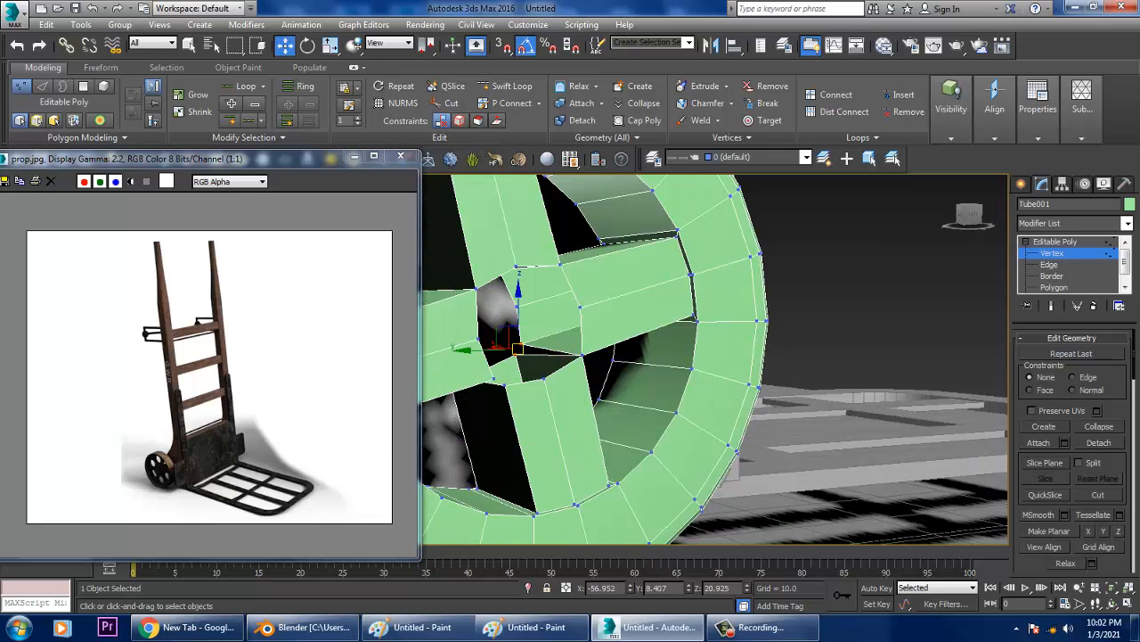
{"action": "right_click", "coordinate": [504, 338]}
{"action": "left_click", "coordinate": [490, 425]}
Weld the front and rear vertex pairs at the hub's lower-left corner, where the lower and left spokes meet
{"action": "middle_click_drag", "start_coordinate": [713, 374], "coordinate": [588, 321], "text": "alt"}
{"action": "left_click_drag", "start_coordinate": [658, 336], "coordinate": [658, 335]}
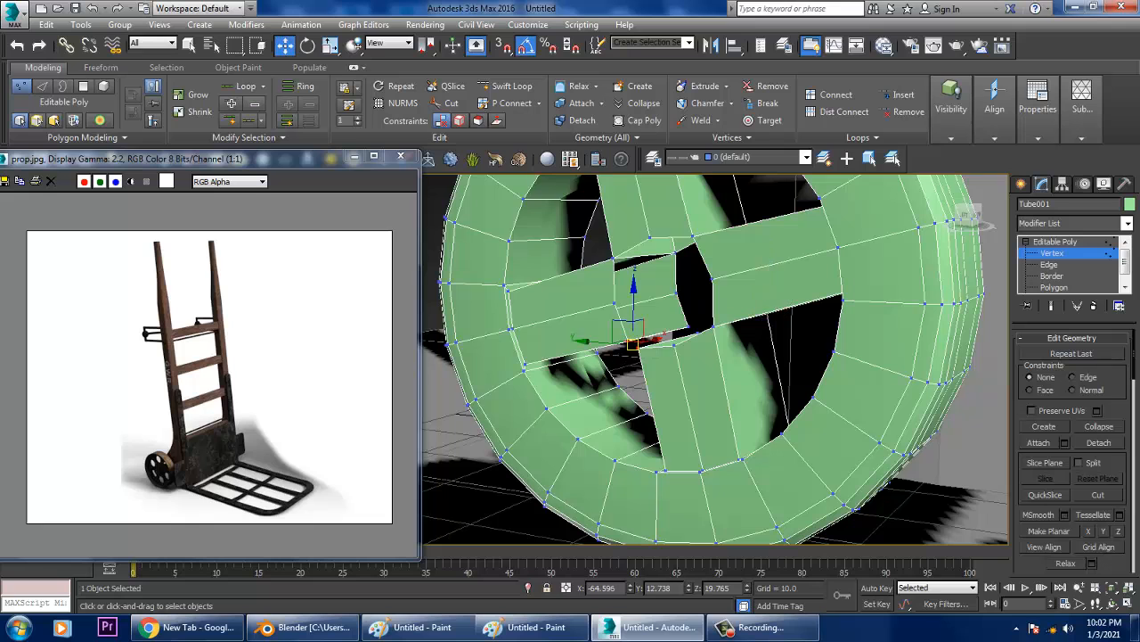
{"action": "right_click", "coordinate": [635, 343]}
{"action": "left_click", "coordinate": [619, 428]}
{"action": "middle_click_drag", "start_coordinate": [624, 401], "coordinate": [651, 415], "text": "alt"}
{"action": "right_click", "coordinate": [703, 326]}
{"action": "left_click", "coordinate": [614, 418]}
Cap the open hub borders on the outer and inner faces of the wheel
{"action": "key", "text": "3"}
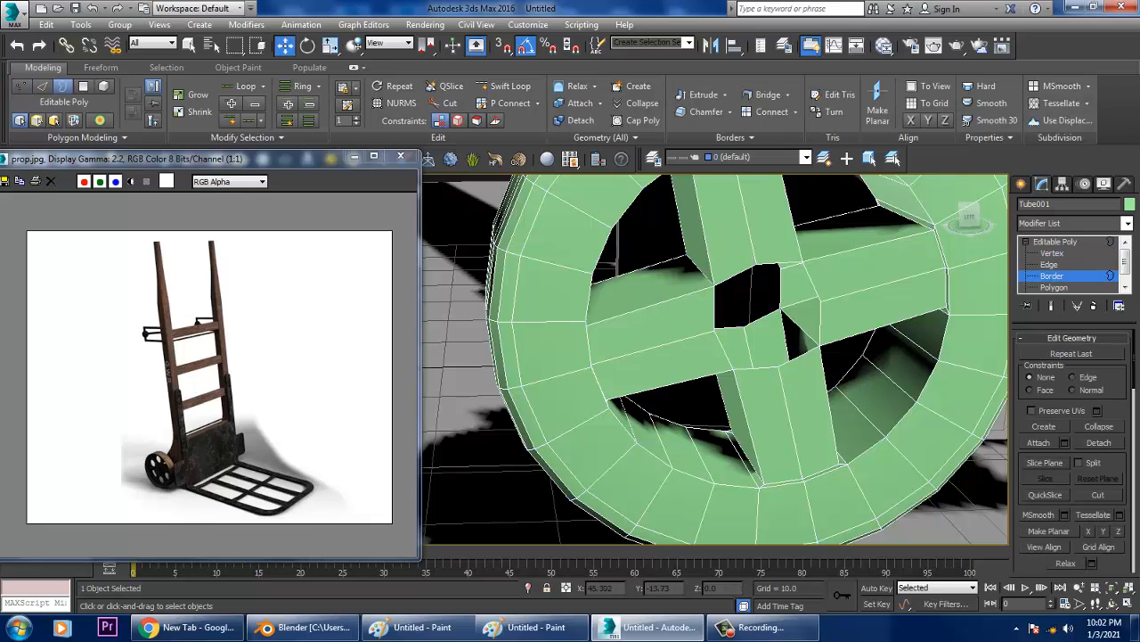
{"action": "right_click", "coordinate": [791, 237]}
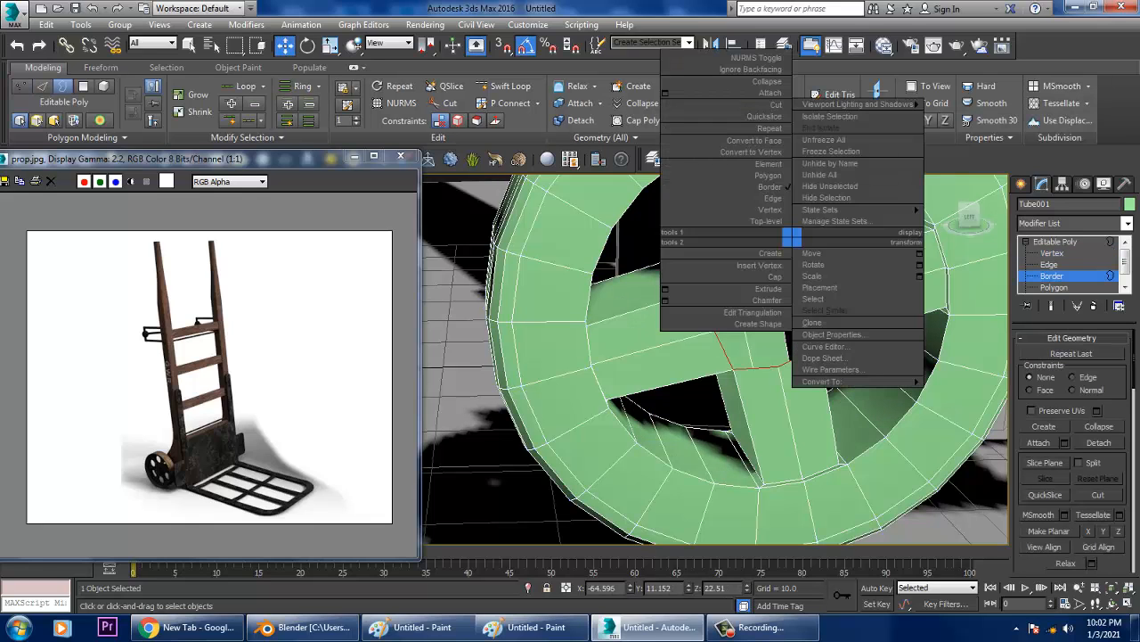
{"action": "left_click", "coordinate": [773, 277]}
{"action": "middle_click_drag", "start_coordinate": [773, 278], "coordinate": [958, 289], "text": "alt"}
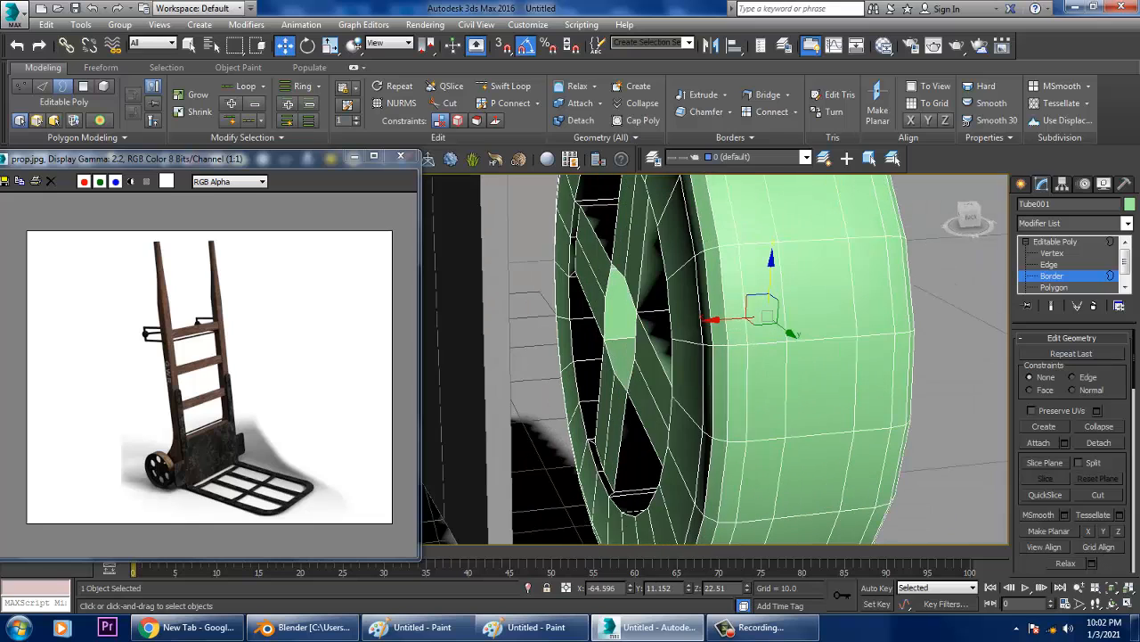
{"action": "left_click", "coordinate": [635, 338]}
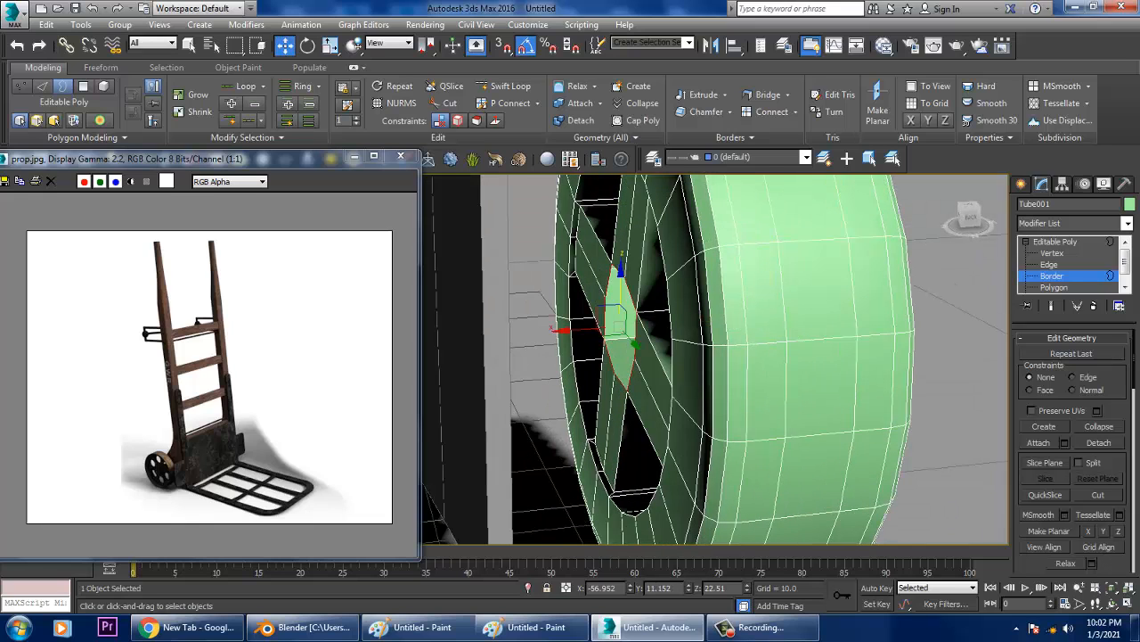
{"action": "right_click", "coordinate": [631, 354]}
{"action": "left_click", "coordinate": [615, 392]}
Select the hub cap polygons on both sides of the wheel and bevel them slightly outward with an outline of -1.0
{"action": "scroll", "coordinate": [615, 393], "scroll_direction": "down", "scroll_amount": 8}
{"action": "middle_click_drag", "start_coordinate": [614, 393], "coordinate": [508, 397], "text": "alt"}
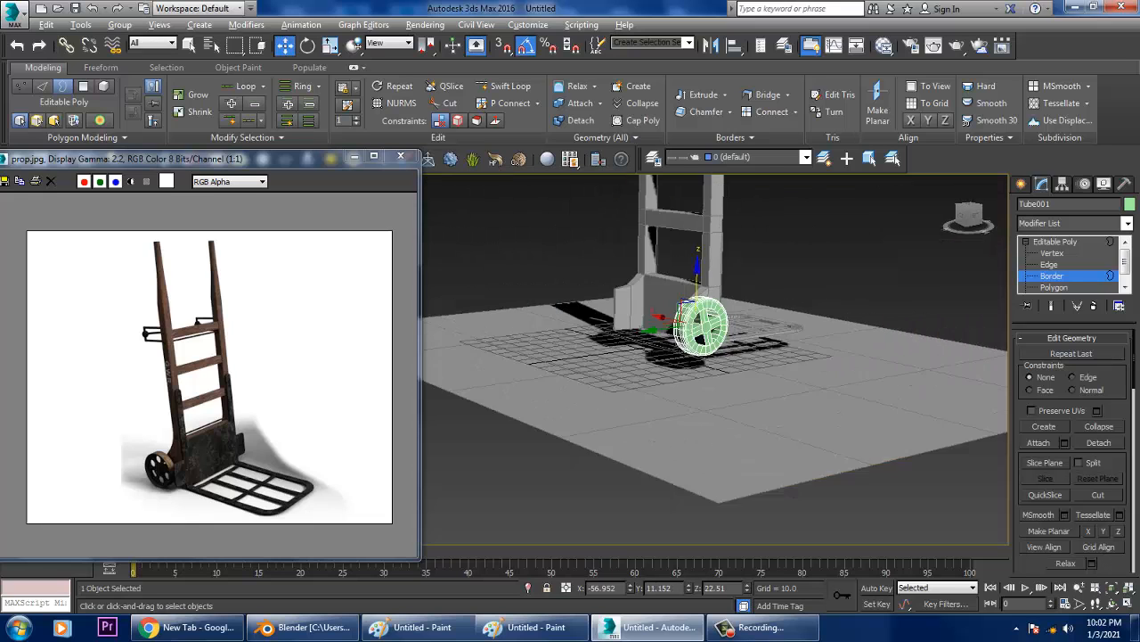
{"action": "scroll", "coordinate": [700, 327], "scroll_direction": "up", "scroll_amount": 4}
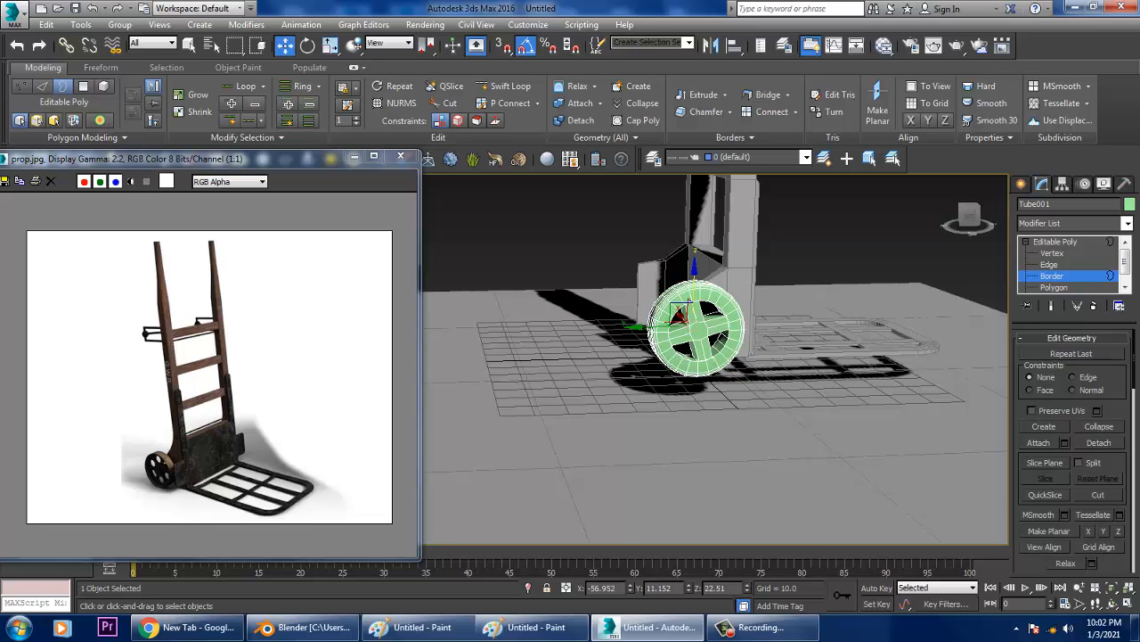
{"action": "key", "text": "alt+w"}
{"action": "left_click", "coordinate": [501, 459]}
{"action": "key", "text": "alt+w"}
{"action": "scroll", "coordinate": [624, 346], "scroll_direction": "up", "scroll_amount": 3}
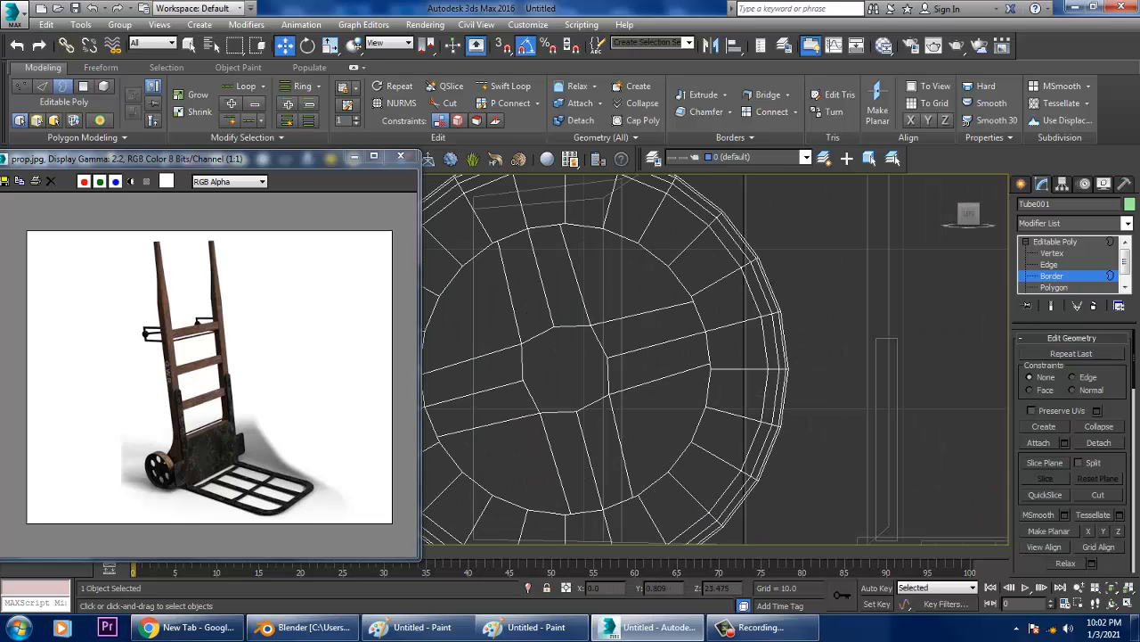
{"action": "key", "text": "4"}
{"action": "left_click", "coordinate": [565, 368]}
{"action": "key", "text": "alt+w"}
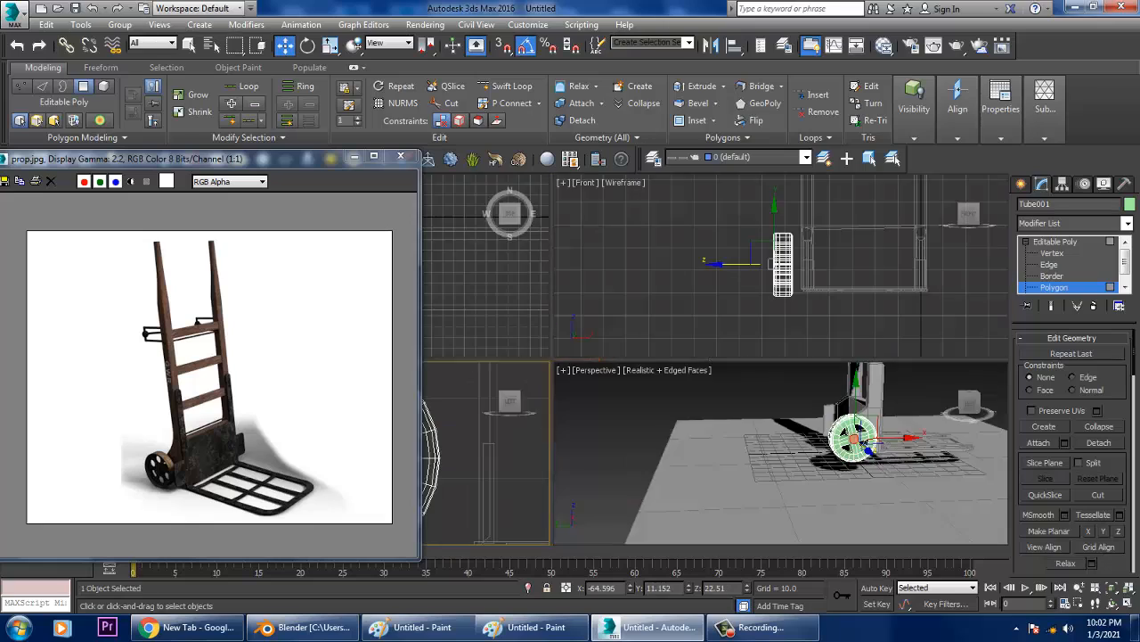
{"action": "right_click", "coordinate": [713, 445]}
{"action": "key", "text": "alt+w"}
{"action": "scroll", "coordinate": [662, 328], "scroll_direction": "up", "scroll_amount": 3}
{"action": "middle_click_drag", "start_coordinate": [661, 328], "coordinate": [904, 358], "text": "alt"}
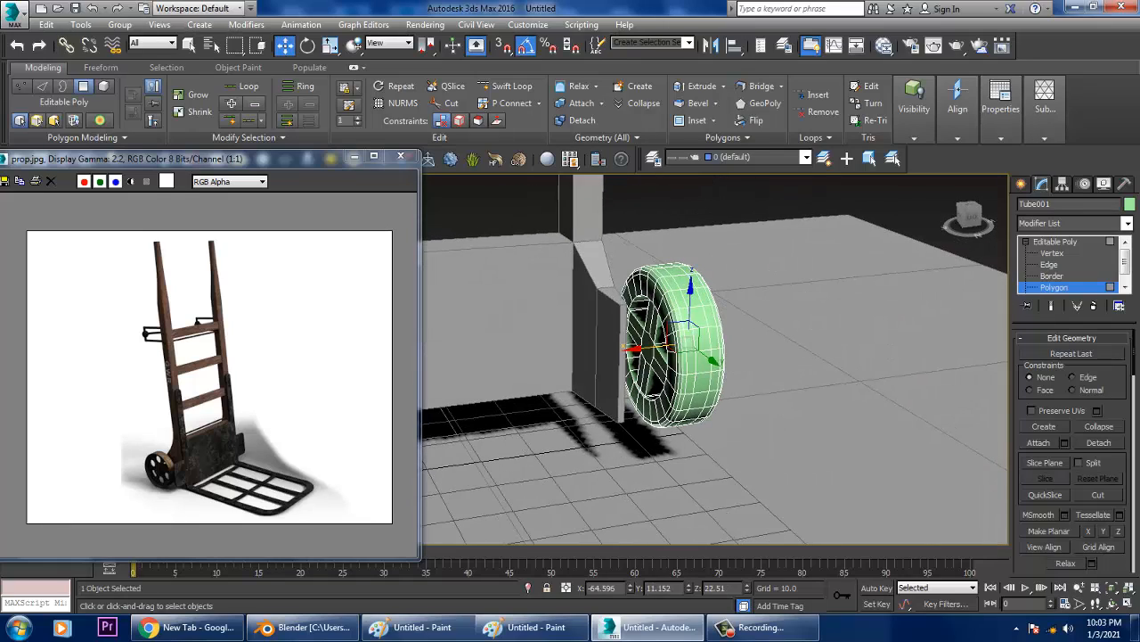
{"action": "scroll", "coordinate": [649, 343], "scroll_direction": "up", "scroll_amount": 4}
{"action": "scroll", "coordinate": [1072, 446], "scroll_direction": "down", "scroll_amount": 6}
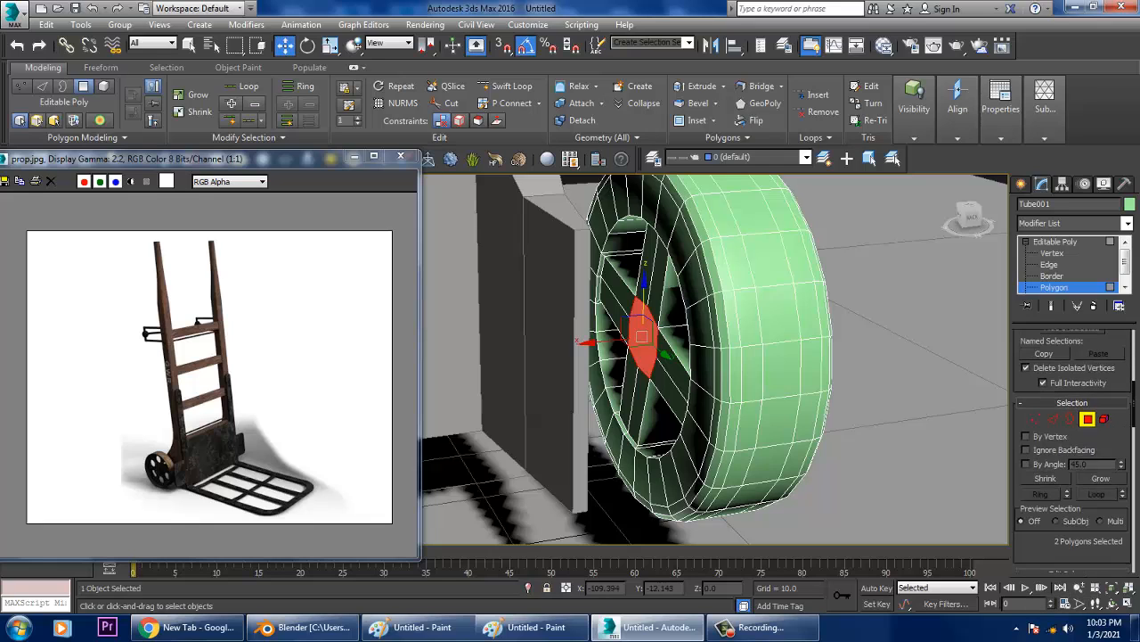
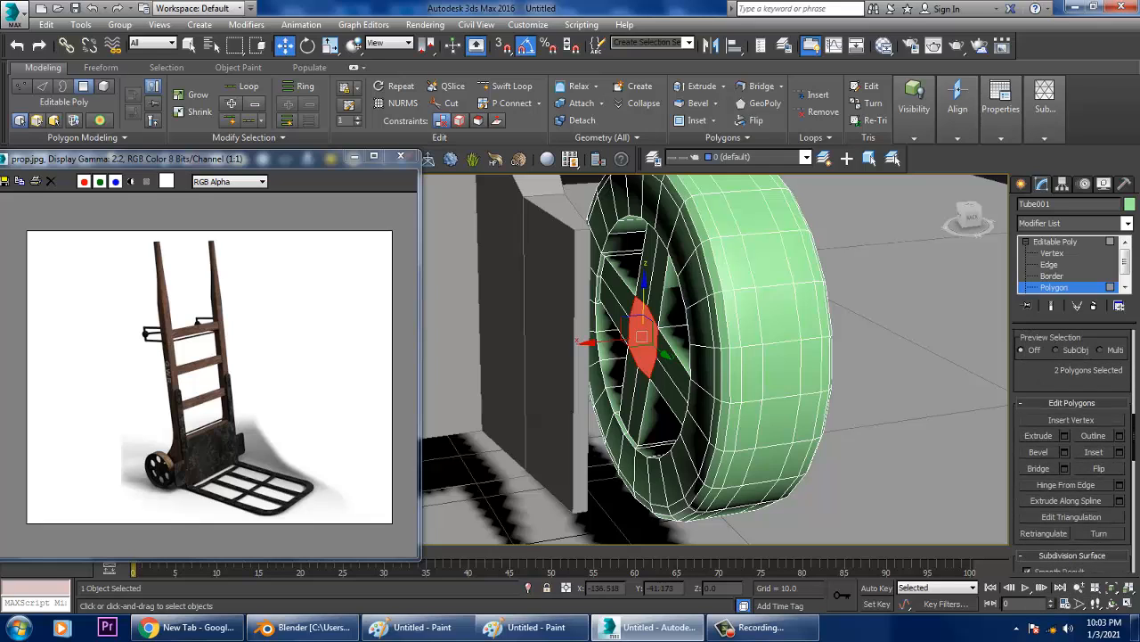
{"action": "left_click", "coordinate": [1064, 452]}
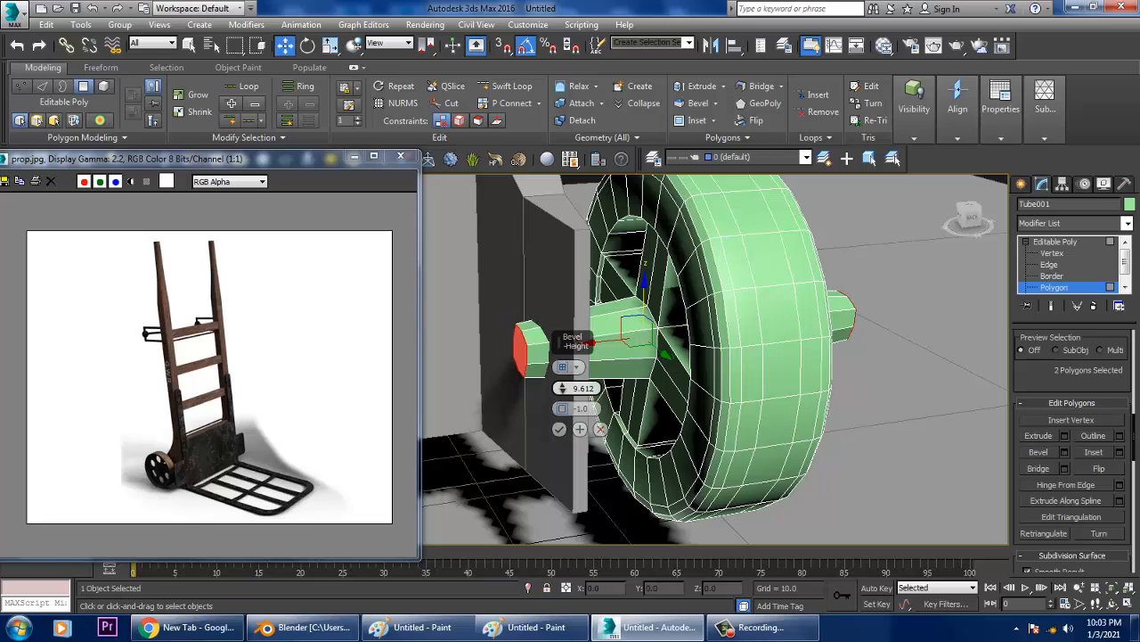
{"action": "mouse_move", "coordinate": [561, 388]}
{"action": "left_mouse_down"}
{"action": "mouse_move", "coordinate": [561, 423]}
{"action": "mouse_move", "coordinate": [561, 396]}
{"action": "left_mouse_up"}
{"action": "left_click", "coordinate": [560, 429]}
Return to object level and move the whole wheel along X toward the frame's side plate, to about X -54.516
{"action": "left_click", "coordinate": [630, 343]}
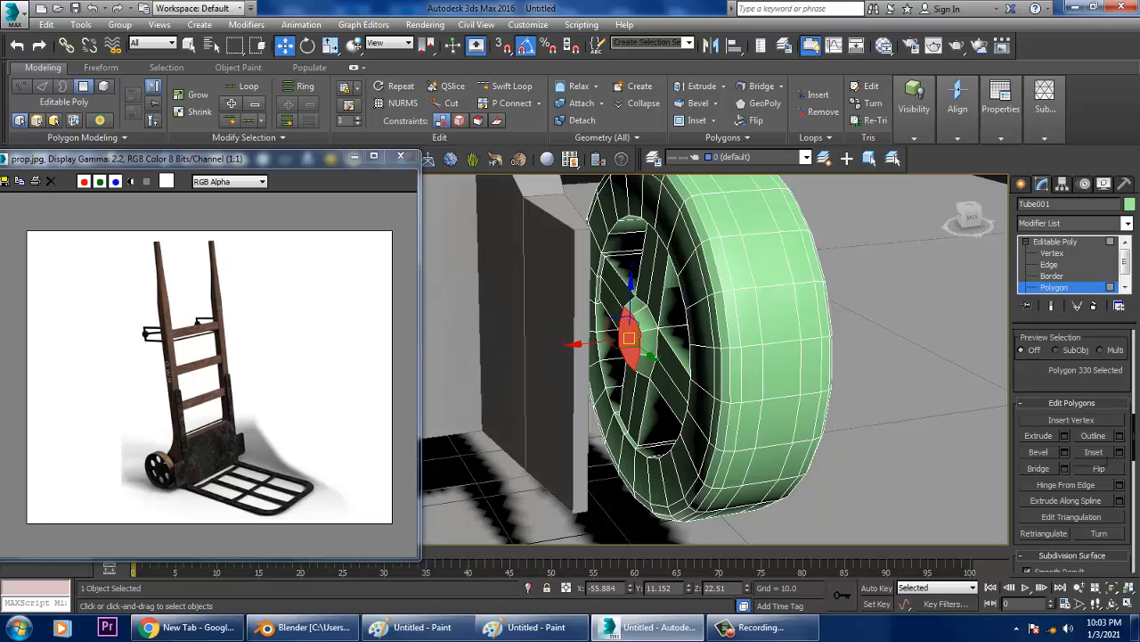
{"action": "left_click", "coordinate": [1055, 241]}
{"action": "scroll", "coordinate": [985, 264], "scroll_direction": "down", "scroll_amount": 3}
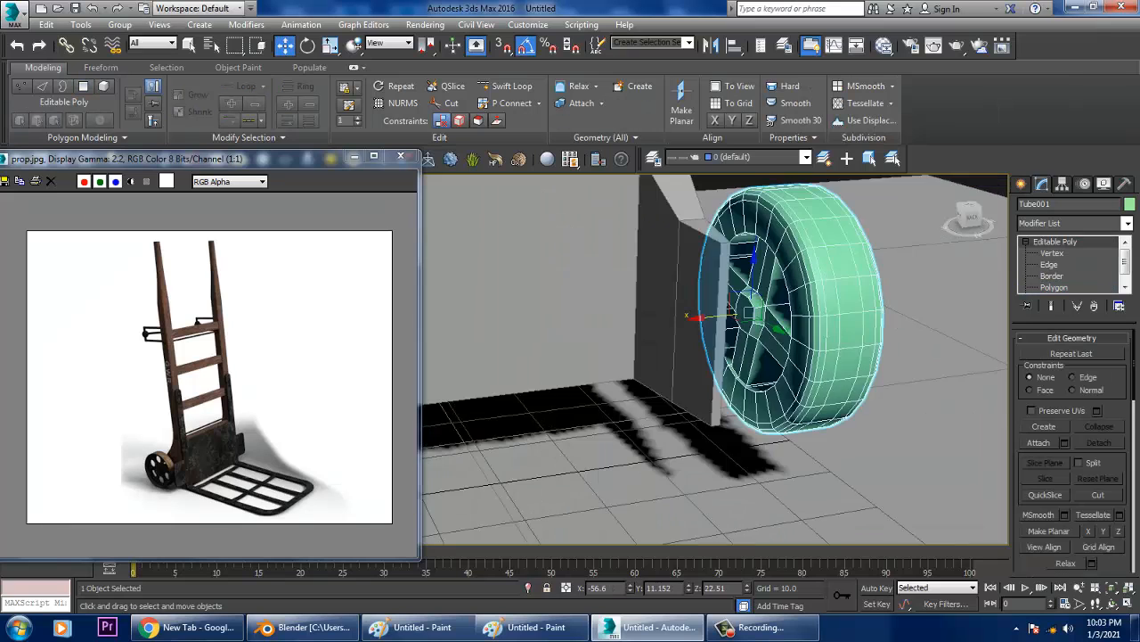
{"action": "scroll", "coordinate": [927, 265], "scroll_direction": "down", "scroll_amount": 3}
{"action": "middle_click_drag", "start_coordinate": [926, 264], "coordinate": [859, 294], "text": "alt"}
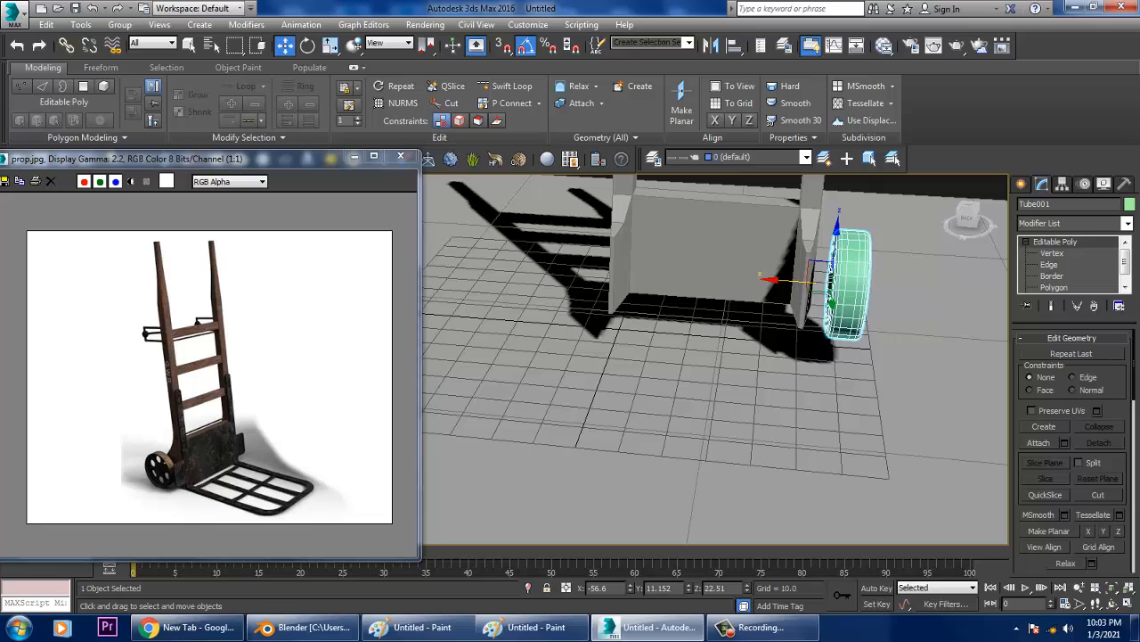
{"action": "left_click_drag", "start_coordinate": [791, 281], "coordinate": [782, 280]}
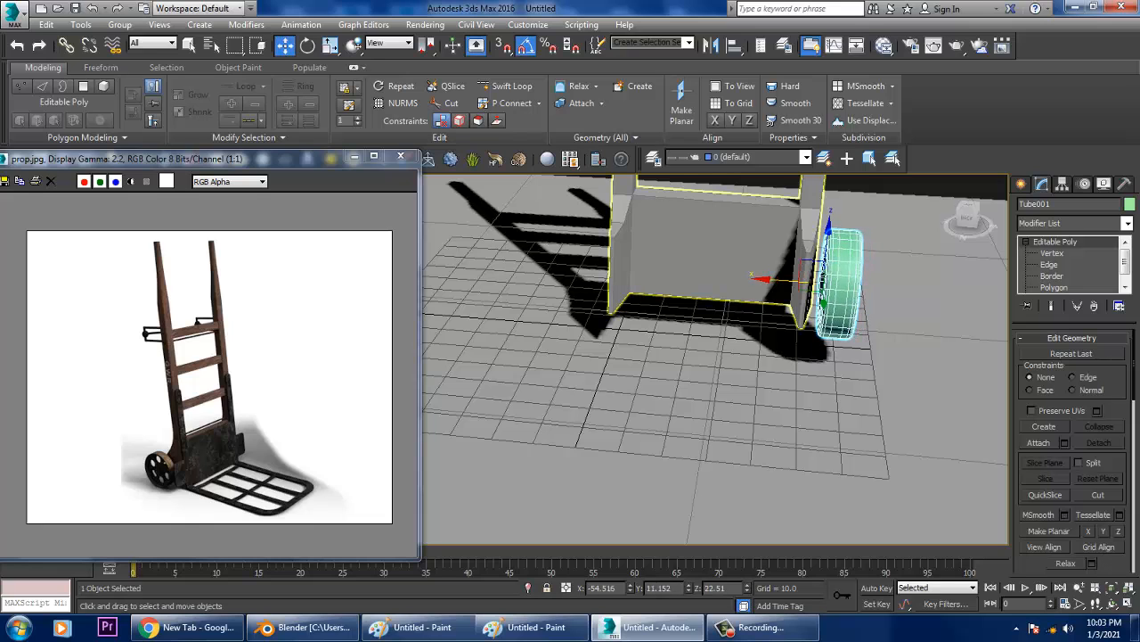
Mirror the wheel on the X axis as a copy and move the copy to the frame's opposite side, at about X 3.447
{"action": "left_click", "coordinate": [711, 45]}
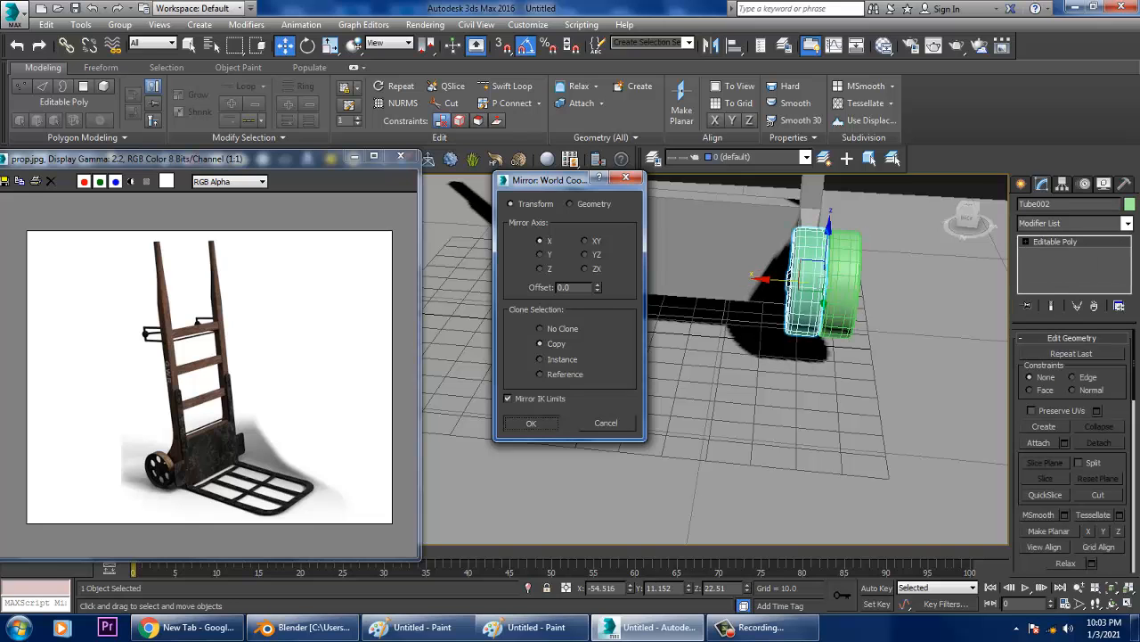
{"action": "left_click", "coordinate": [531, 422]}
{"action": "left_click_drag", "start_coordinate": [775, 279], "coordinate": [549, 259]}
{"action": "middle_click_drag", "start_coordinate": [681, 307], "coordinate": [771, 300], "text": "alt"}
{"action": "left_click", "coordinate": [843, 271]}
{"action": "left_click", "coordinate": [587, 268]}
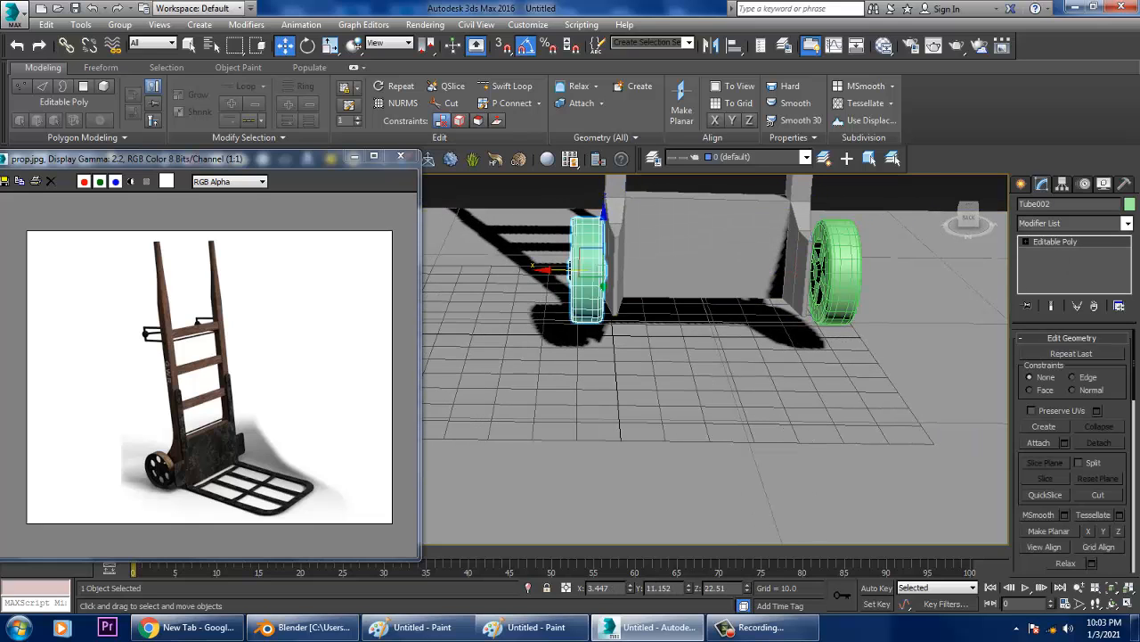
Move the copied wheel slightly outward to about X 4.218 and attach the opposite wheel to it as one object
{"action": "left_click_drag", "start_coordinate": [556, 269], "coordinate": [549, 269]}
{"action": "middle_click_drag", "start_coordinate": [686, 307], "coordinate": [651, 316], "text": "alt"}
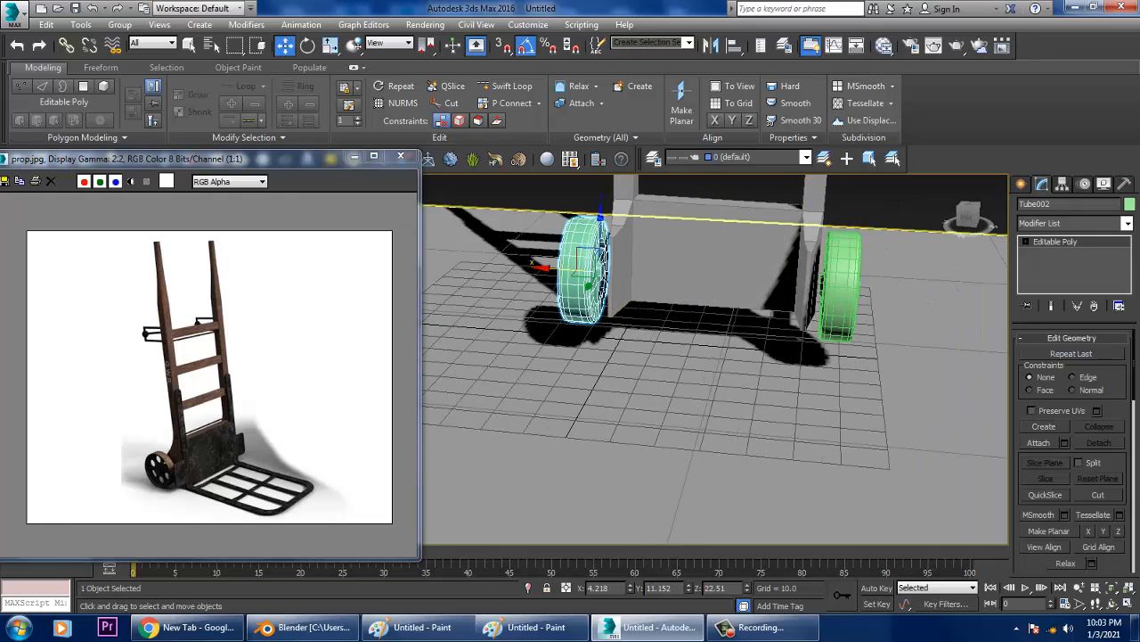
{"action": "left_click", "coordinate": [1039, 442]}
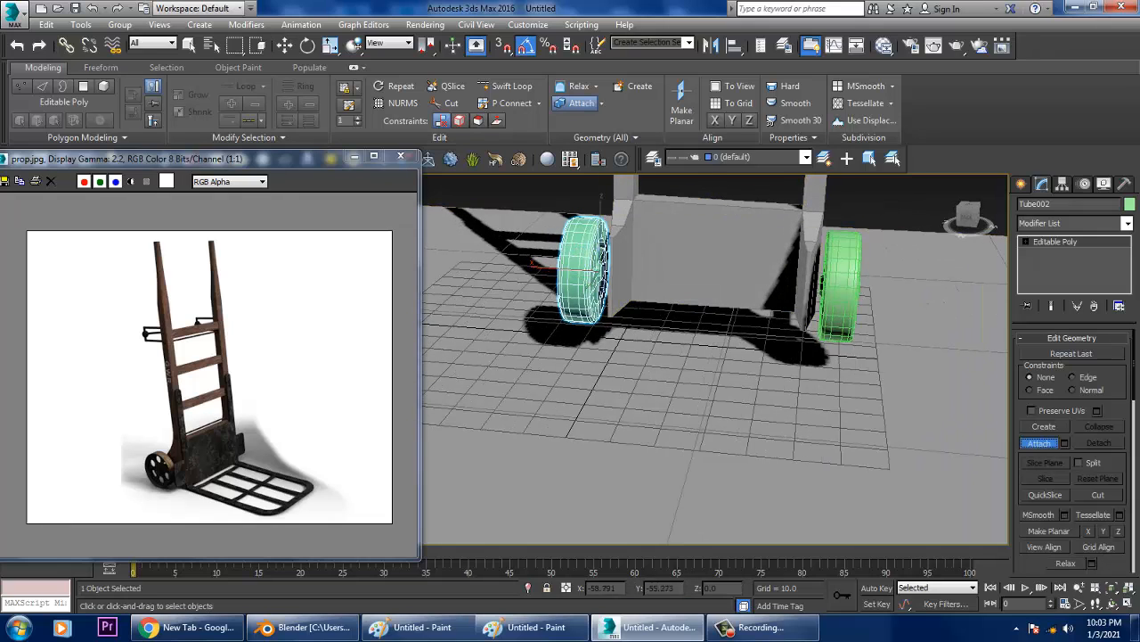
{"action": "left_click", "coordinate": [840, 286]}
Bridge the selected inner hub polygons of the two wheels to form an axle, and return to object level
{"action": "key", "text": "4"}
{"action": "middle_click_drag", "start_coordinate": [802, 290], "coordinate": [827, 287], "text": "alt"}
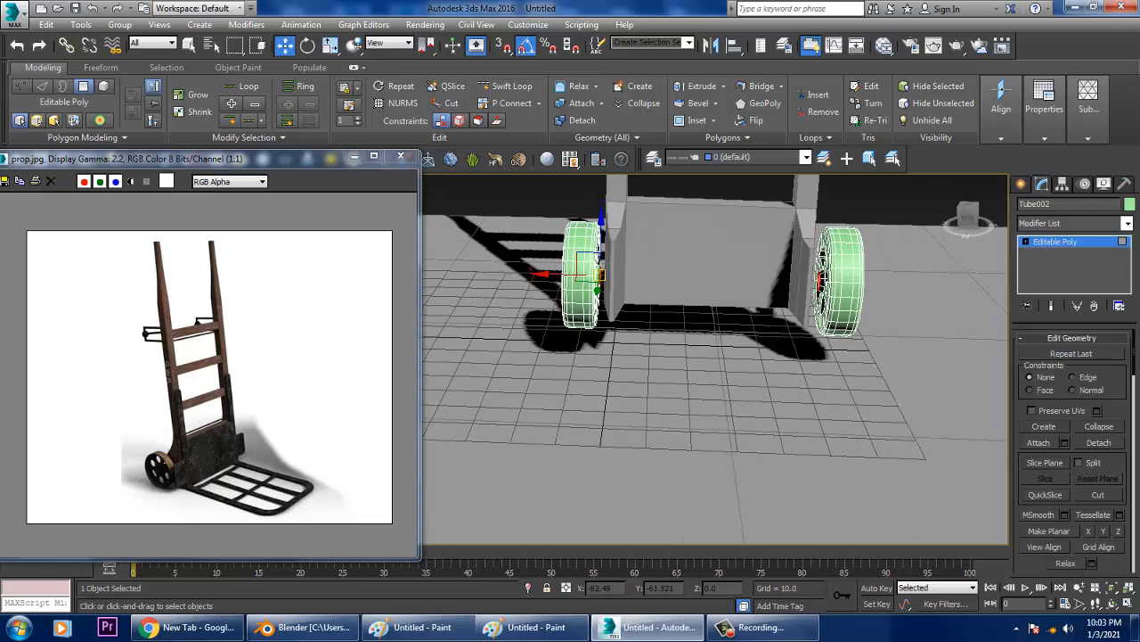
{"action": "scroll", "coordinate": [1043, 464], "scroll_direction": "down", "scroll_amount": 10}
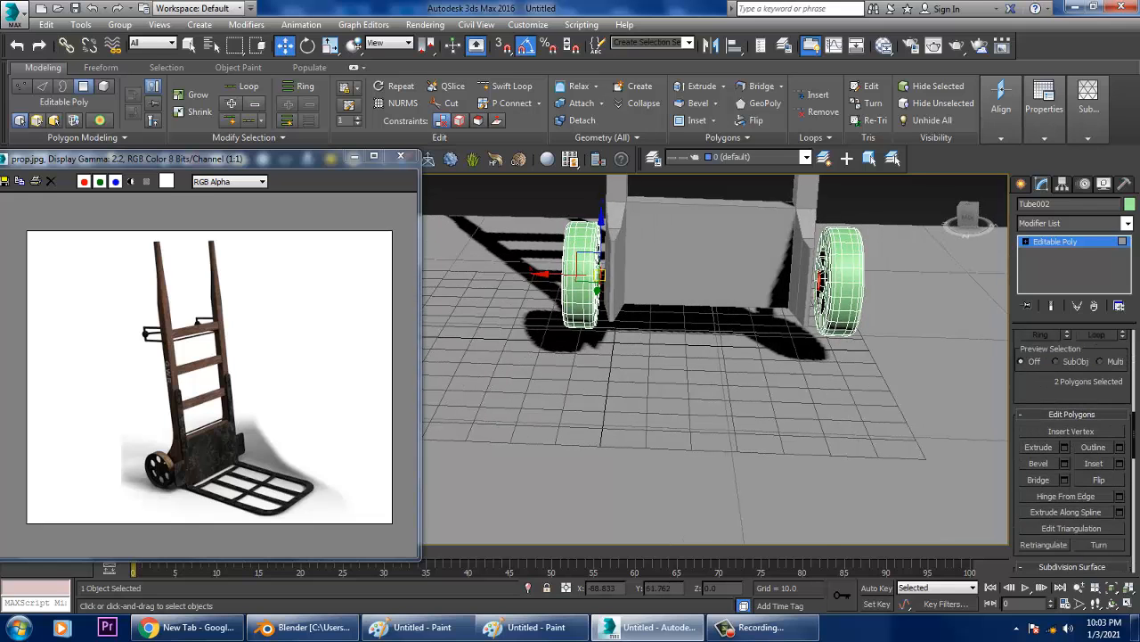
{"action": "left_click", "coordinate": [1039, 479]}
{"action": "middle_click_drag", "start_coordinate": [837, 356], "coordinate": [677, 352], "text": "alt"}
{"action": "scroll", "coordinate": [687, 361], "scroll_direction": "down", "scroll_amount": 1}
{"action": "scroll", "coordinate": [686, 357], "scroll_direction": "down", "scroll_amount": 2}
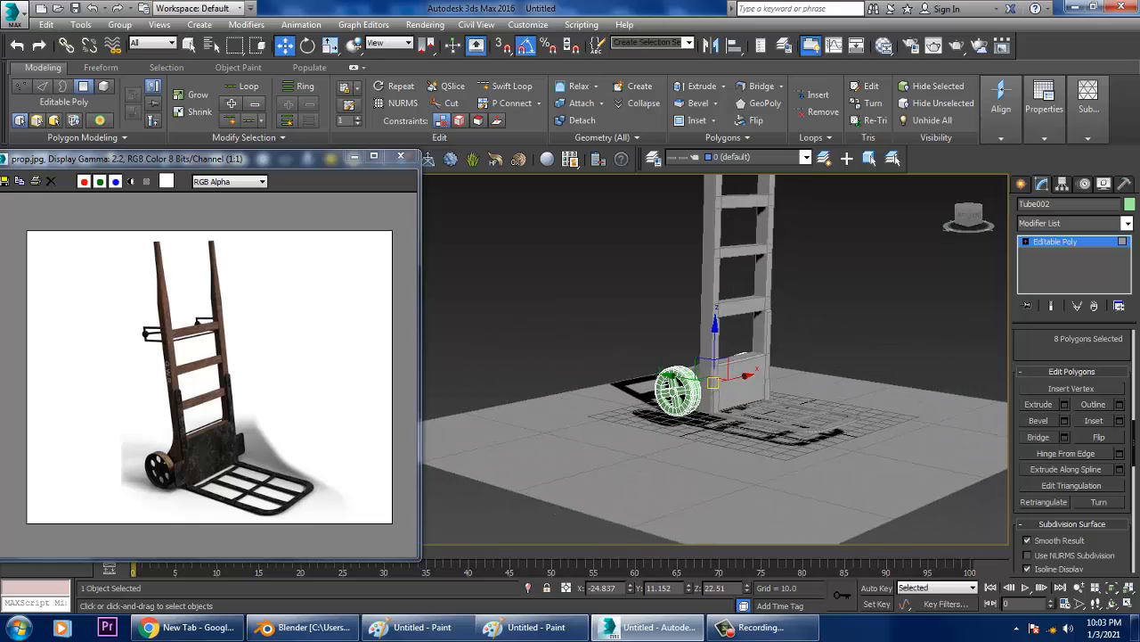
{"action": "key", "text": "4"}
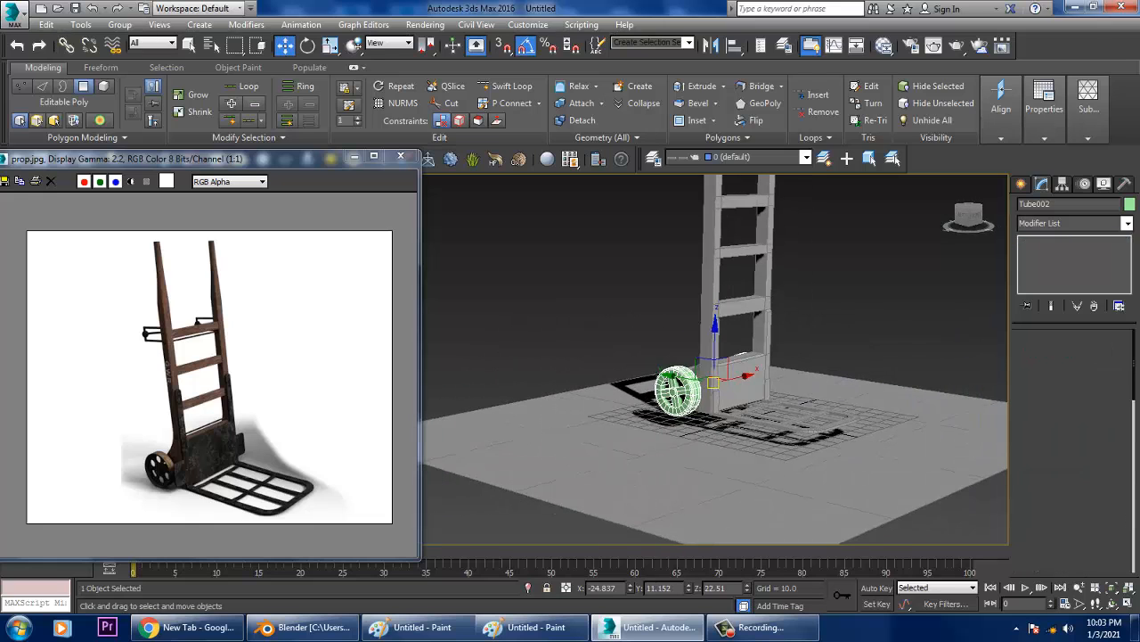
In the Left view, draw an unrendered open U-shaped line, about 18.6 deep and 6.8 high, projecting behind the side rail near the top rung
{"action": "middle_click_drag", "start_coordinate": [704, 357], "coordinate": [774, 467], "text": "alt"}
{"action": "key", "text": "alt+w"}
{"action": "middle_click", "coordinate": [504, 445]}
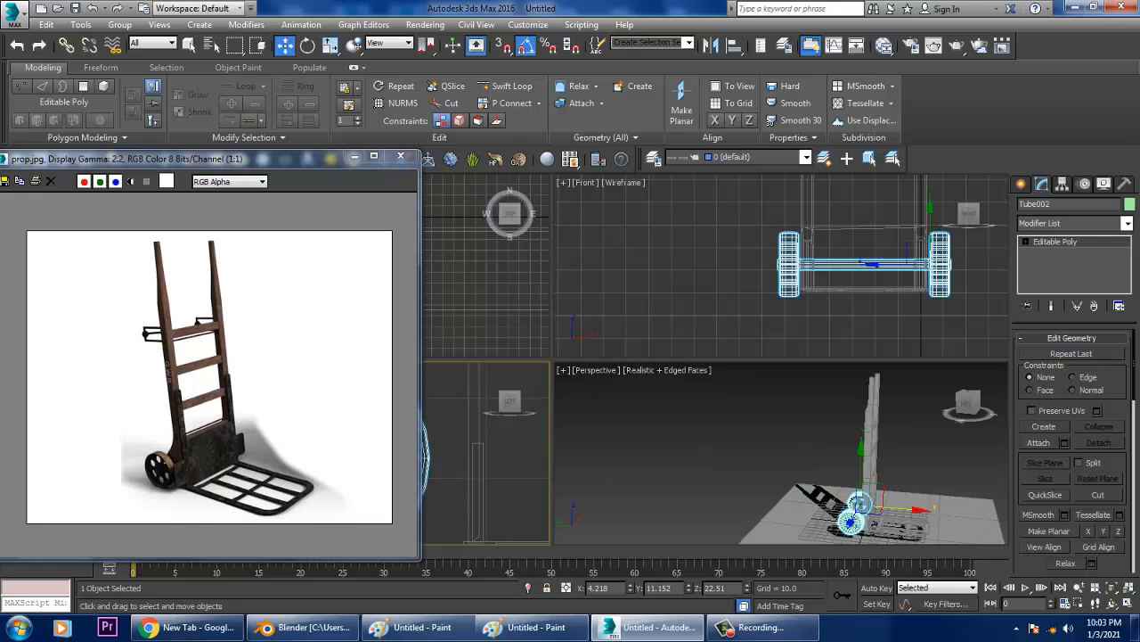
{"action": "key", "text": "alt+w"}
{"action": "scroll", "coordinate": [583, 379], "scroll_direction": "down", "scroll_amount": 5}
{"action": "middle_click_drag", "start_coordinate": [592, 383], "coordinate": [602, 503]}
{"action": "scroll", "coordinate": [614, 512], "scroll_direction": "down", "scroll_amount": 3}
{"action": "middle_click_drag", "start_coordinate": [655, 356], "coordinate": [664, 435]}
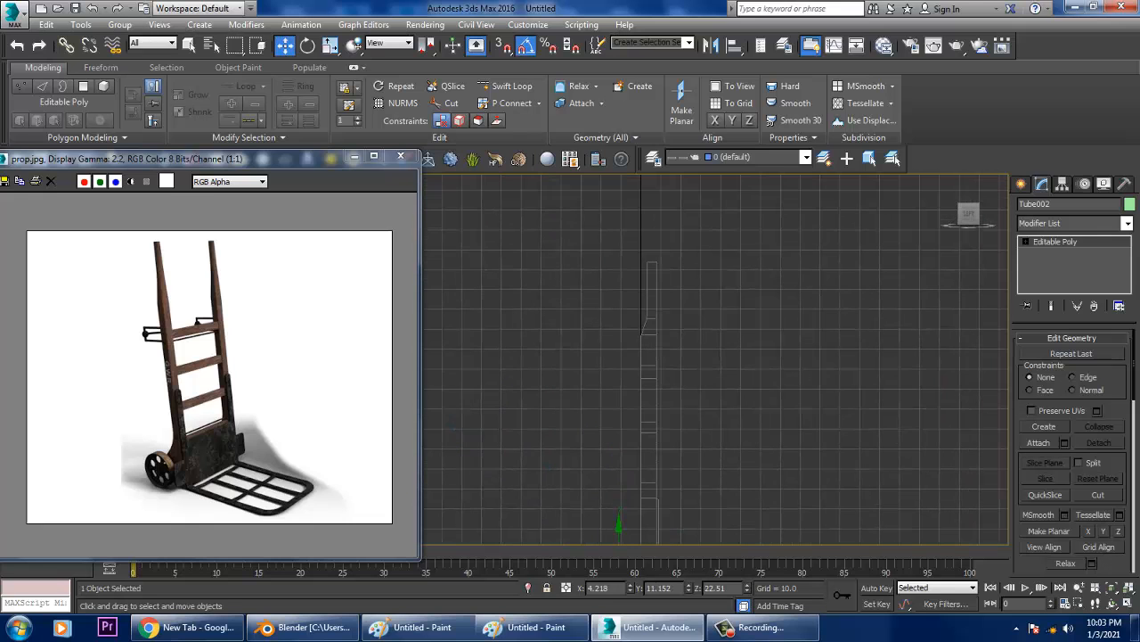
{"action": "scroll", "coordinate": [626, 473], "scroll_direction": "up", "scroll_amount": 3}
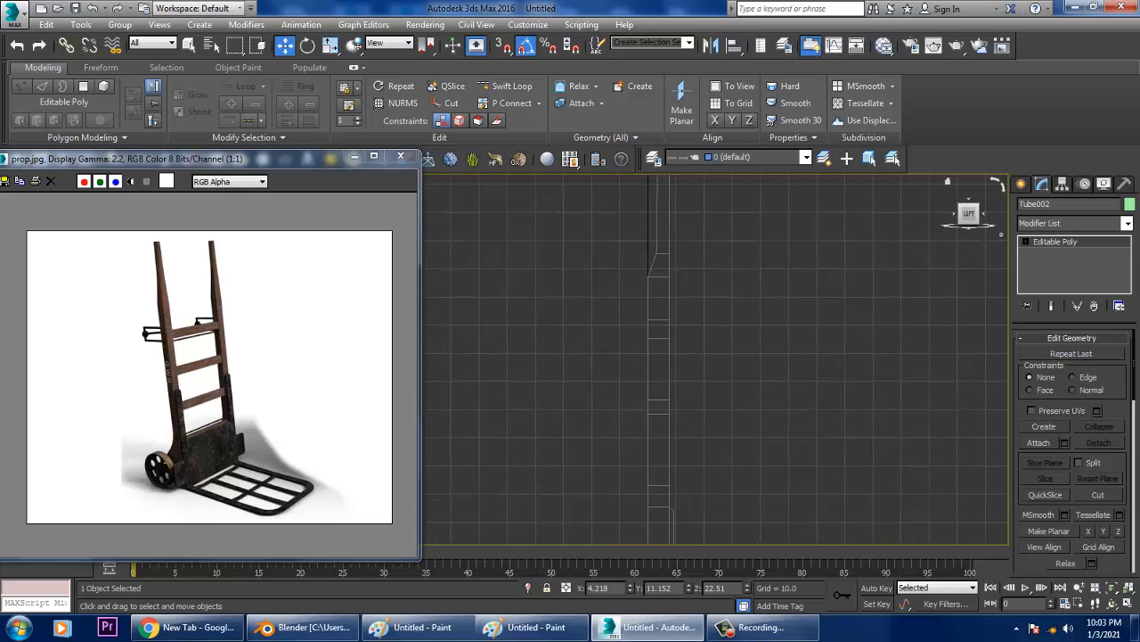
{"action": "left_click", "coordinate": [1021, 184]}
{"action": "left_click", "coordinate": [1042, 206]}
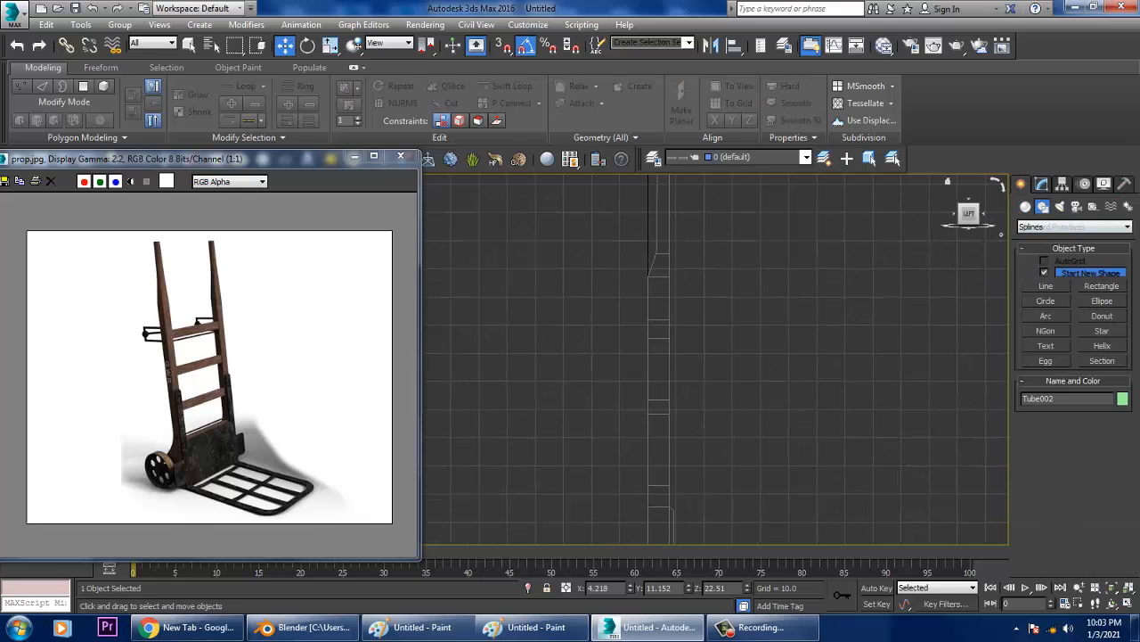
{"action": "left_click", "coordinate": [1046, 286]}
{"action": "scroll", "coordinate": [563, 363], "scroll_direction": "up", "scroll_amount": 3}
{"action": "middle_click_drag", "start_coordinate": [692, 307], "coordinate": [709, 308]}
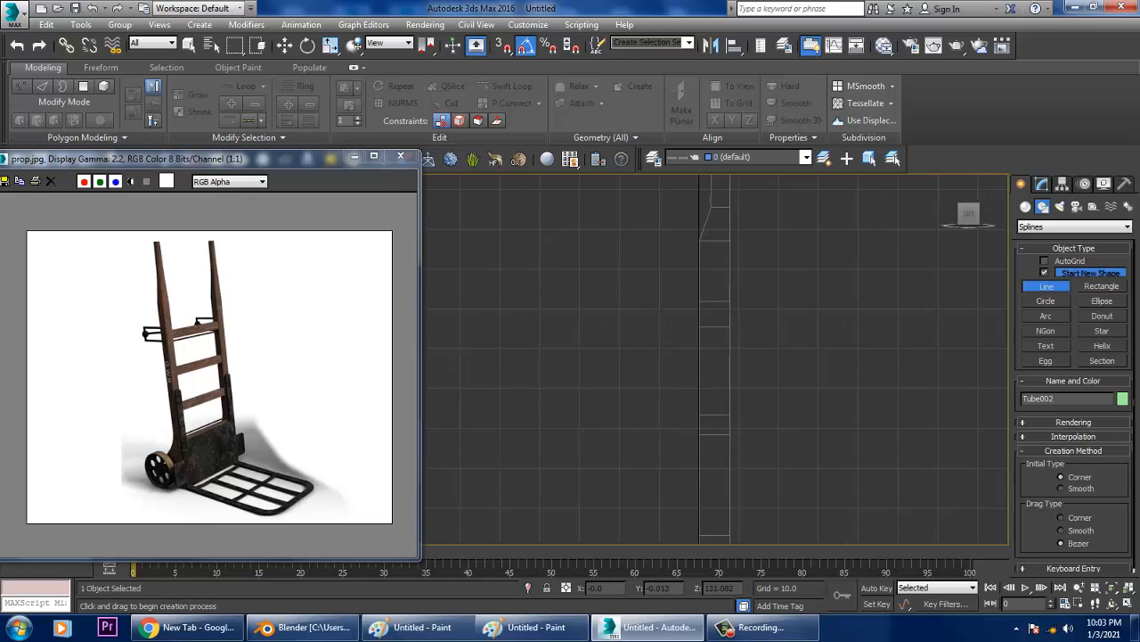
{"action": "left_click", "coordinate": [699, 305]}
{"action": "right_click", "coordinate": [623, 305]}
{"action": "left_click", "coordinate": [1073, 421]}
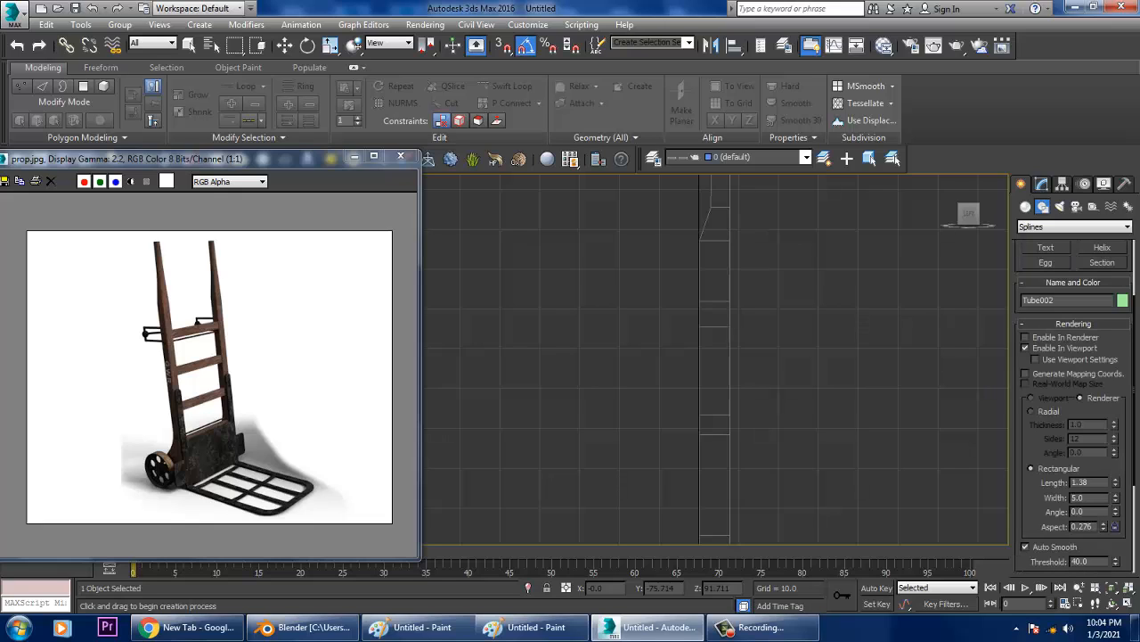
{"action": "left_click", "coordinate": [699, 276]}
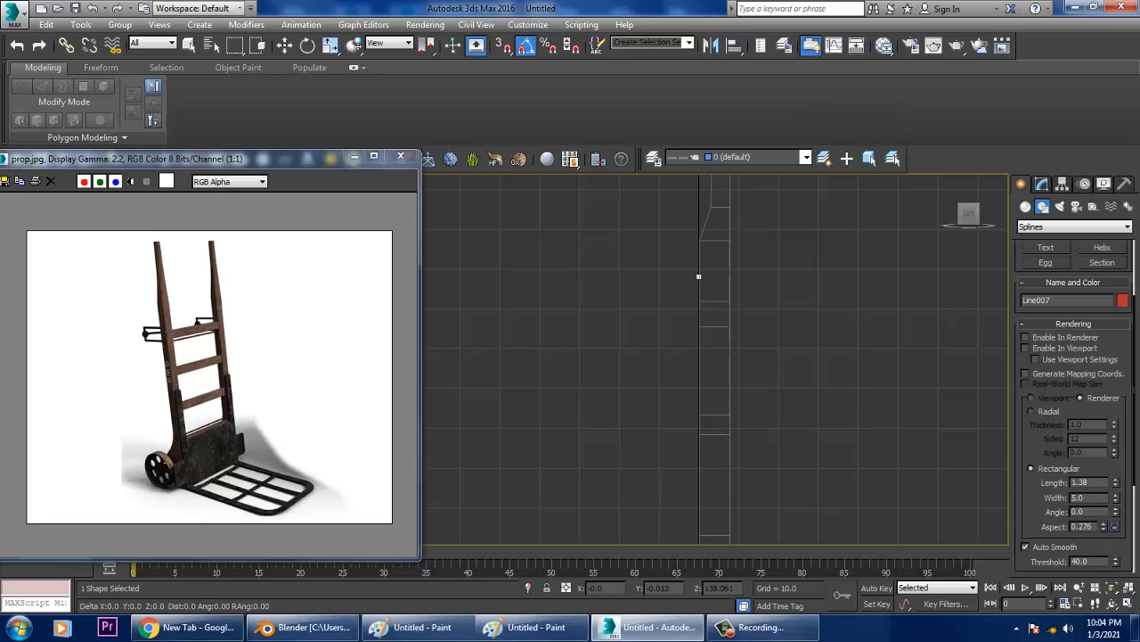
{"action": "left_click", "coordinate": [627, 277]}
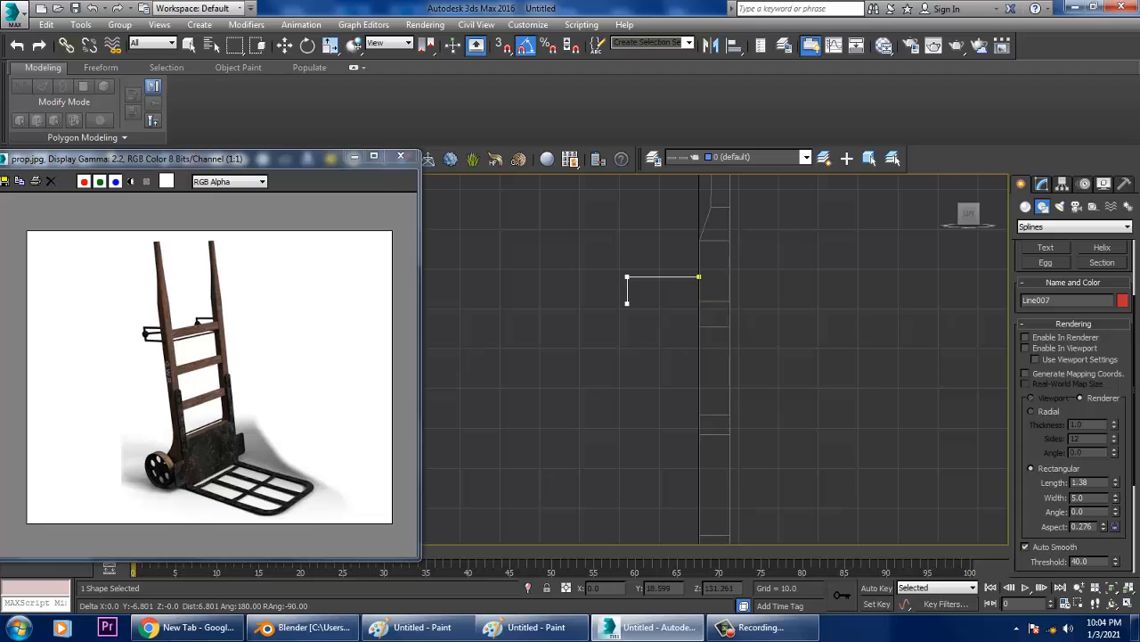
{"action": "left_click", "coordinate": [628, 303]}
{"action": "left_click", "coordinate": [703, 303]}
{"action": "right_click", "coordinate": [702, 303]}
{"action": "right_click", "coordinate": [702, 303]}
Select the two lower vertices of the U-shaped line and move them down by about 2.35
{"action": "key", "text": "1"}
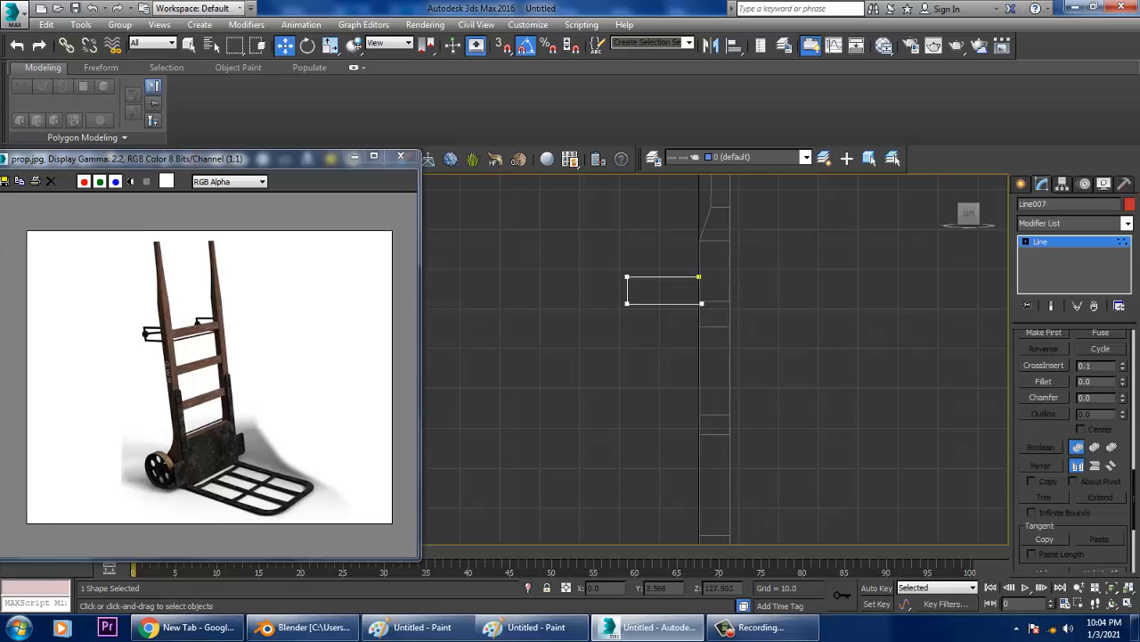
{"action": "key", "text": "1"}
{"action": "left_click_drag", "start_coordinate": [604, 298], "coordinate": [705, 324]}
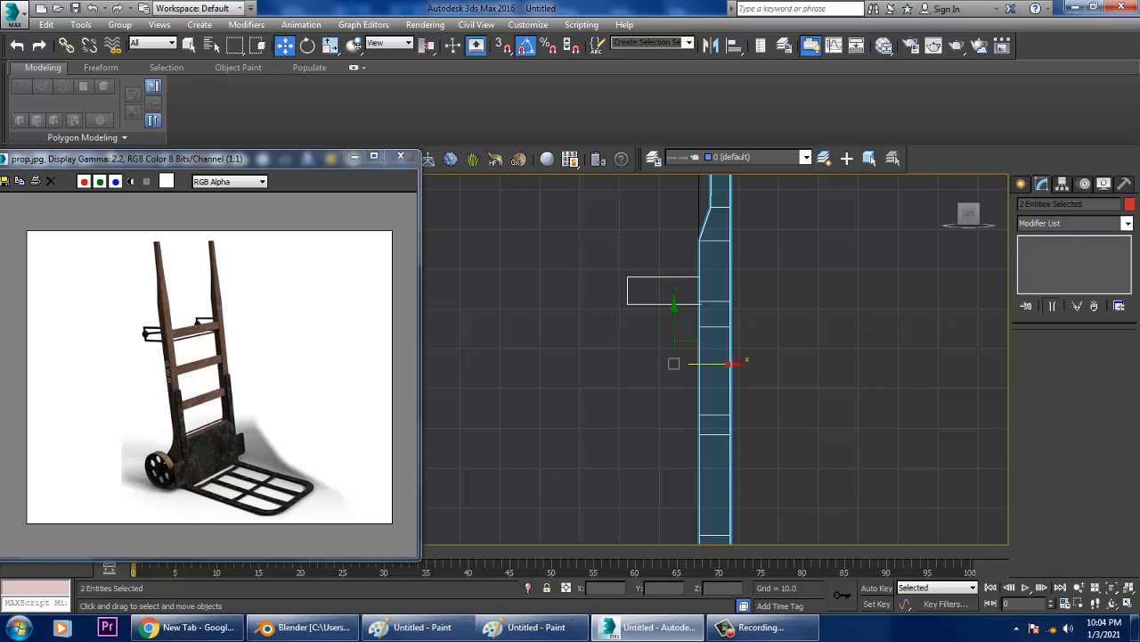
{"action": "left_click", "coordinate": [640, 347]}
{"action": "left_click", "coordinate": [641, 304]}
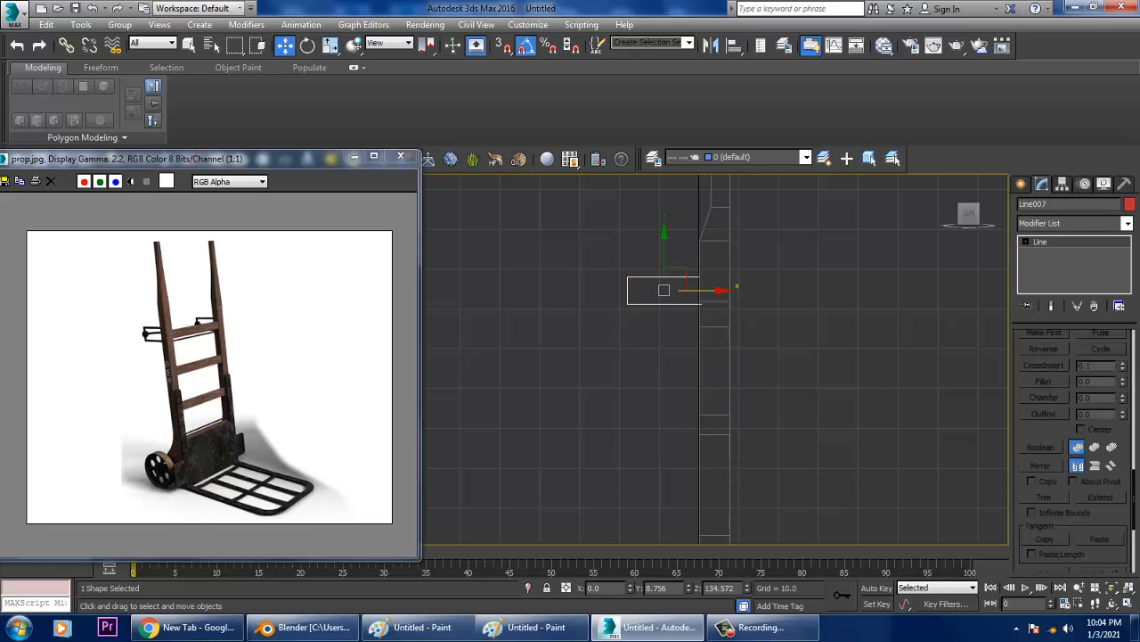
{"action": "key", "text": "1"}
{"action": "left_click_drag", "start_coordinate": [603, 293], "coordinate": [738, 332]}
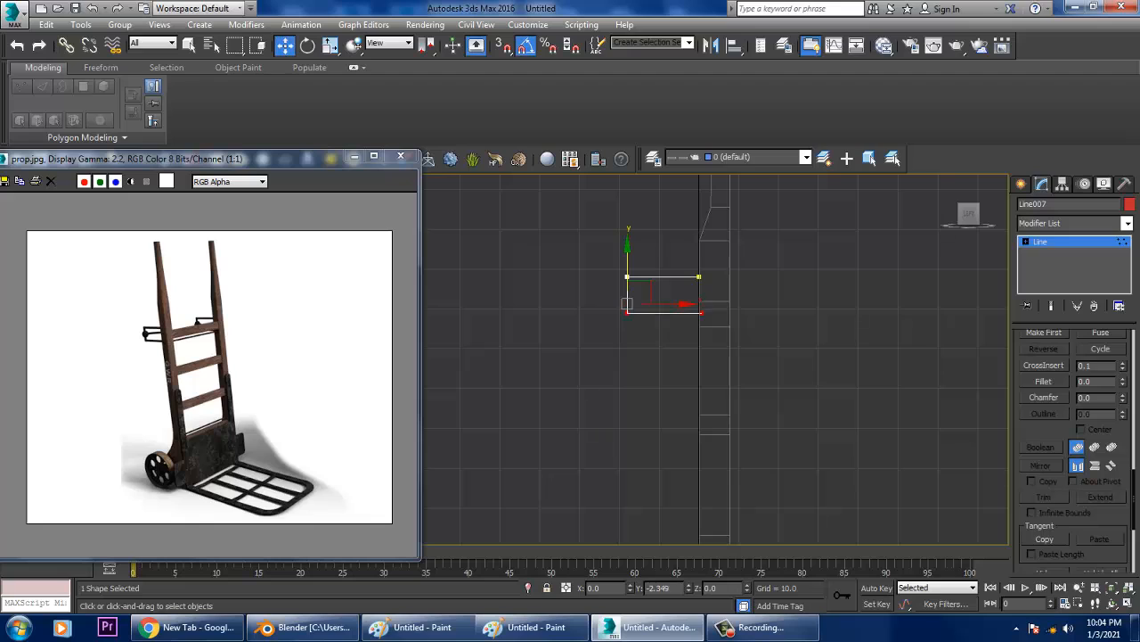
{"action": "left_click_drag", "start_coordinate": [627, 259], "coordinate": [627, 268]}
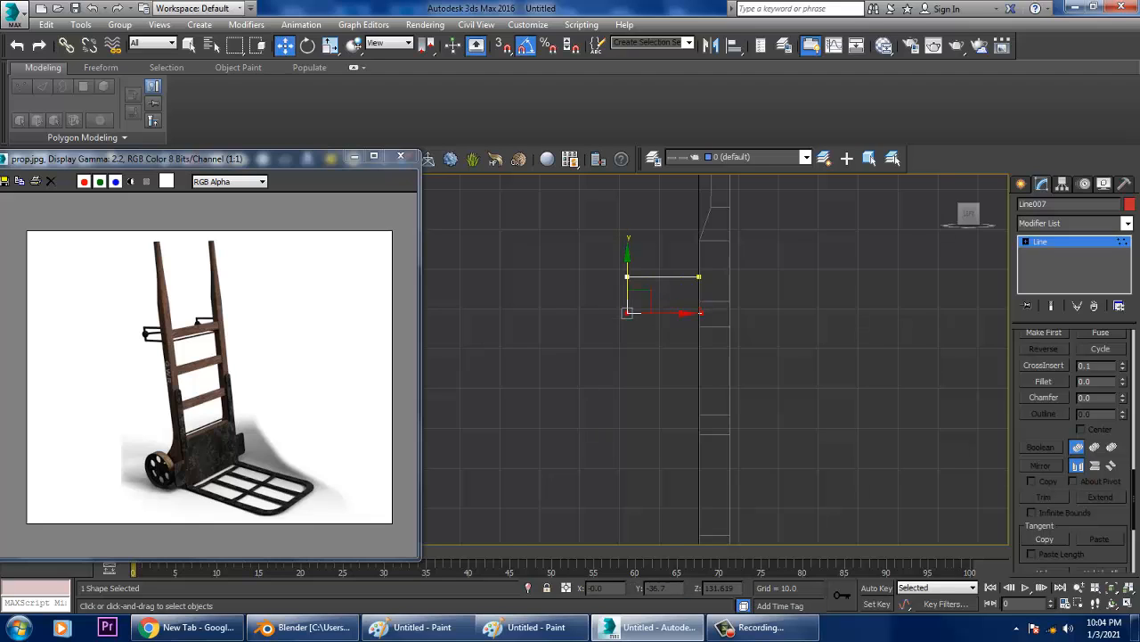
Display the U-shaped line as a solid in the viewport with a rectangular section of length 0.925 and width 1.75
{"action": "scroll", "coordinate": [1074, 450], "scroll_direction": "up", "scroll_amount": 5}
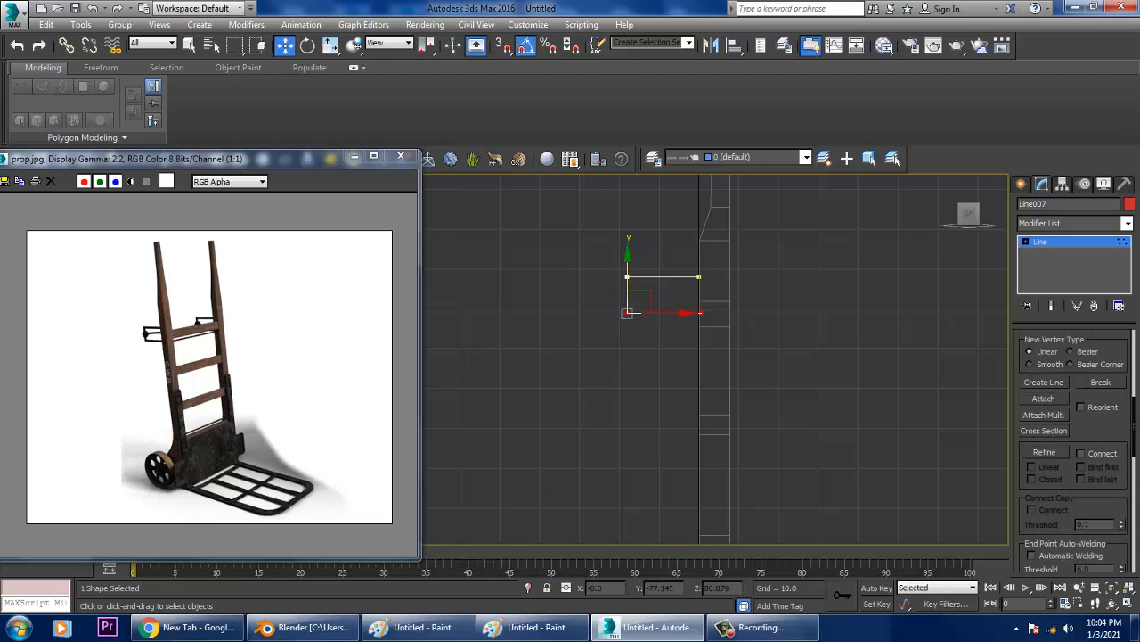
{"action": "scroll", "coordinate": [1073, 450], "scroll_direction": "up", "scroll_amount": 5}
{"action": "left_click", "coordinate": [1072, 335]}
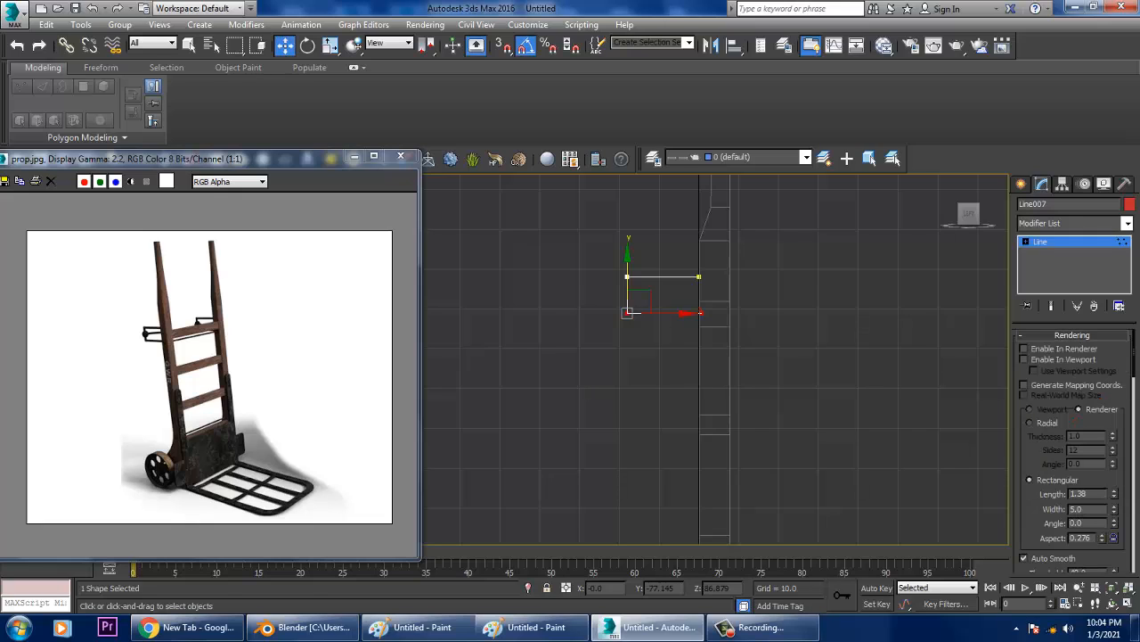
{"action": "left_click", "coordinate": [1024, 359]}
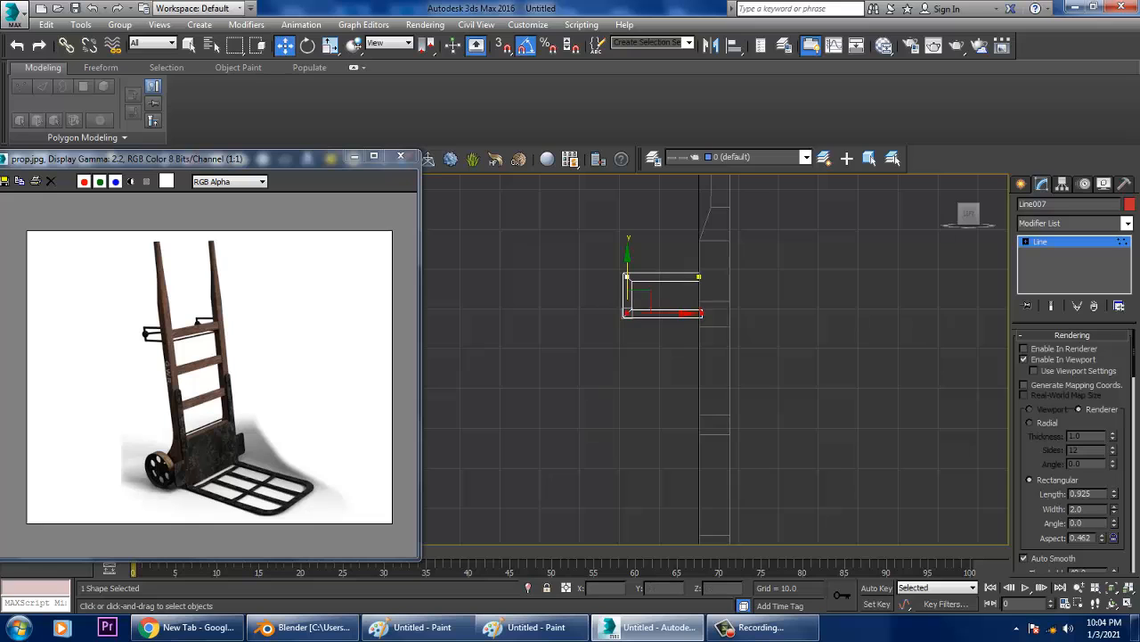
{"action": "type", "text": "1.75"}
{"action": "key", "text": "Return"}
Return to object level and move the U-shaped bracket along Y against the side rail, to about Y 7.969
{"action": "key", "text": "alt+w"}
{"action": "key", "text": "alt+w"}
{"action": "scroll", "coordinate": [693, 396], "scroll_direction": "down", "scroll_amount": 4}
{"action": "middle_click_drag", "start_coordinate": [693, 397], "coordinate": [807, 428], "text": "alt"}
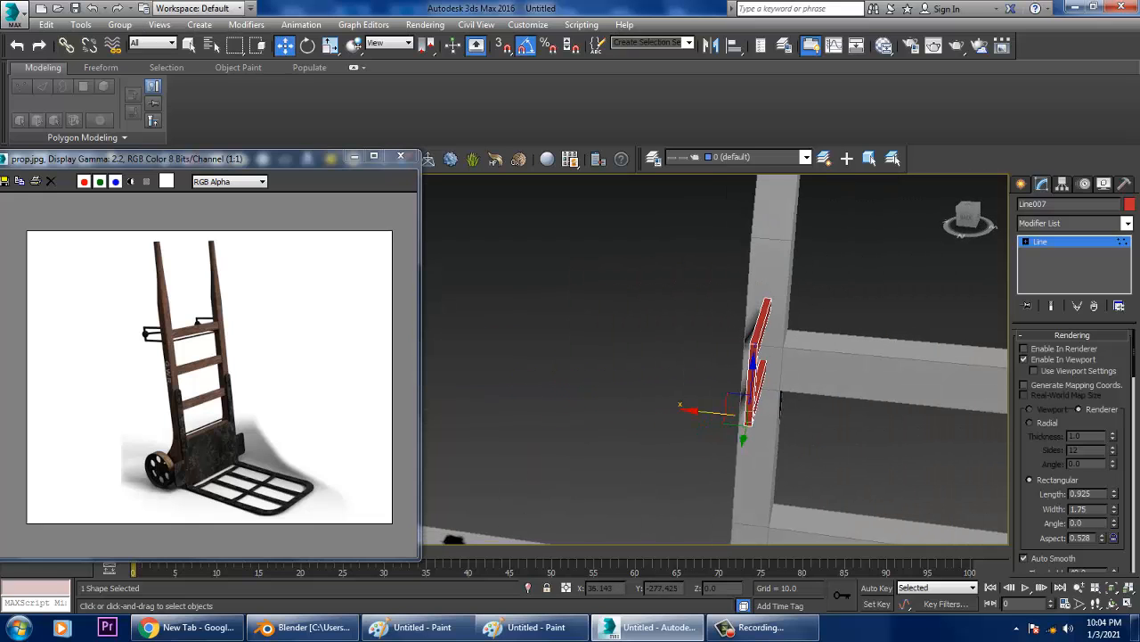
{"action": "key", "text": "1"}
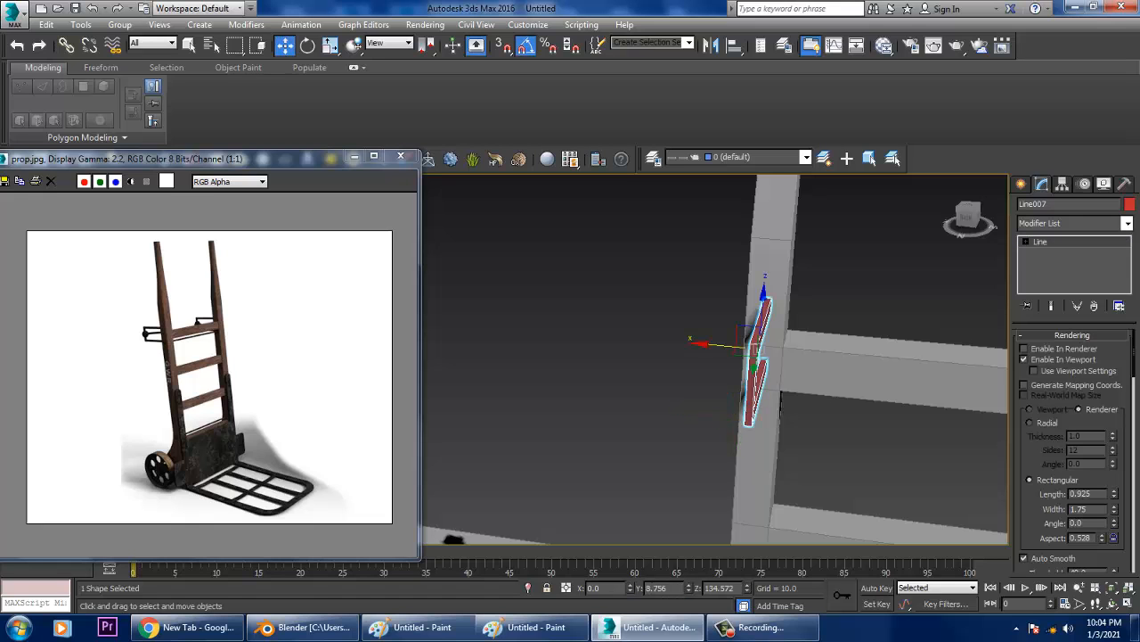
{"action": "middle_click_drag", "start_coordinate": [659, 383], "coordinate": [766, 401], "text": "alt"}
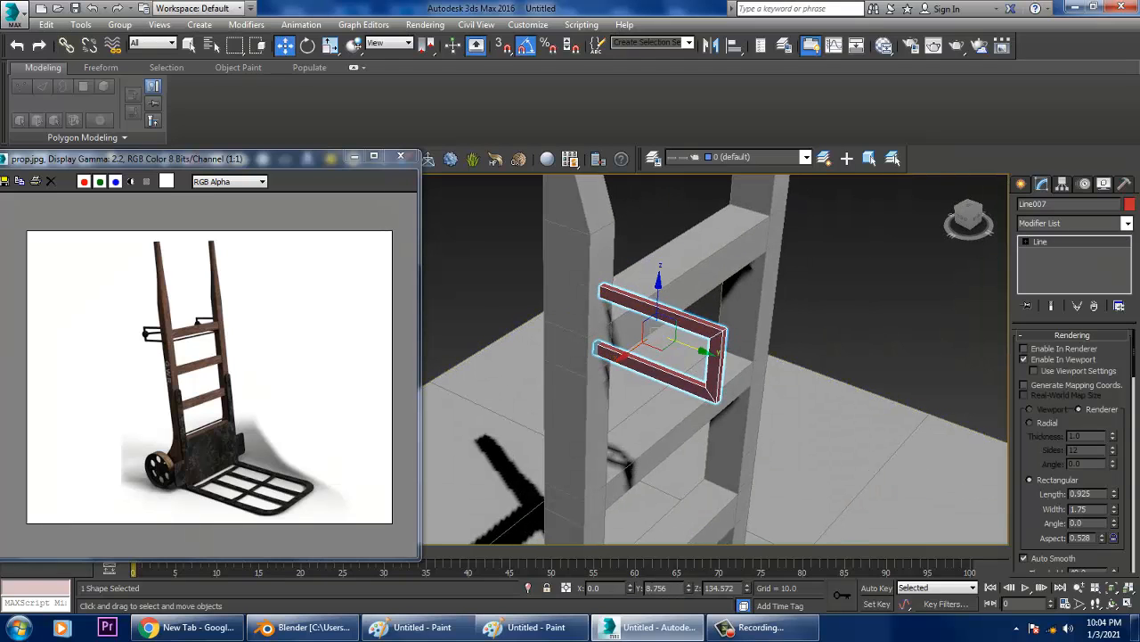
{"action": "left_click_drag", "start_coordinate": [689, 347], "coordinate": [681, 343]}
Copy the U-shaped bracket along X to the opposite side rail, at about X -50.937
{"action": "scroll", "coordinate": [681, 344], "scroll_direction": "down", "scroll_amount": 4}
{"action": "middle_click_drag", "start_coordinate": [704, 365], "coordinate": [639, 342], "text": "alt"}
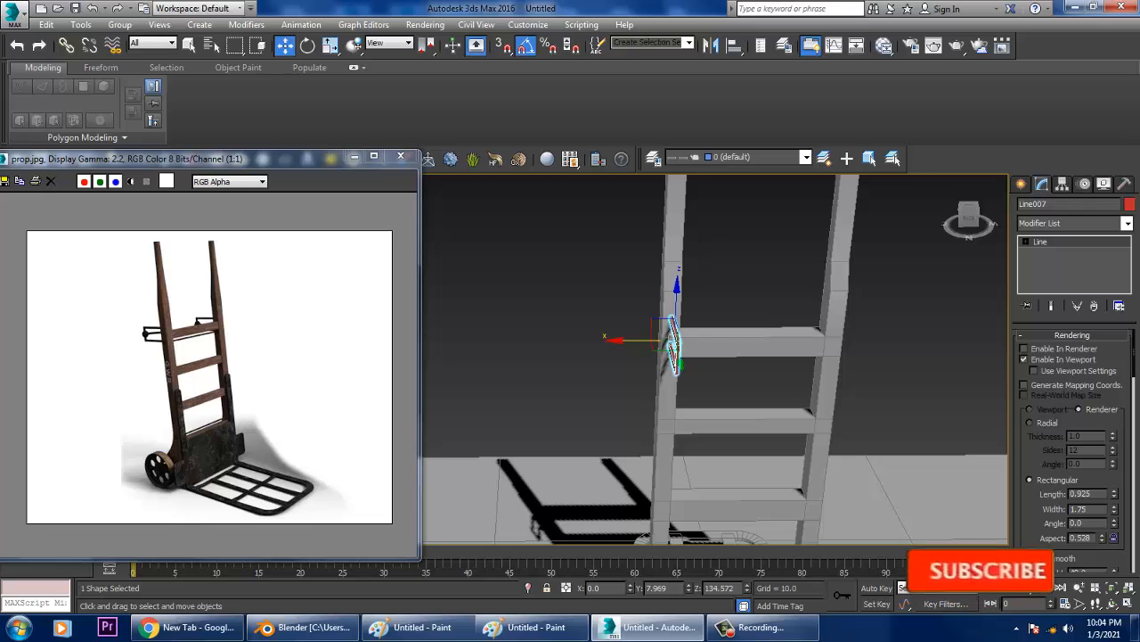
{"action": "left_click_drag", "start_coordinate": [638, 340], "coordinate": [809, 340], "text": "shift"}
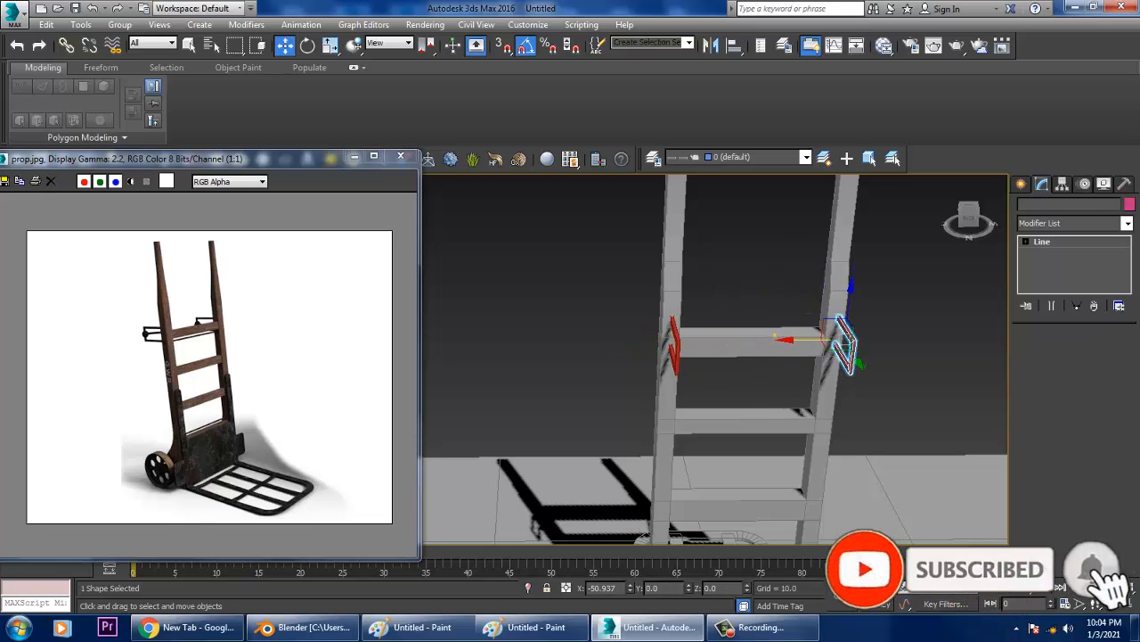
{"action": "key", "text": "Return"}
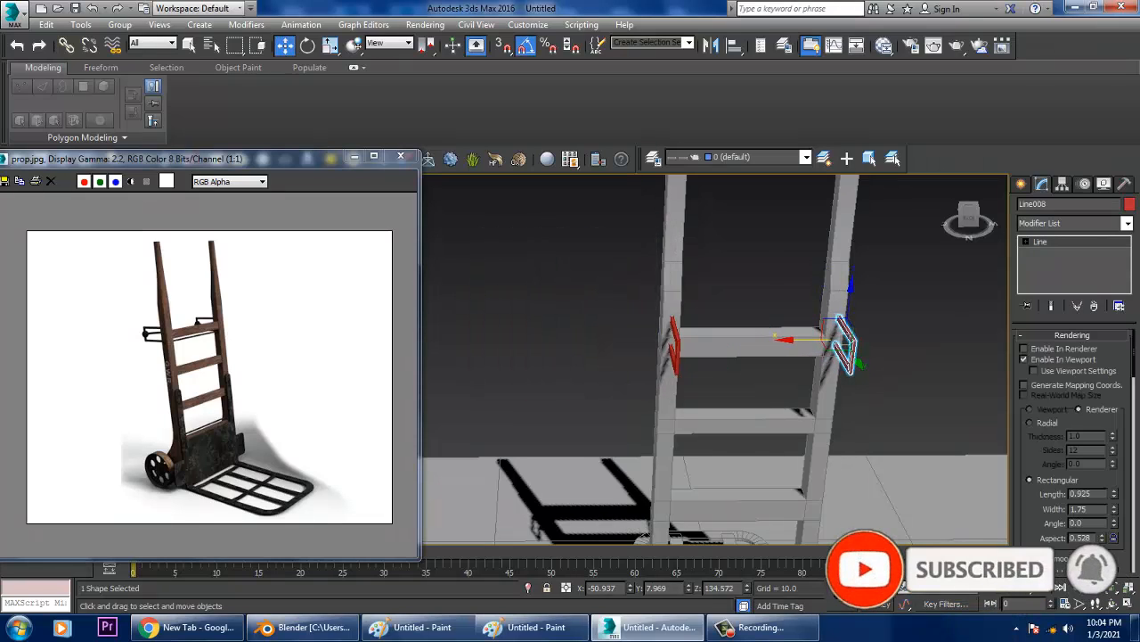
Select every hand truck part except the ground plane and assign the light gray object color to them all
{"action": "scroll", "coordinate": [806, 341], "scroll_direction": "down", "scroll_amount": 4}
{"action": "middle_click_drag", "start_coordinate": [806, 340], "coordinate": [724, 270], "text": "alt"}
{"action": "scroll", "coordinate": [718, 355], "scroll_direction": "up", "scroll_amount": 3}
{"action": "scroll", "coordinate": [719, 354], "scroll_direction": "down", "scroll_amount": 3}
{"action": "middle_click_drag", "start_coordinate": [723, 270], "coordinate": [720, 310]}
{"action": "key", "text": "ctrl+a"}
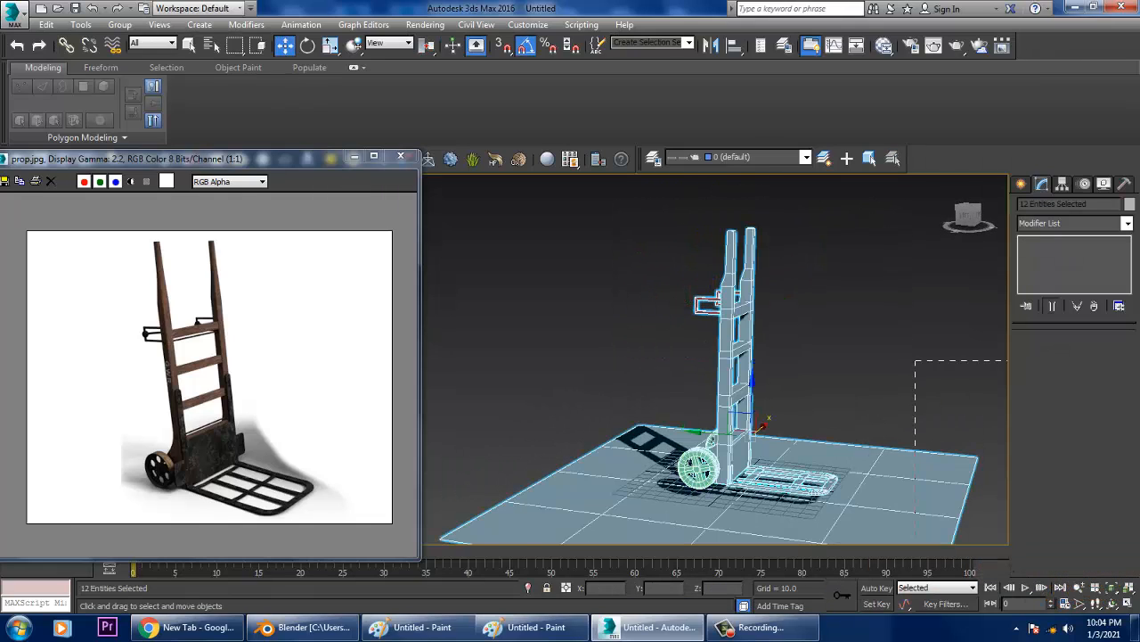
{"action": "left_click_drag", "start_coordinate": [916, 360], "coordinate": [1038, 557], "text": "alt"}
{"action": "left_click", "coordinate": [1130, 204]}
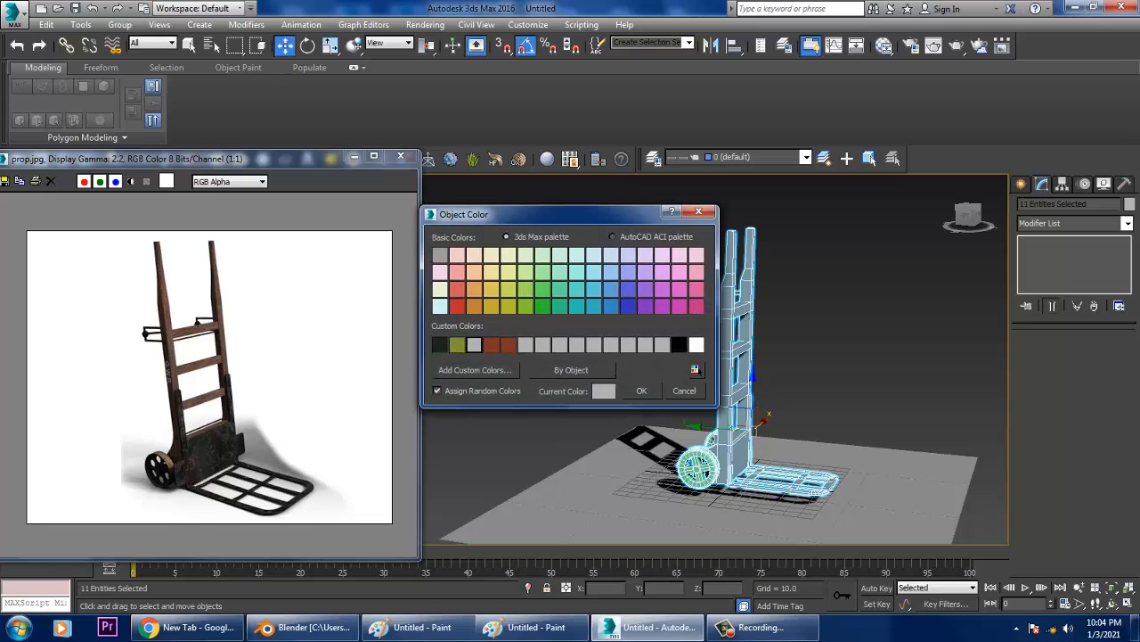
{"action": "left_click", "coordinate": [641, 390]}
Select both small plates at the lower front corners of the hand truck and convert them to Editable Poly
{"action": "middle_click_drag", "start_coordinate": [775, 374], "coordinate": [740, 361], "text": "alt"}
{"action": "middle_click_drag", "start_coordinate": [740, 361], "coordinate": [748, 306]}
{"action": "scroll", "coordinate": [757, 294], "scroll_direction": "up", "scroll_amount": 4}
{"action": "middle_click_drag", "start_coordinate": [748, 383], "coordinate": [767, 312]}
{"action": "middle_click_drag", "start_coordinate": [766, 312], "coordinate": [788, 310], "text": "alt"}
{"action": "scroll", "coordinate": [775, 312], "scroll_direction": "up", "scroll_amount": 3}
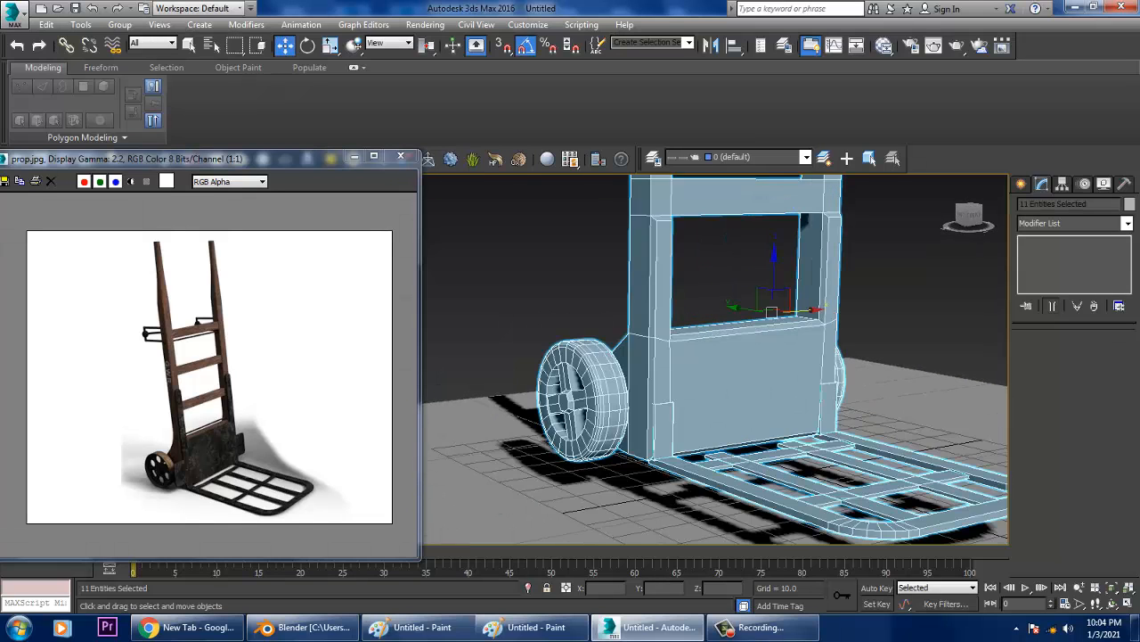
{"action": "scroll", "coordinate": [775, 356], "scroll_direction": "up", "scroll_amount": 3}
{"action": "middle_click_drag", "start_coordinate": [775, 356], "coordinate": [793, 277]}
{"action": "scroll", "coordinate": [615, 446], "scroll_direction": "up", "scroll_amount": 3}
{"action": "middle_click_drag", "start_coordinate": [615, 445], "coordinate": [606, 405]}
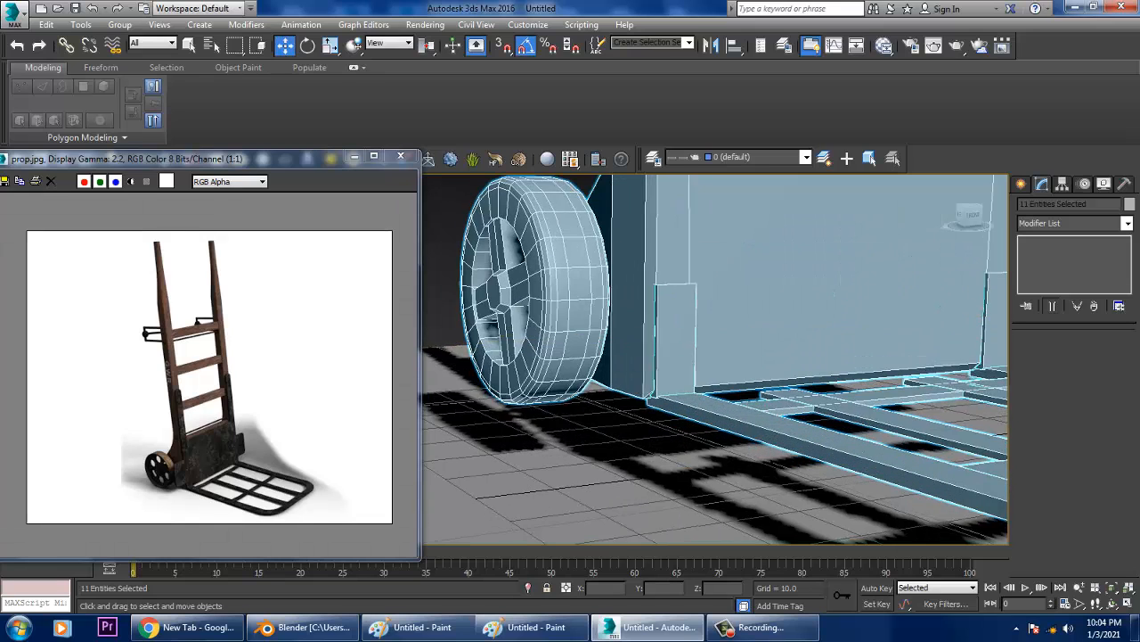
{"action": "scroll", "coordinate": [606, 405], "scroll_direction": "up", "scroll_amount": 3}
{"action": "left_click", "coordinate": [703, 330]}
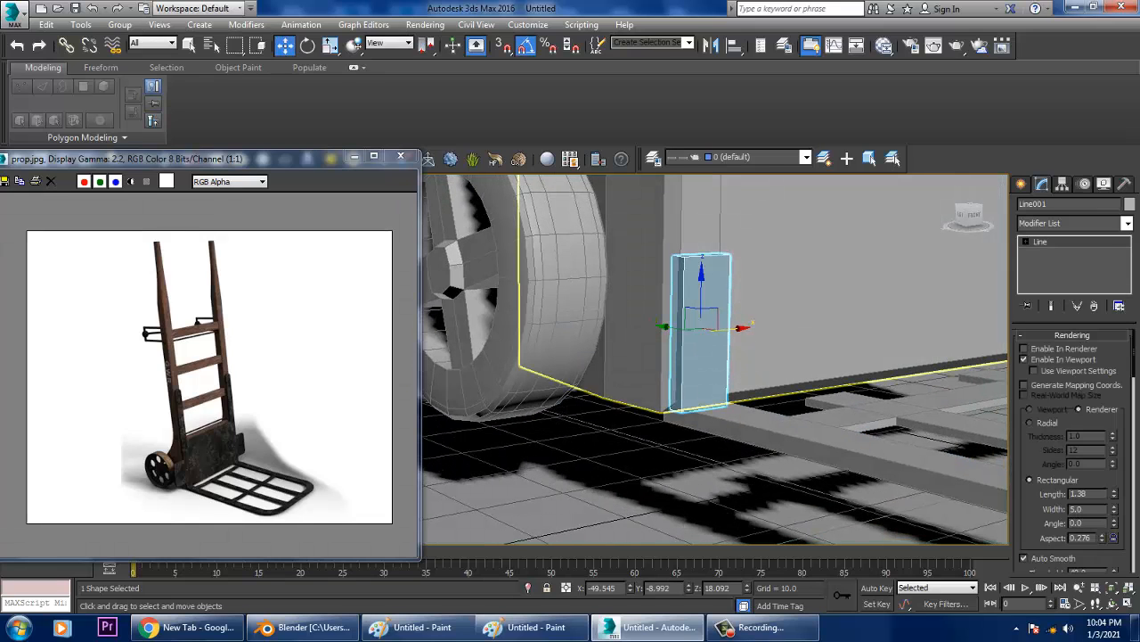
{"action": "middle_click_drag", "start_coordinate": [846, 312], "coordinate": [542, 348]}
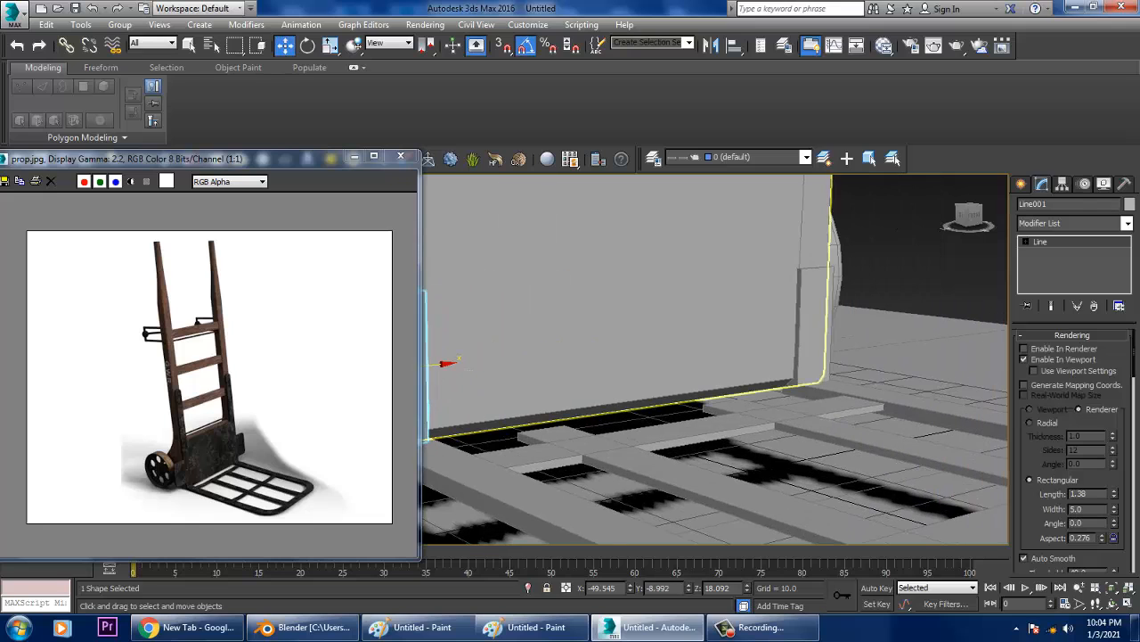
{"action": "left_click", "coordinate": [806, 352], "text": "ctrl"}
{"action": "right_click", "coordinate": [802, 352]}
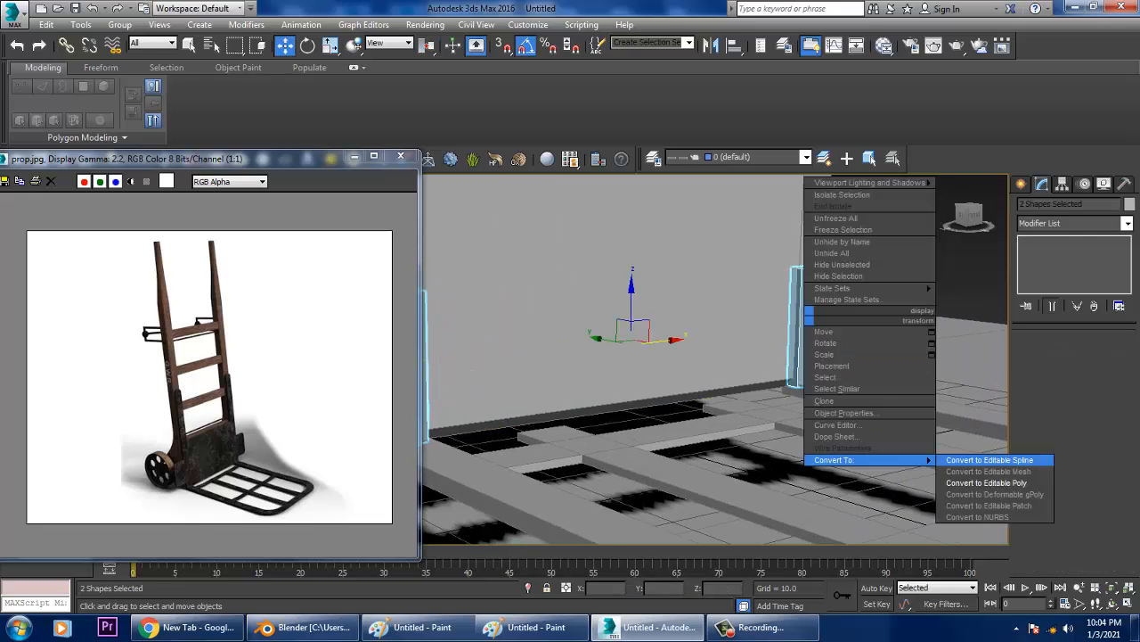
{"action": "left_click", "coordinate": [994, 482]}
{"action": "scroll", "coordinate": [641, 356], "scroll_direction": "down", "scroll_amount": 4}
{"action": "middle_click_drag", "start_coordinate": [642, 356], "coordinate": [776, 323]}
{"action": "scroll", "coordinate": [776, 324], "scroll_direction": "up", "scroll_amount": 2}
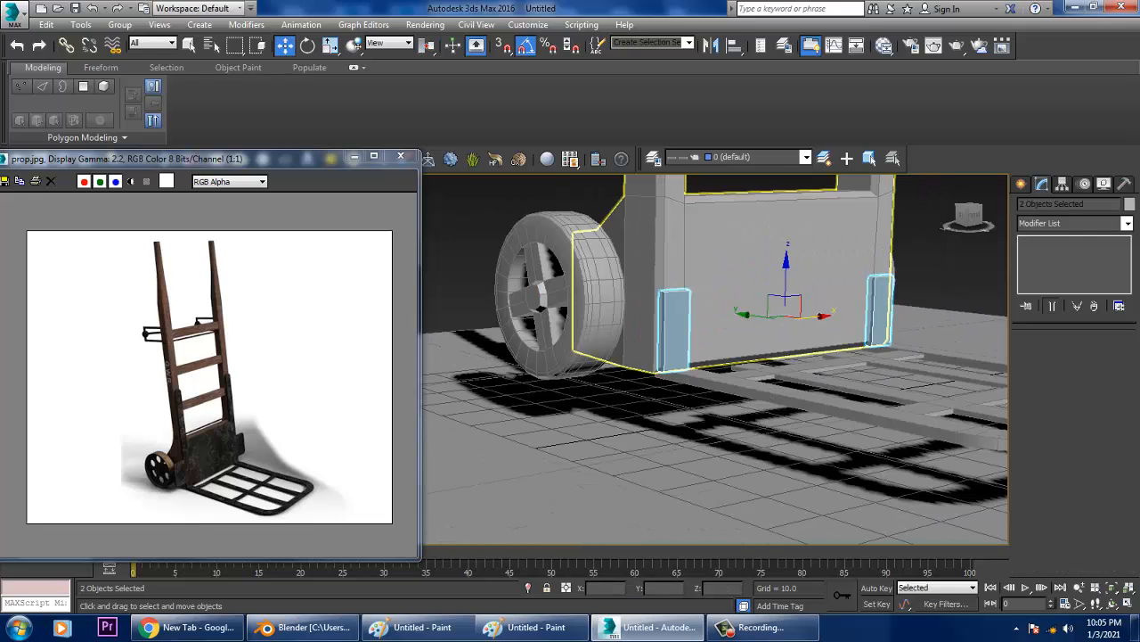
Extrude the outer side polygon of the left corner plate by a height of 4.305
{"action": "left_click", "coordinate": [776, 323]}
{"action": "left_click", "coordinate": [674, 331]}
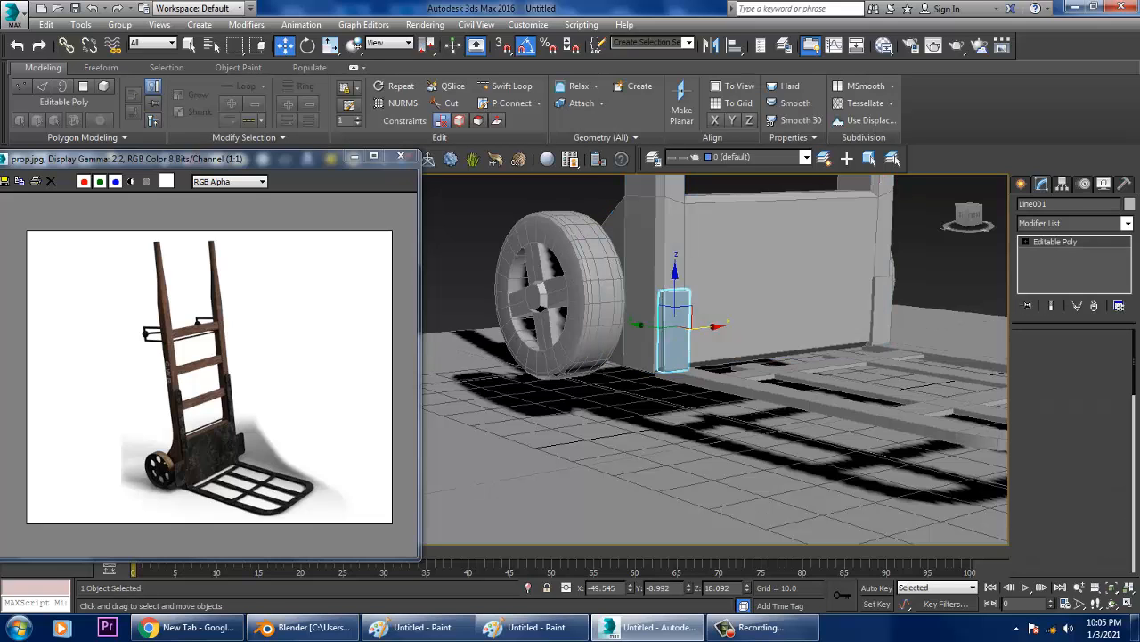
{"action": "key", "text": "w"}
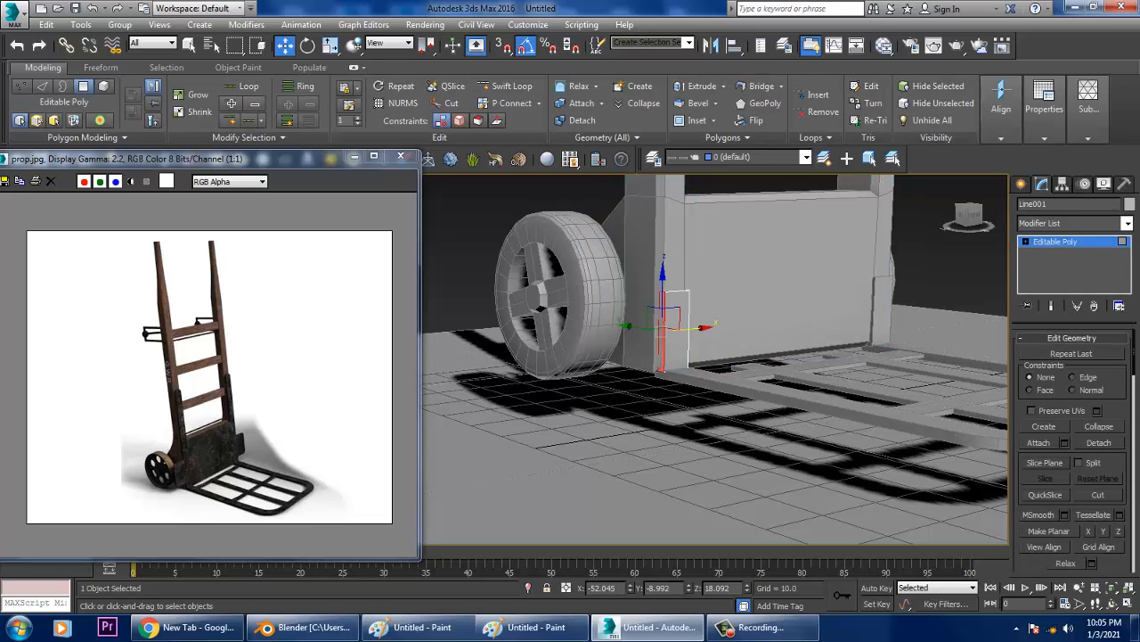
{"action": "scroll", "coordinate": [1072, 445], "scroll_direction": "down", "scroll_amount": 5}
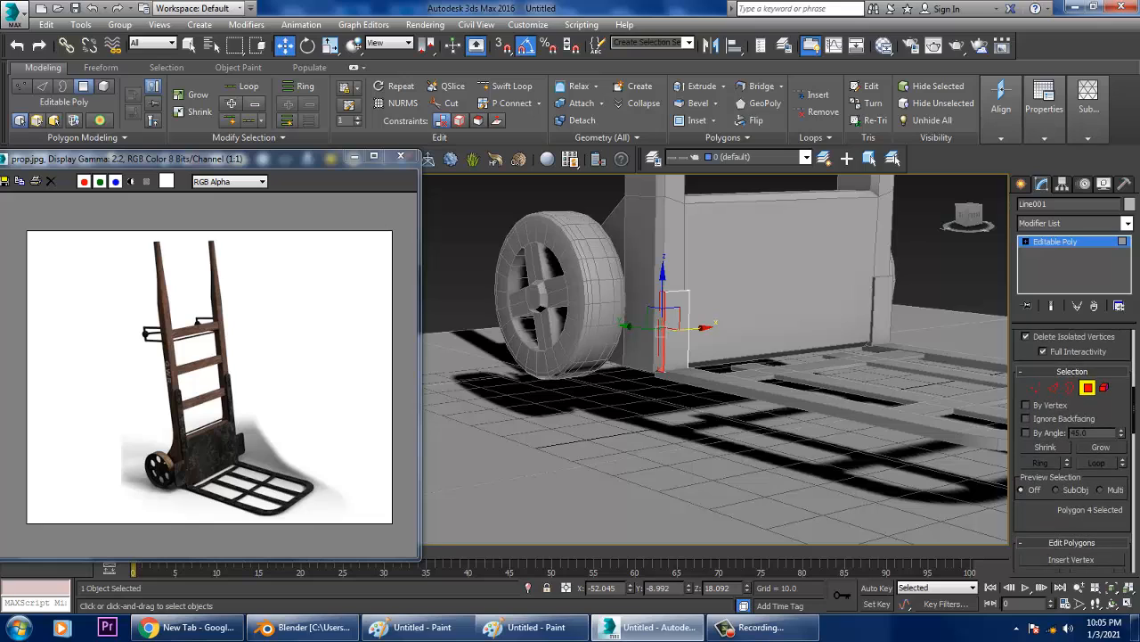
{"action": "left_click", "coordinate": [1064, 464]}
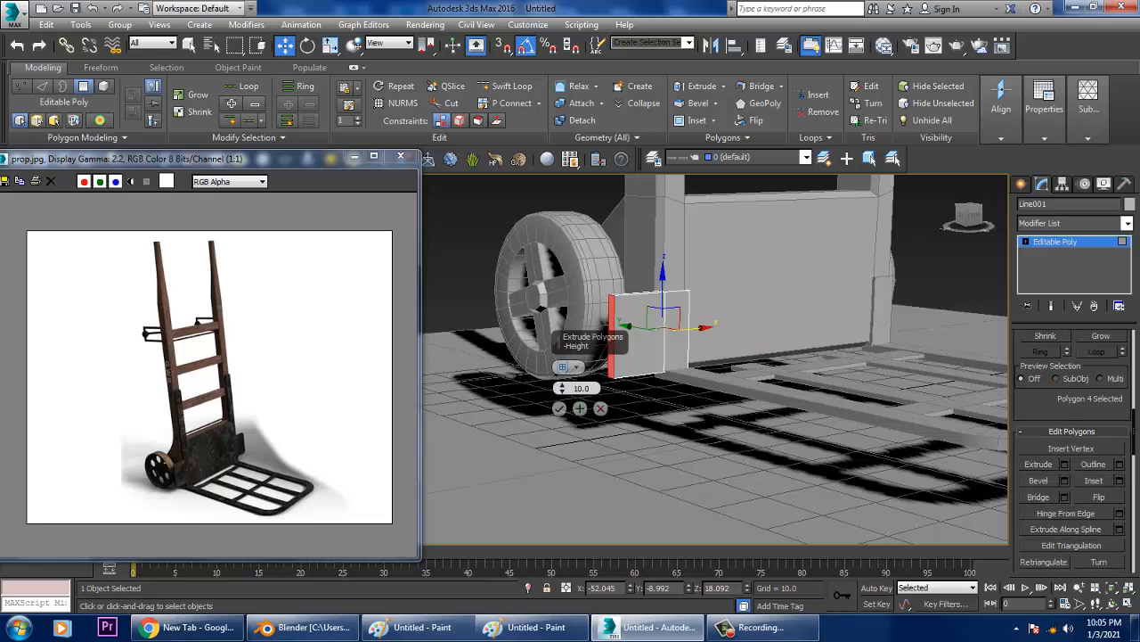
{"action": "left_click_drag", "start_coordinate": [562, 388], "coordinate": [562, 416]}
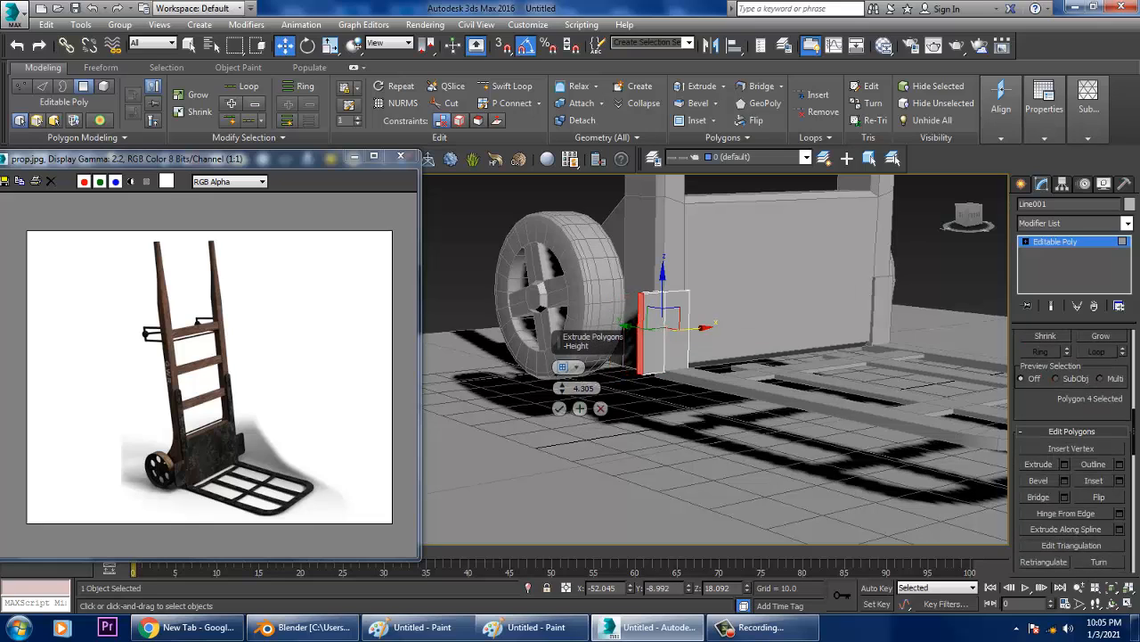
{"action": "left_click", "coordinate": [559, 408]}
Extrude the outer side polygon of the right corner plate by a height of 10
{"action": "middle_click_drag", "start_coordinate": [579, 406], "coordinate": [445, 401], "text": "alt"}
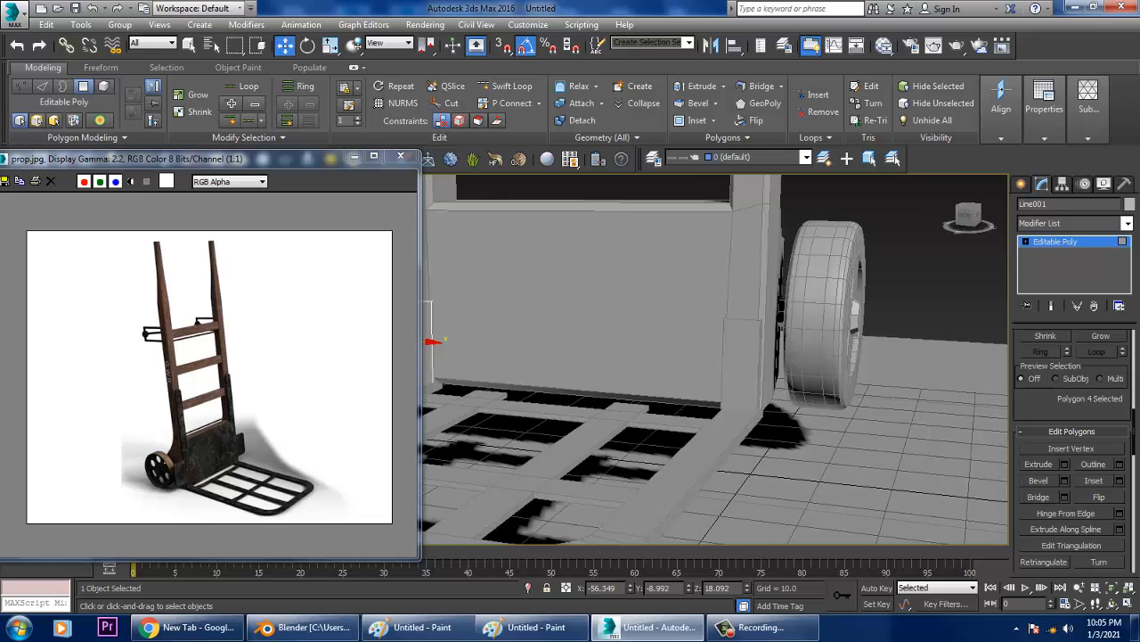
{"action": "key", "text": "6"}
{"action": "left_click", "coordinate": [745, 360]}
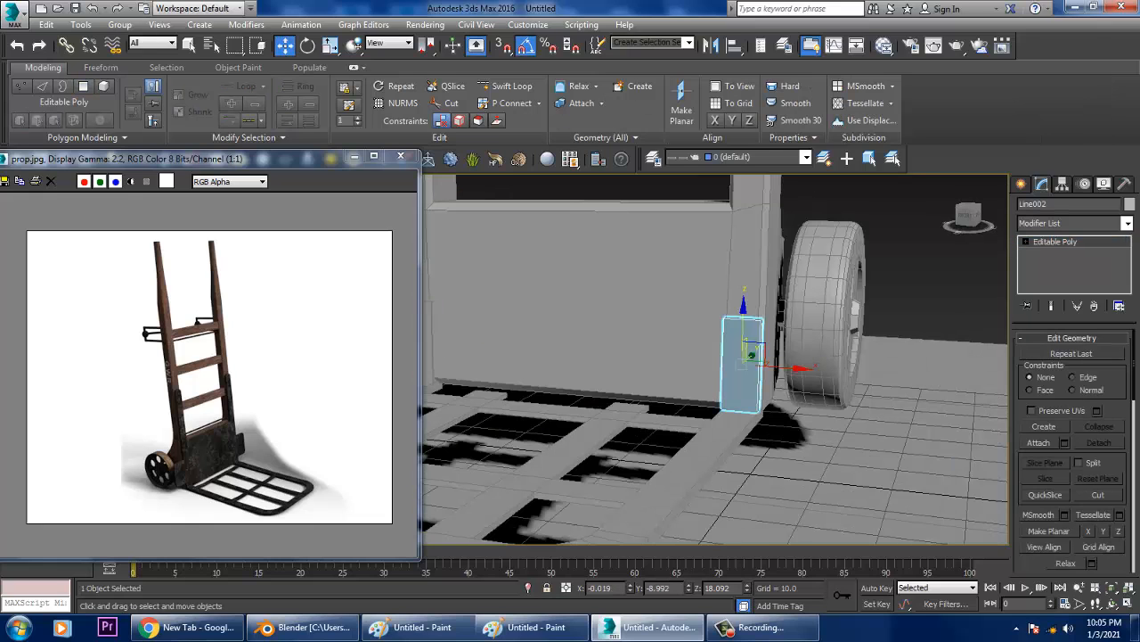
{"action": "key", "text": "4"}
{"action": "left_click", "coordinate": [762, 372]}
{"action": "middle_click_drag", "start_coordinate": [762, 373], "coordinate": [722, 371], "text": "alt"}
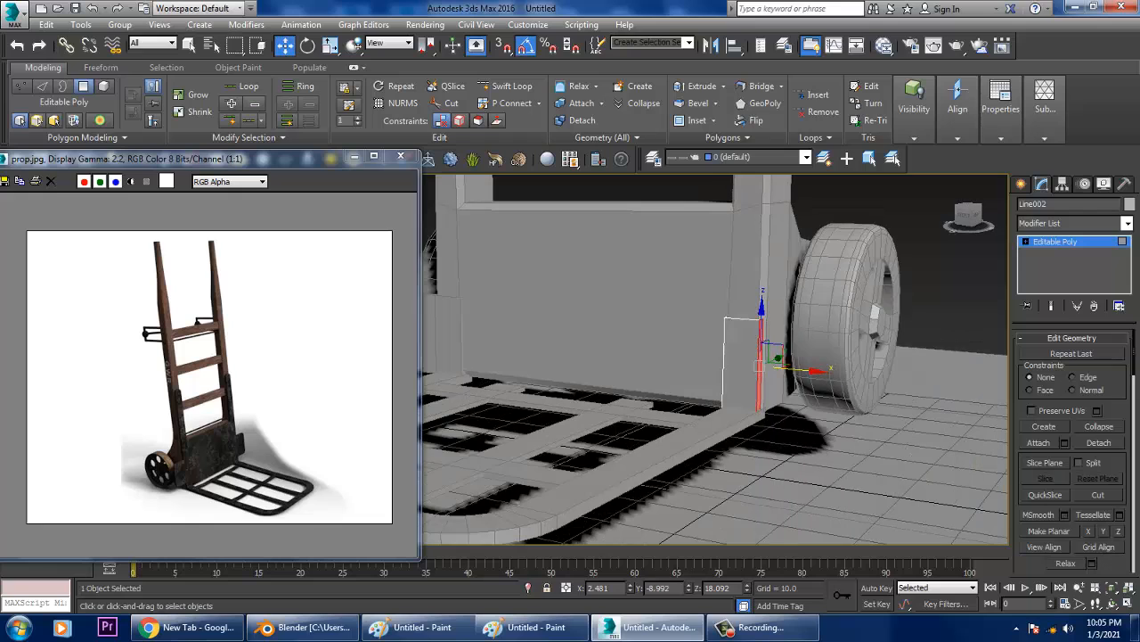
{"action": "scroll", "coordinate": [1074, 445], "scroll_direction": "down", "scroll_amount": 5}
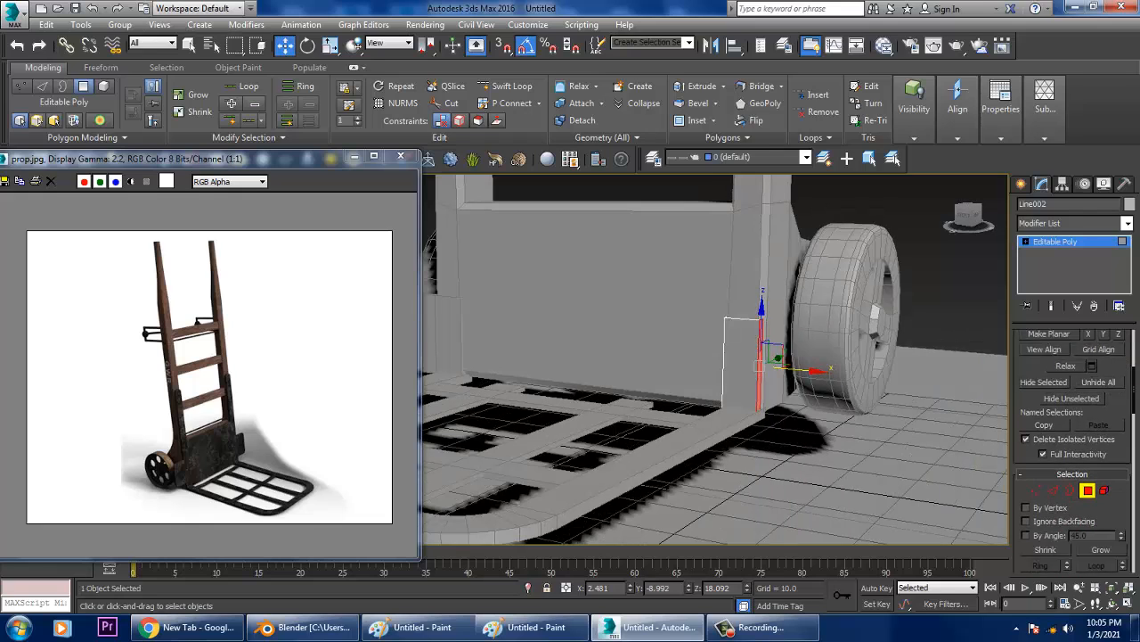
{"action": "scroll", "coordinate": [1074, 446], "scroll_direction": "down", "scroll_amount": 5}
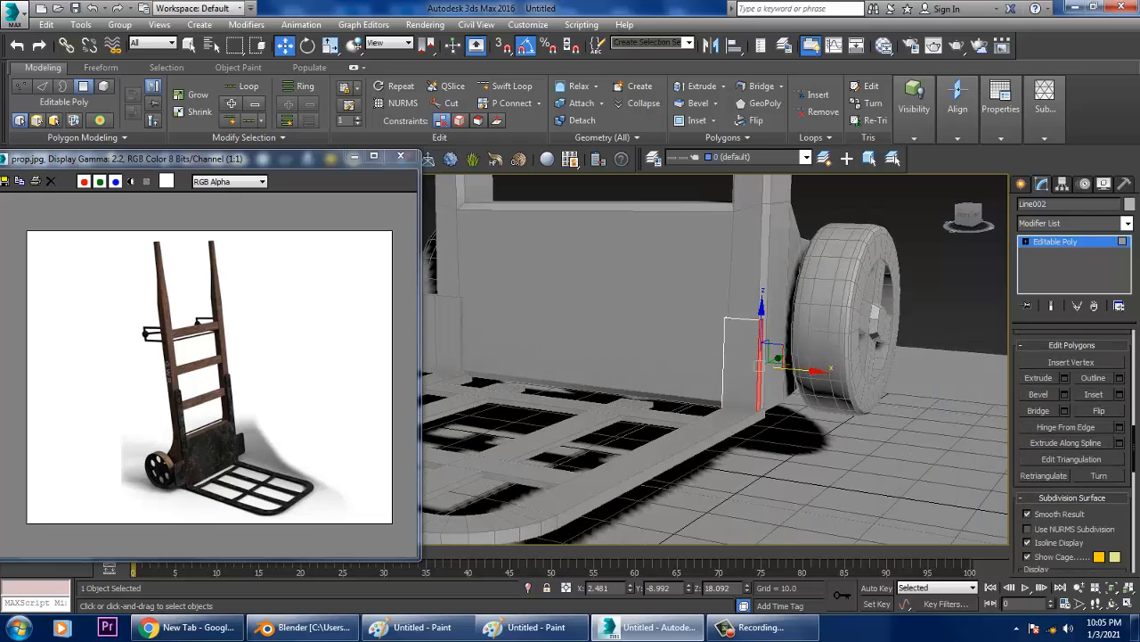
{"action": "left_click", "coordinate": [1064, 378]}
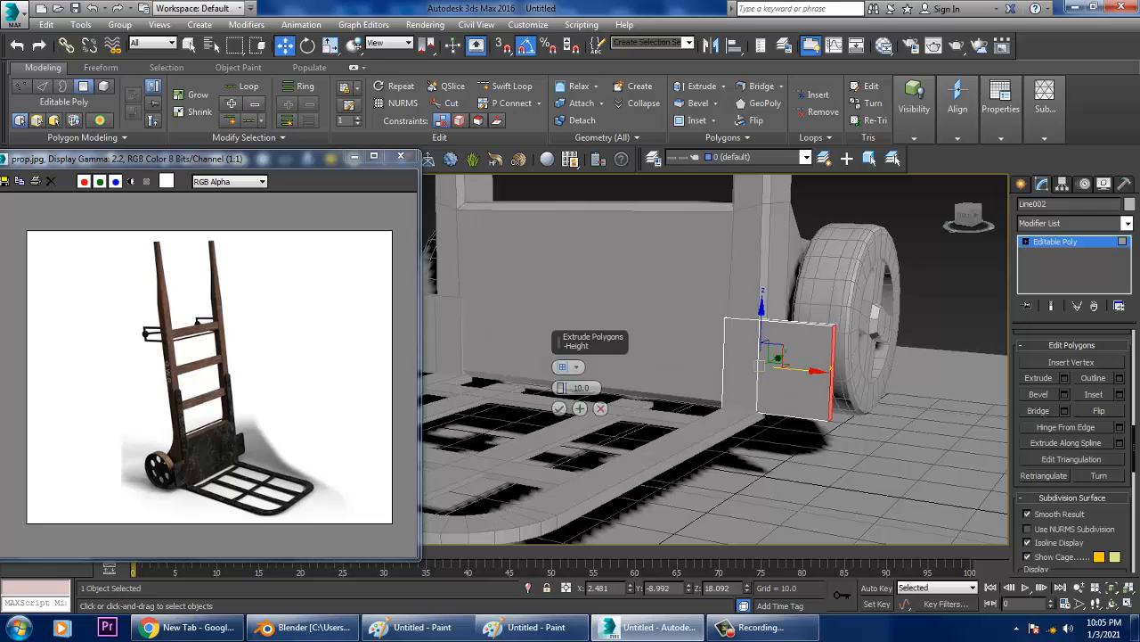
{"action": "left_click", "coordinate": [560, 408]}
Move the right plate's extruded end polygon inward along X to about 5.838, and return to object level
{"action": "scroll", "coordinate": [660, 392], "scroll_direction": "down", "scroll_amount": 4}
{"action": "middle_click_drag", "start_coordinate": [659, 392], "coordinate": [726, 390], "text": "alt"}
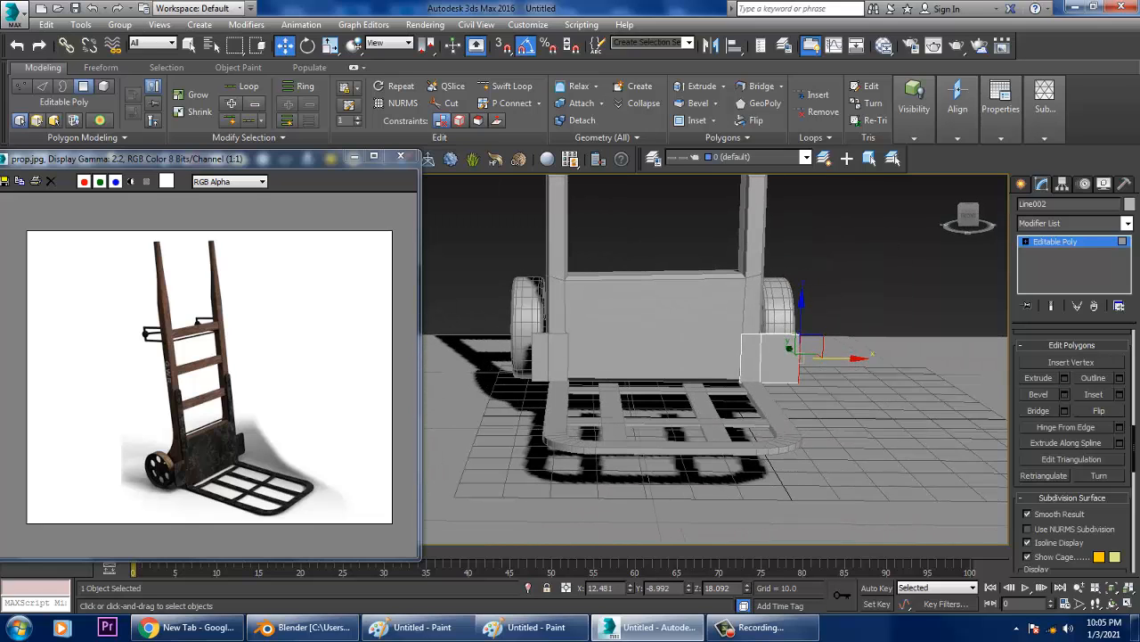
{"action": "left_click_drag", "start_coordinate": [839, 359], "coordinate": [815, 359]}
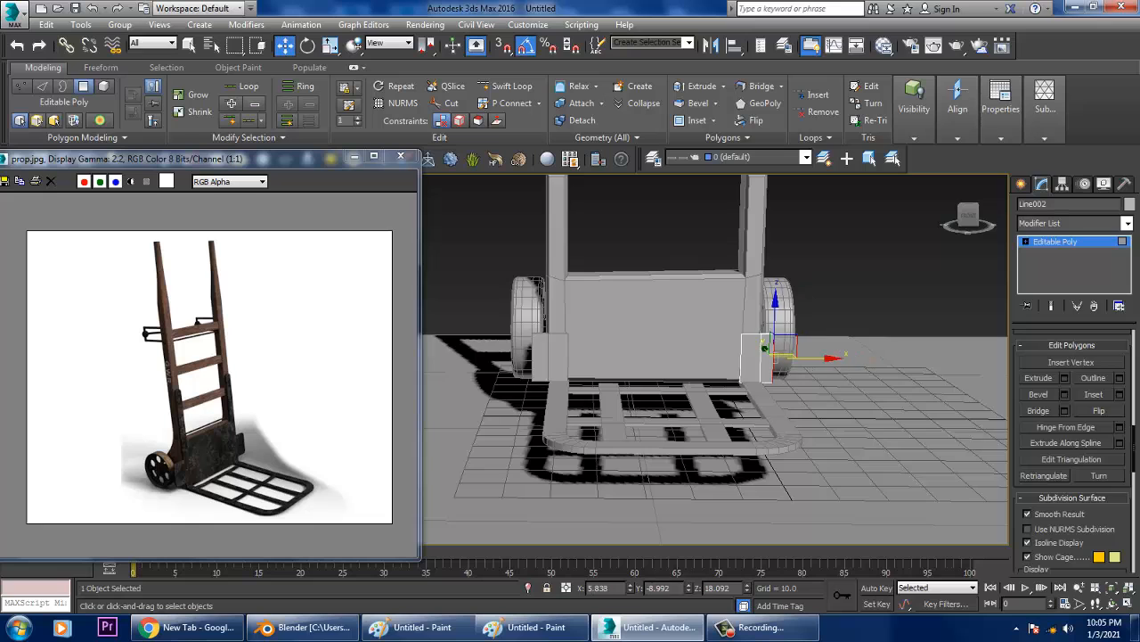
{"action": "middle_click_drag", "start_coordinate": [802, 358], "coordinate": [896, 374], "text": "alt"}
{"action": "scroll", "coordinate": [878, 367], "scroll_direction": "down", "scroll_amount": 4}
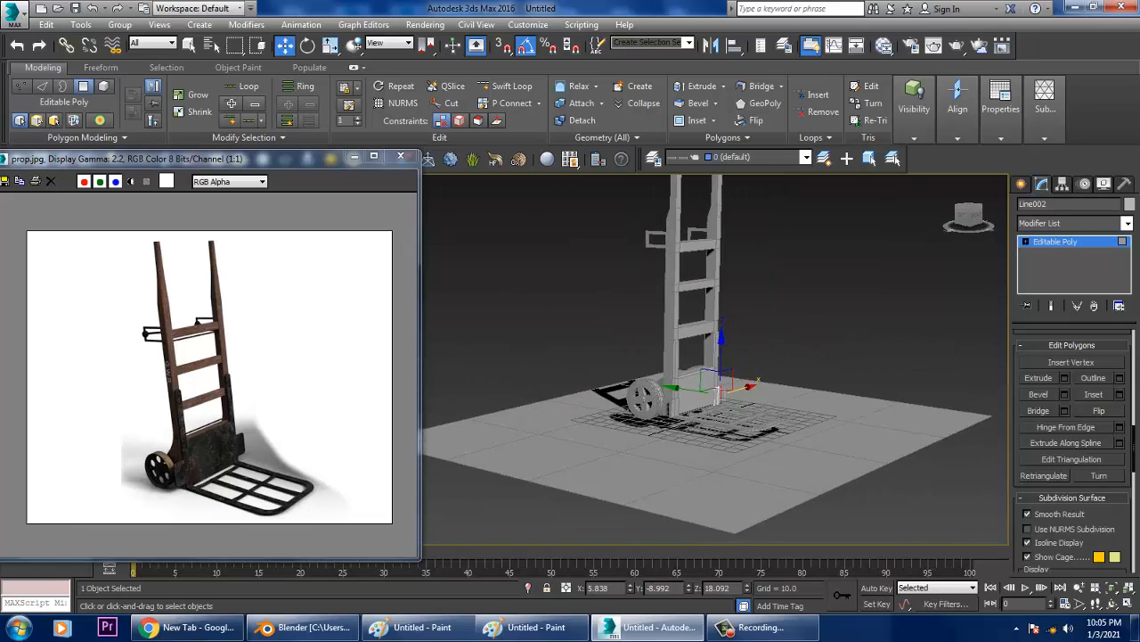
{"action": "scroll", "coordinate": [719, 395], "scroll_direction": "down", "scroll_amount": 4}
{"action": "left_click", "coordinate": [738, 394]}
{"action": "key", "text": "4"}
{"action": "middle_click_drag", "start_coordinate": [739, 394], "coordinate": [751, 397], "text": "alt"}
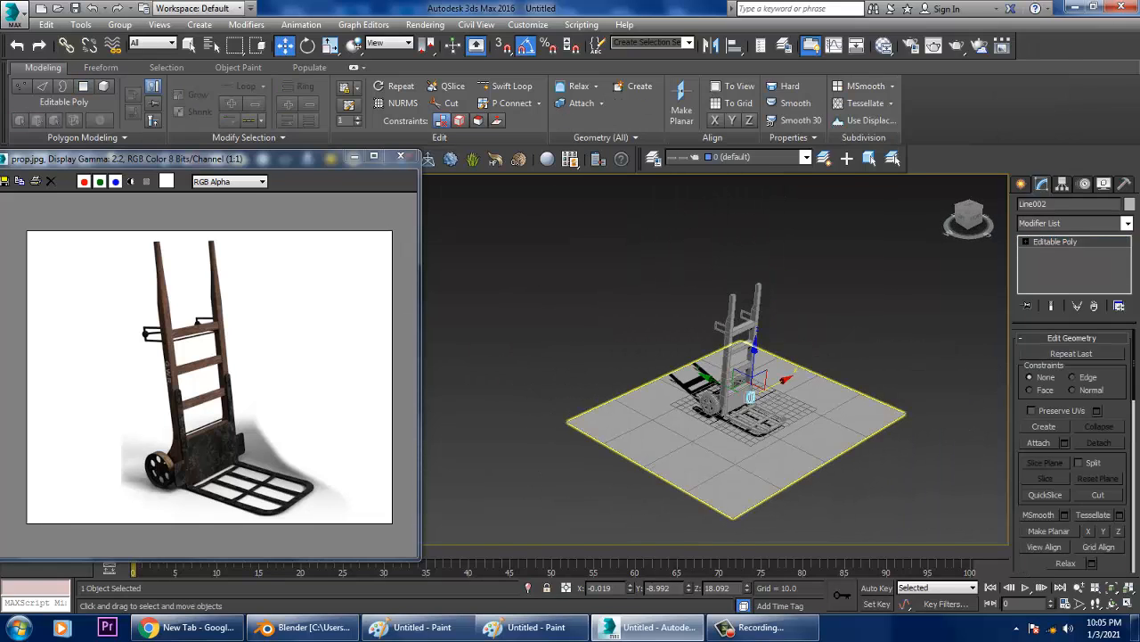
Assign a pale cream object color to the ground plane
{"action": "left_click", "coordinate": [751, 398]}
{"action": "left_click", "coordinate": [1130, 204]}
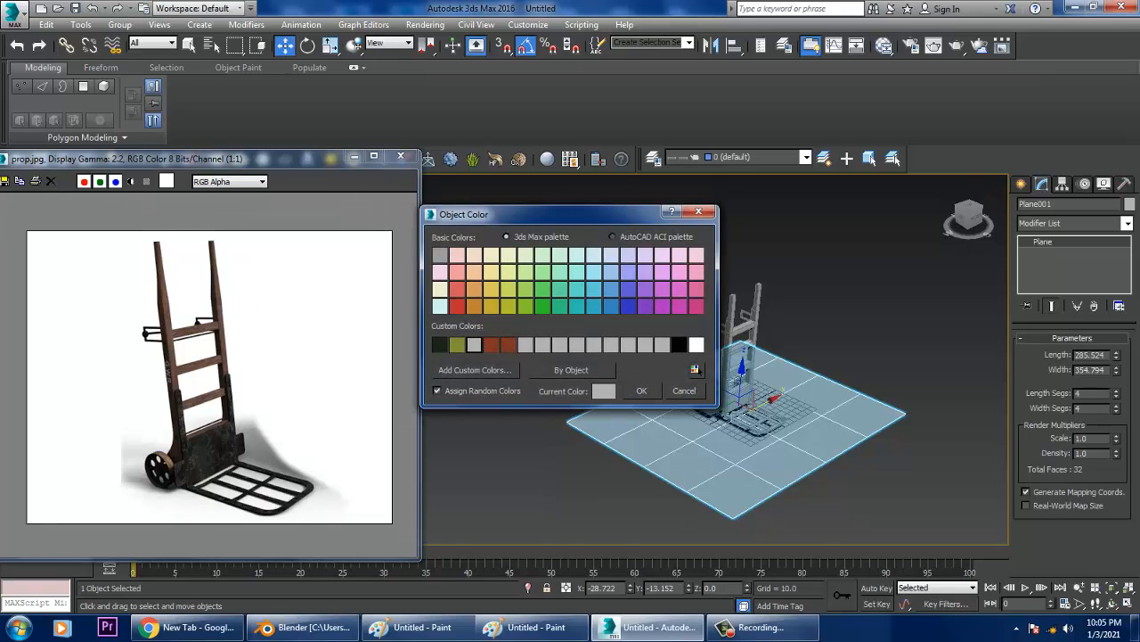
{"action": "left_click", "coordinate": [491, 256]}
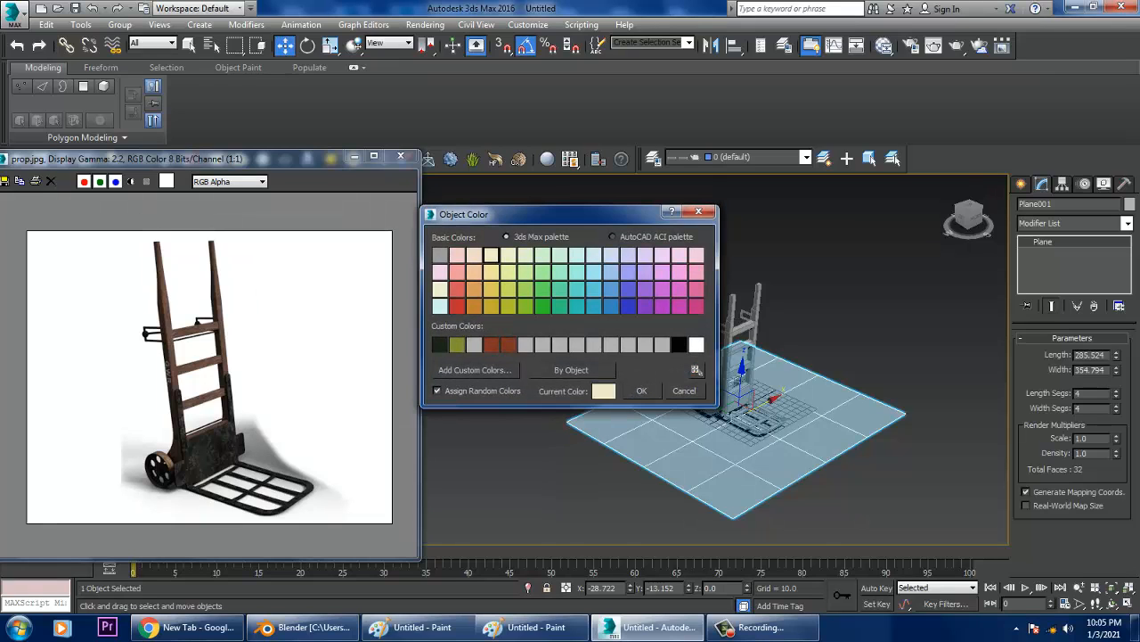
{"action": "left_click", "coordinate": [641, 391]}
Select every hand truck part except the ground plane and group them under the default group name
{"action": "left_click", "coordinate": [813, 293]}
{"action": "middle_click_drag", "start_coordinate": [813, 294], "coordinate": [804, 268], "text": "alt"}
{"action": "key", "text": "ctrl+a"}
{"action": "left_click", "coordinate": [793, 459]}
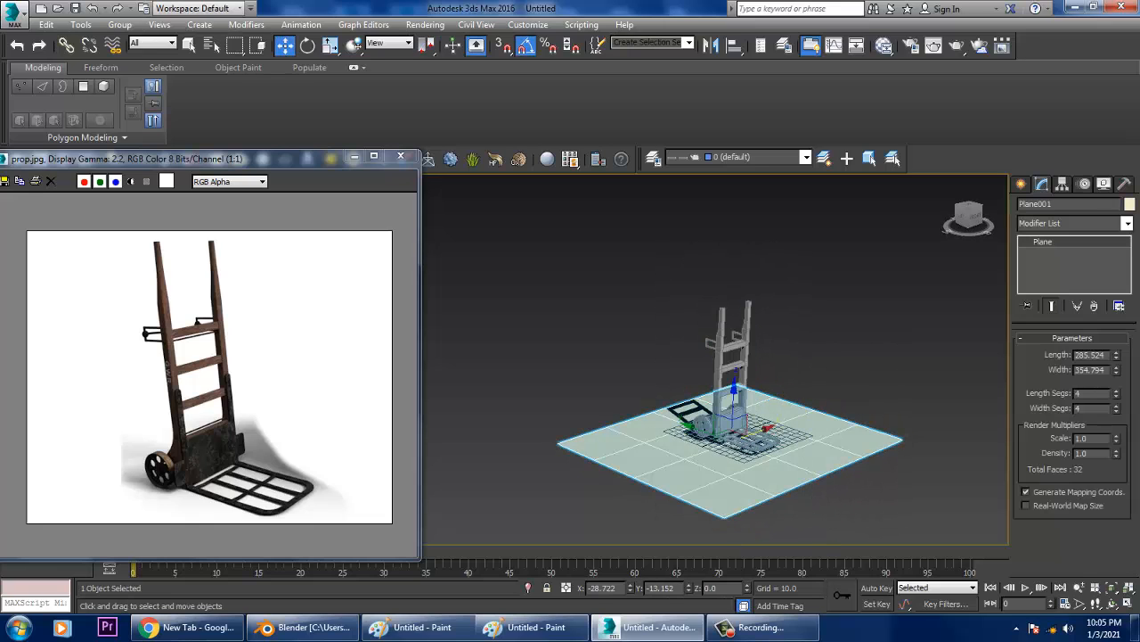
{"action": "key", "text": "ctrl+a"}
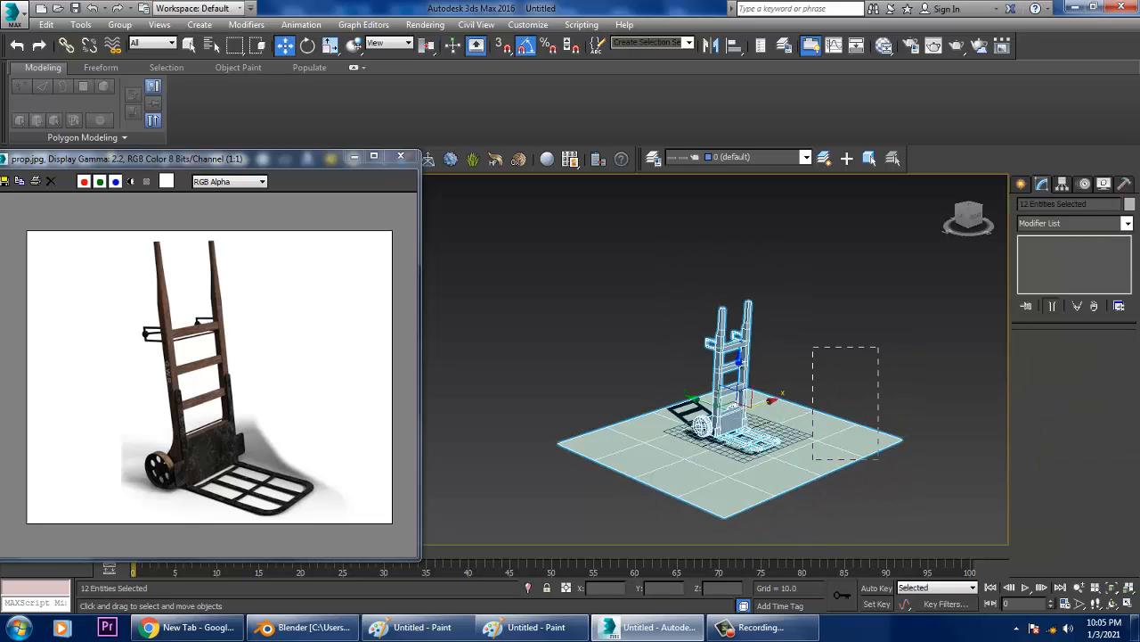
{"action": "left_click_drag", "start_coordinate": [840, 345], "coordinate": [861, 451], "text": "alt"}
{"action": "left_click", "coordinate": [120, 24]}
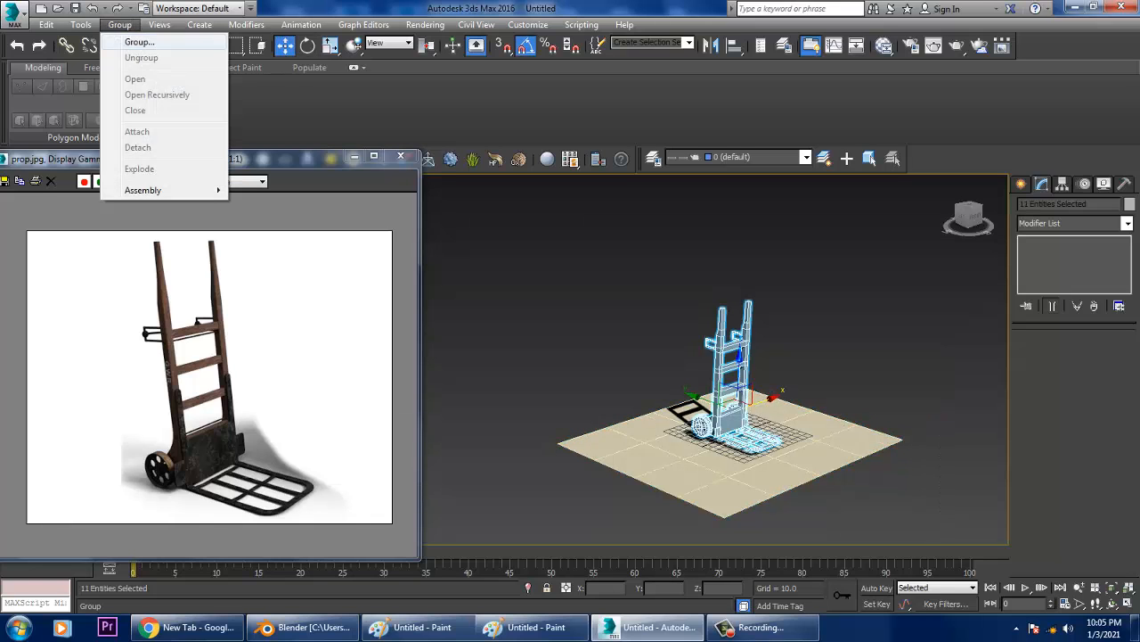
{"action": "left_click", "coordinate": [125, 40]}
{"action": "key", "text": "Return"}
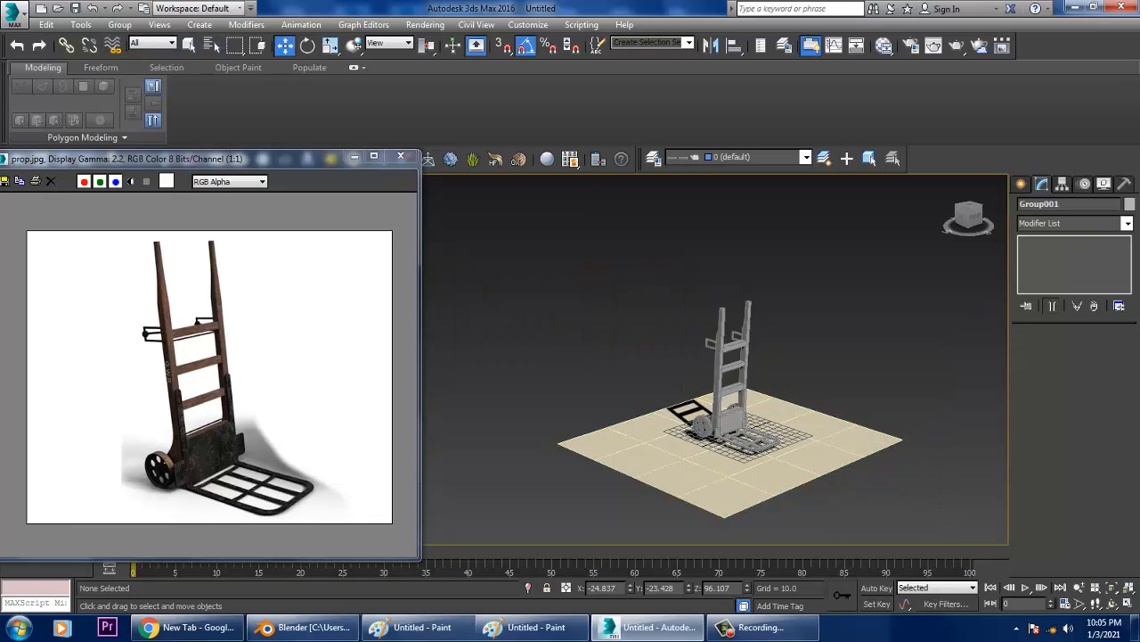
Try to tilt and shift the grouped hand truck, undoing each change
{"action": "scroll", "coordinate": [713, 356], "scroll_direction": "up", "scroll_amount": 5}
{"action": "scroll", "coordinate": [713, 357], "scroll_direction": "down", "scroll_amount": 3}
{"action": "middle_click_drag", "start_coordinate": [704, 348], "coordinate": [716, 396]}
{"action": "key", "text": "e"}
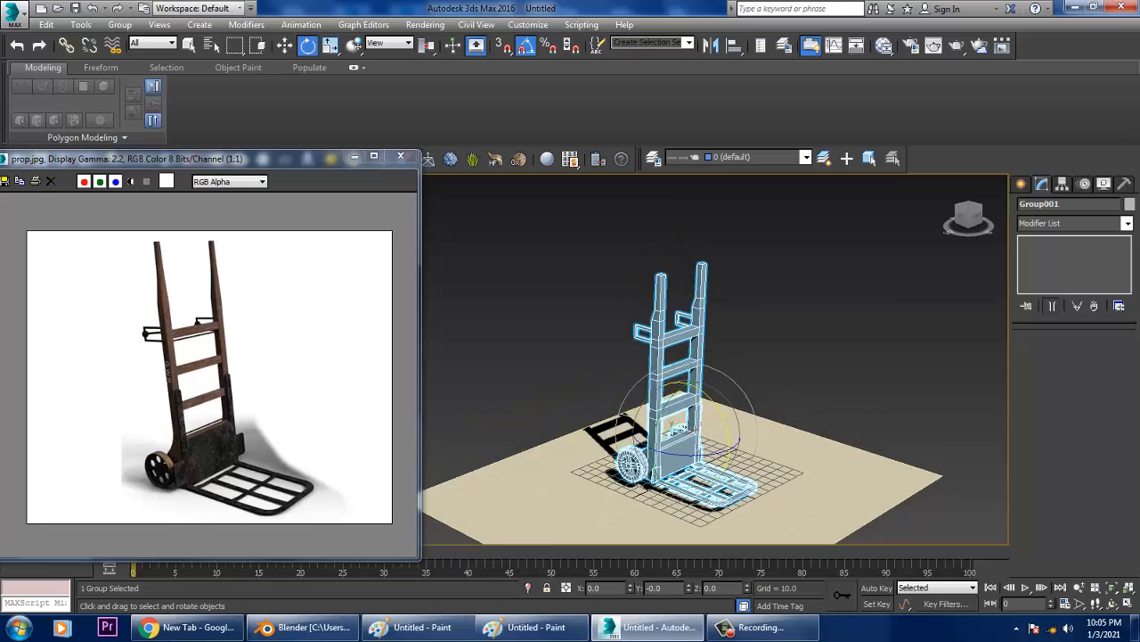
{"action": "left_click_drag", "start_coordinate": [714, 393], "coordinate": [649, 265]}
{"action": "key", "text": "ctrl+z"}
{"action": "left_click_drag", "start_coordinate": [714, 394], "coordinate": [681, 330]}
{"action": "middle_click_drag", "start_coordinate": [682, 330], "coordinate": [778, 301], "text": "alt"}
{"action": "key", "text": "ctrl+z"}
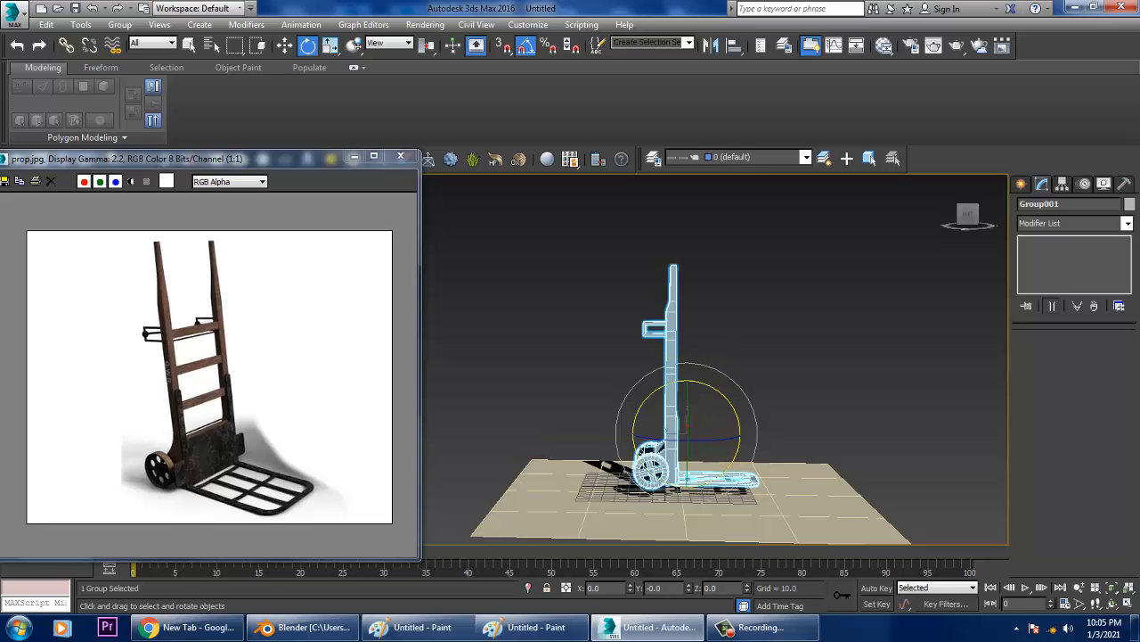
{"action": "middle_click_drag", "start_coordinate": [696, 443], "coordinate": [732, 342], "text": "alt"}
{"action": "key", "text": "a"}
{"action": "key", "text": "w"}
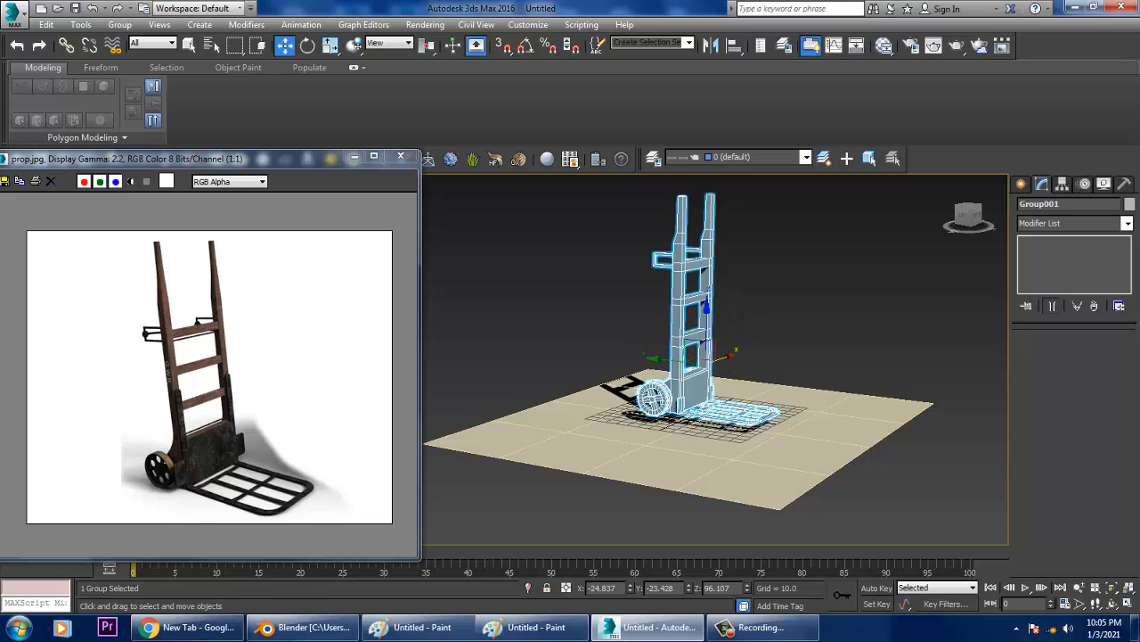
{"action": "left_click_drag", "start_coordinate": [708, 323], "coordinate": [746, 347]}
{"action": "key", "text": "e"}
{"action": "key", "text": "ctrl+z"}
Copy the hand truck group along X so the duplicate stands beside the original
{"action": "middle_click_drag", "start_coordinate": [747, 347], "coordinate": [606, 352], "text": "alt"}
{"action": "scroll", "coordinate": [717, 356], "scroll_direction": "up", "scroll_amount": 4}
{"action": "key", "text": "w"}
{"action": "left_click_drag", "start_coordinate": [598, 347], "coordinate": [807, 343], "text": "shift"}
{"action": "left_click", "coordinate": [572, 368]}
{"action": "left_click", "coordinate": [860, 308]}
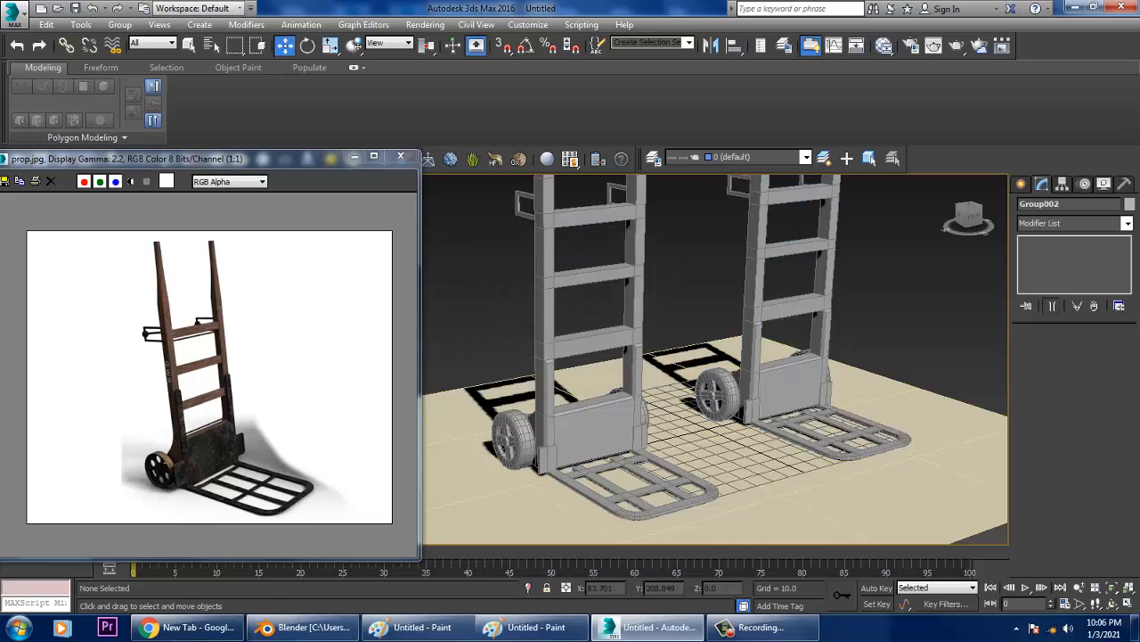
Minimize the prop.jpg reference window, frame both hand trucks, and open the Save File As dialog and dismiss it
{"action": "scroll", "coordinate": [859, 308], "scroll_direction": "down", "scroll_amount": 4}
{"action": "middle_click_drag", "start_coordinate": [860, 308], "coordinate": [900, 312], "text": "alt"}
{"action": "scroll", "coordinate": [740, 330], "scroll_direction": "up", "scroll_amount": 4}
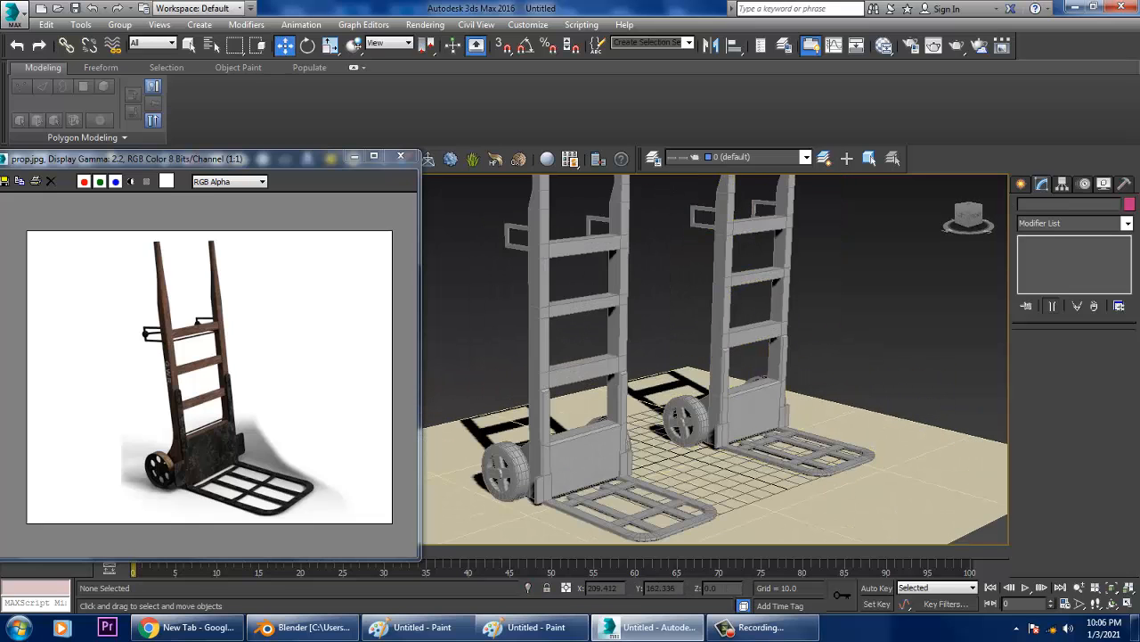
{"action": "left_click", "coordinate": [354, 157]}
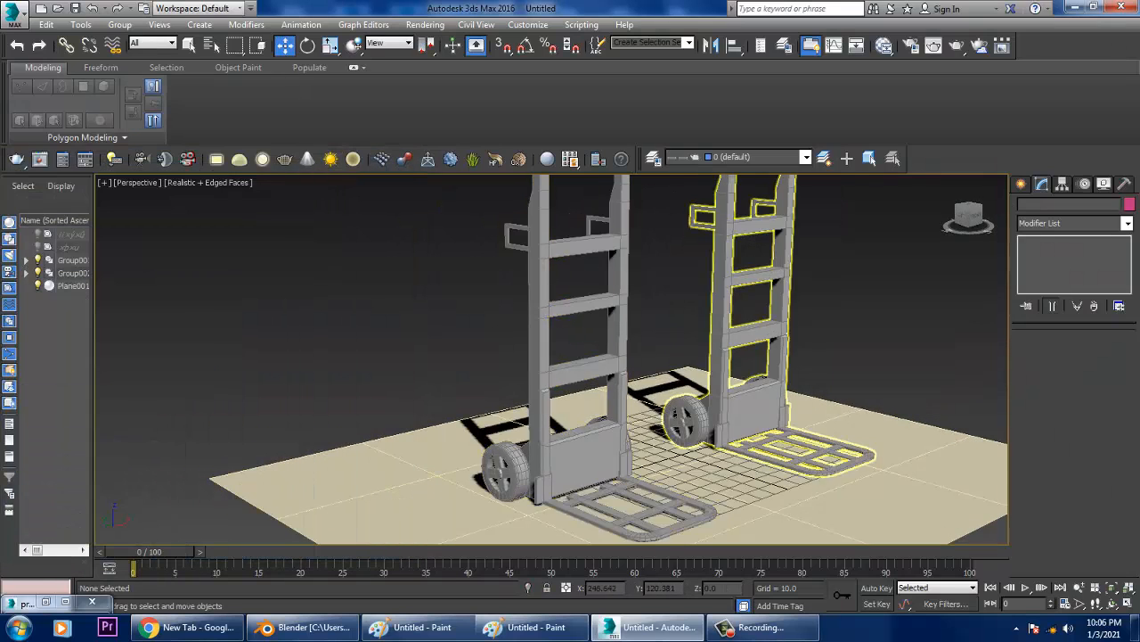
{"action": "scroll", "coordinate": [735, 378], "scroll_direction": "down", "scroll_amount": 4}
{"action": "middle_click_drag", "start_coordinate": [735, 378], "coordinate": [663, 360]}
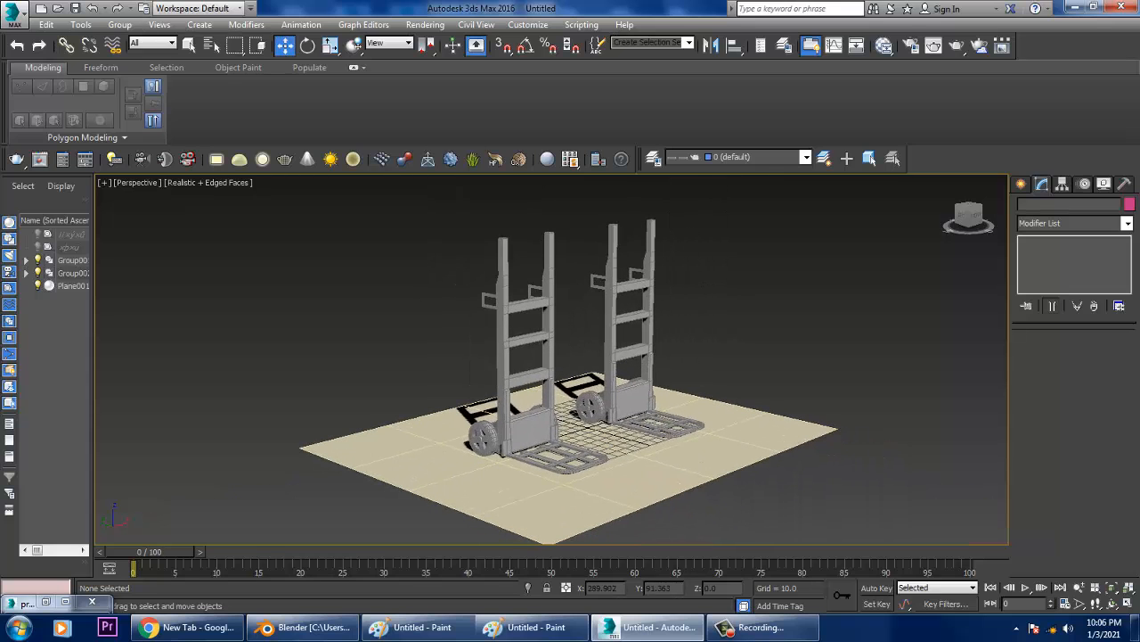
{"action": "key", "text": "ctrl+s"}
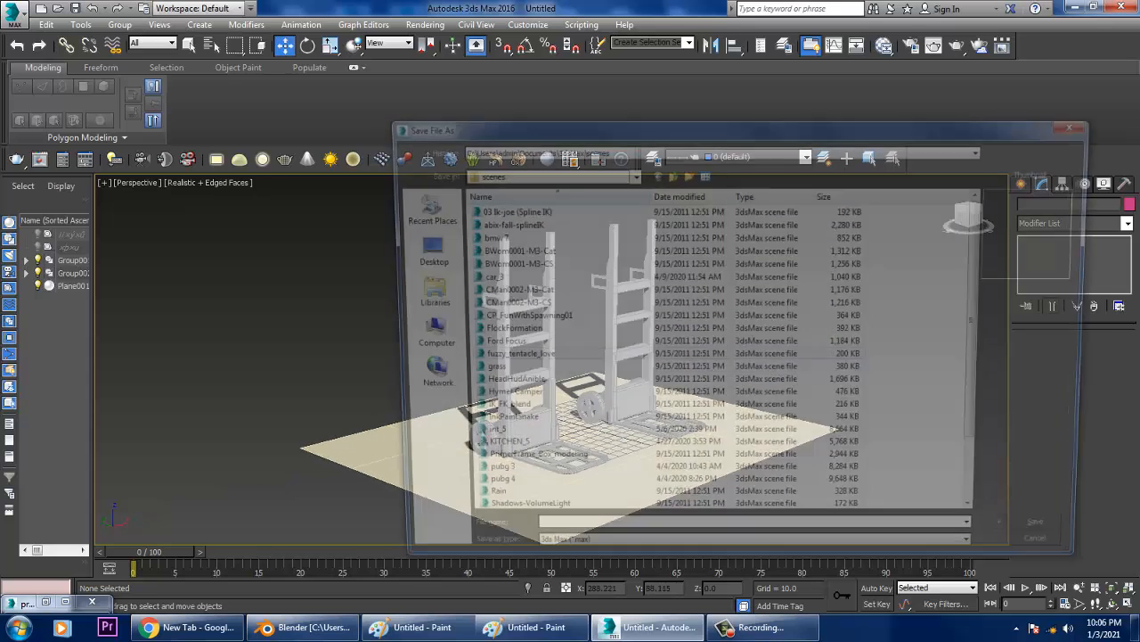
{"action": "key", "text": "Escape"}
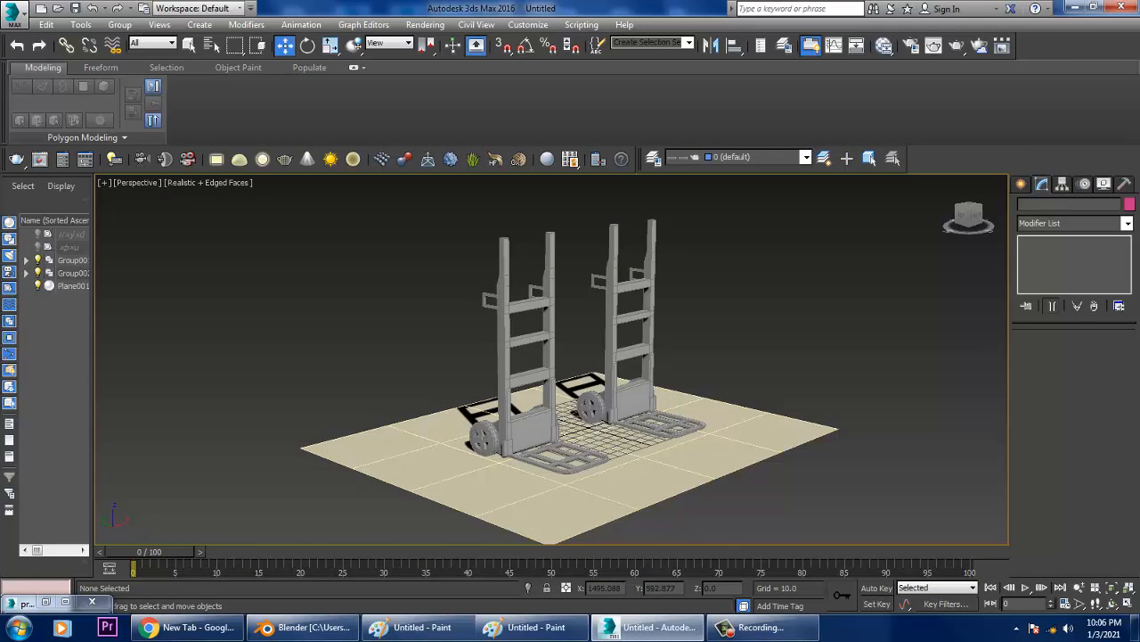